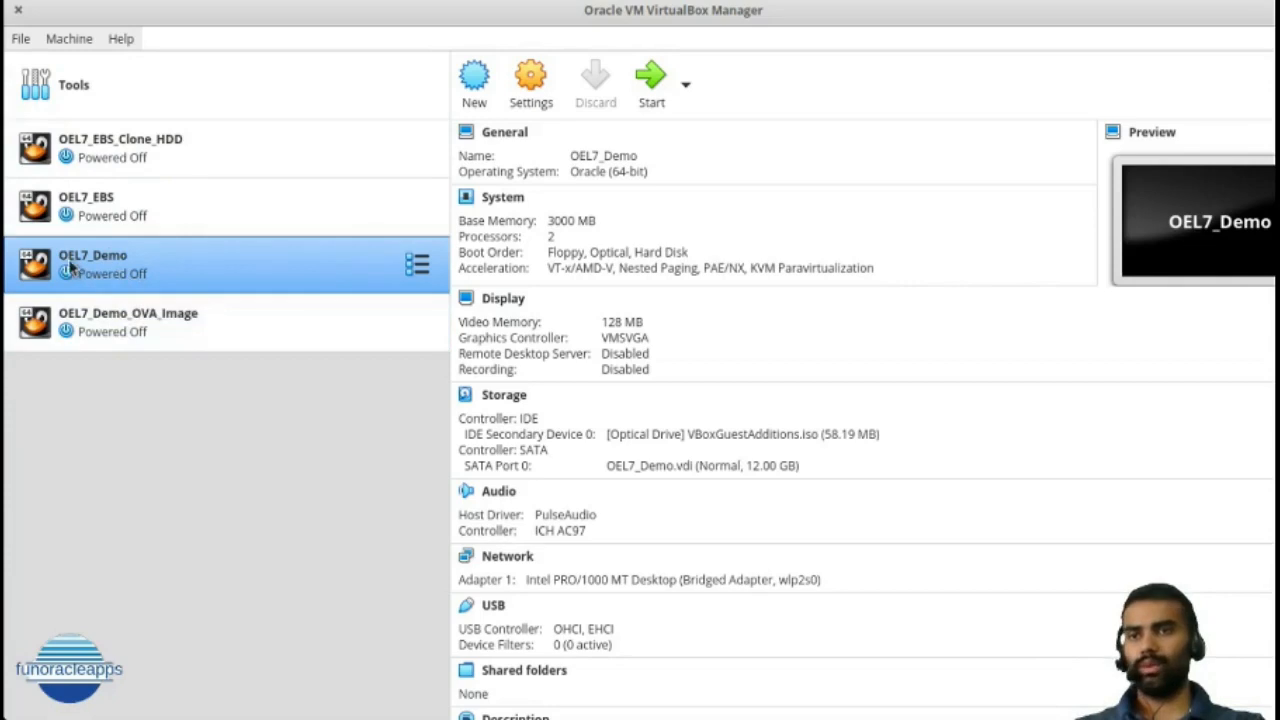
Open the network settings of the OEL7_Demo virtual machine and attach Adapter 1 to Bridged Adapter
left_click(533, 102)
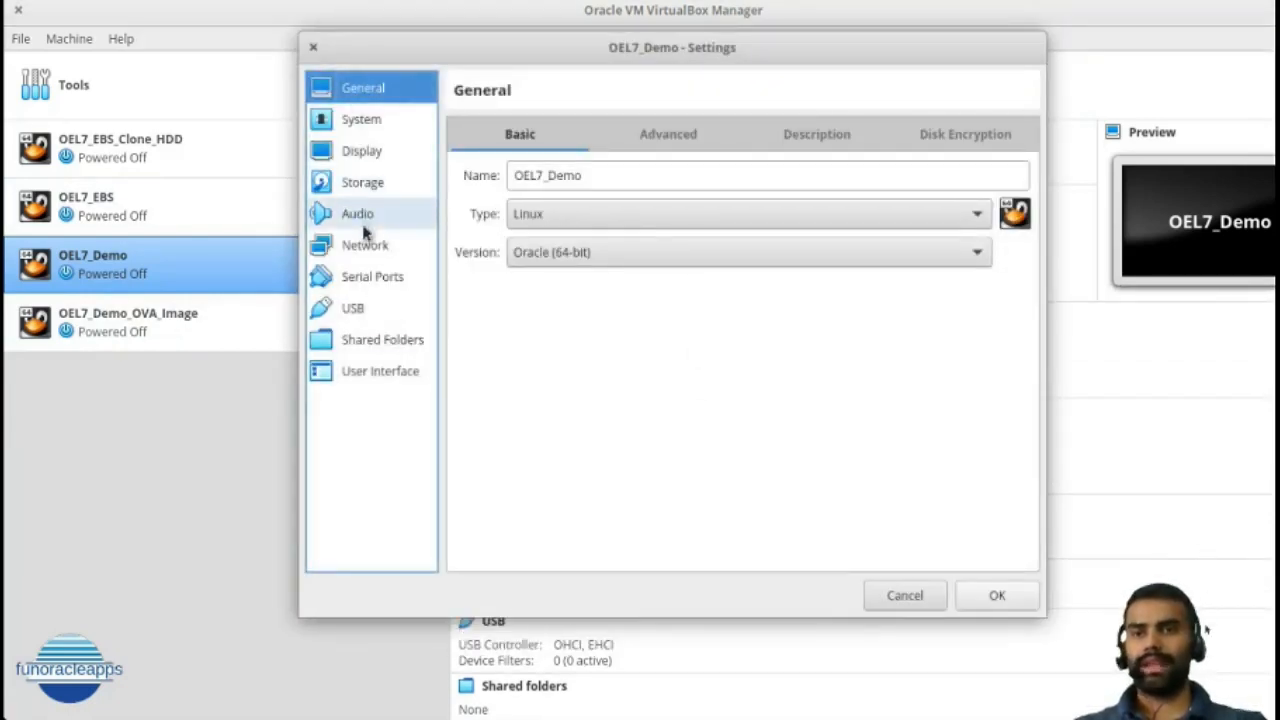
left_click(362, 254)
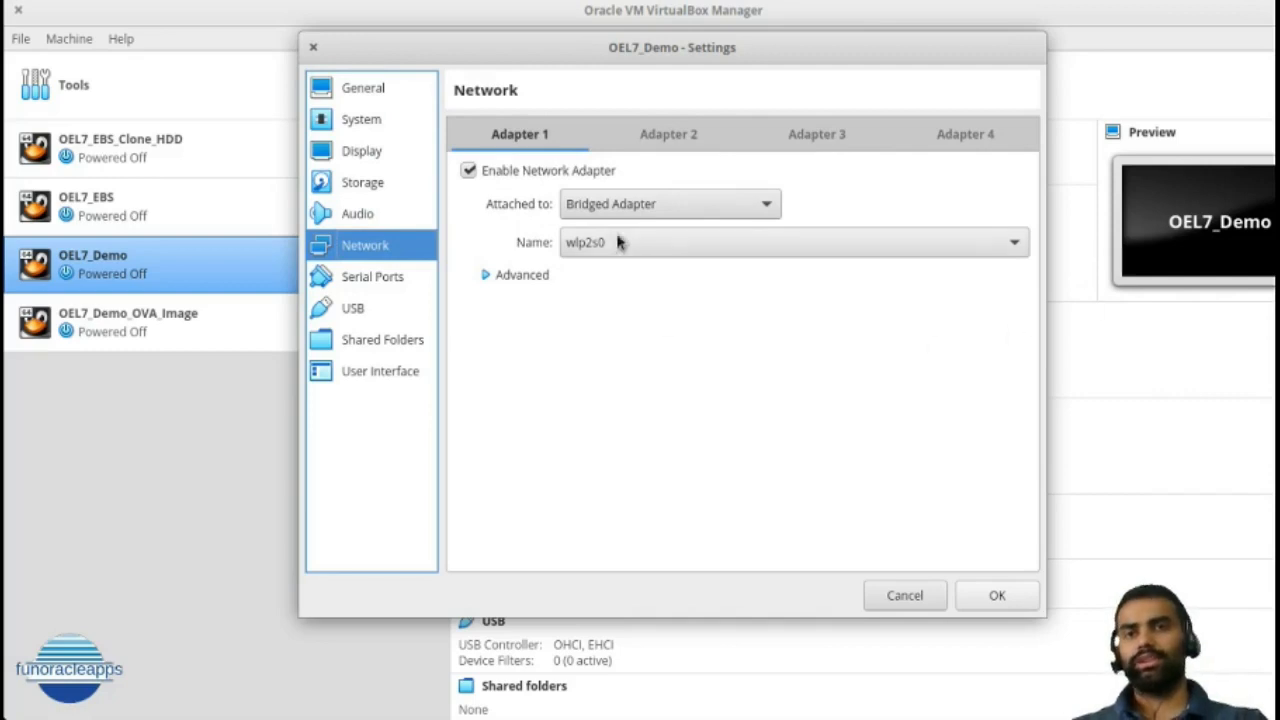
left_click_drag(588, 58, 2, 110)
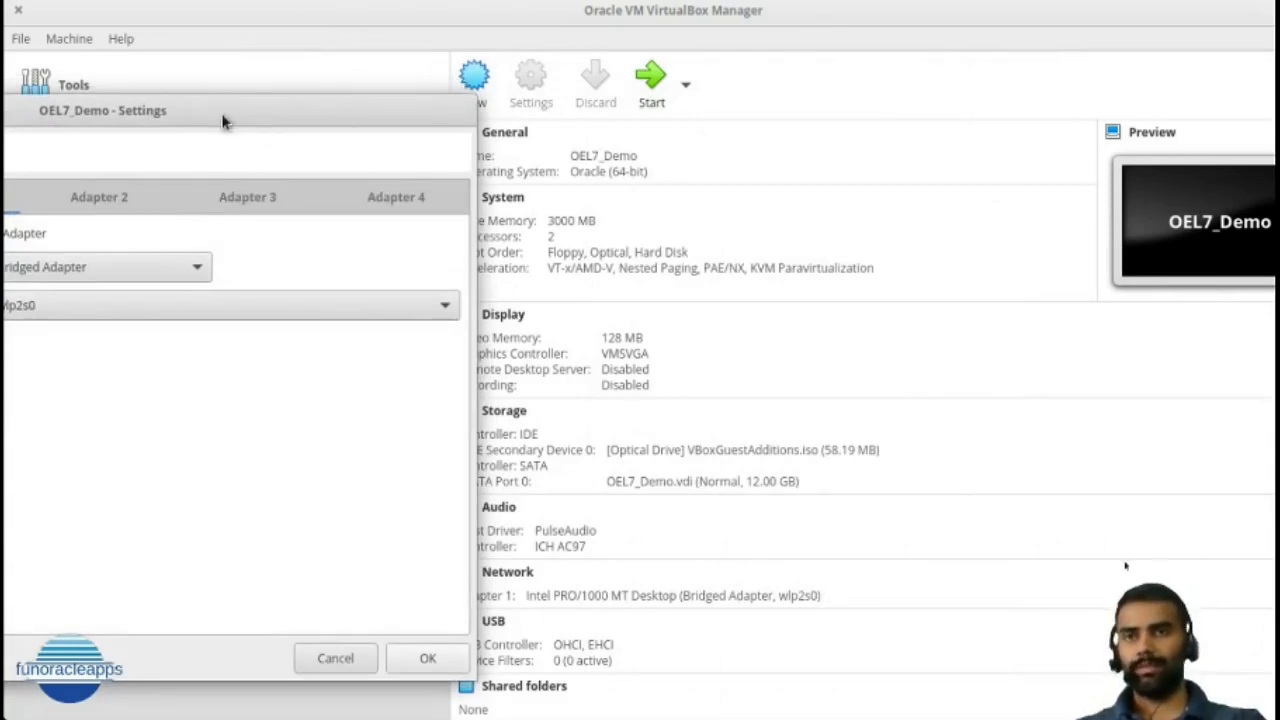
left_click_drag(170, 111, 683, 78)
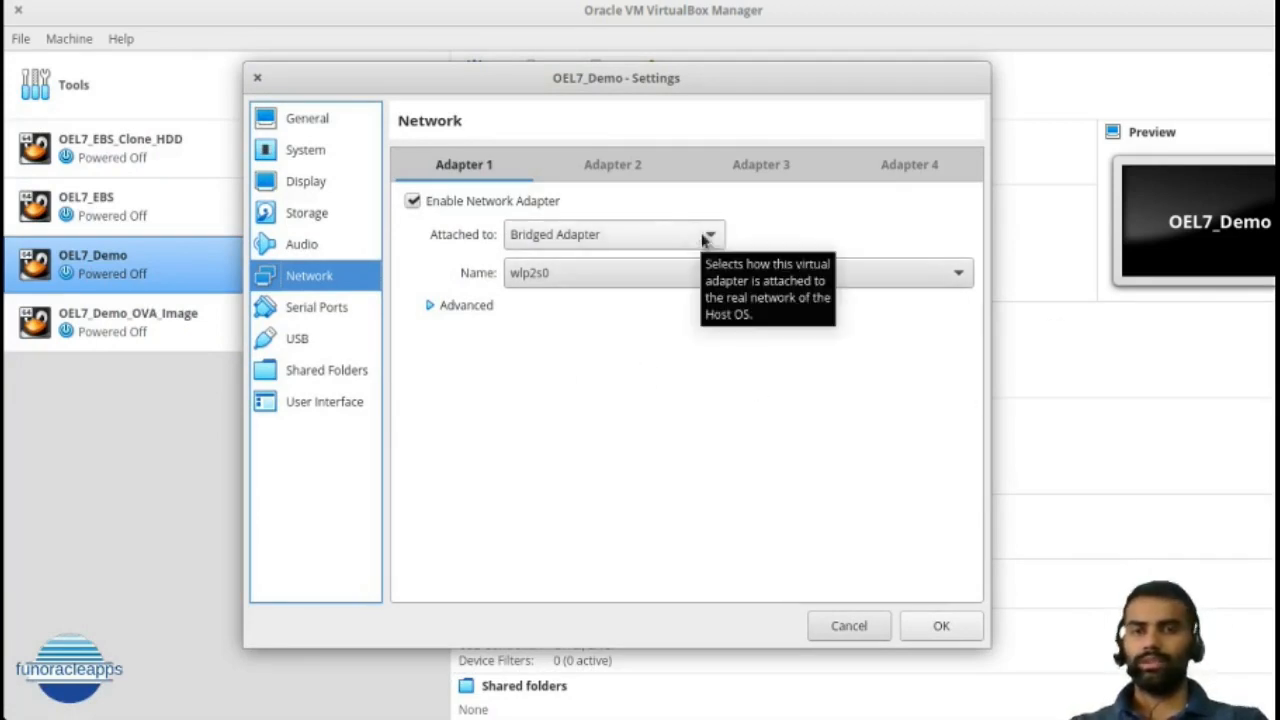
left_click(579, 245)
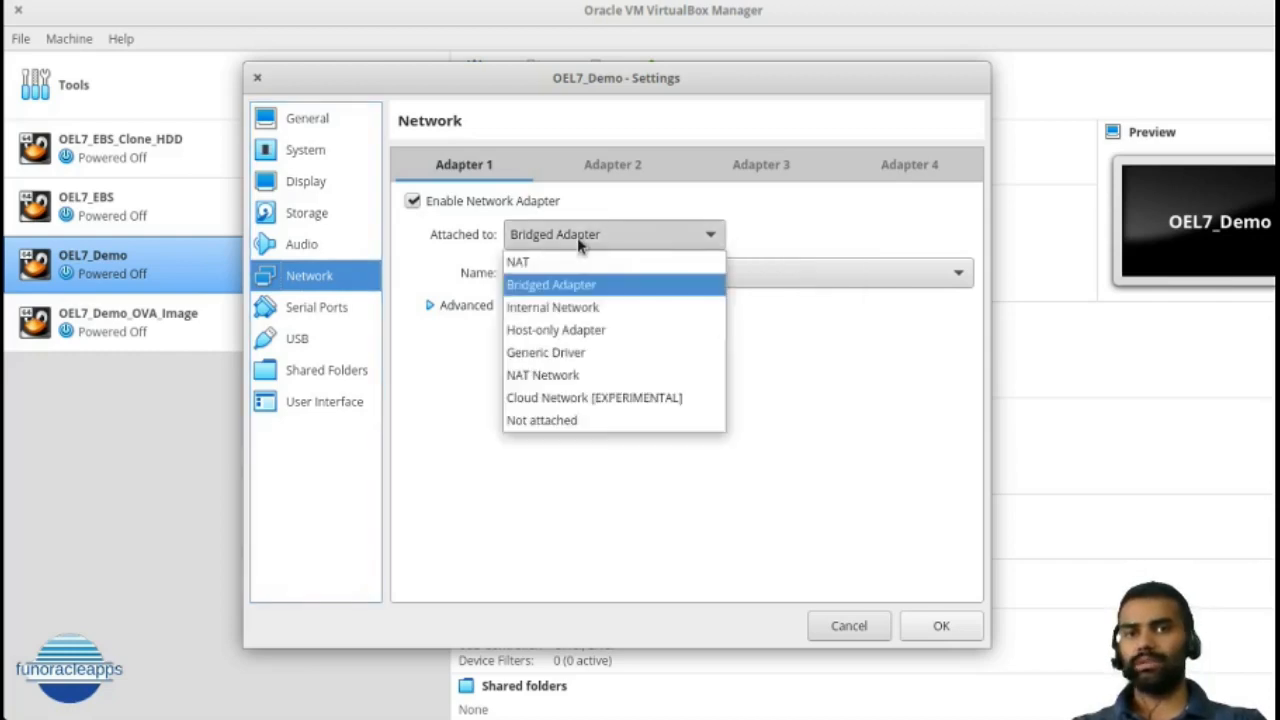
left_click(531, 285)
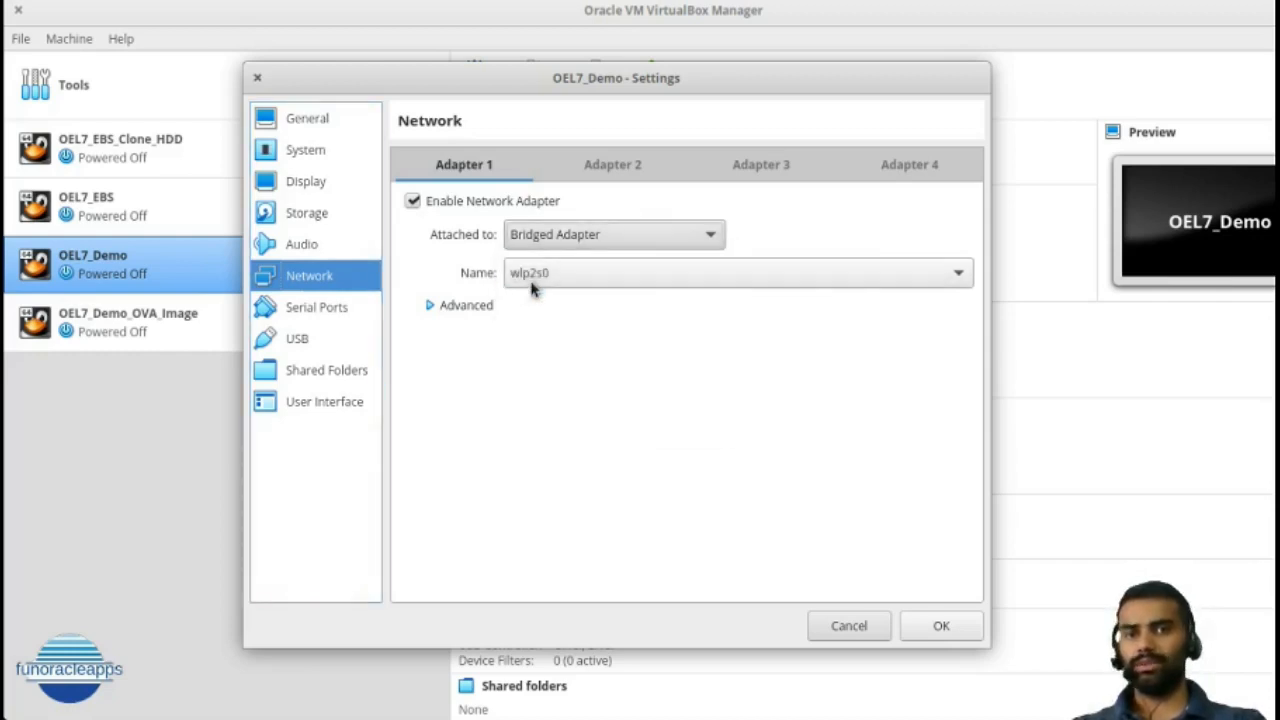
Choose wlp2s0 as the host interface for the bridged Adapter 1
left_click(545, 284)
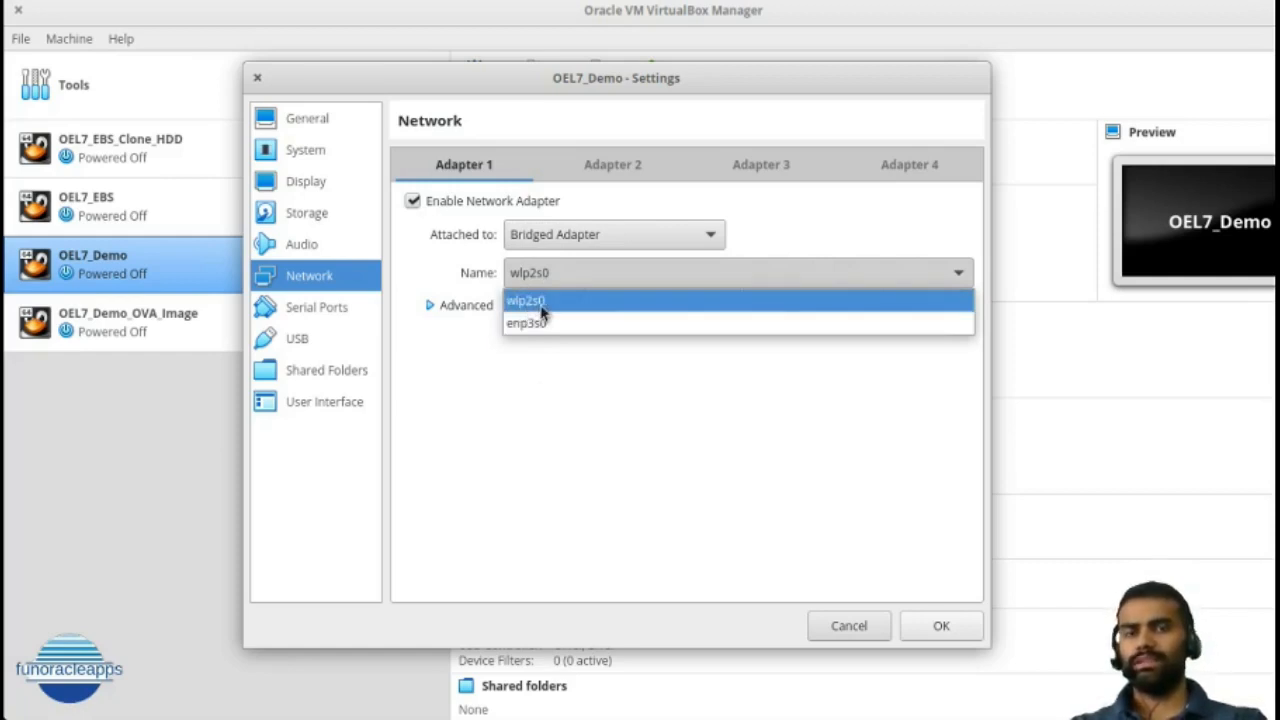
left_click(548, 300)
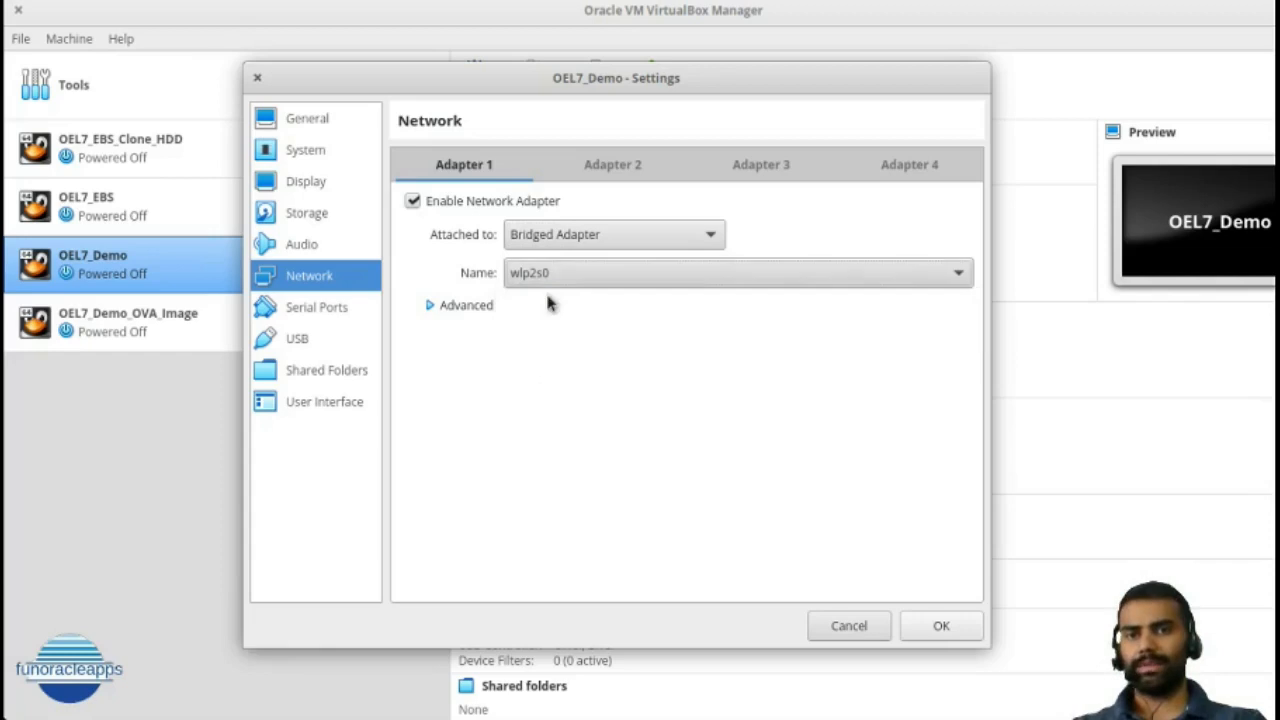
left_click(561, 285)
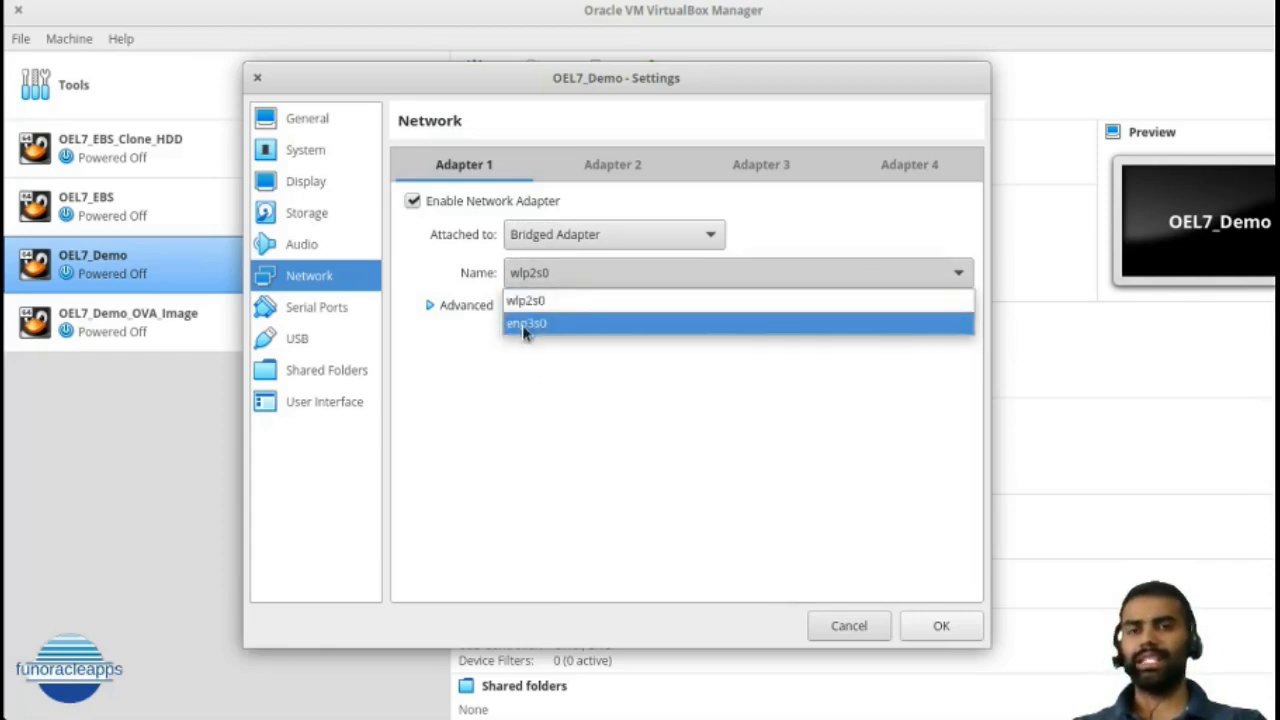
left_click(568, 368)
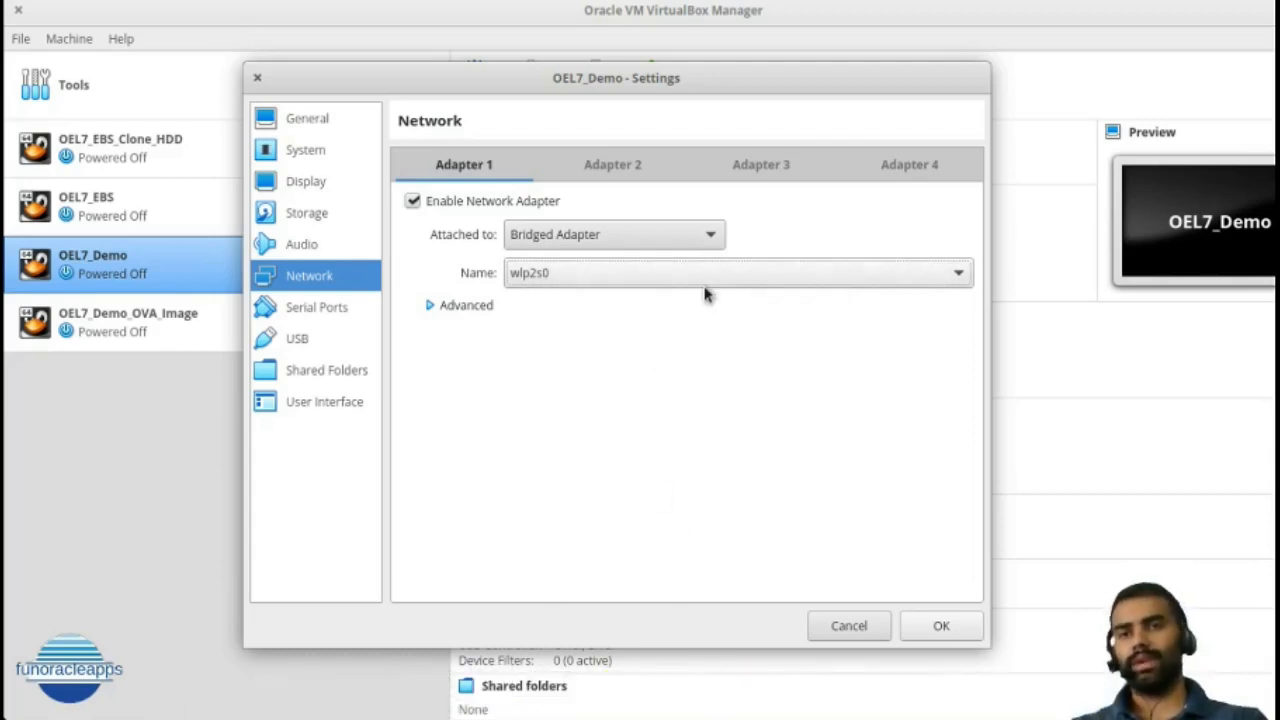
Switch to the host's terminal and run ifconfig to list the network interfaces
mouse_move(565, 712)
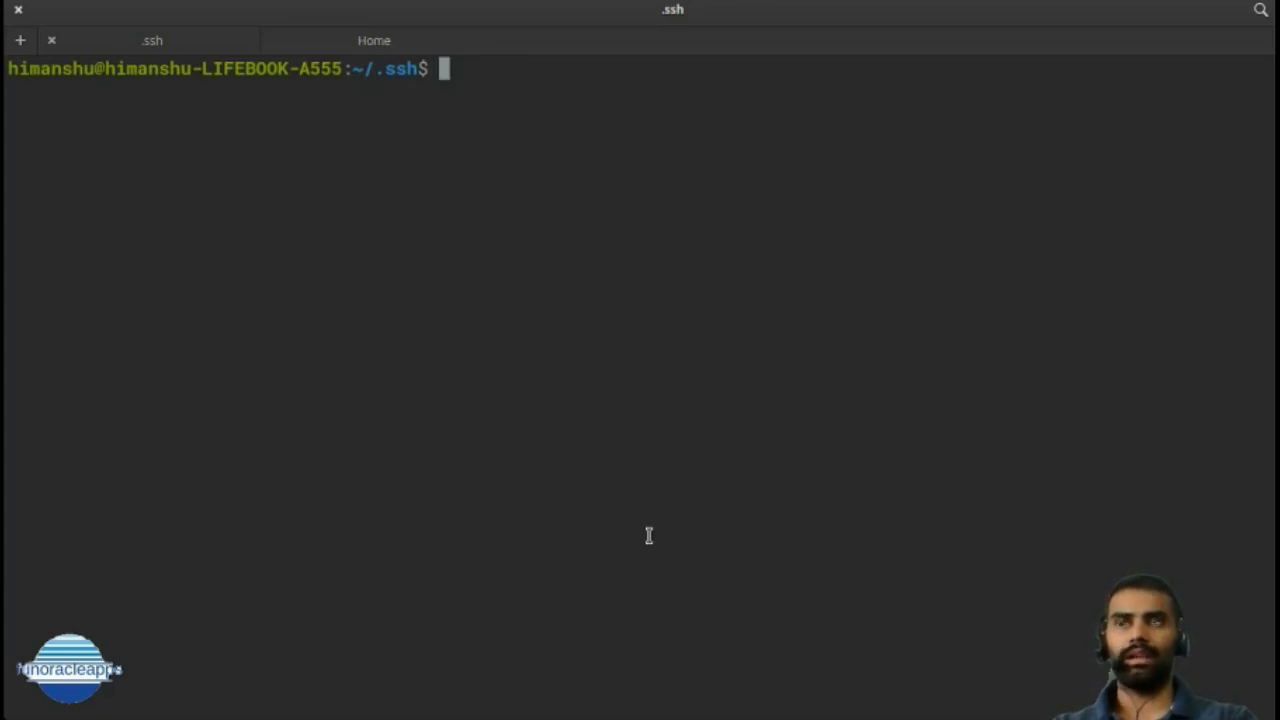
type("i")
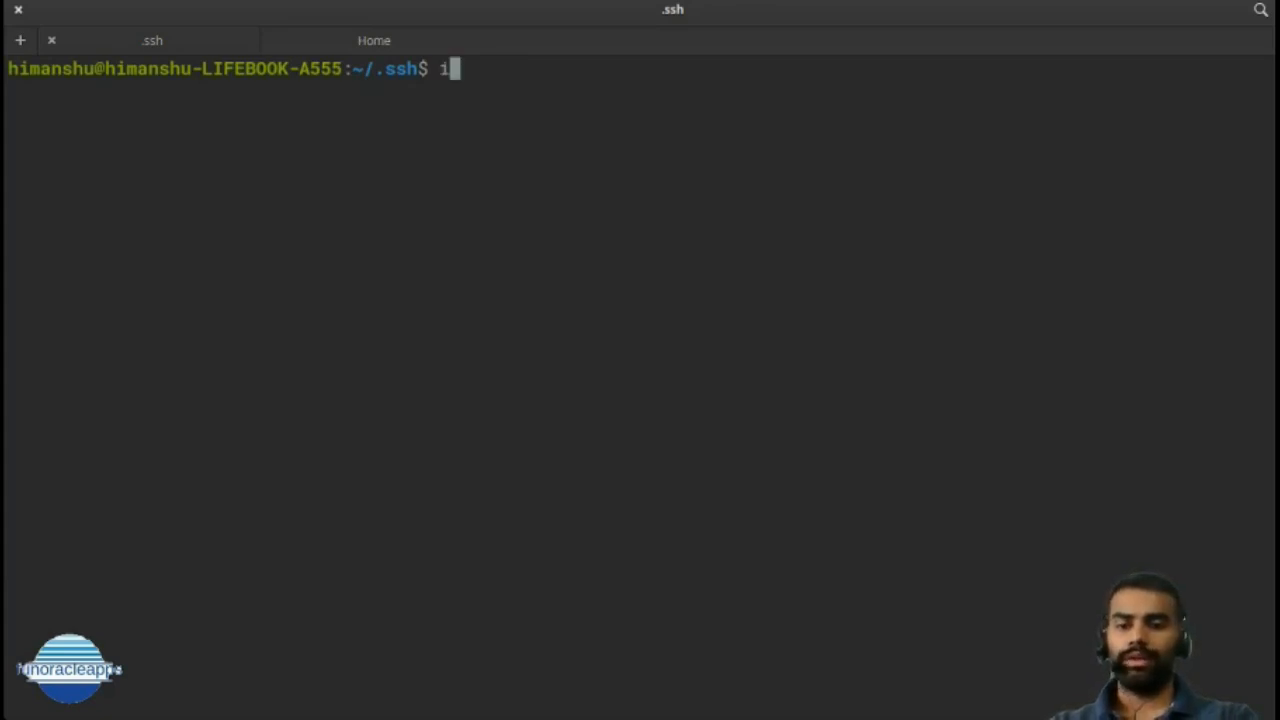
type("fc")
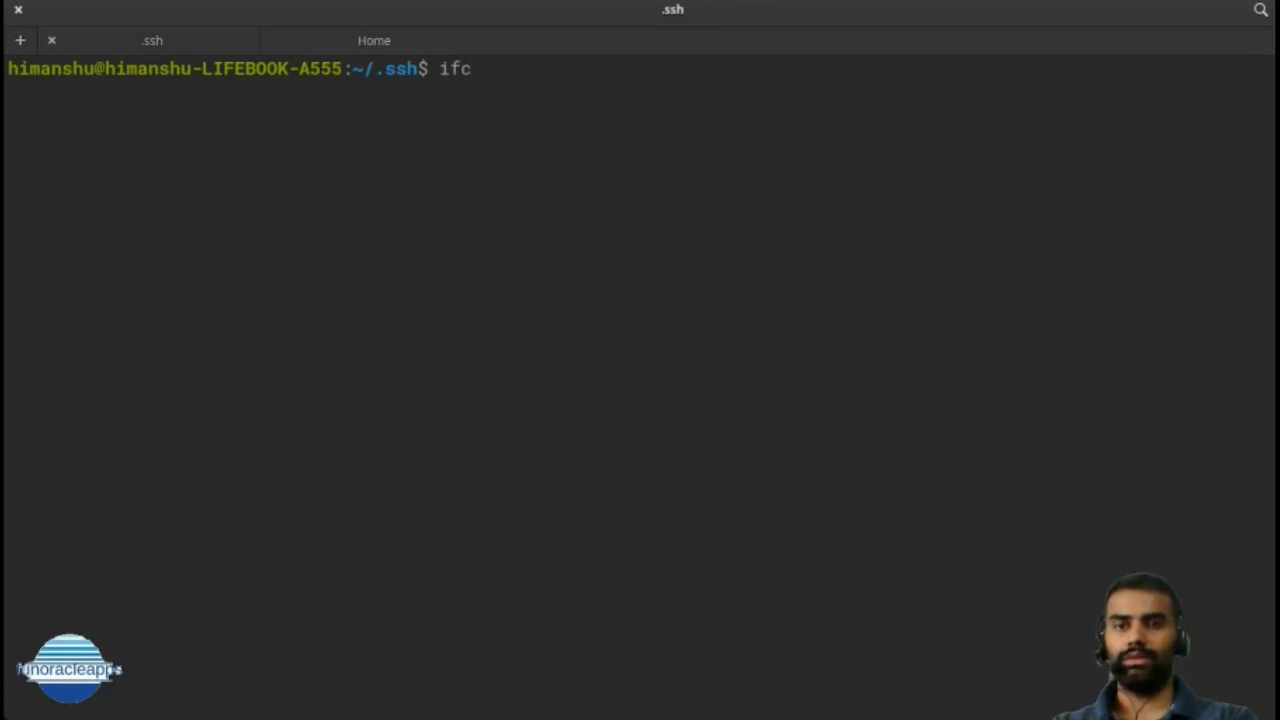
type("nfig")
key("BackSpace")
key("BackSpace")
key("BackSpace")
key("BackSpace")
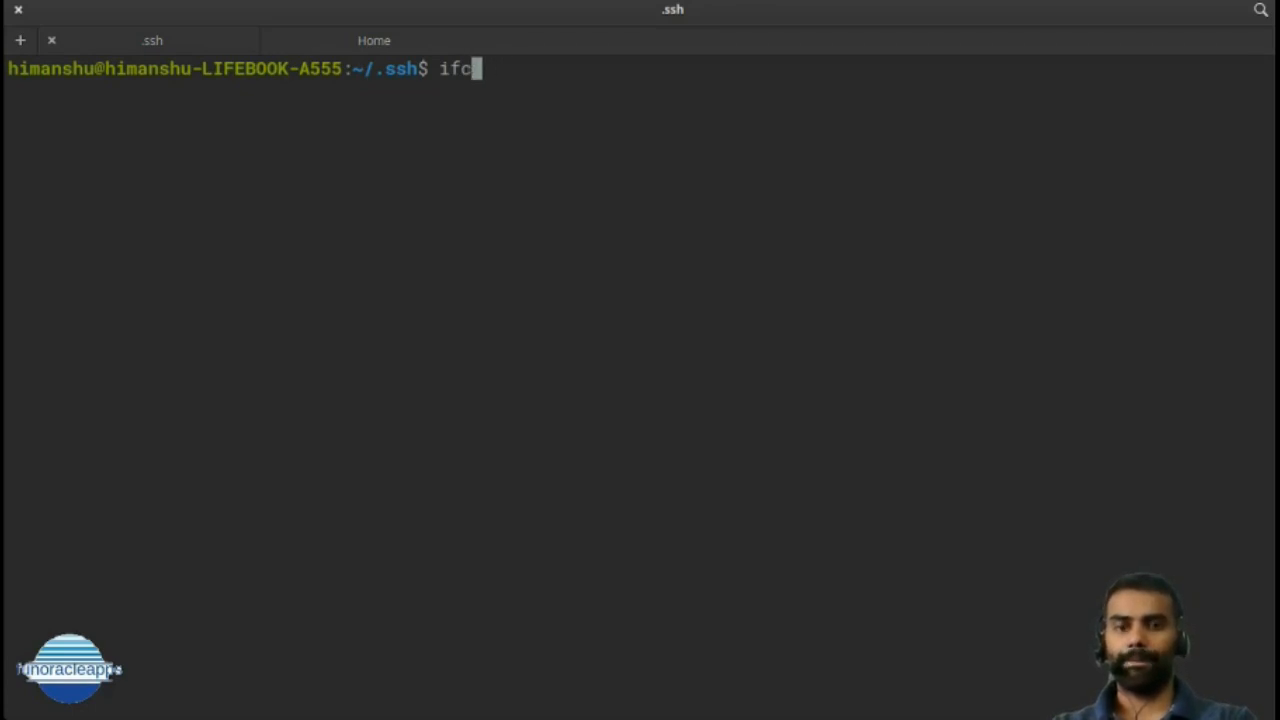
type("onfig")
key("BackSpace")
key("BackSpace")
key("BackSpace")
key("BackSpace")
key("BackSpace")
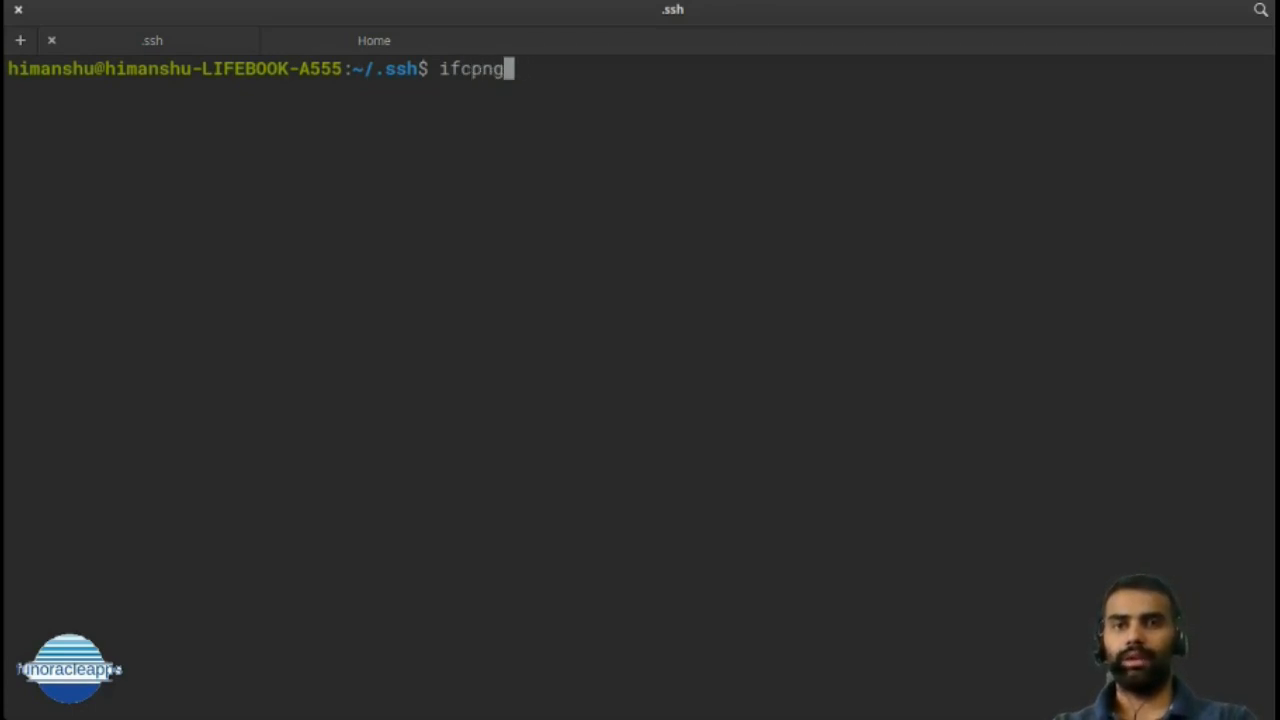
type("onfig")
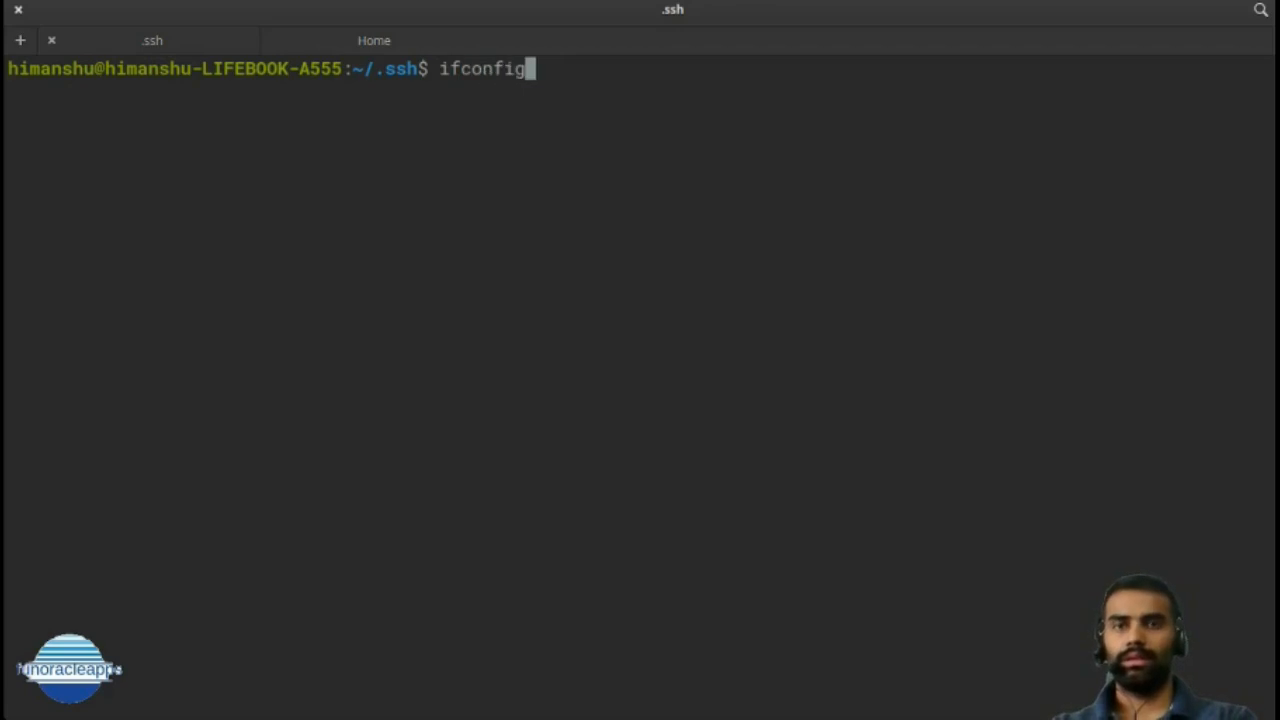
key("Return")
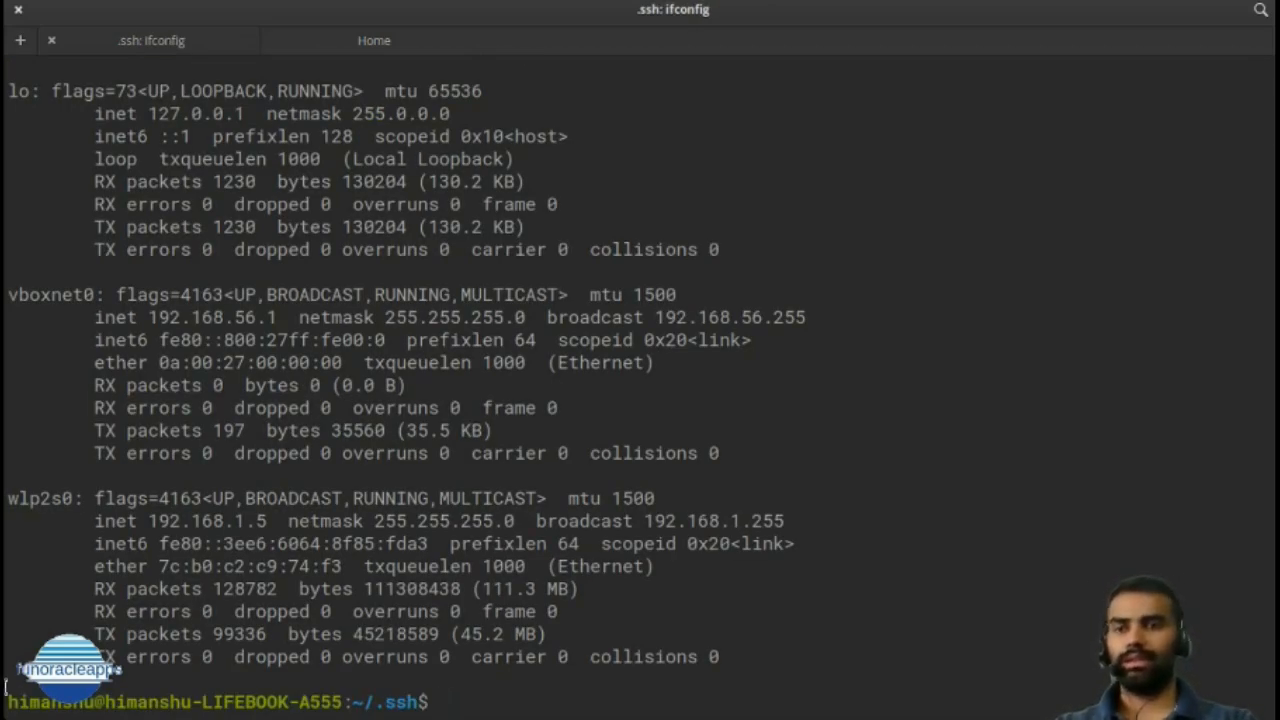
Examine the wlp2s0 wireless and enp3s0 wired interface entries in the ifconfig output
double_click(33, 498)
left_click(33, 498)
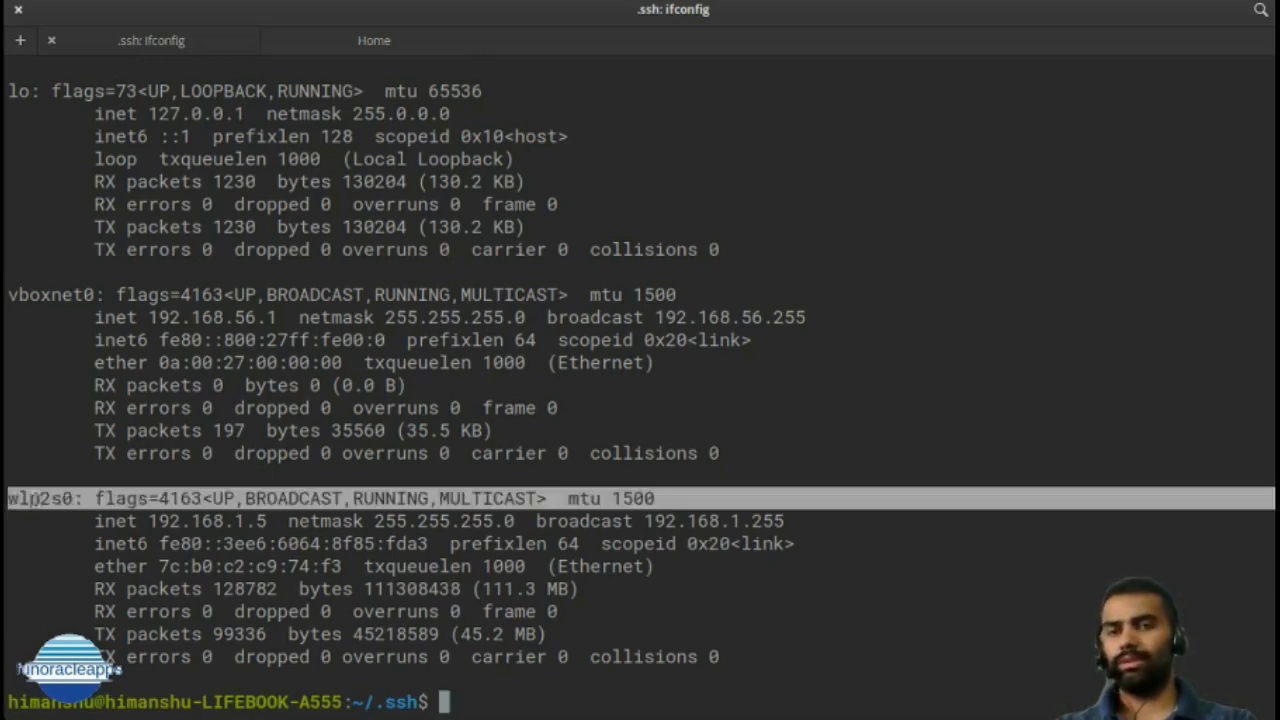
left_click(33, 498)
double_click(33, 498)
left_click(31, 498)
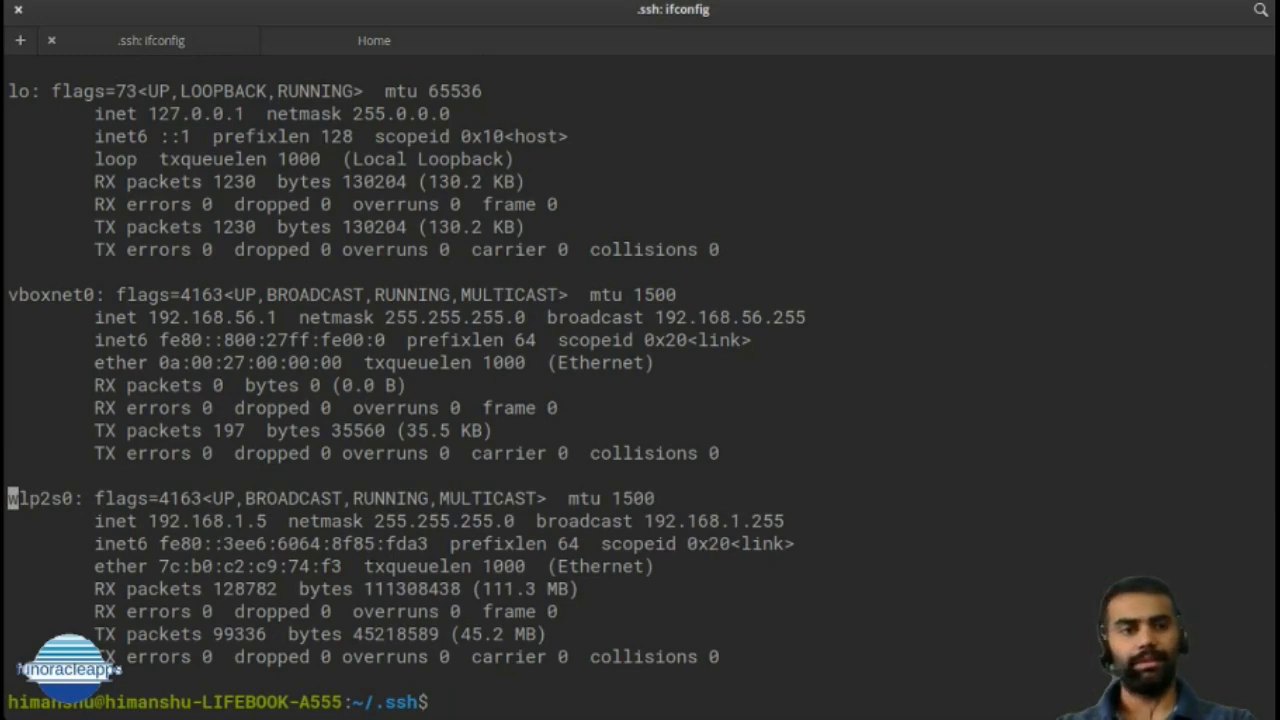
scroll(10, 498, "up", 3)
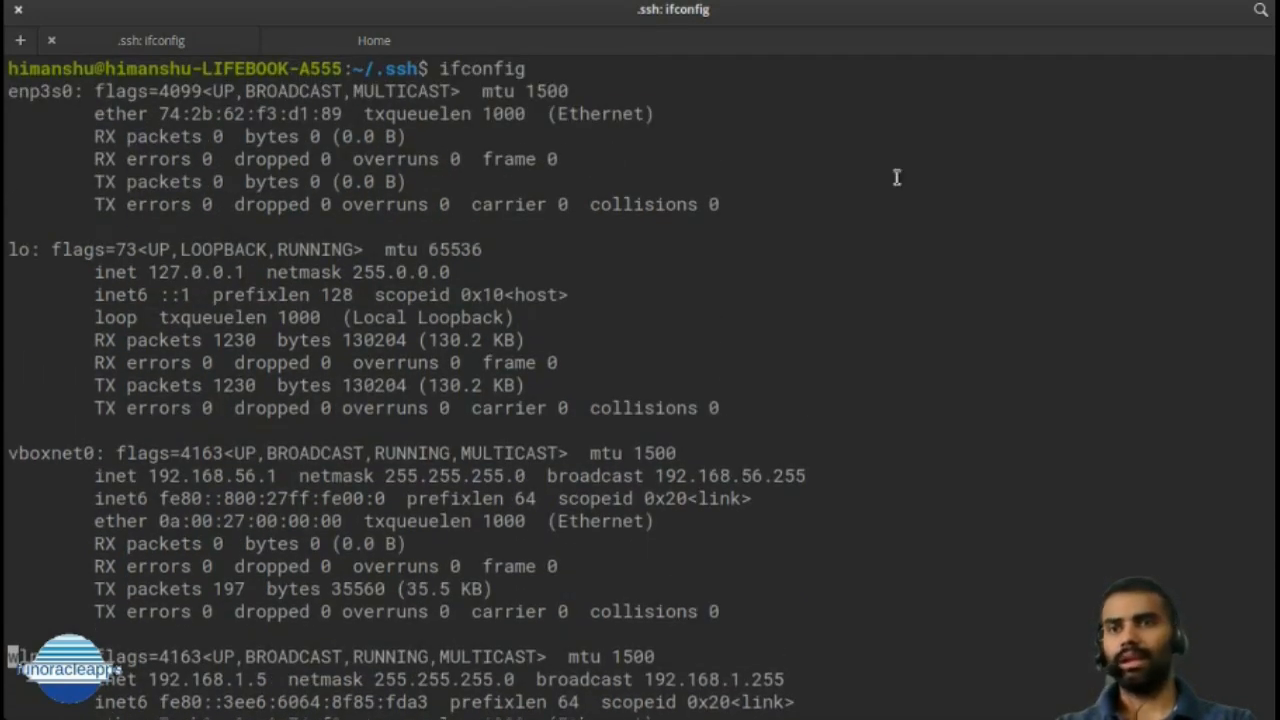
left_click(28, 91)
left_click_drag(10, 91, 796, 195)
left_click(795, 194)
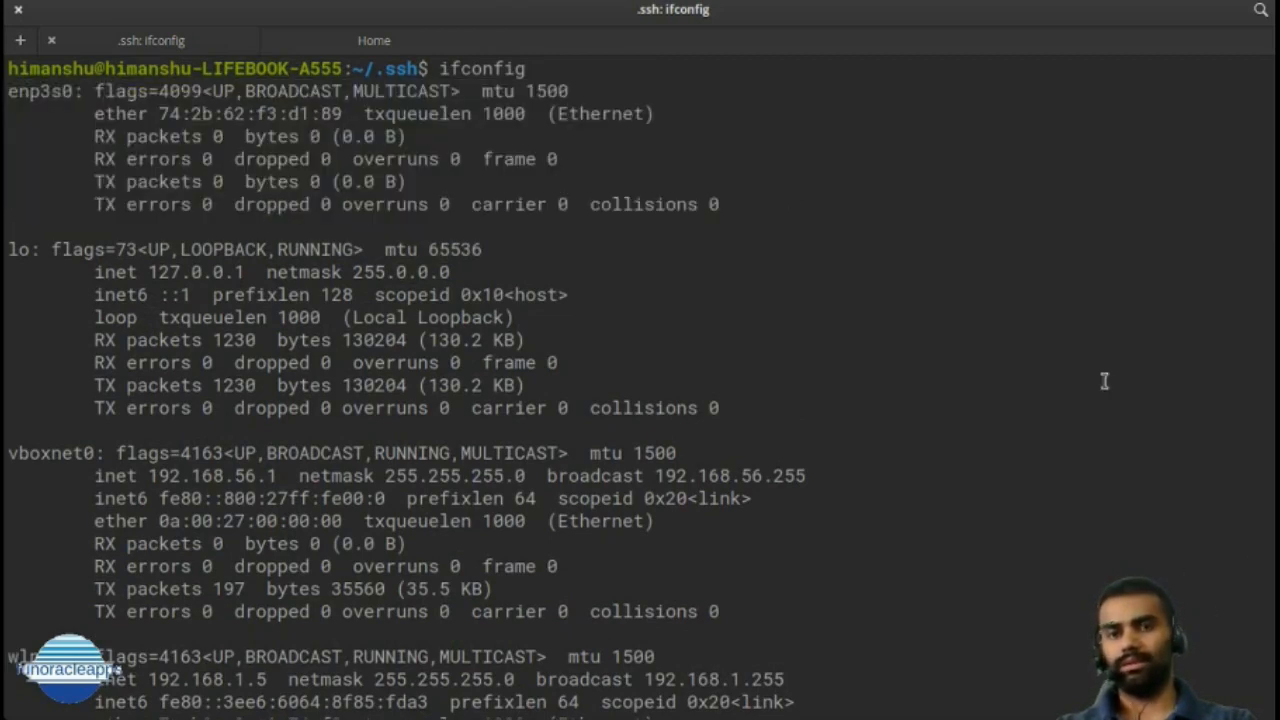
scroll(400, 390, "down", 3)
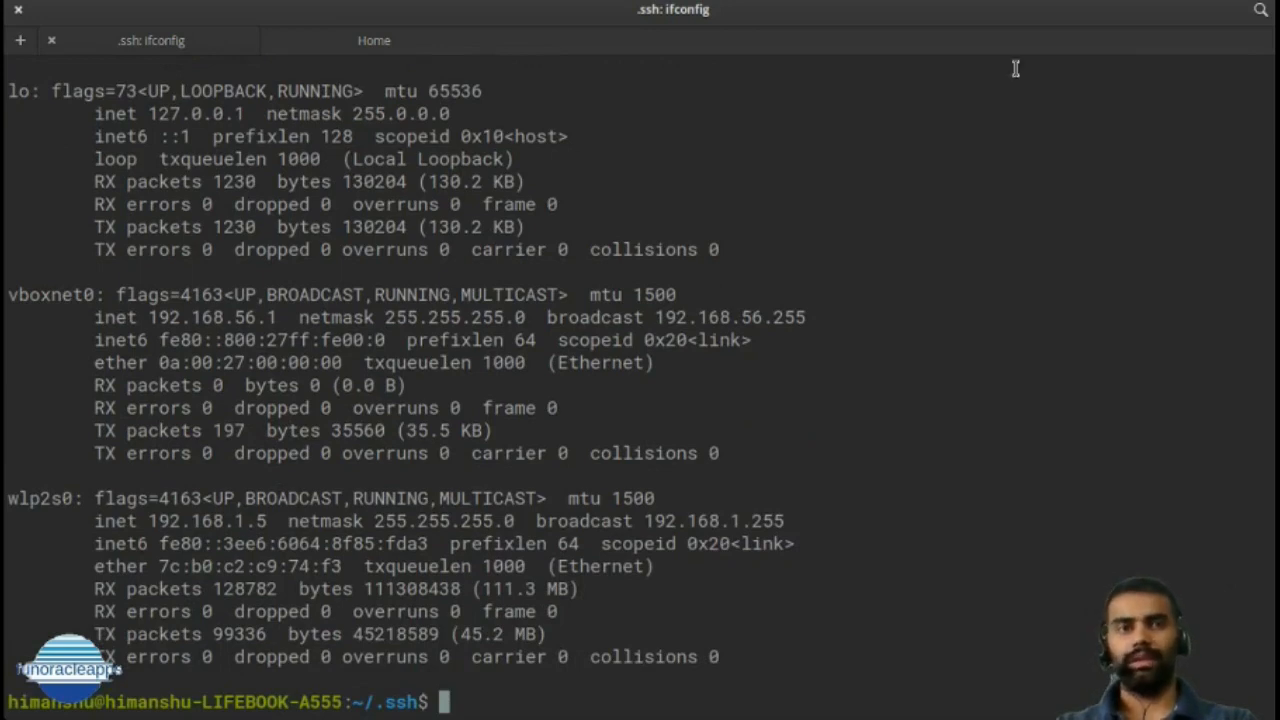
Check the vboxnet0 and Wireless devices in the host's network settings, then close the settings window
left_click(1141, 2)
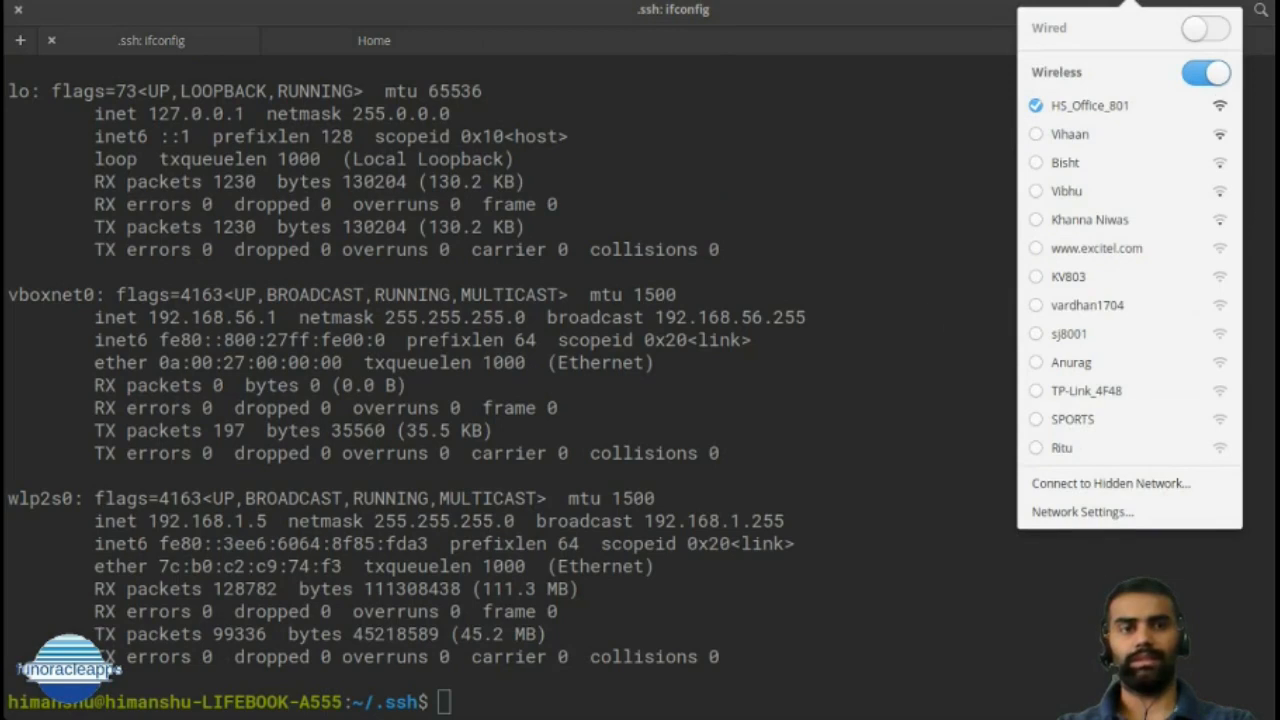
left_click(1062, 513)
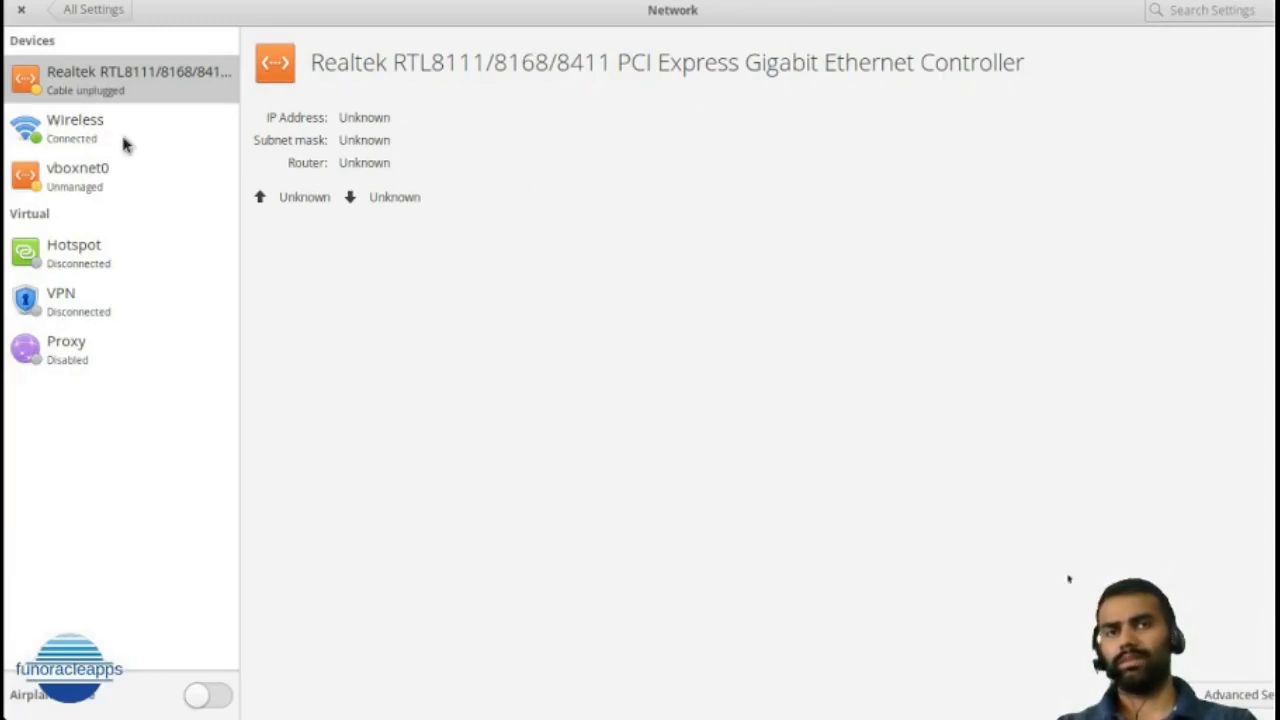
left_click(77, 162)
left_click(60, 124)
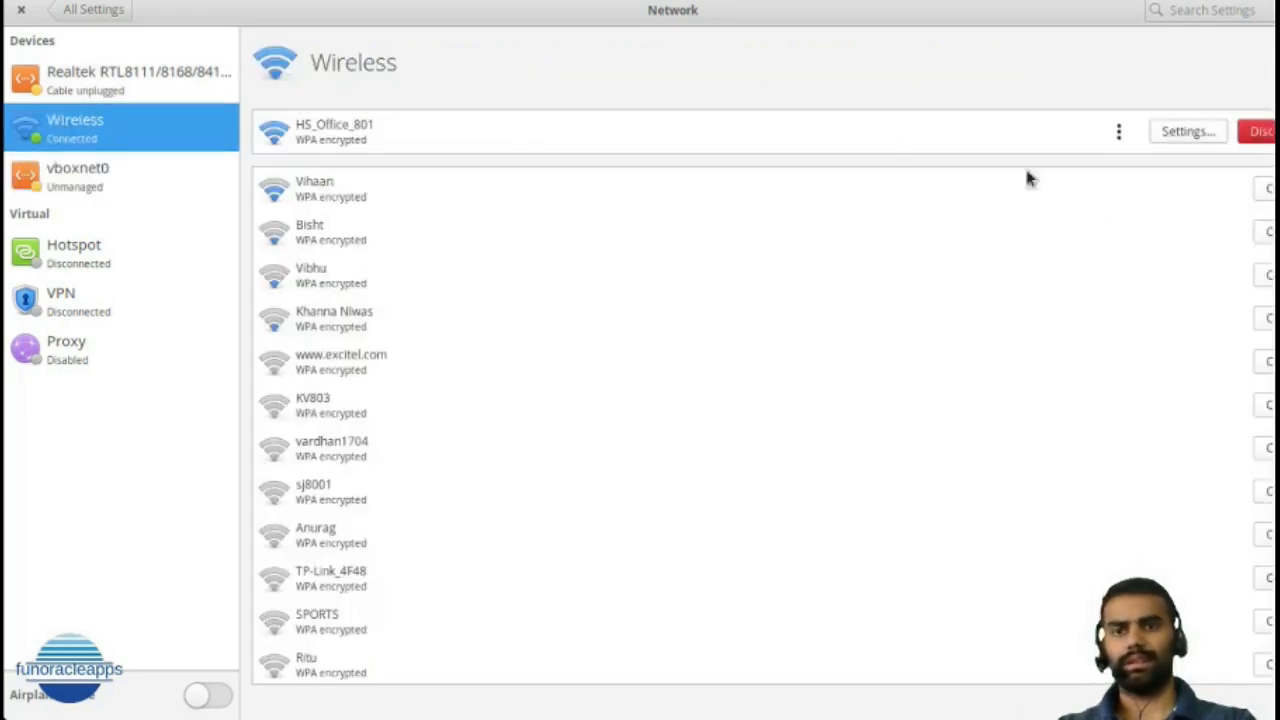
left_click(22, 9)
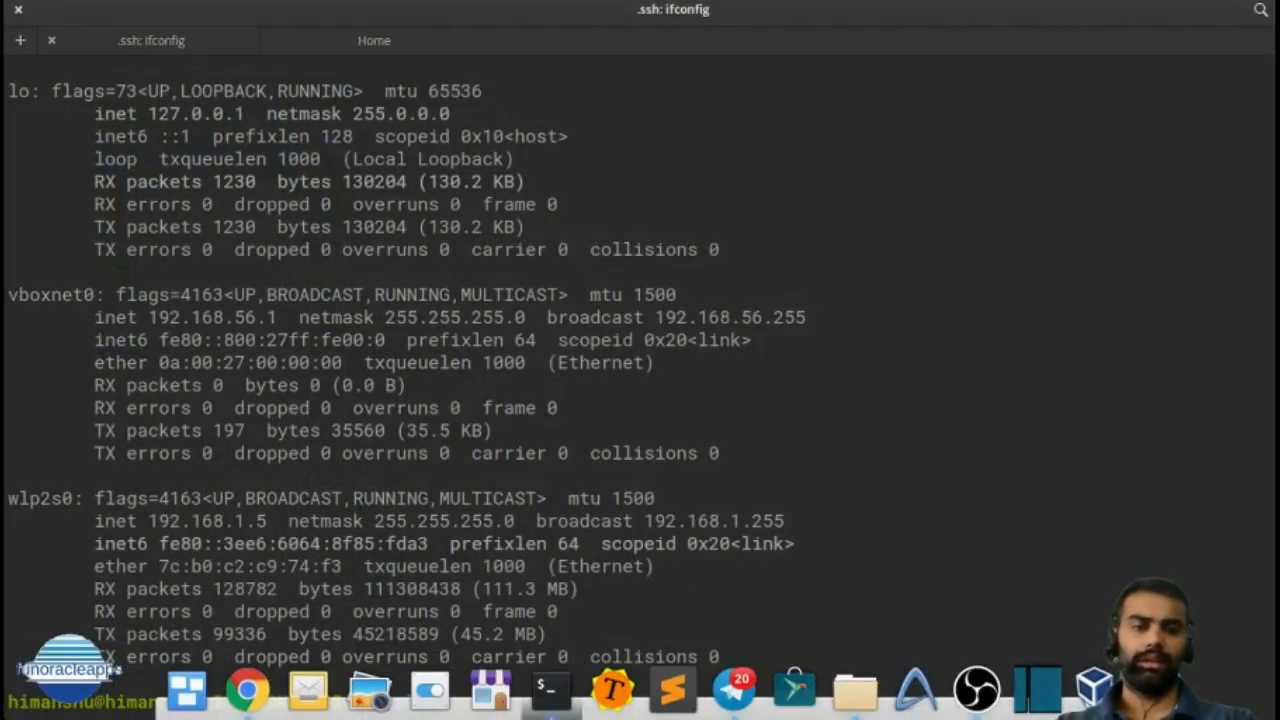
Switch back to VirtualBox and enable network Adapter 2 for OEL7_Demo, comparing it with Adapter 1
left_click(1095, 688)
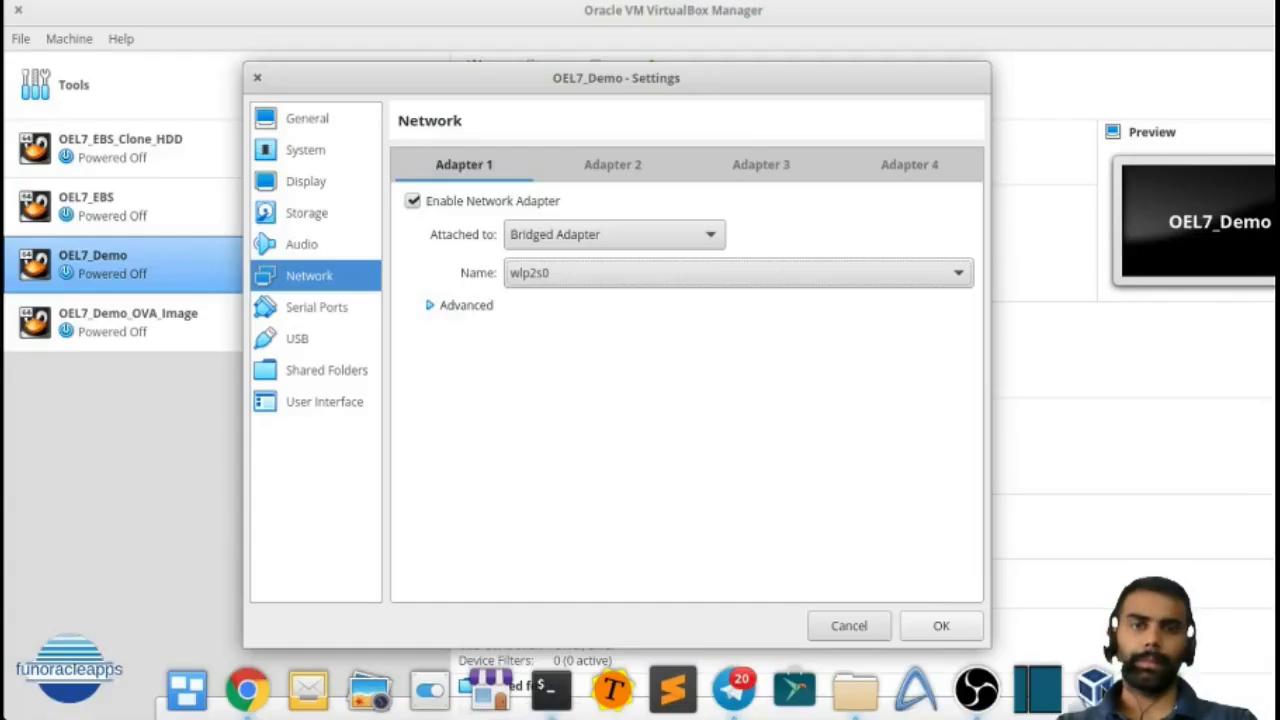
left_click(598, 180)
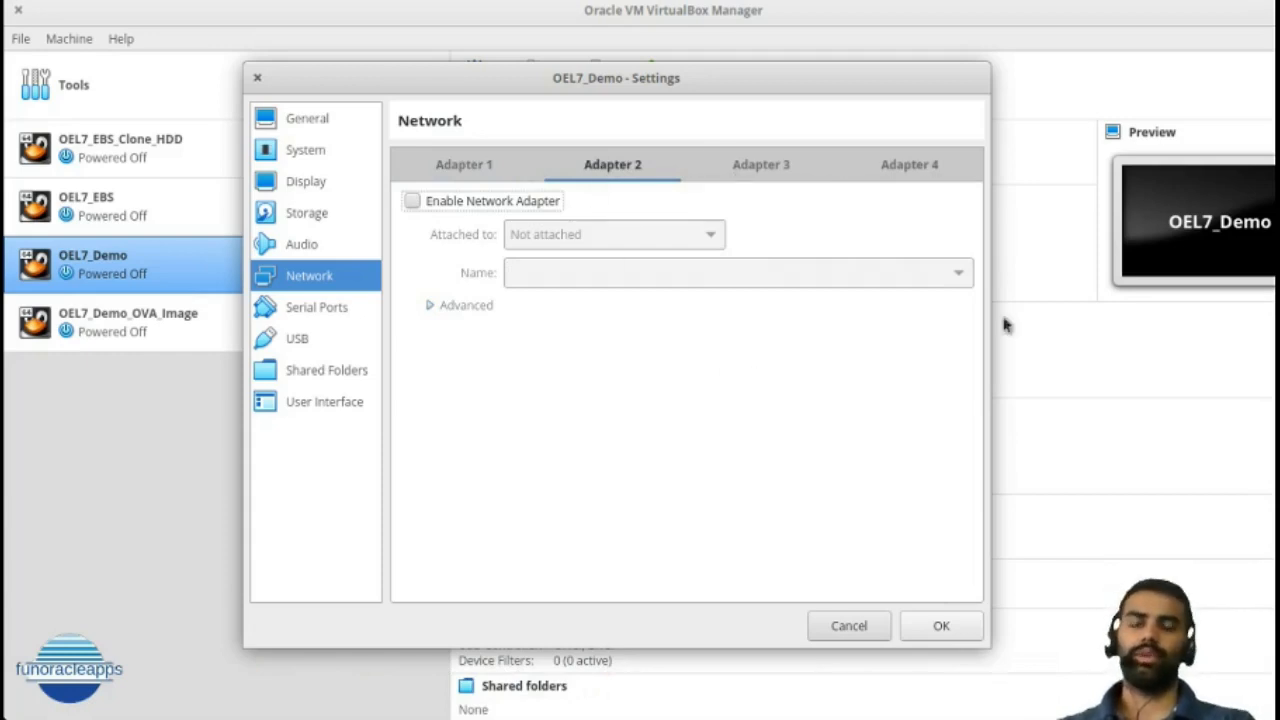
left_click(425, 203)
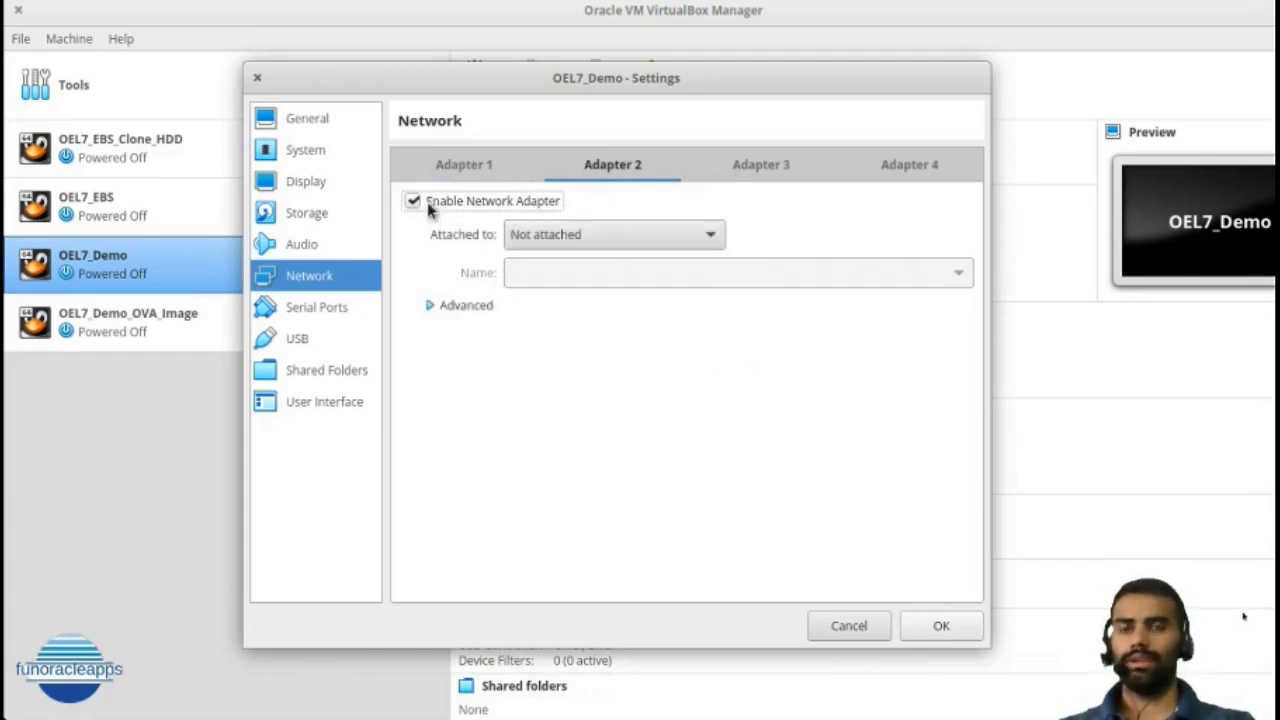
left_click(483, 170)
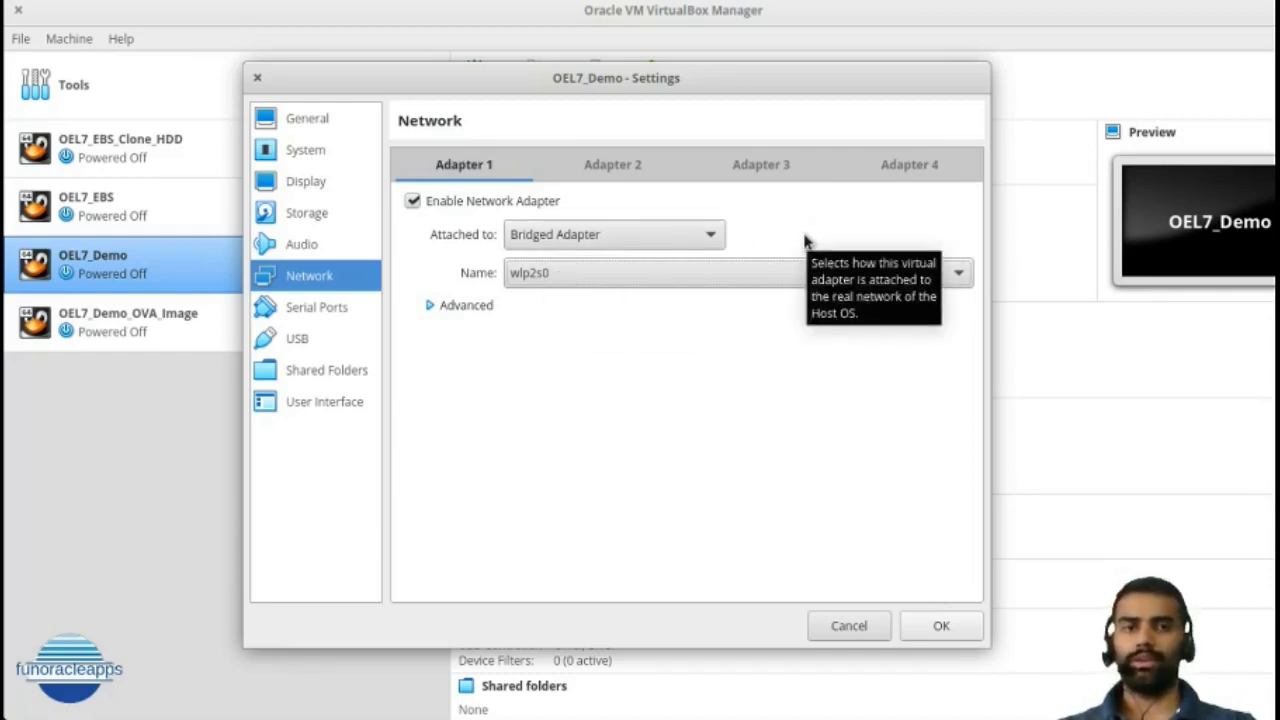
left_click(616, 166)
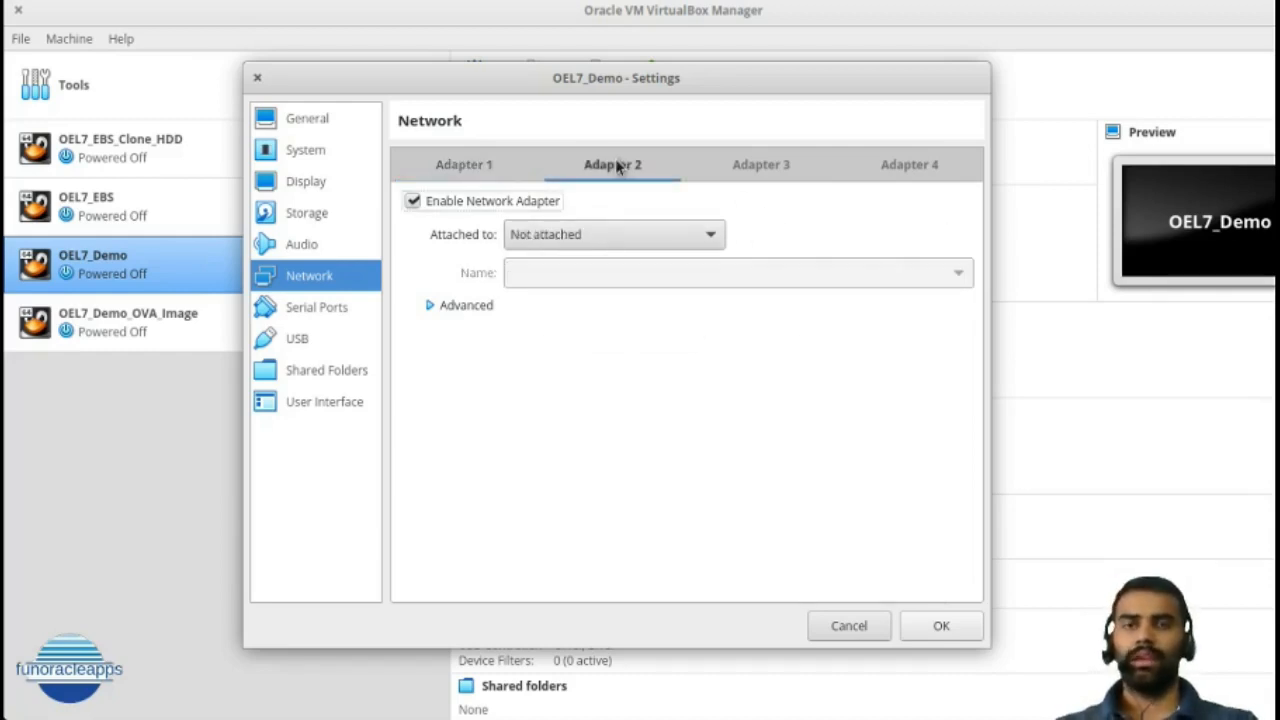
Attach Adapter 2 to Host-only Adapter using the vboxnet0 network
left_click(571, 237)
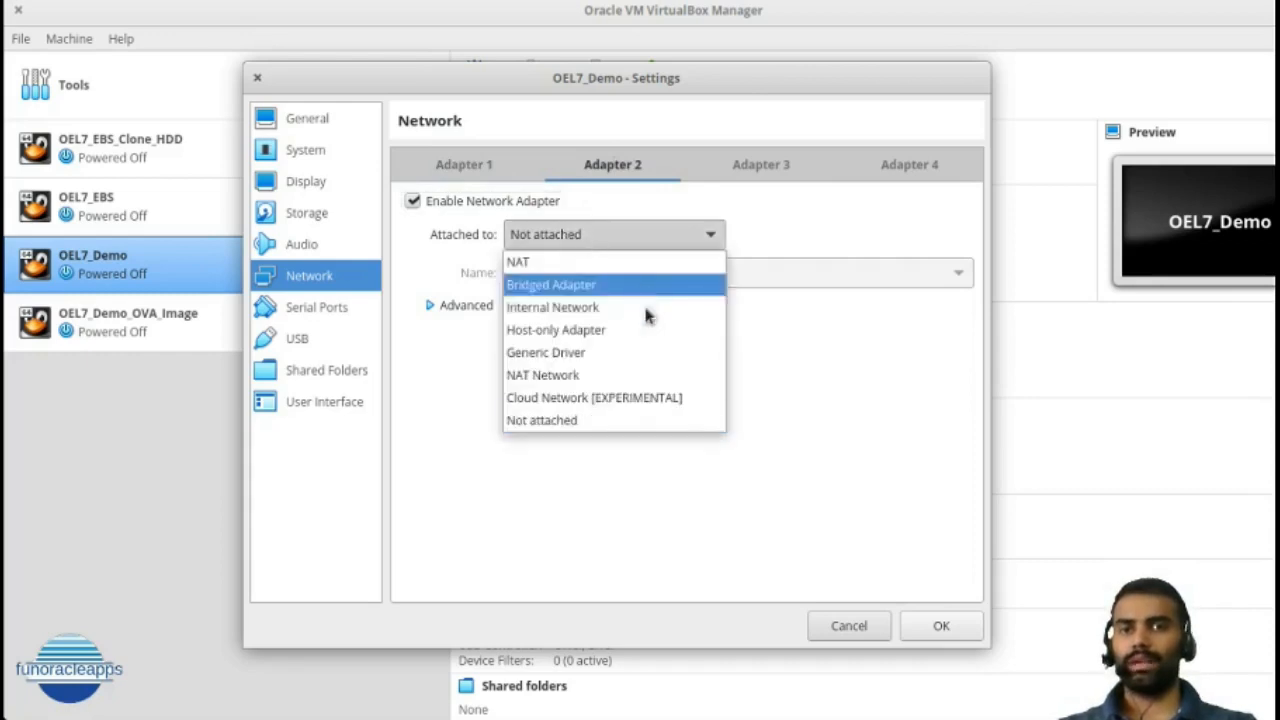
left_click(596, 340)
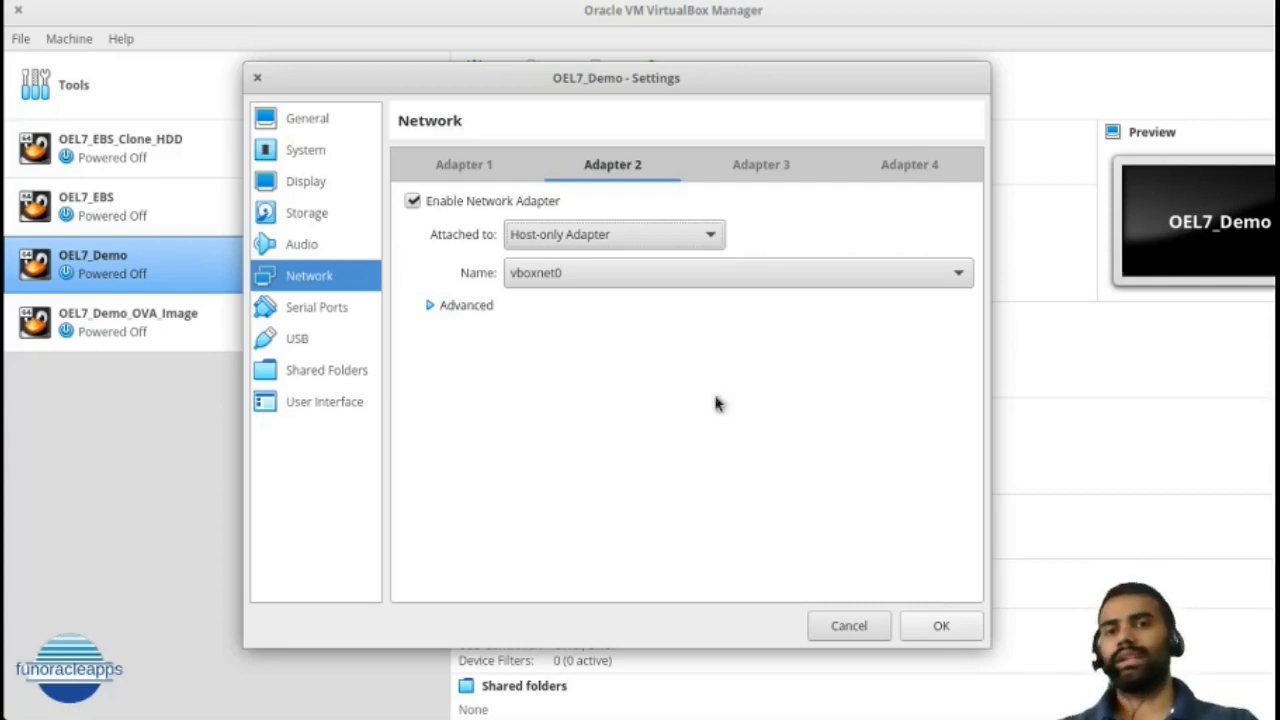
left_click(574, 272)
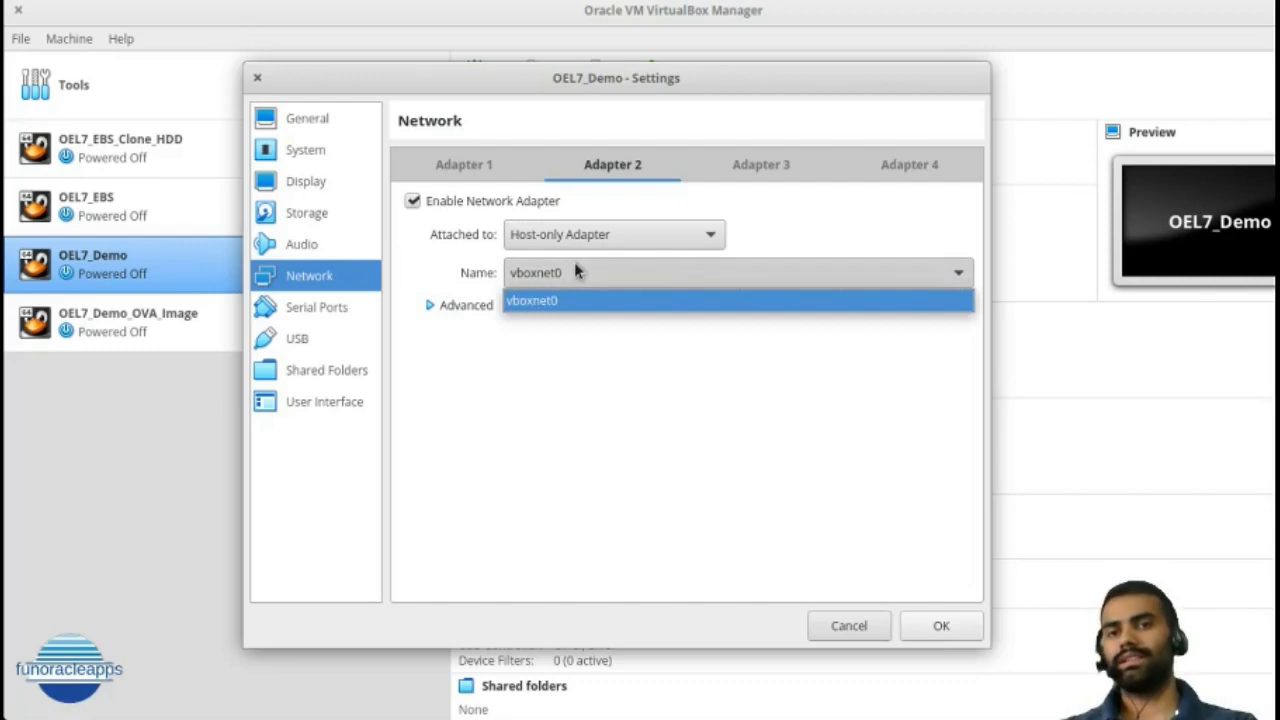
left_click(540, 303)
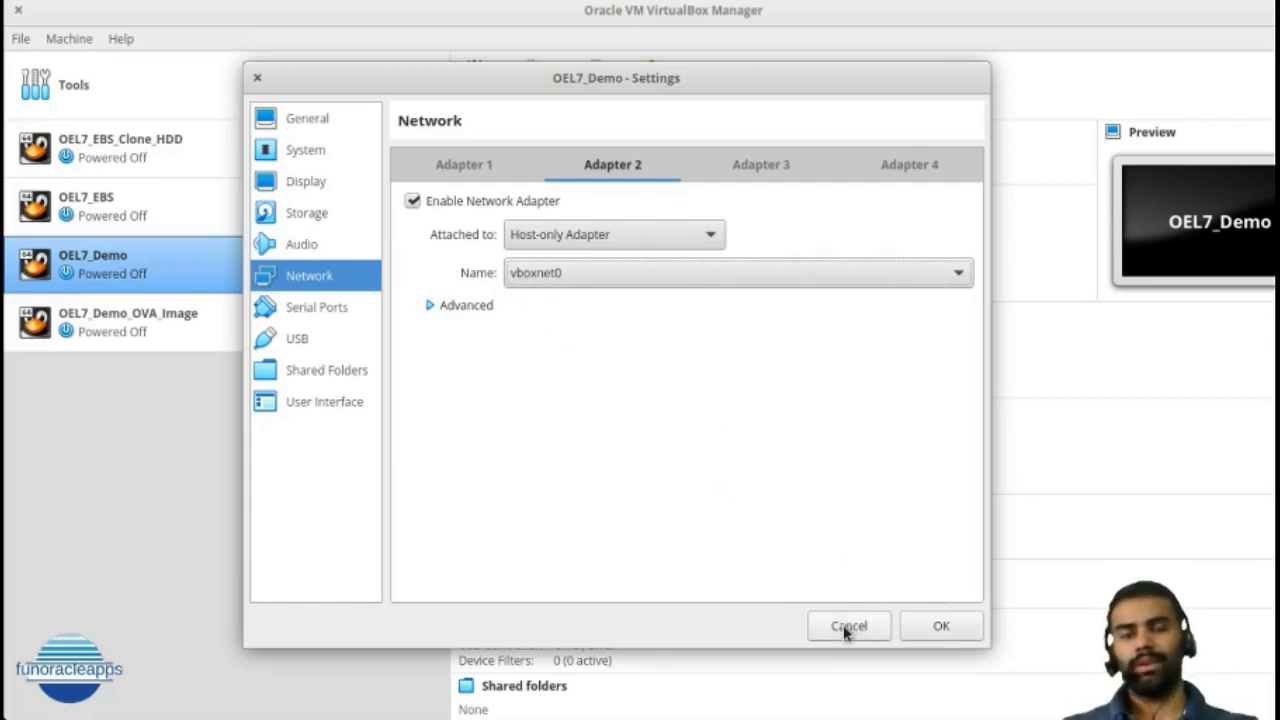
Disable Adapter 2 and cancel the OEL7_Demo settings without saving
left_click(413, 201)
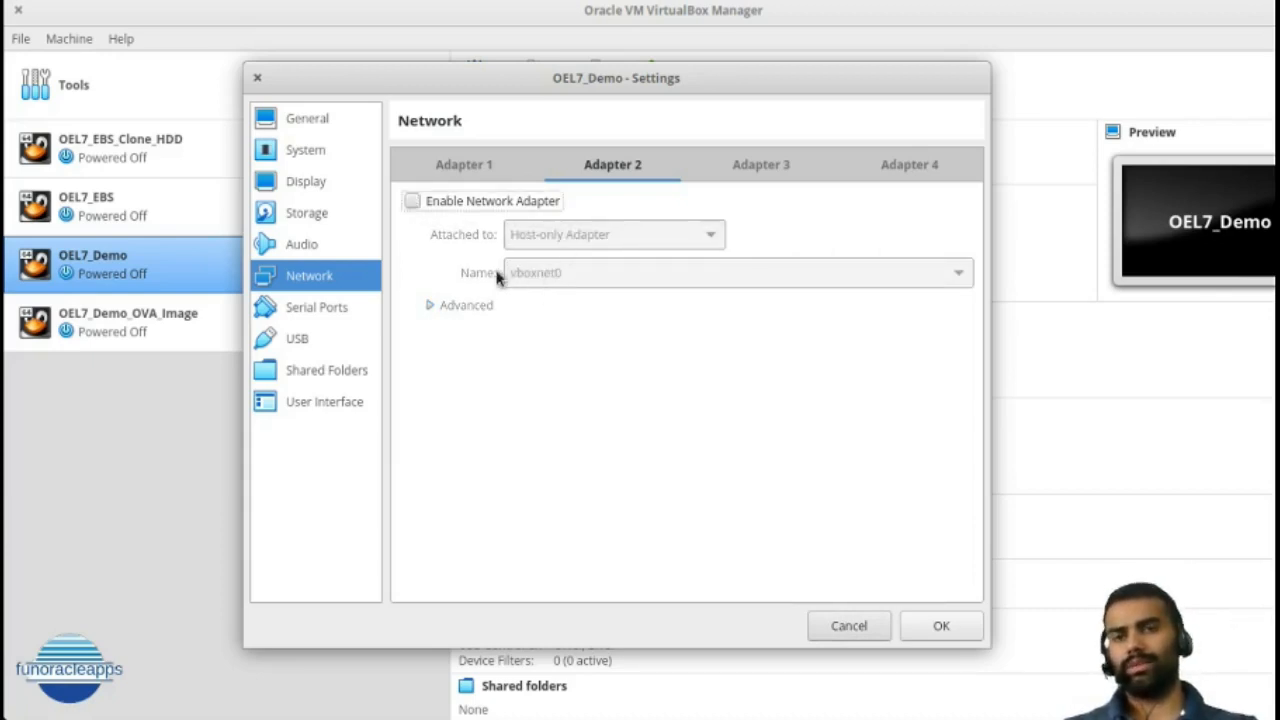
left_click(847, 628)
Open the Host Network Manager, maximize it and create another host-only network
left_click(22, 40)
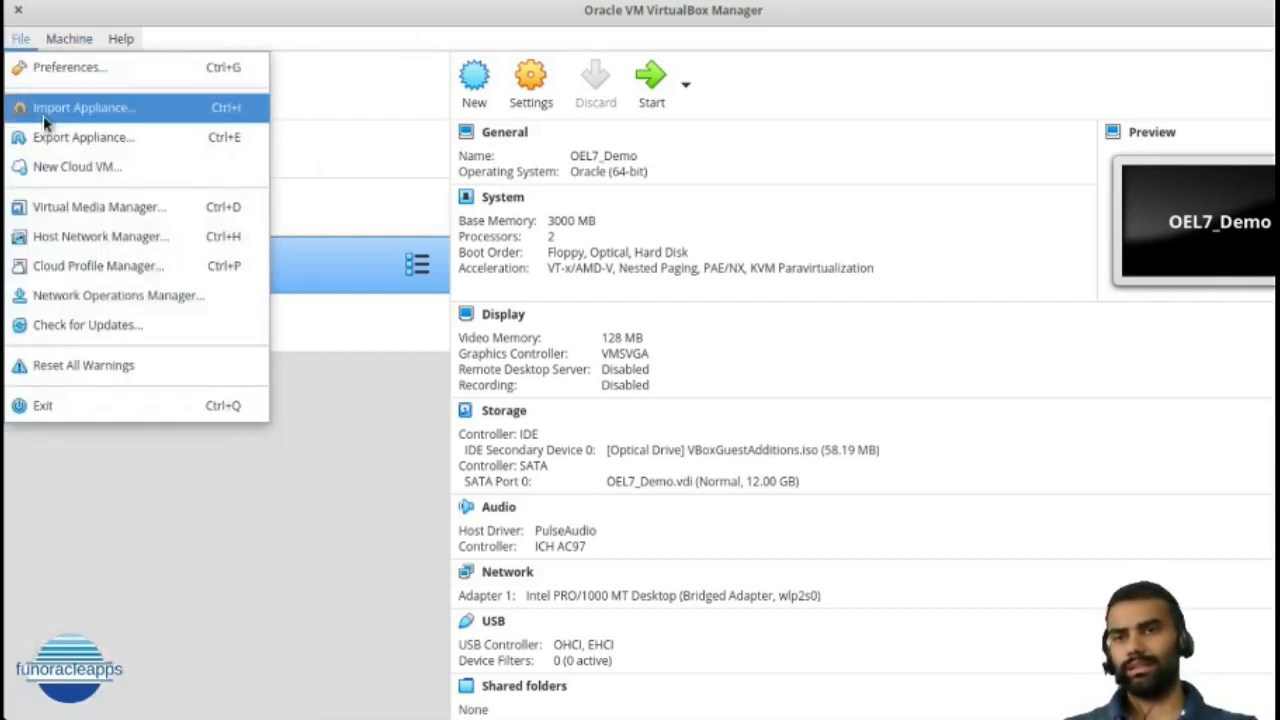
left_click(82, 240)
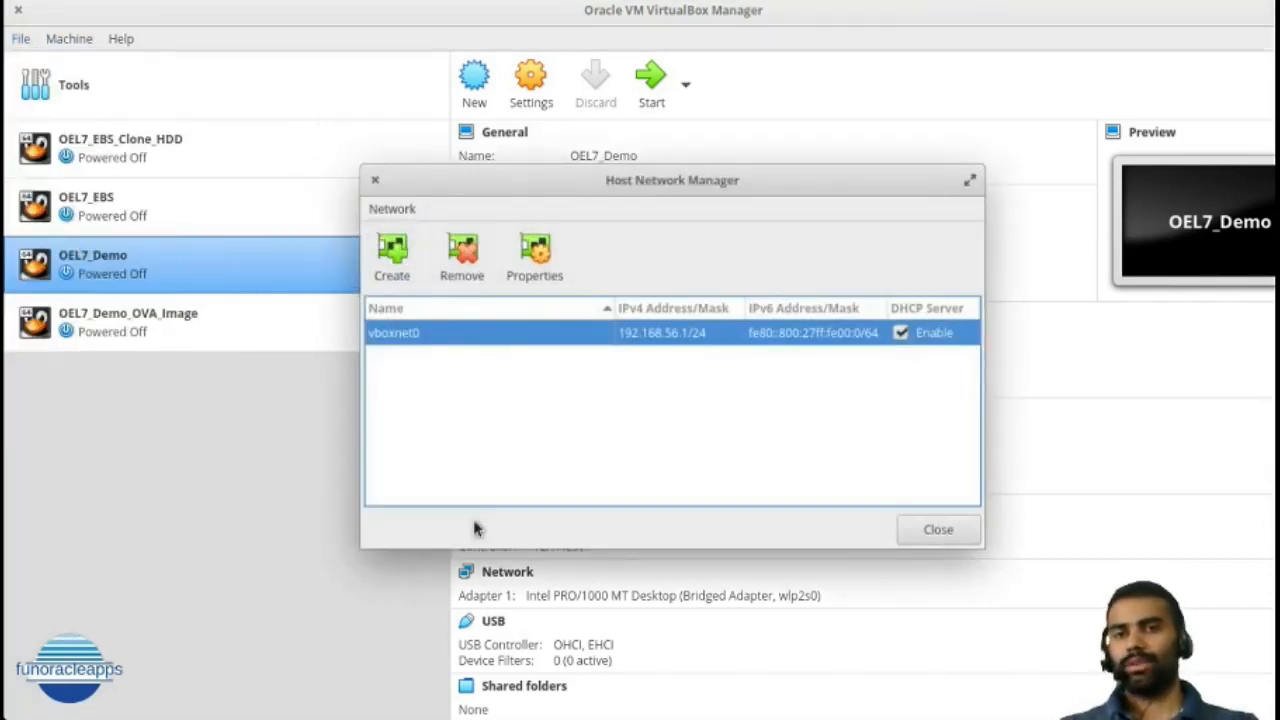
double_click(694, 180)
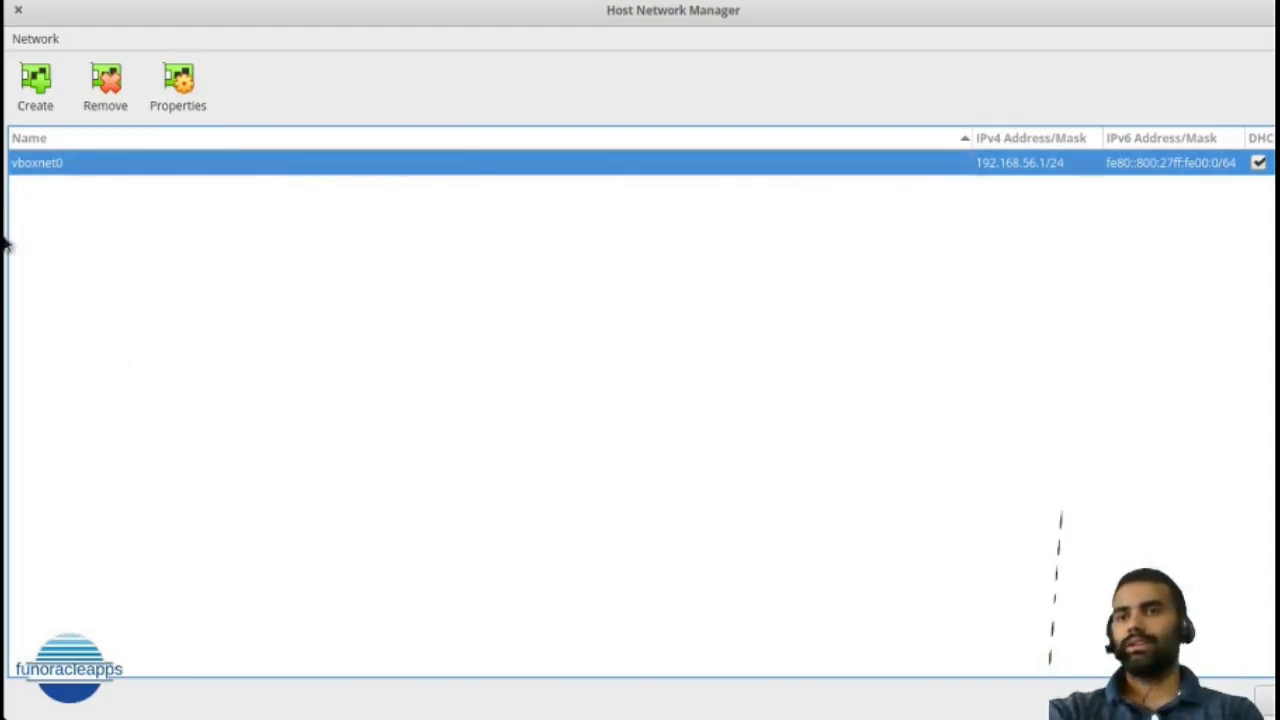
left_click(36, 100)
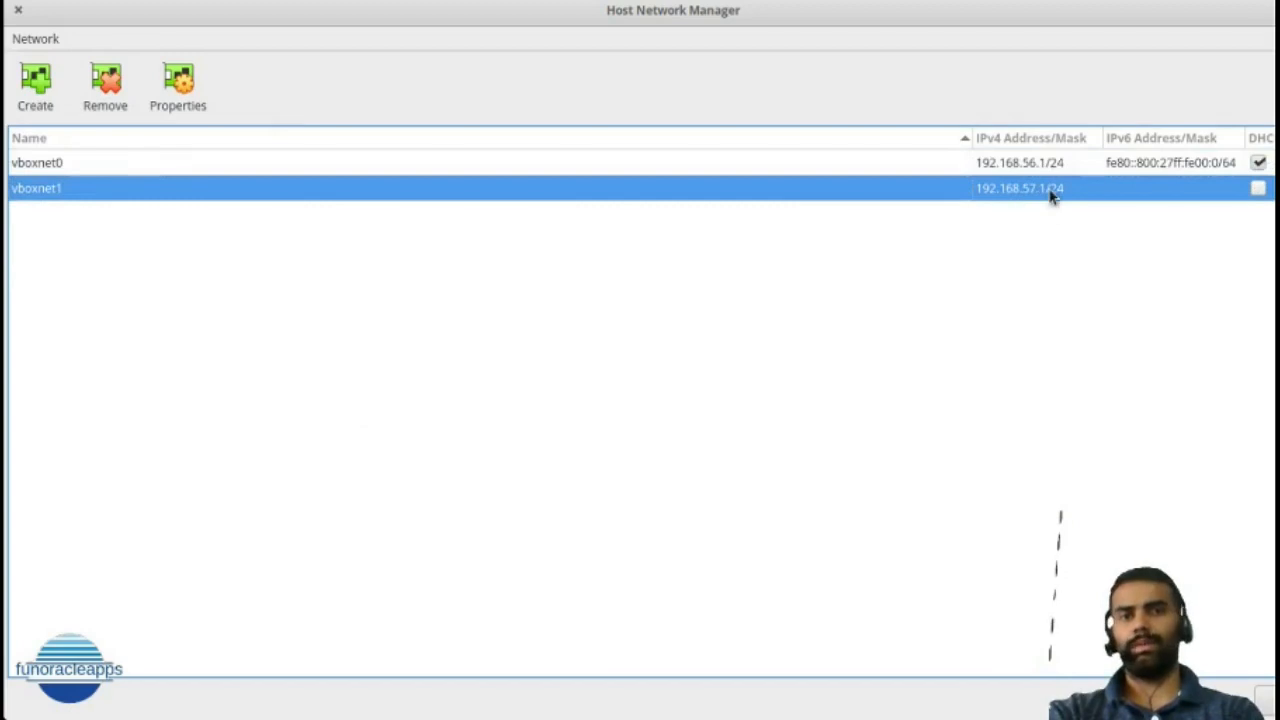
Set the IPv4 address of the vboxnet1 adapter to 10.10.10.1 and apply it
double_click(1014, 190)
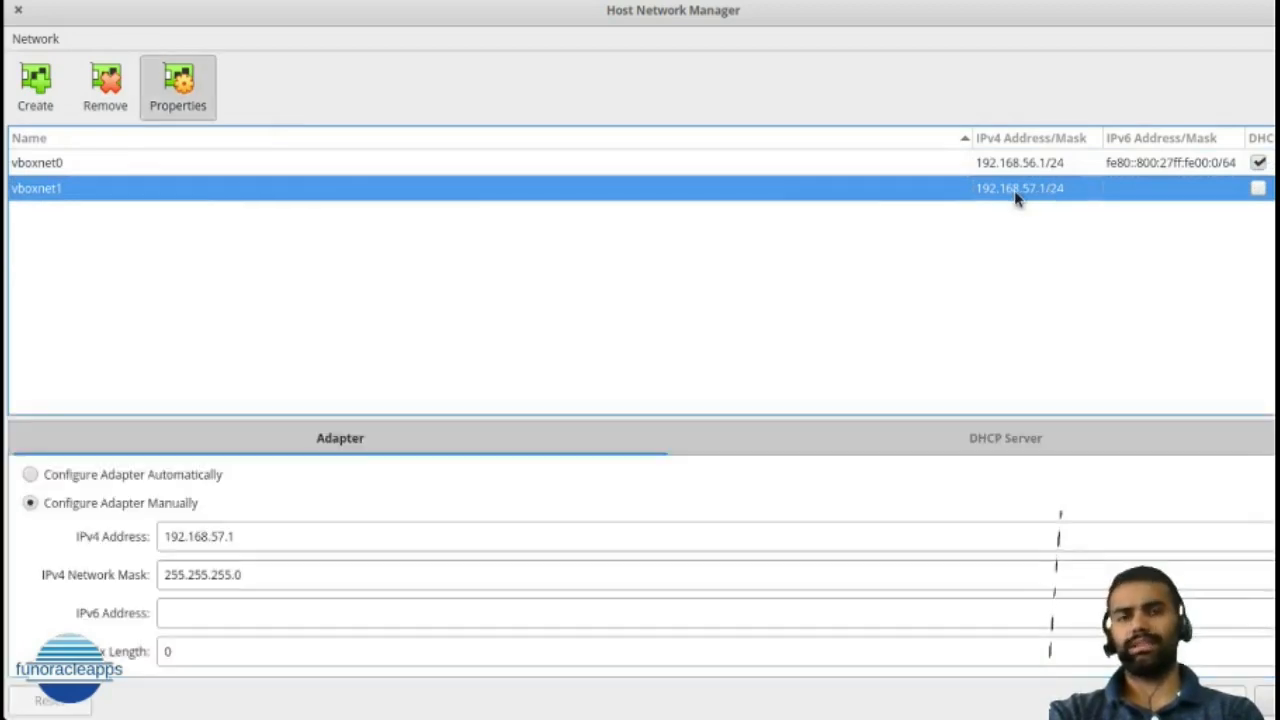
left_click(279, 539)
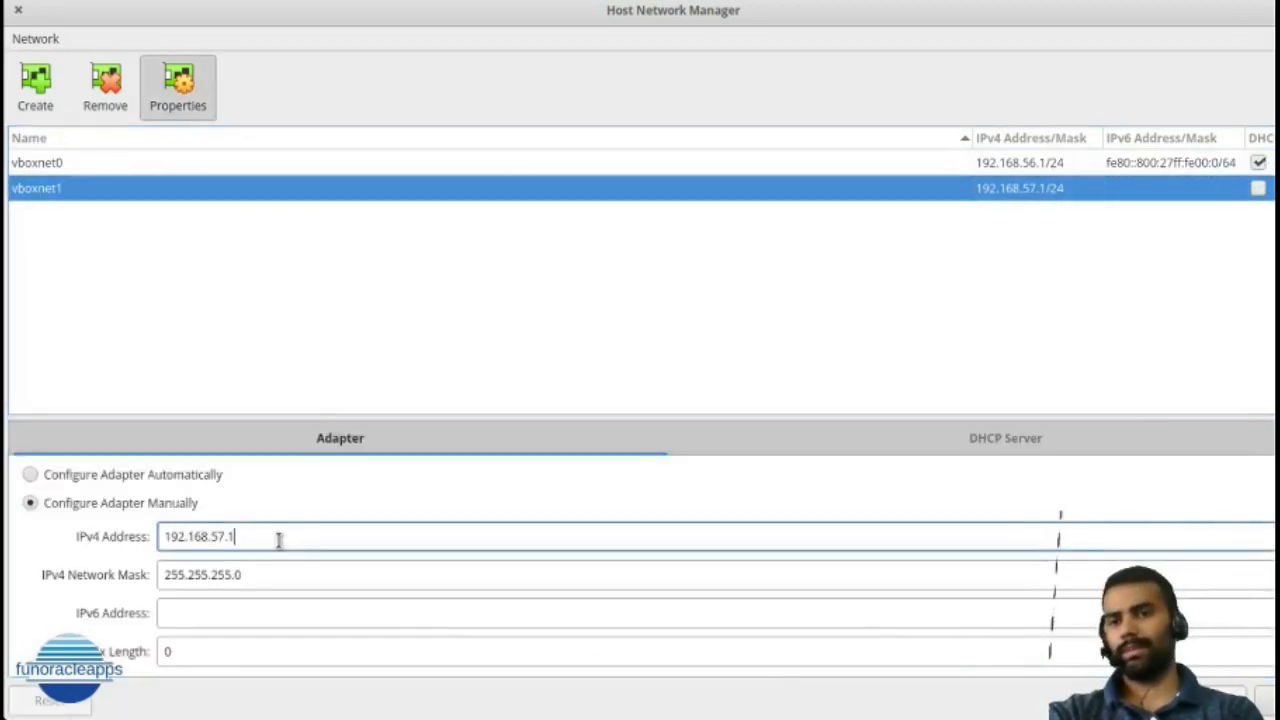
key("BackSpace")
key("BackSpace")
key("BackSpace")
key("BackSpace")
key("BackSpace")
key("BackSpace")
key("BackSpace")
key("BackSpace")
key("BackSpace")
key("BackSpace")
key("BackSpace")
key("BackSpace")
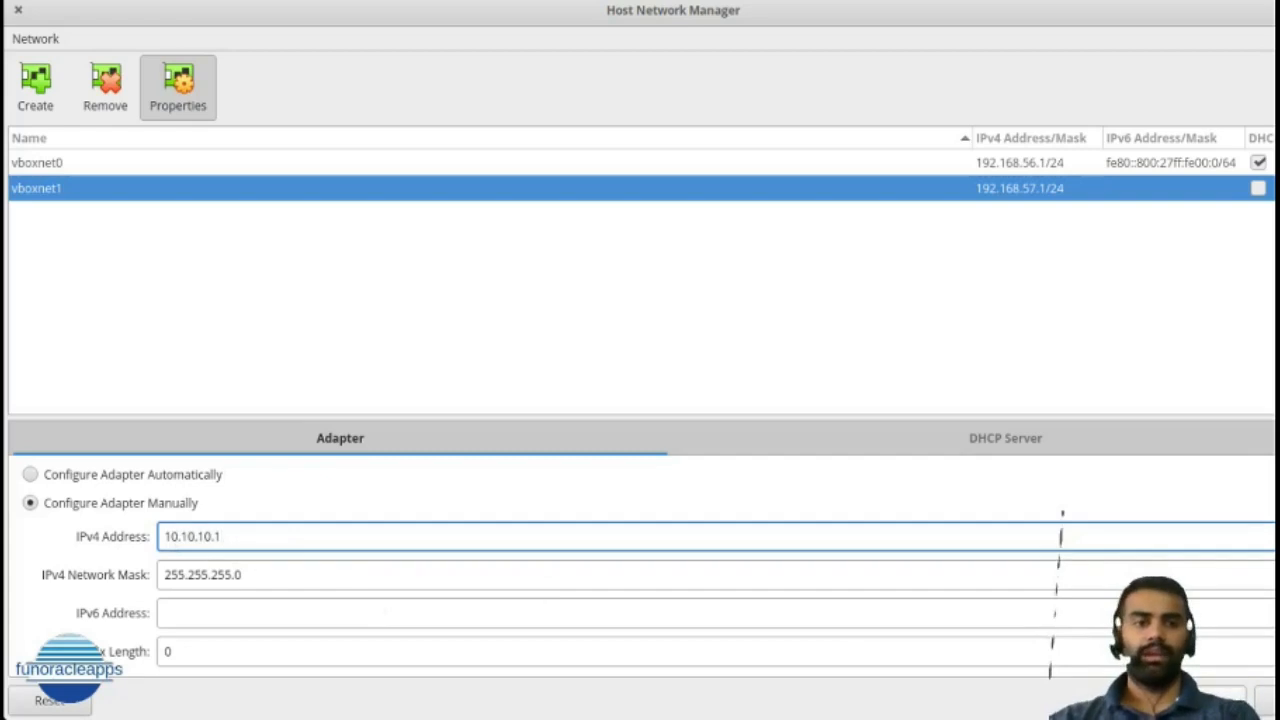
left_click(1206, 700)
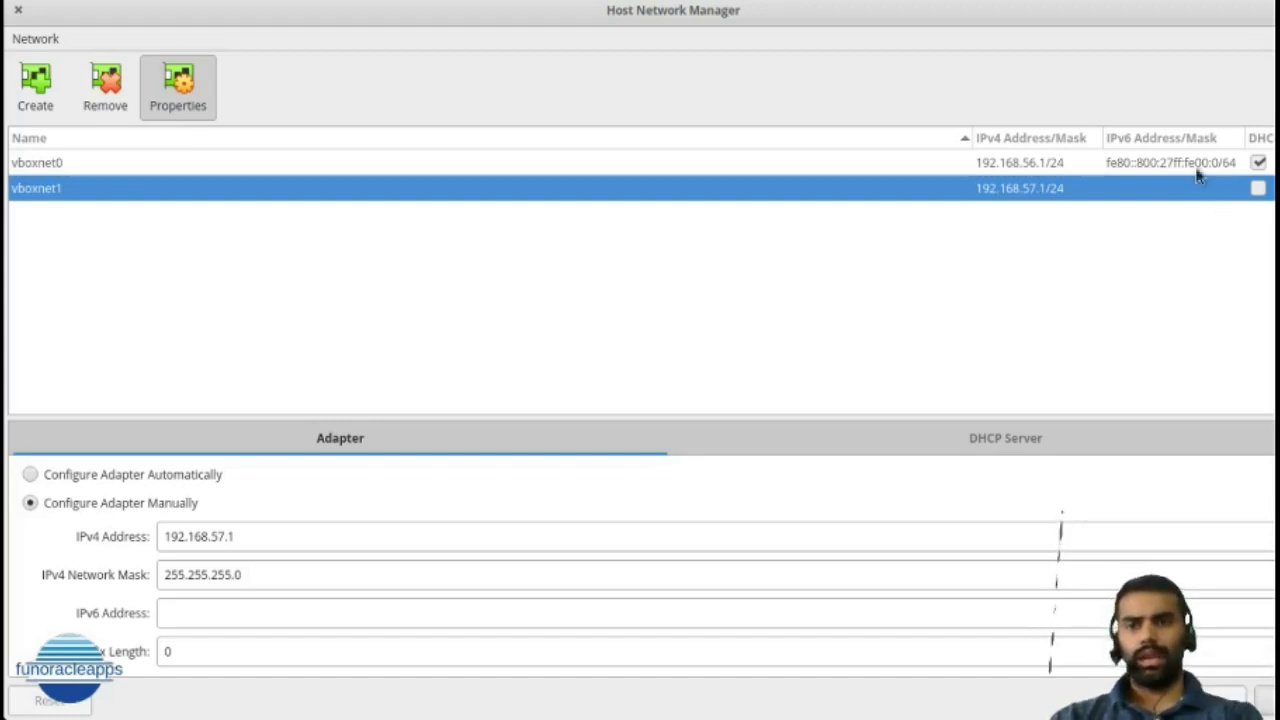
Compare the adapter properties of vboxnet0 and vboxnet1, then close the Host Network Manager
left_click(1150, 163)
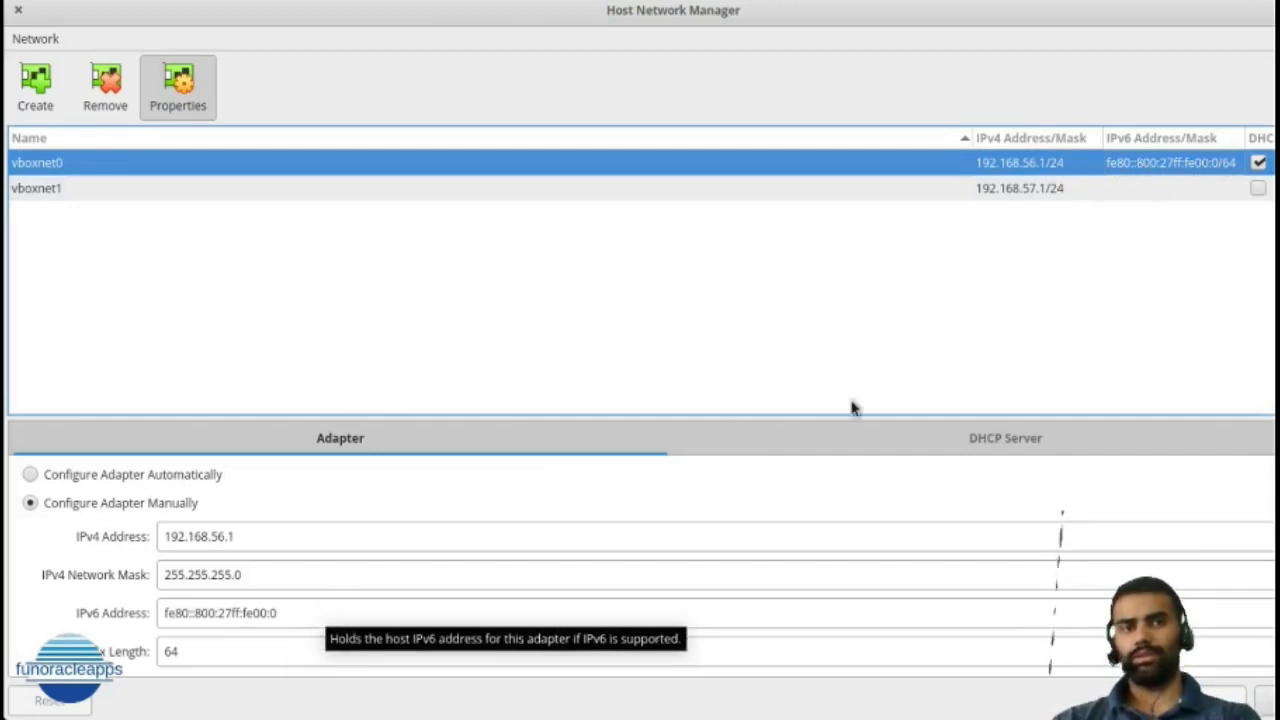
left_click(1011, 189)
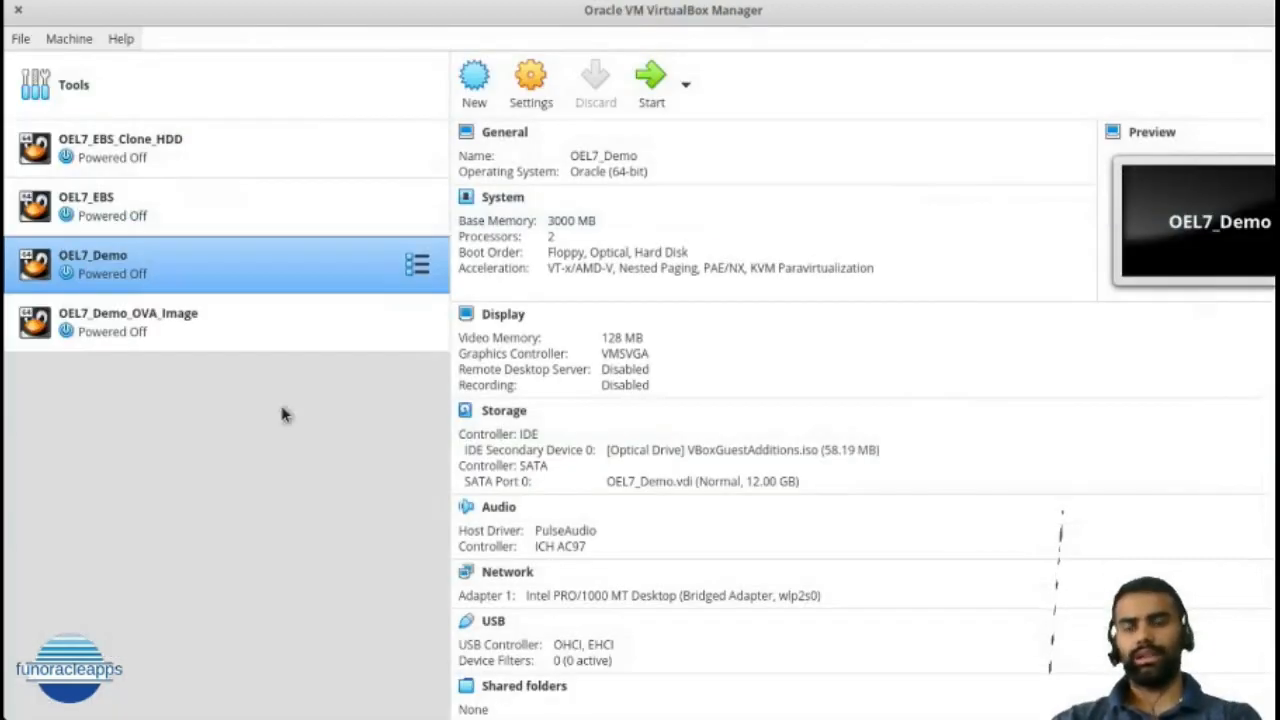
left_click(15, 45)
left_click(318, 470)
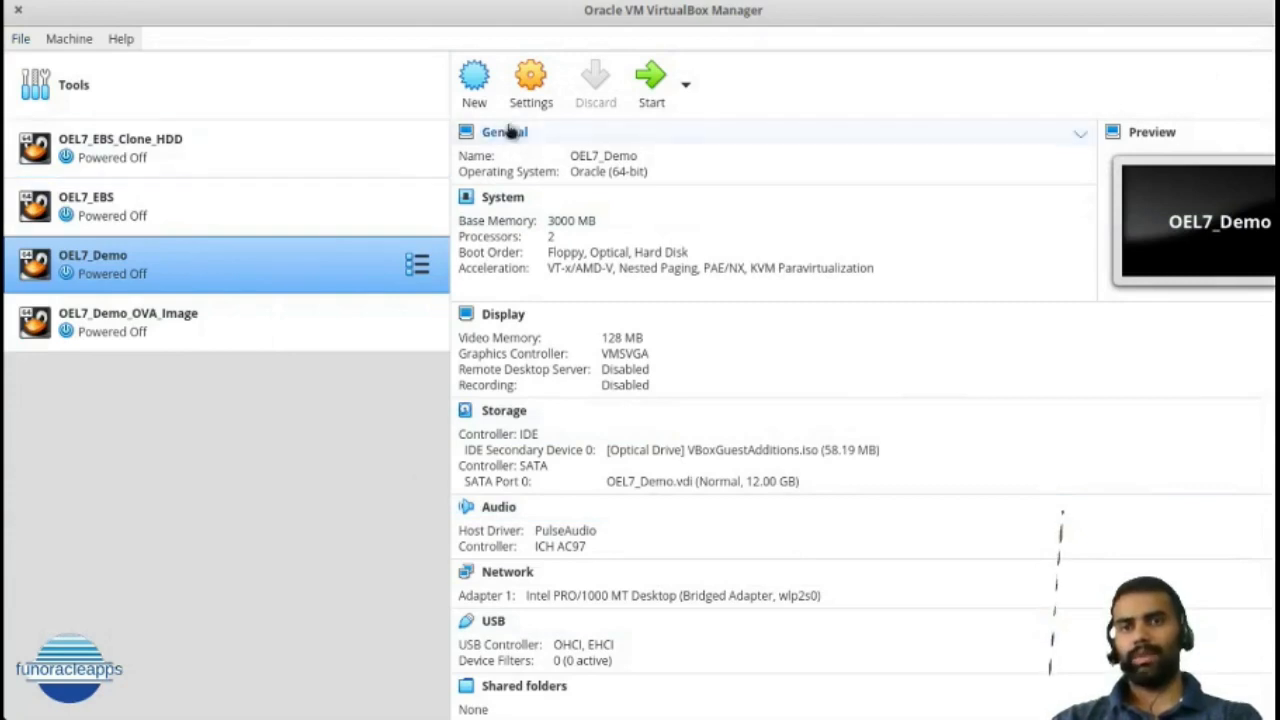
Open the network settings of OEL7_Demo and show Adapter 2
left_click(530, 78)
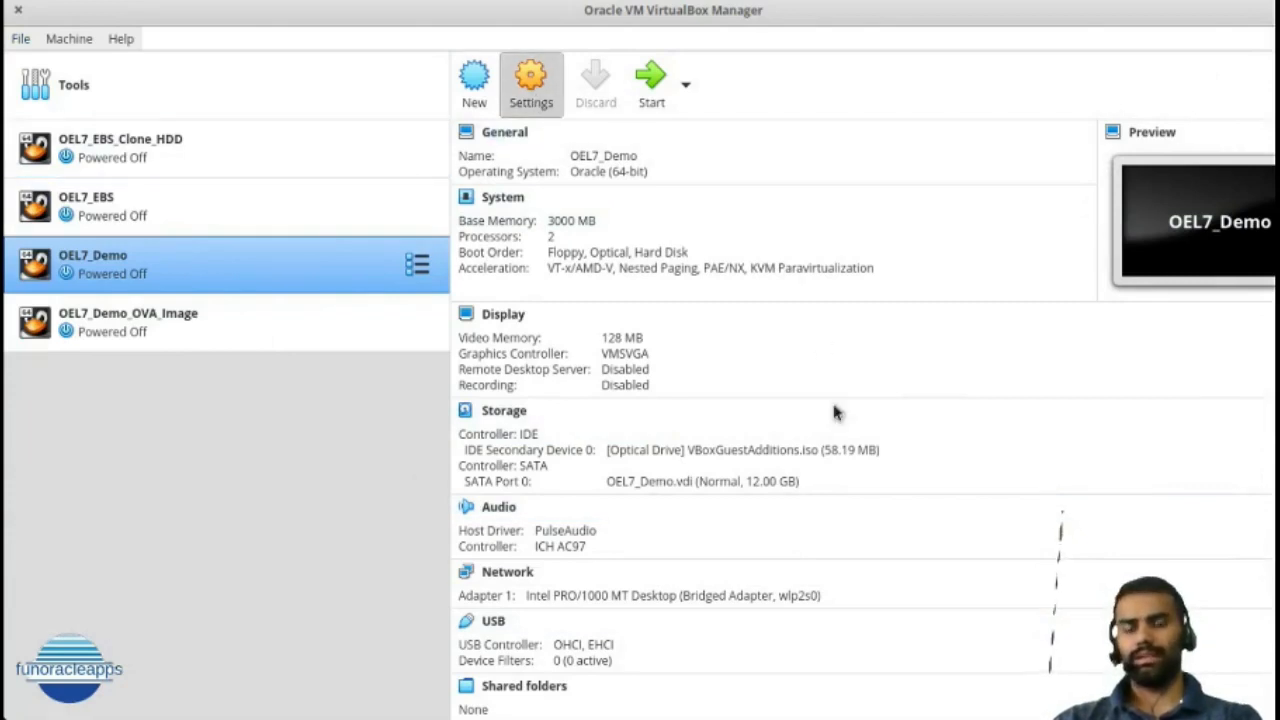
left_click(531, 135)
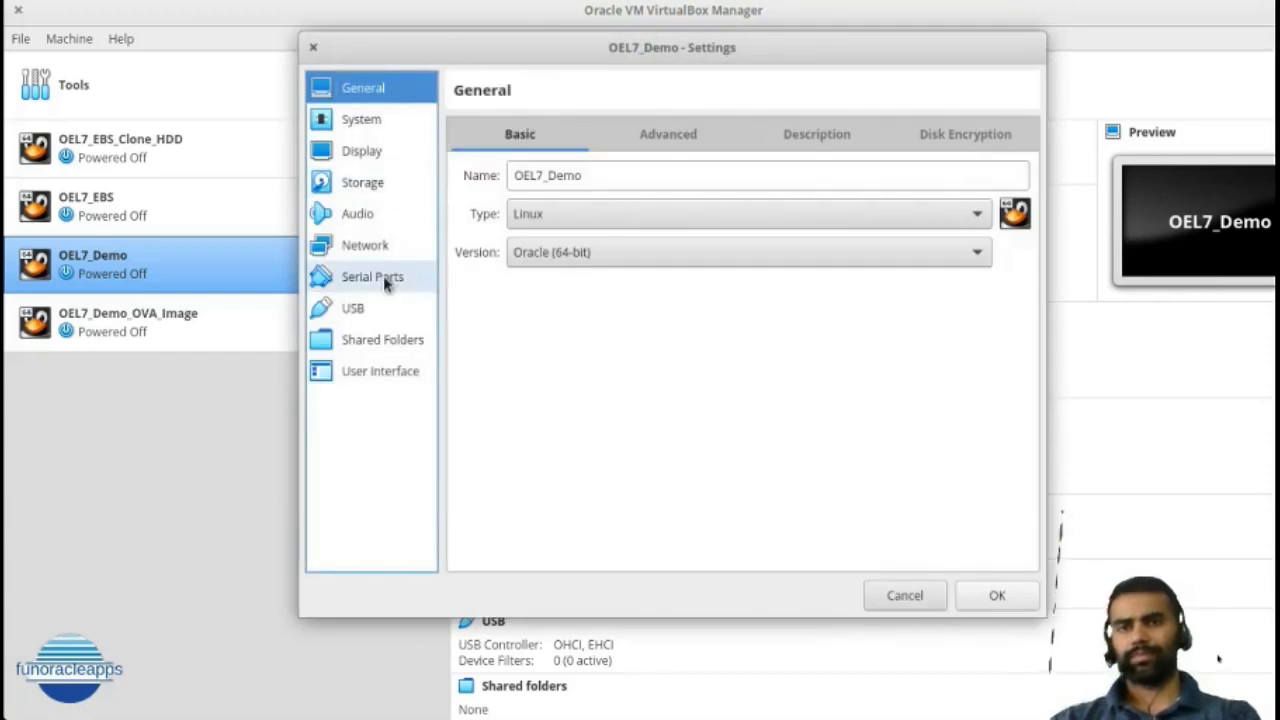
left_click(363, 246)
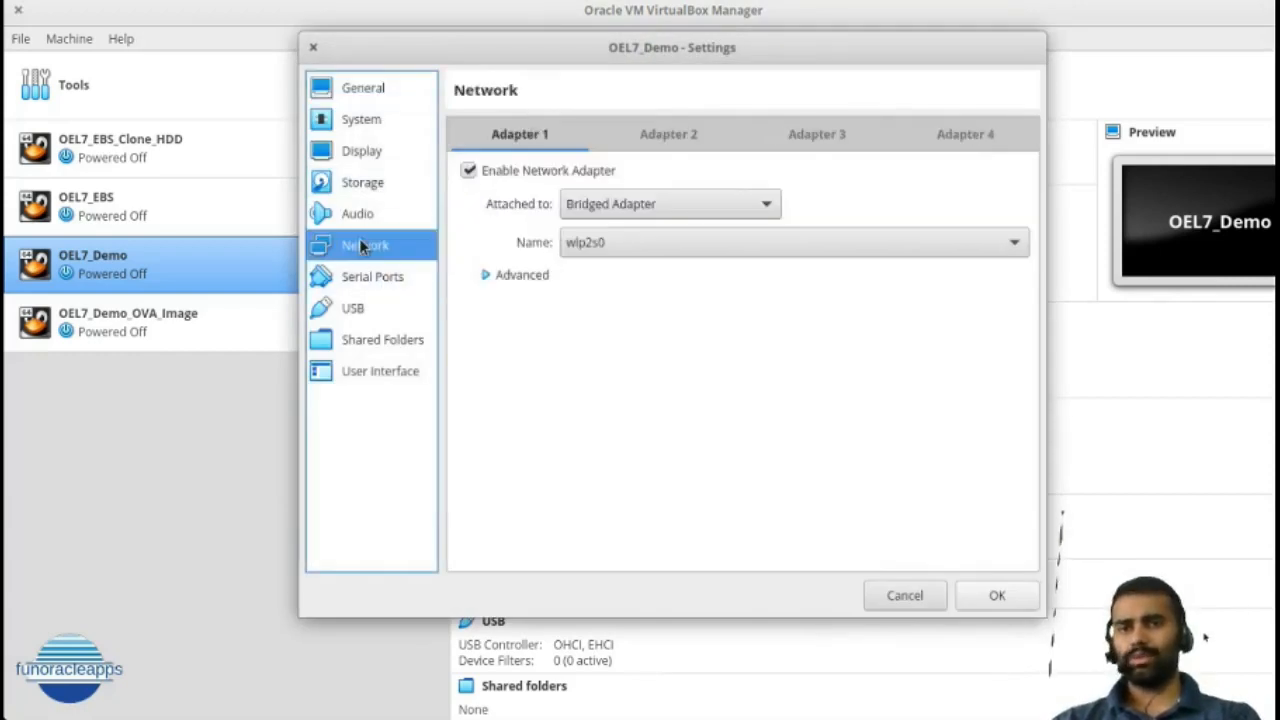
left_click(655, 136)
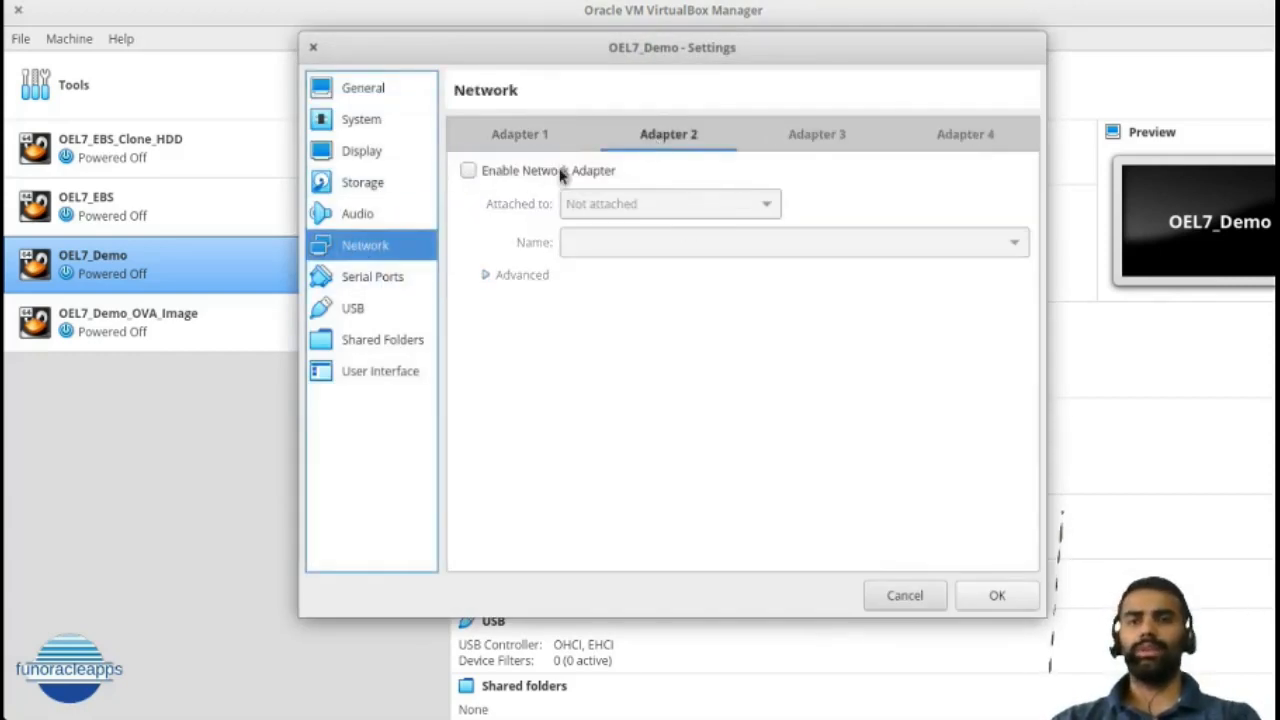
Switch to the terminal and run ifconfig to list the host's network interfaces
mouse_move(604, 704)
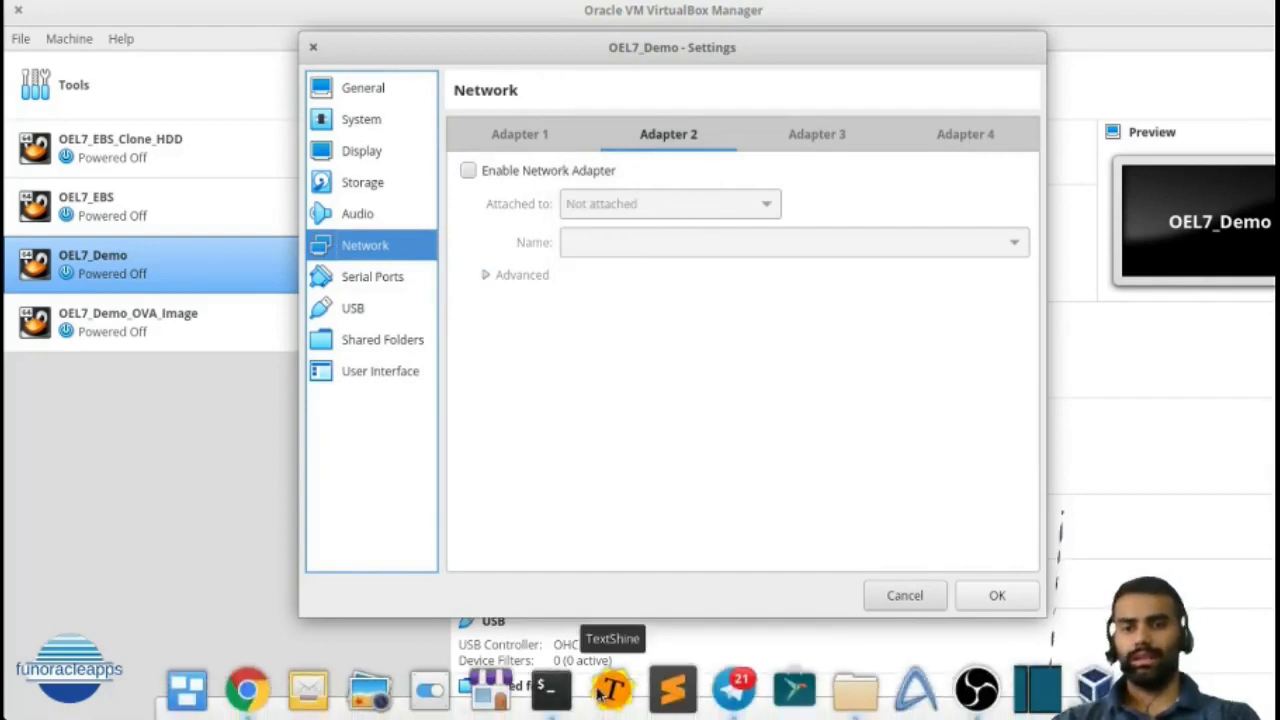
left_click(550, 700)
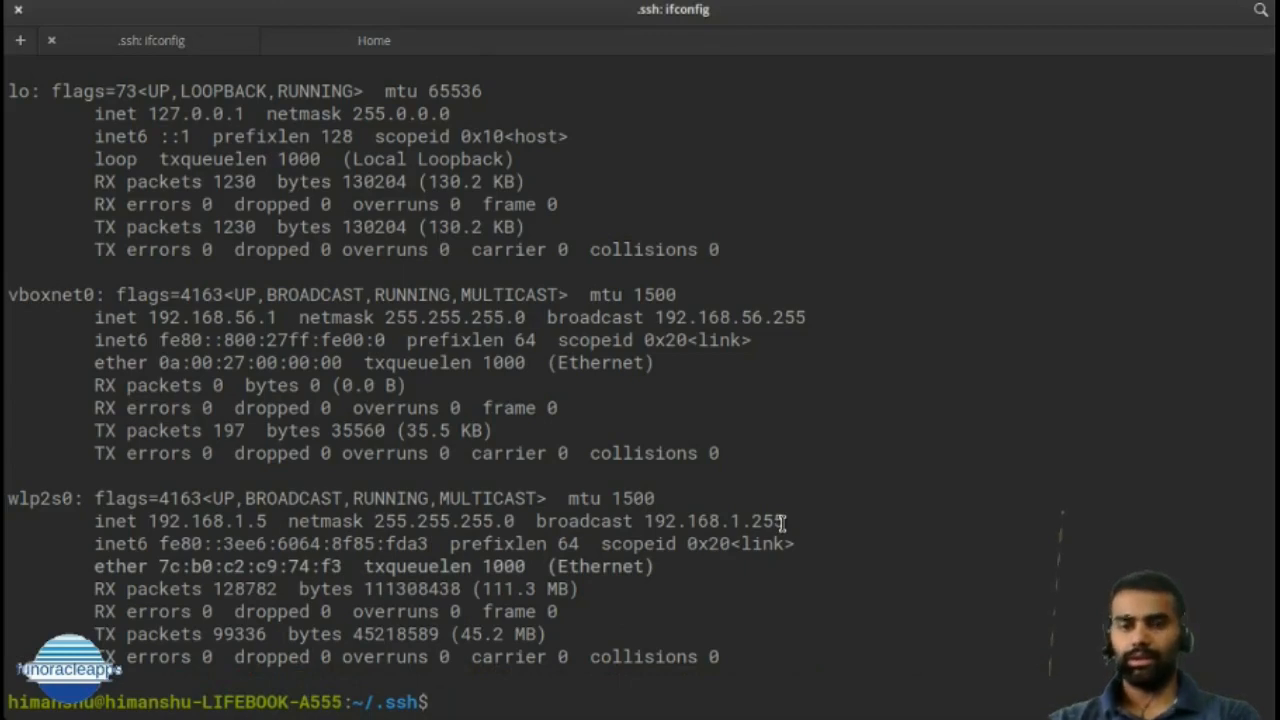
type("ifconfig")
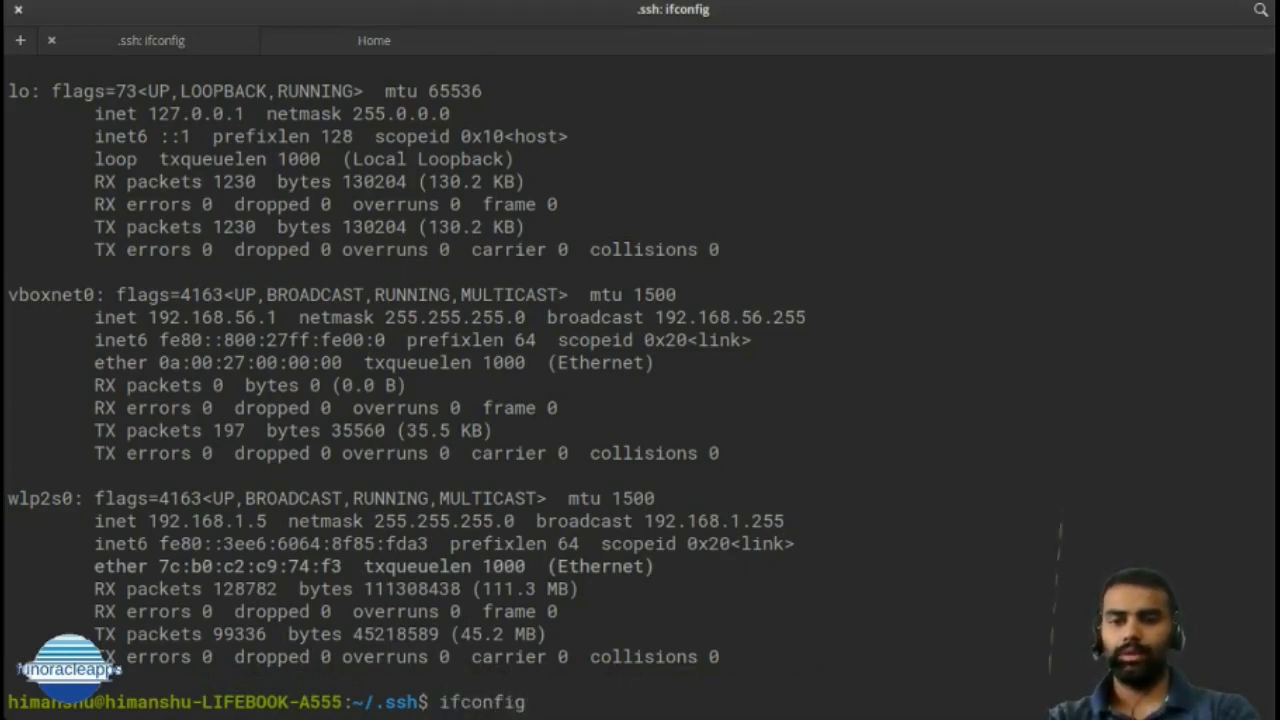
key("Return")
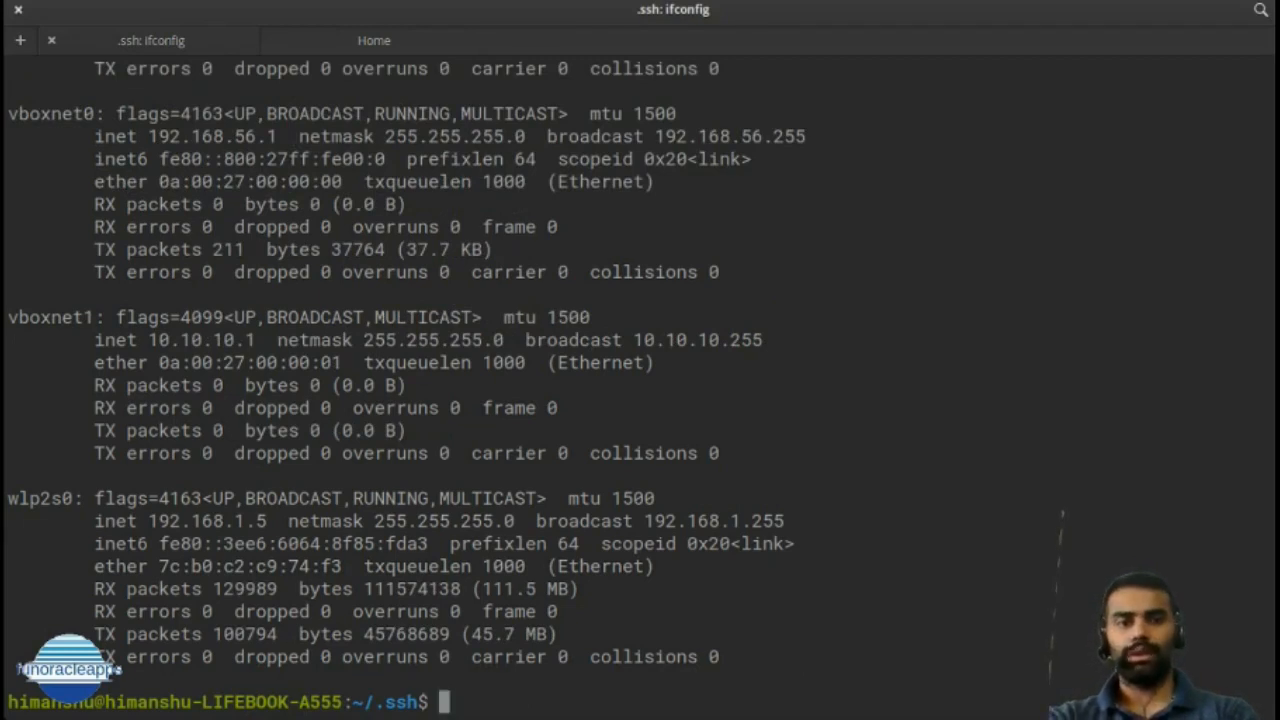
Examine the vboxnet0 and vboxnet1 entries in the ifconfig output and compare their inet addresses
scroll(640, 388, "up", 6)
scroll(640, 388, "down", 2)
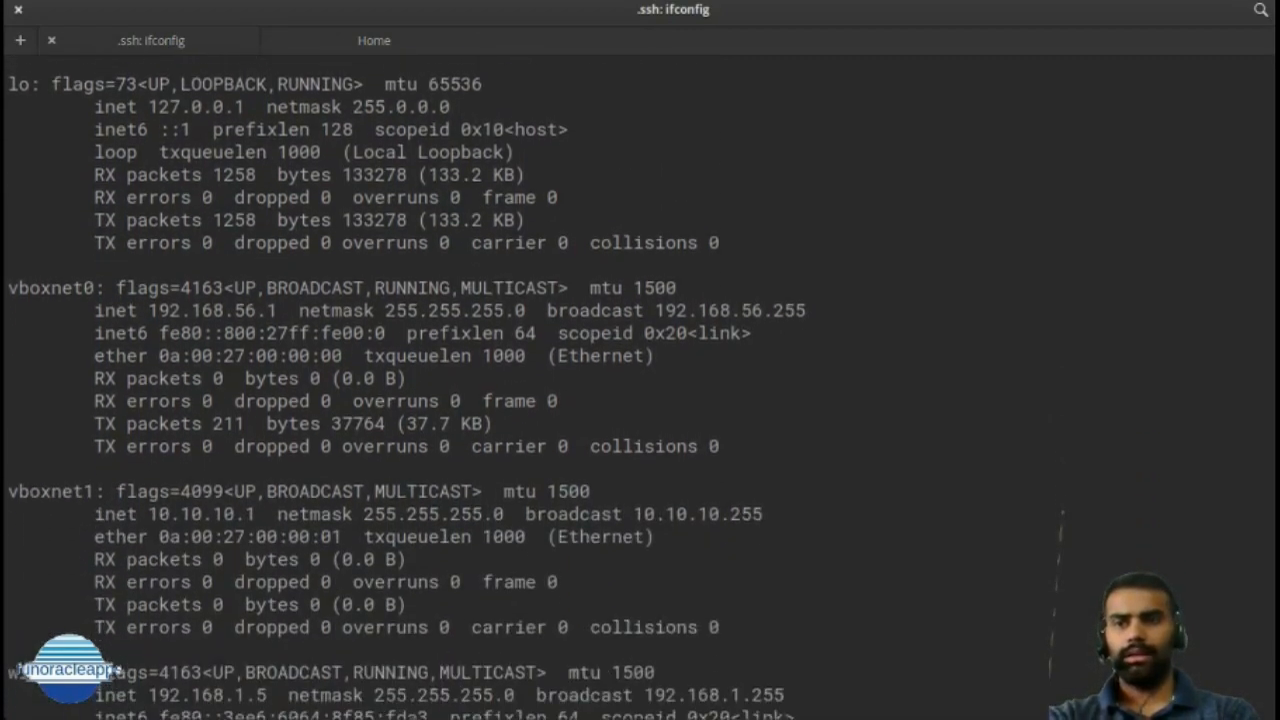
scroll(640, 388, "down", 1)
double_click(47, 276)
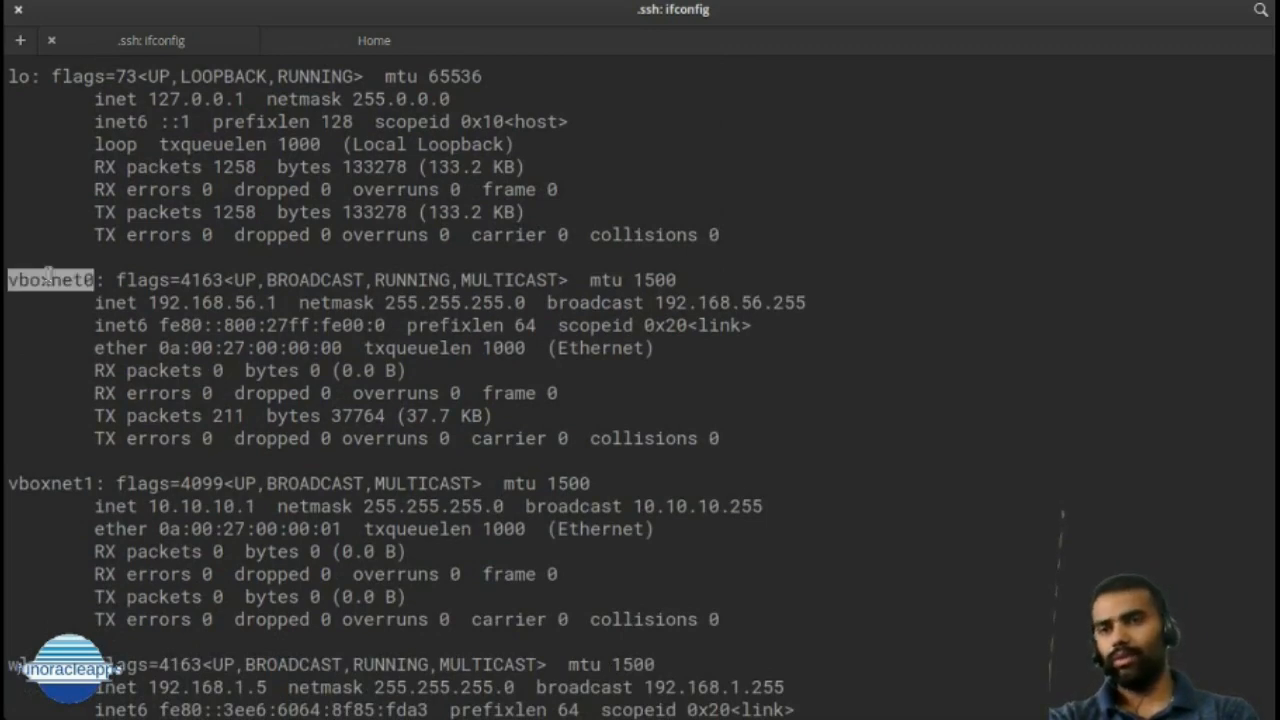
double_click(47, 483)
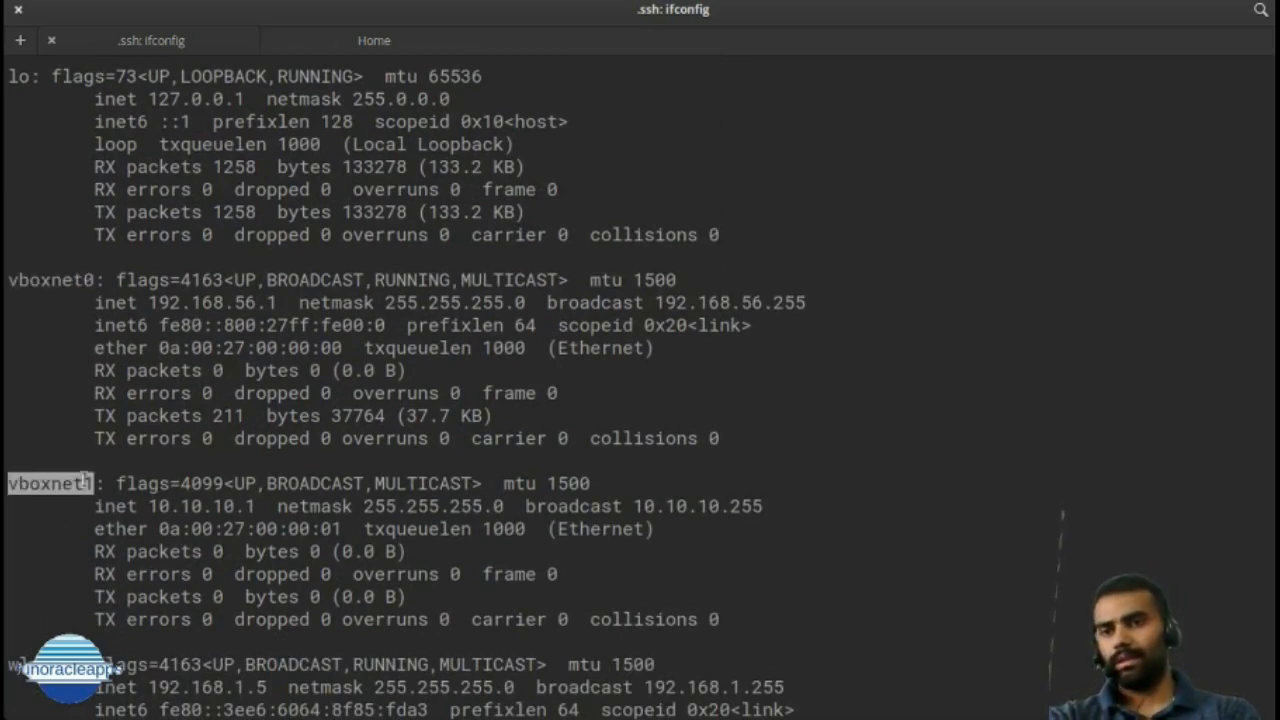
double_click(183, 506)
double_click(184, 302)
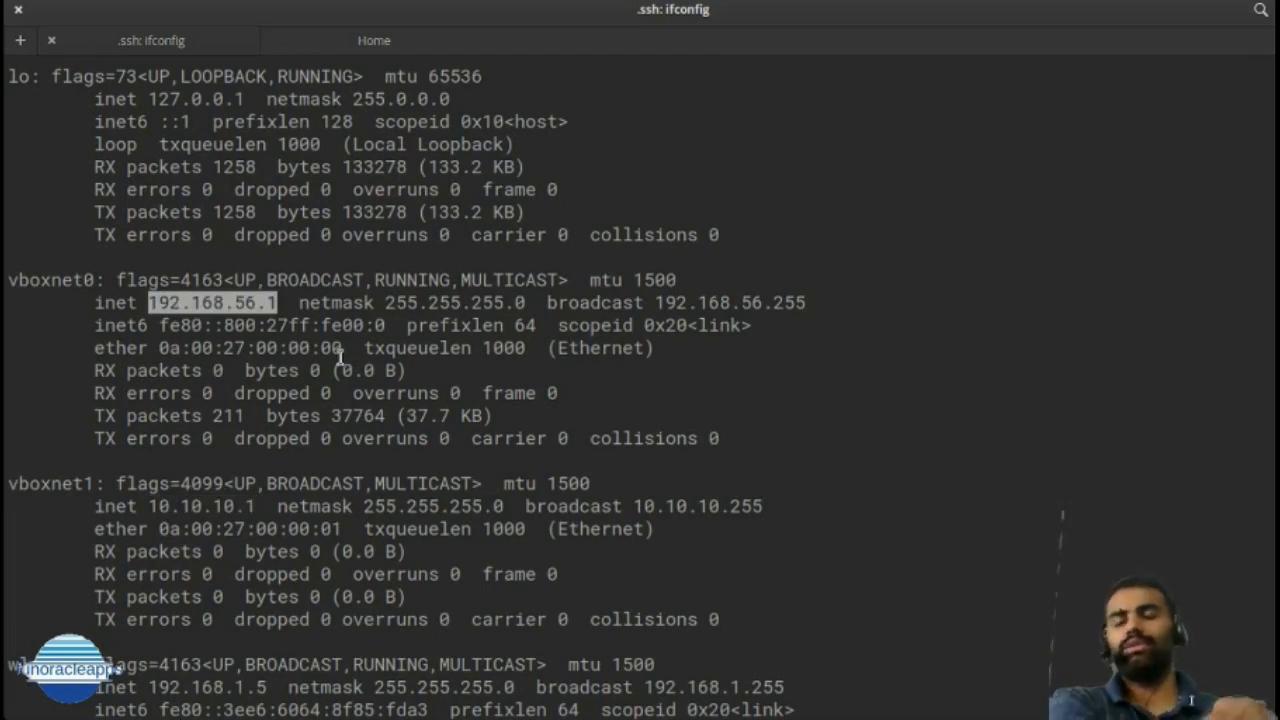
double_click(52, 280)
double_click(52, 280)
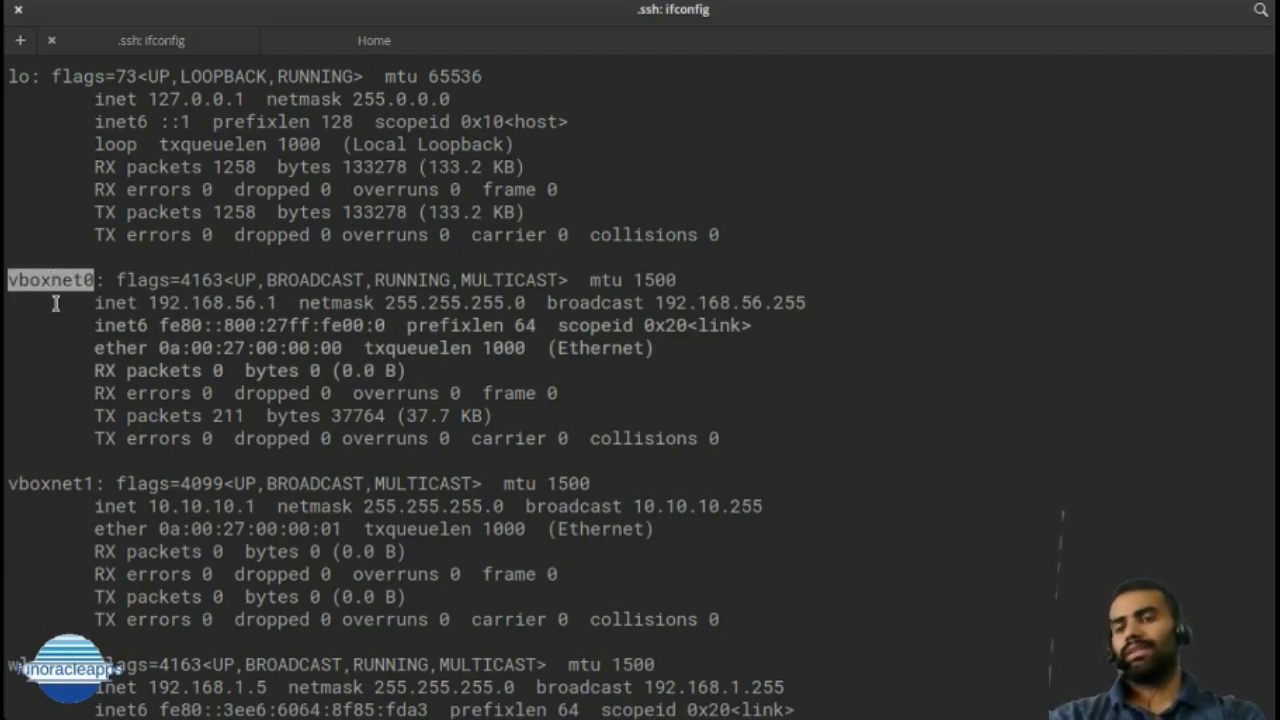
double_click(36, 483)
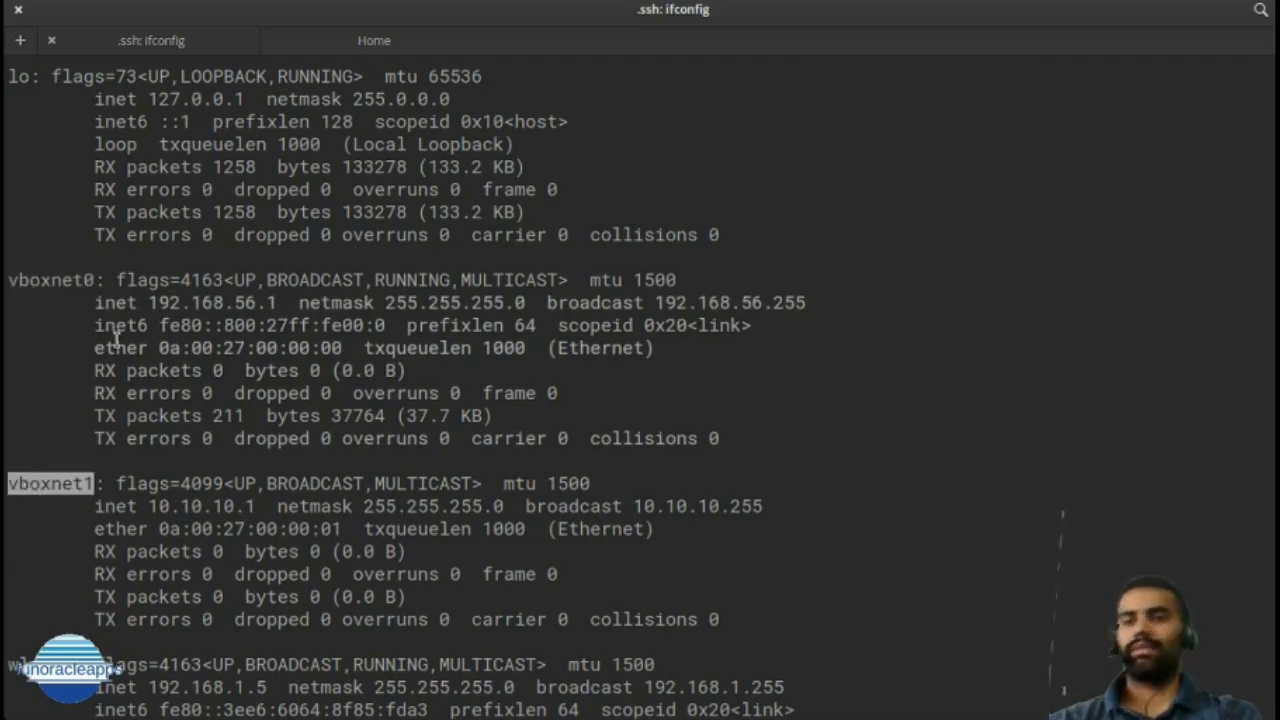
left_click(32, 280)
double_click(32, 280)
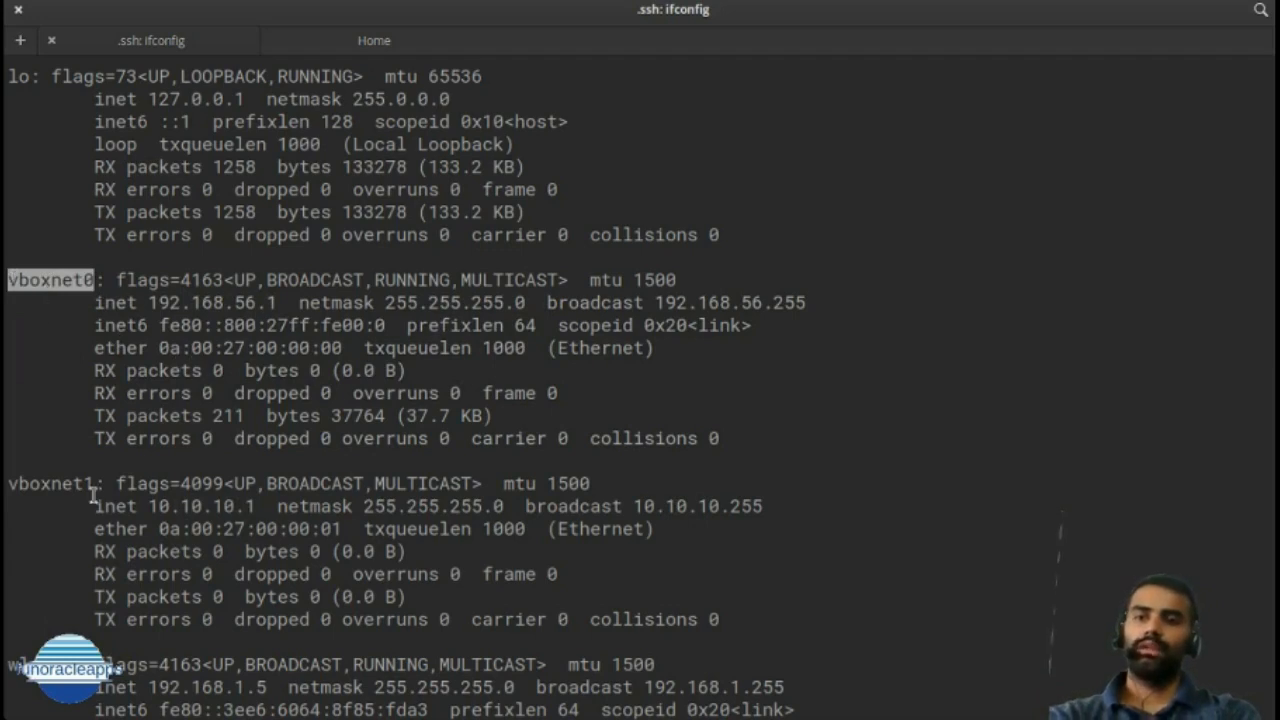
double_click(45, 483)
Switch back to VirtualBox and enable Adapter 2 of OEL7_Demo as a Host-only Adapter on vboxnet0
mouse_move(640, 705)
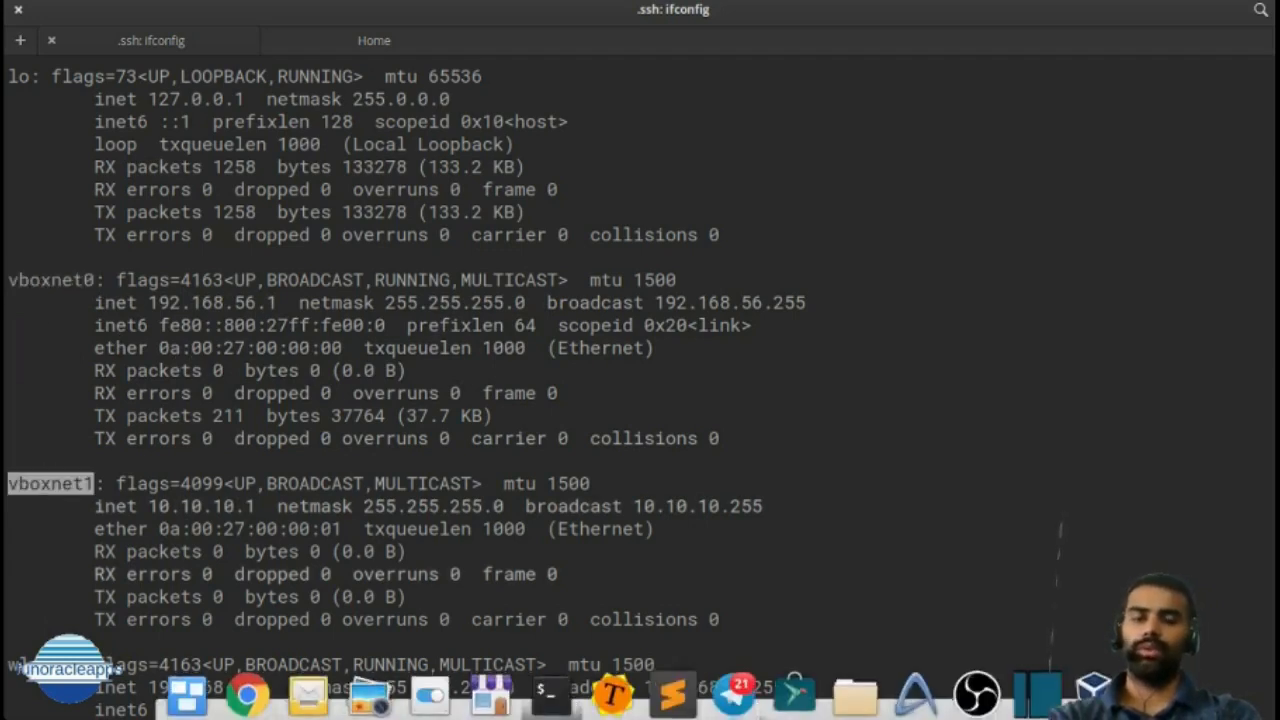
left_click(1095, 688)
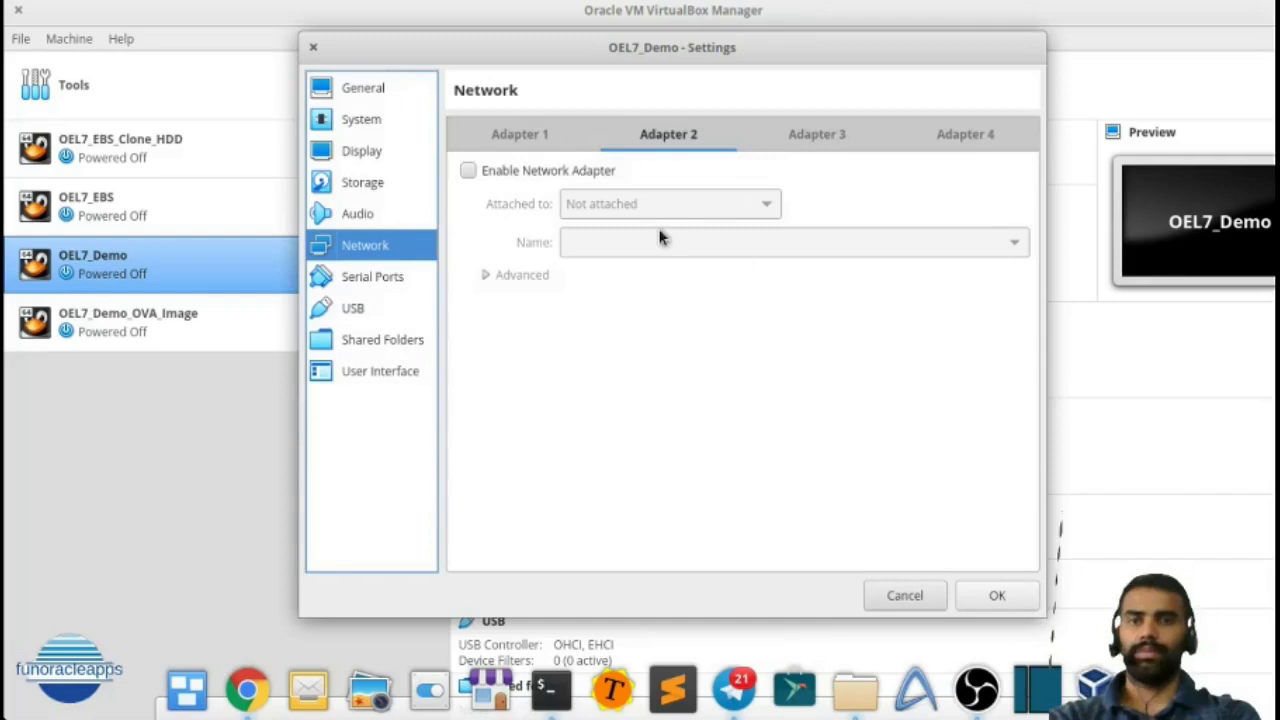
left_click(520, 134)
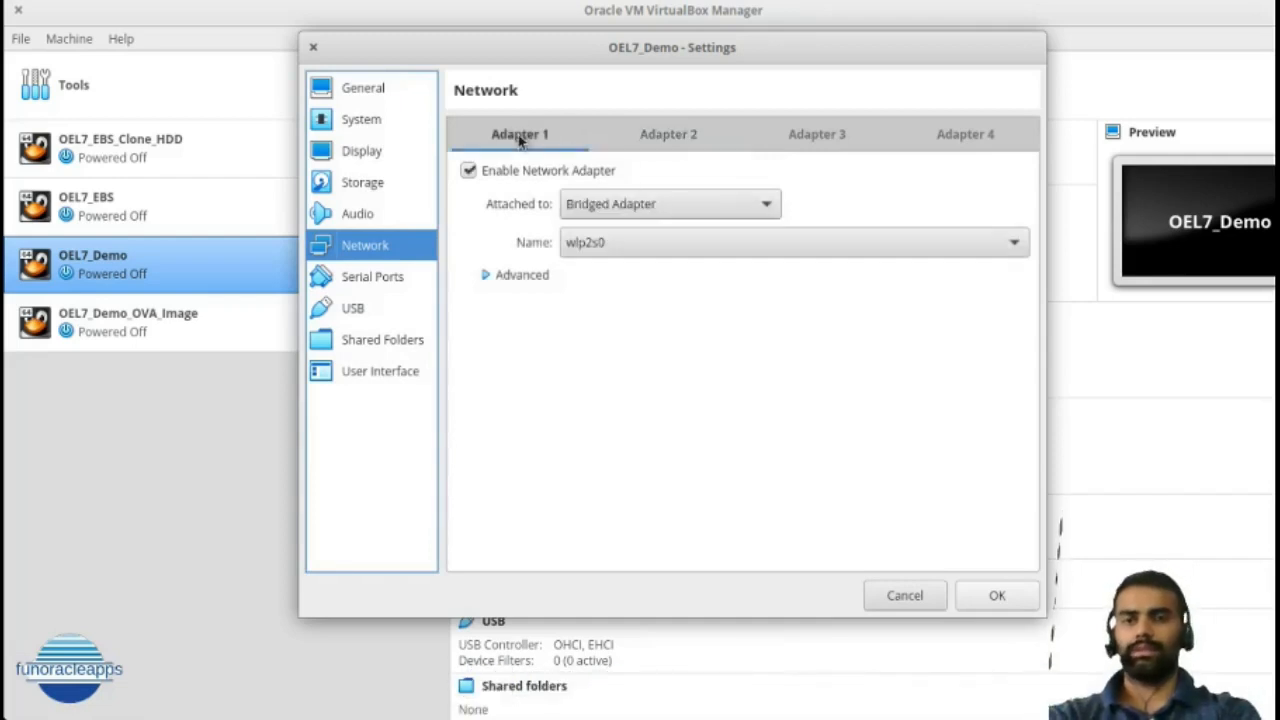
left_click(652, 152)
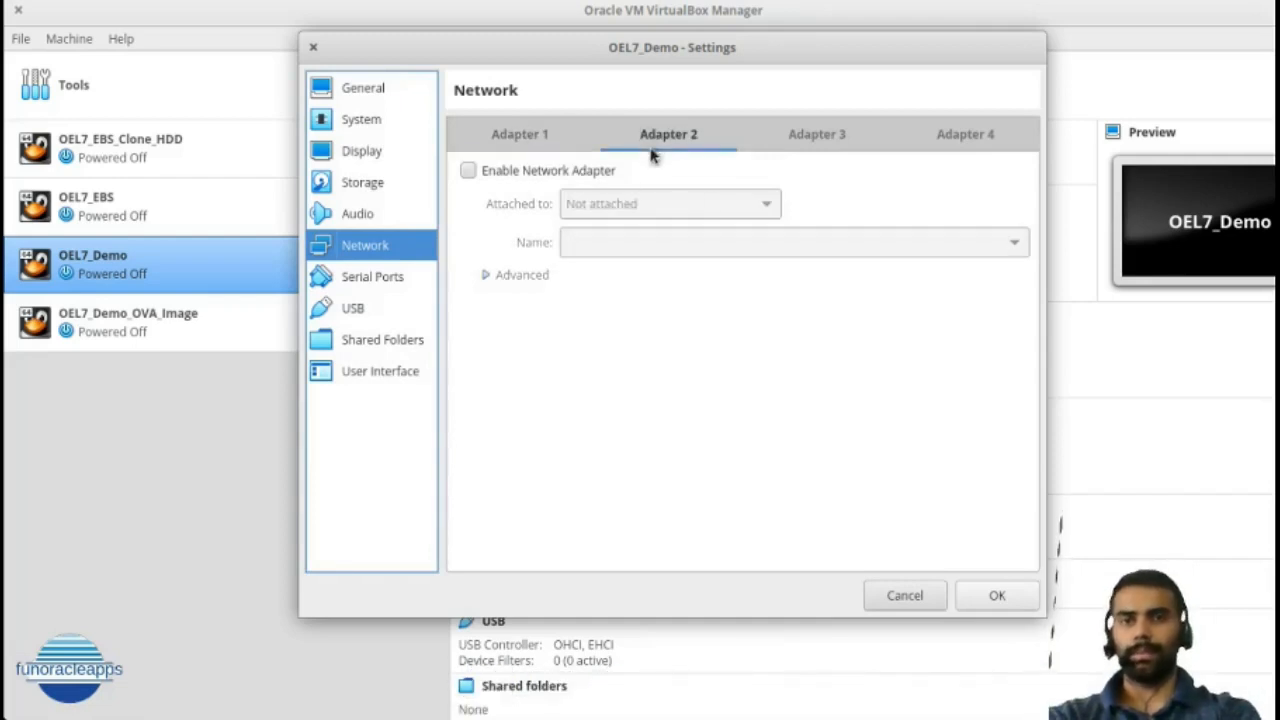
left_click(510, 171)
left_click(597, 204)
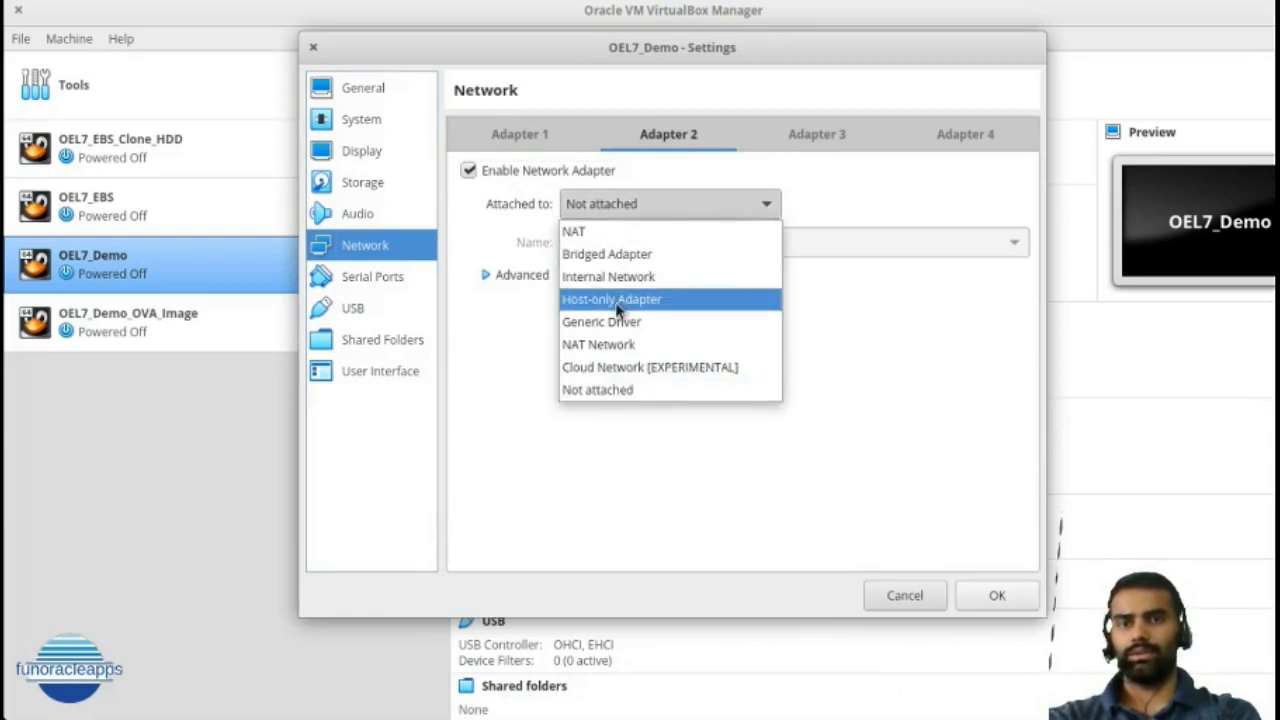
left_click(623, 297)
left_click(645, 248)
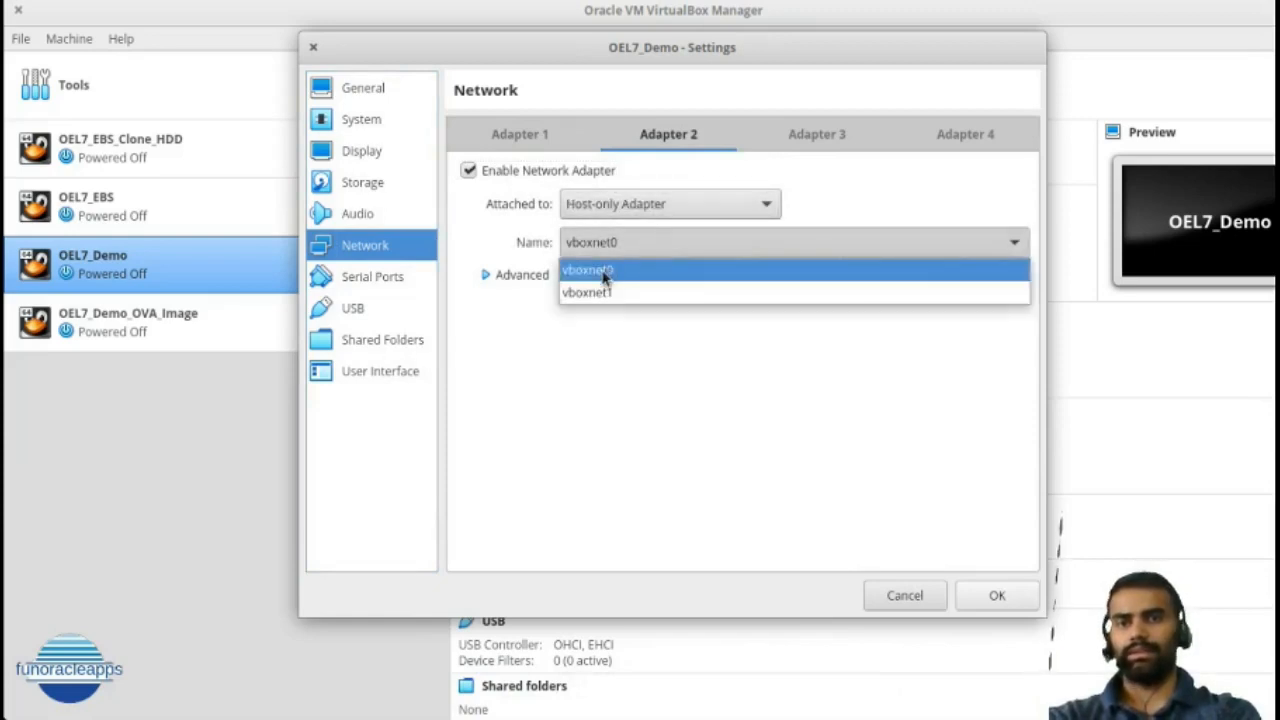
left_click(603, 278)
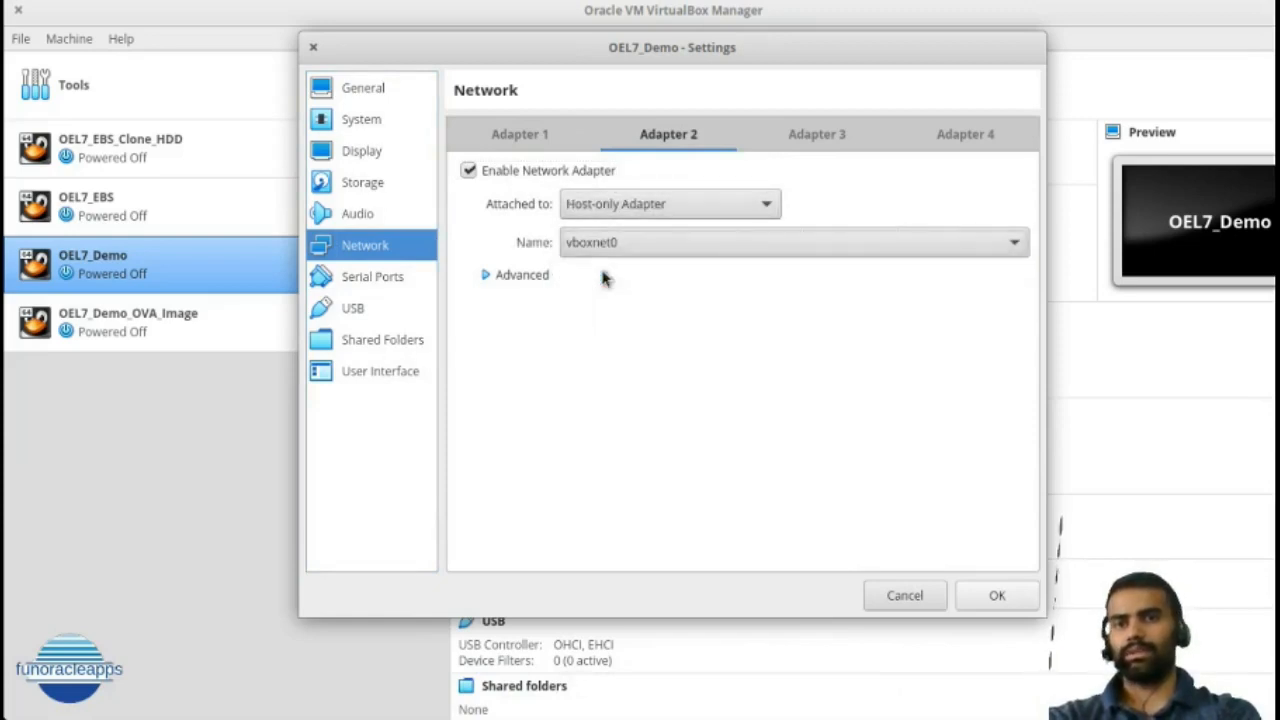
Enable Adapter 3 of OEL7_Demo as a Host-only Adapter on vboxnet1 and save the settings
left_click(826, 143)
left_click(527, 174)
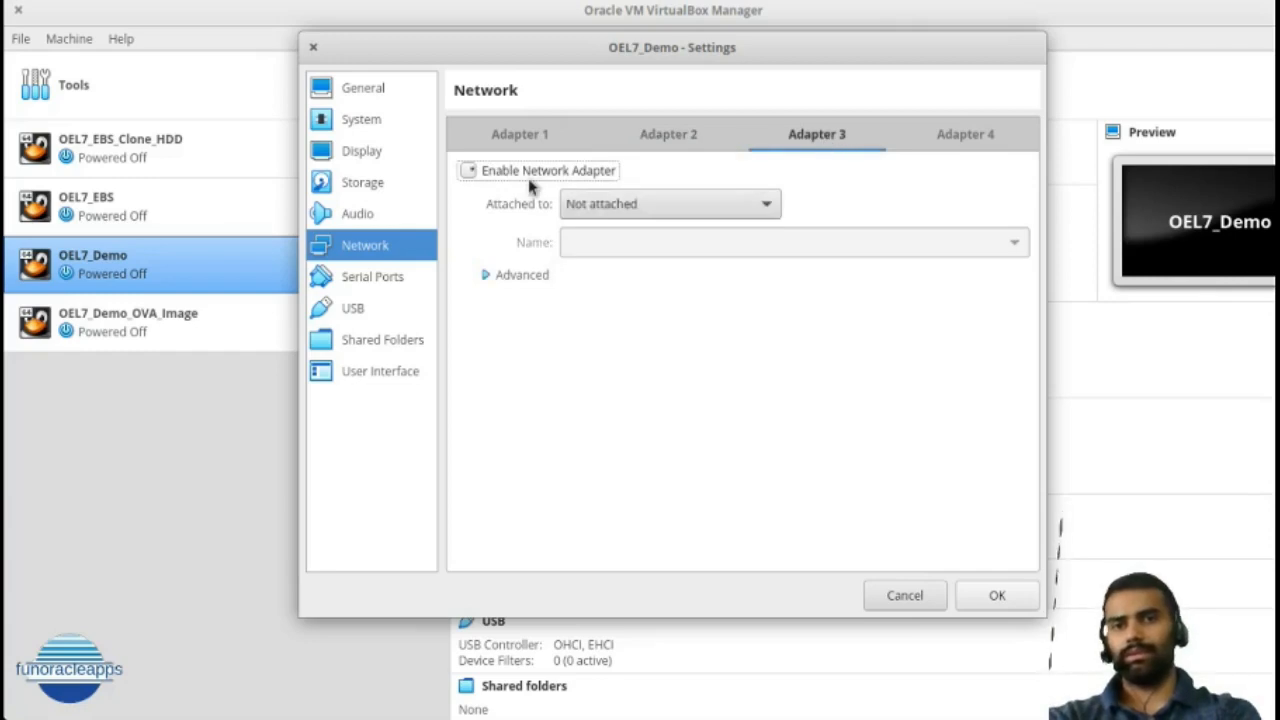
left_click(633, 206)
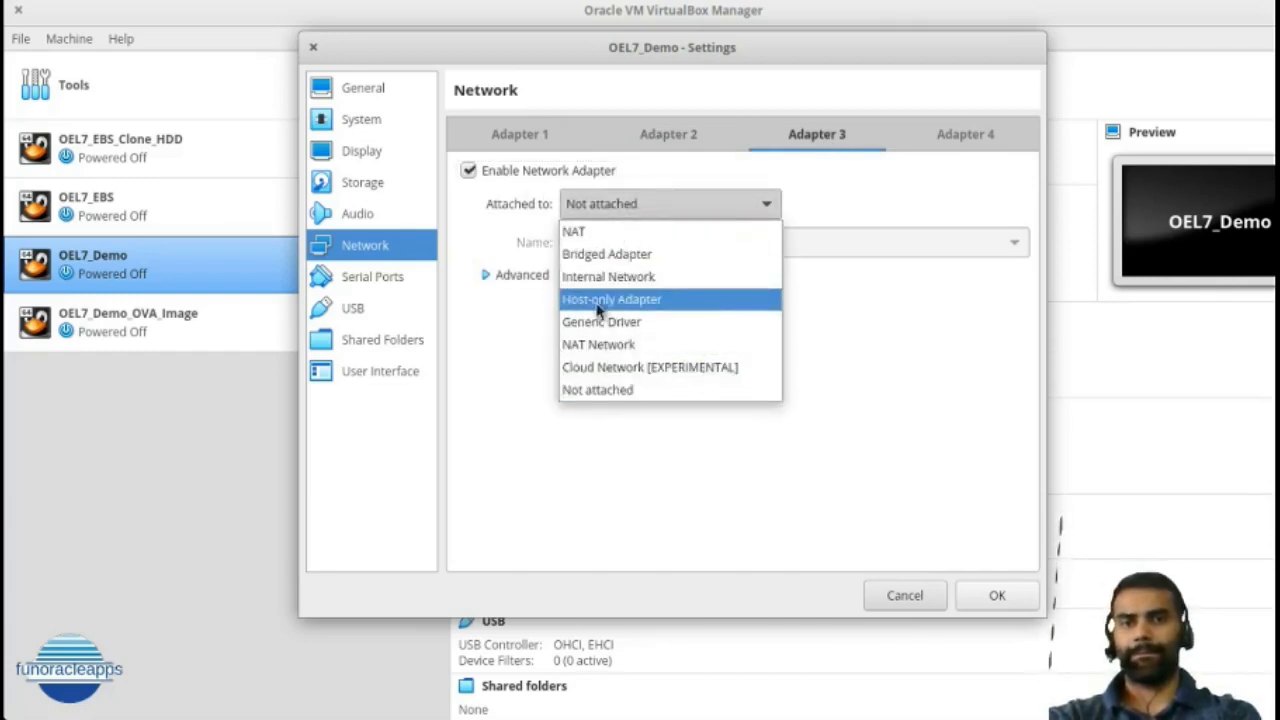
left_click(600, 303)
left_click(669, 243)
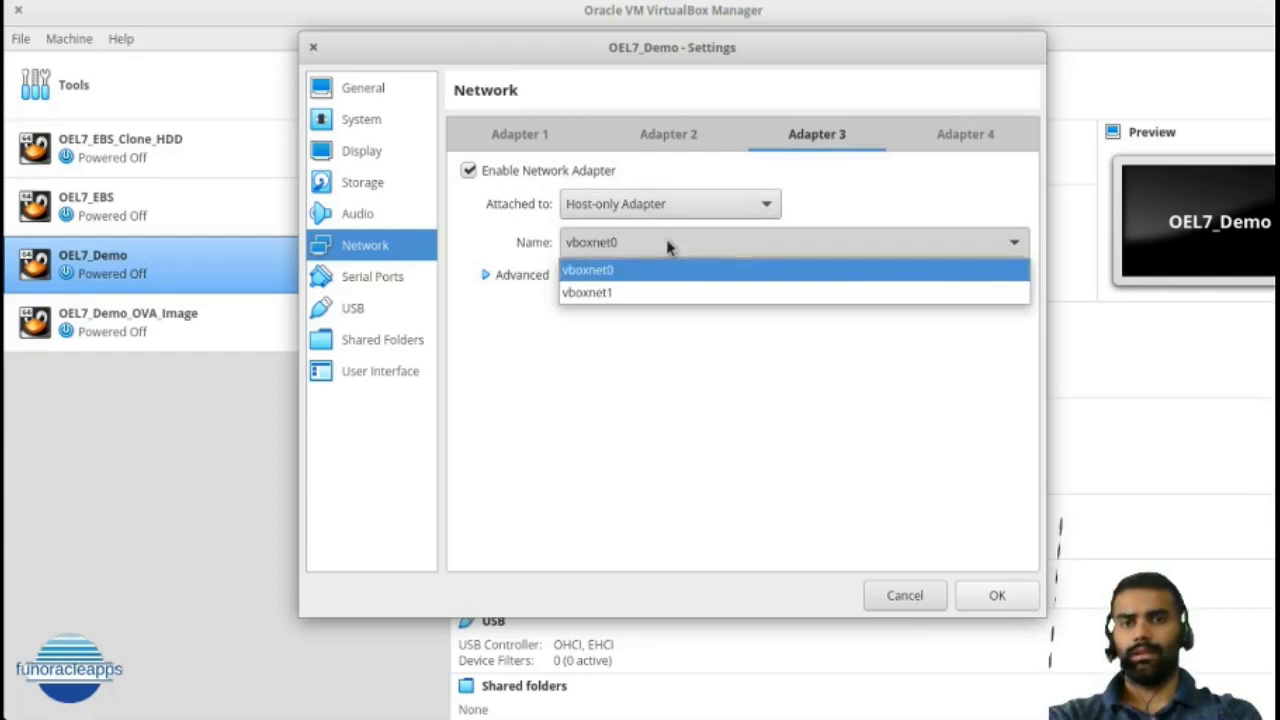
left_click(611, 302)
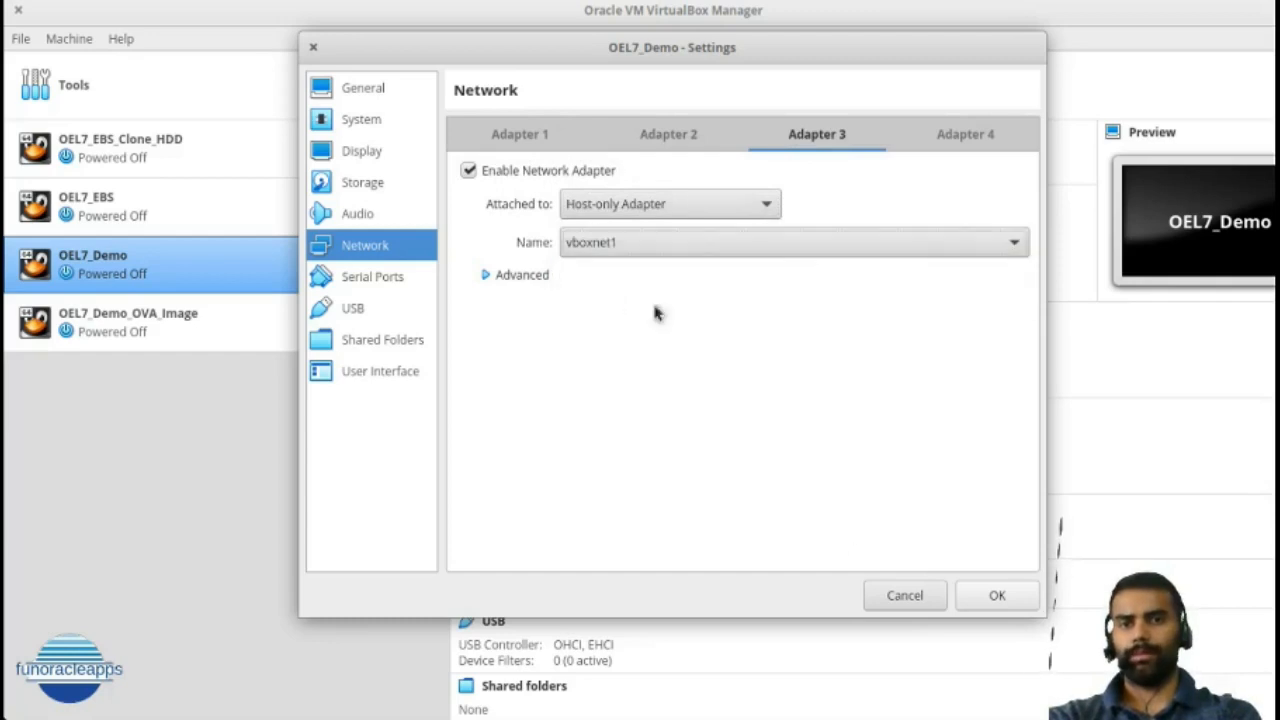
left_click(997, 597)
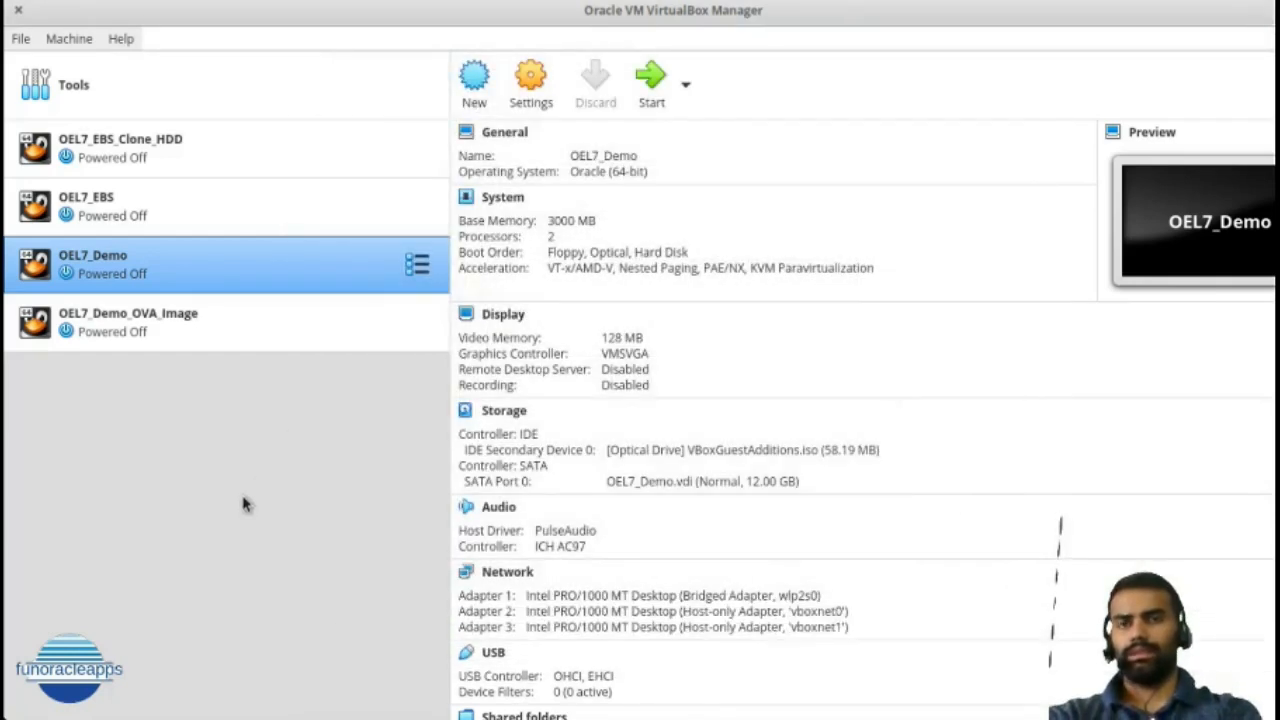
Start the OEL7_Demo virtual machine, dismiss the auto capture keyboard notice and boot the guest
left_click(651, 80)
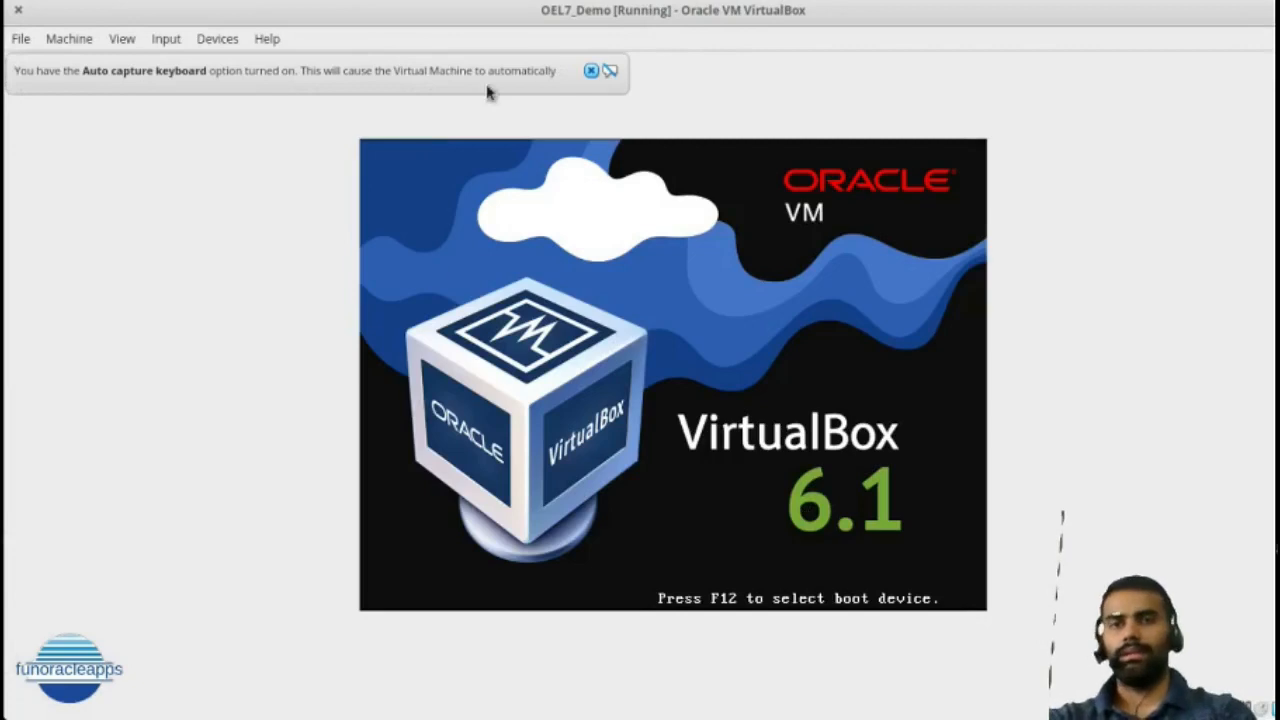
left_click(592, 71)
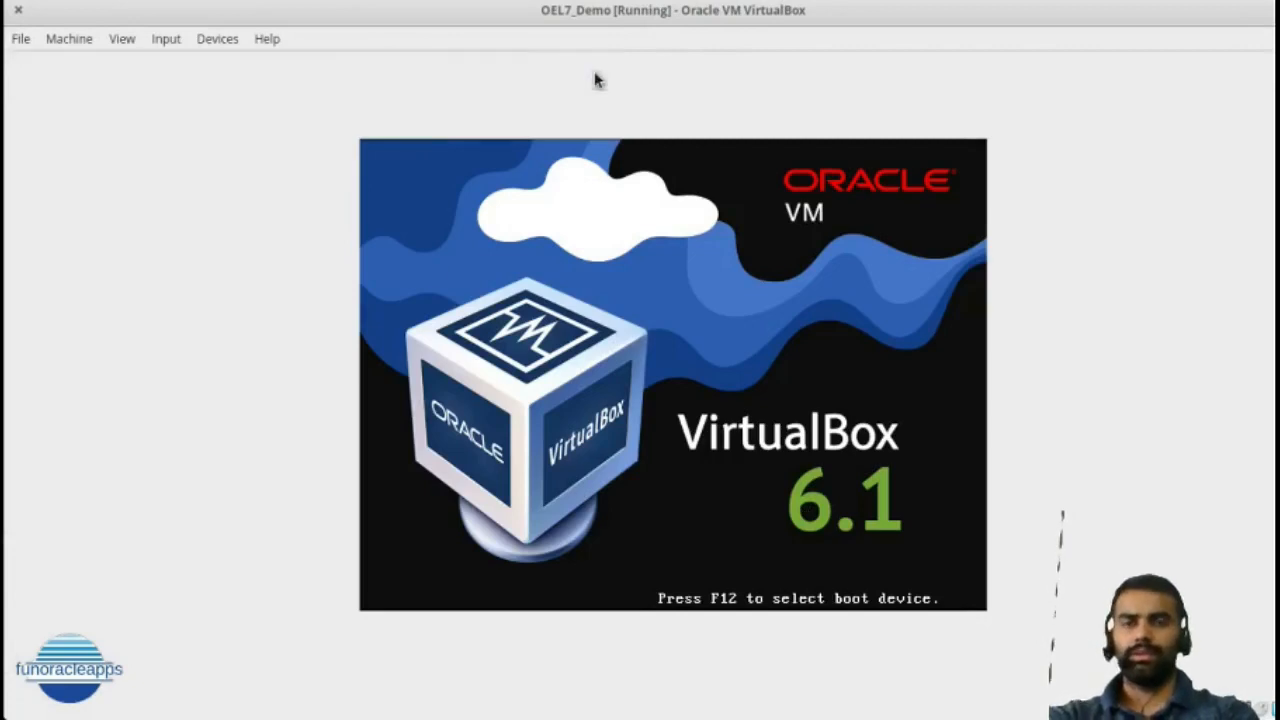
key("Return")
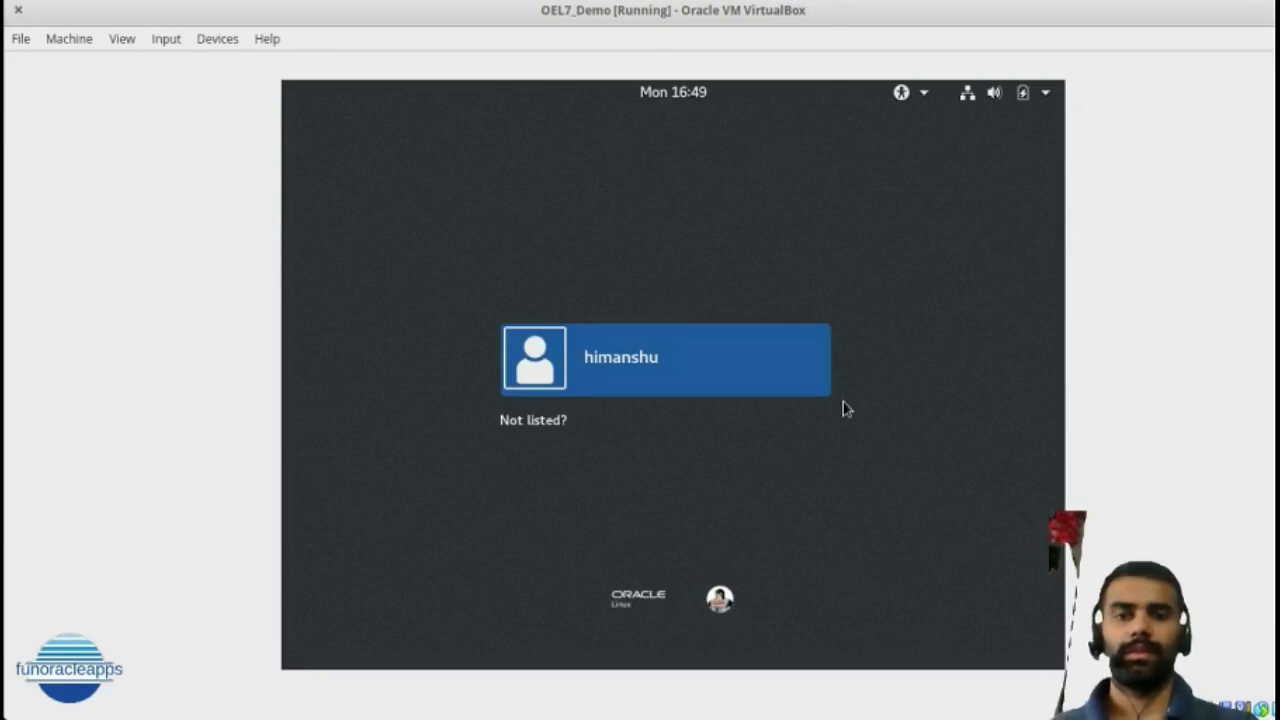
Sign in to the listed guest user account by entering the account password
key("Return")
type("••")
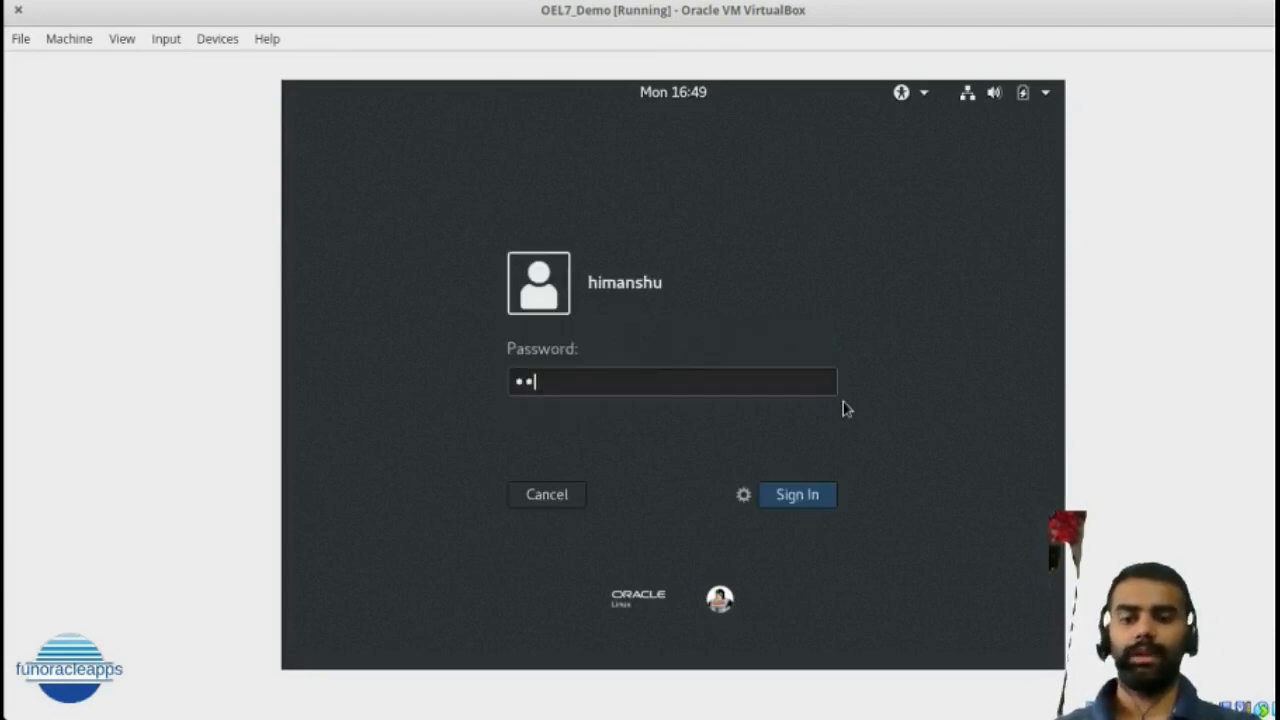
type("•••••••")
key("Return")
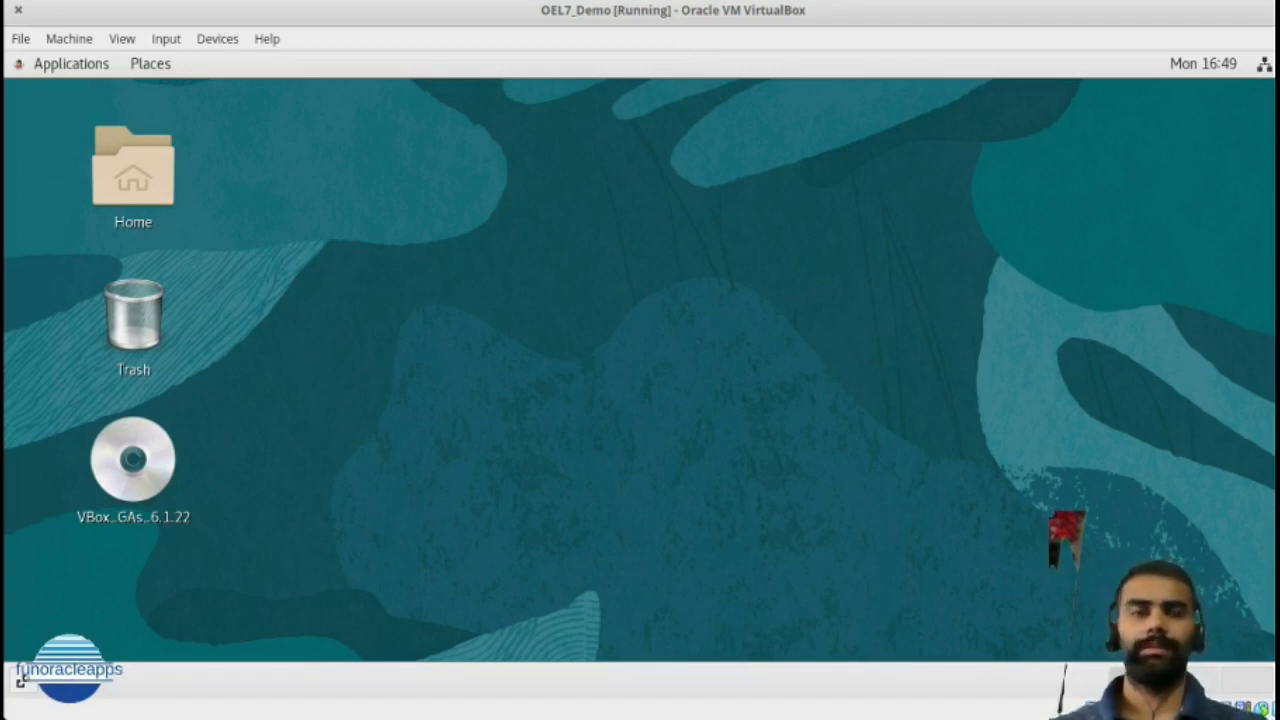
Check the guest's Ethernet connections in the system status list and open a maximized terminal from the desktop
left_click(1264, 66)
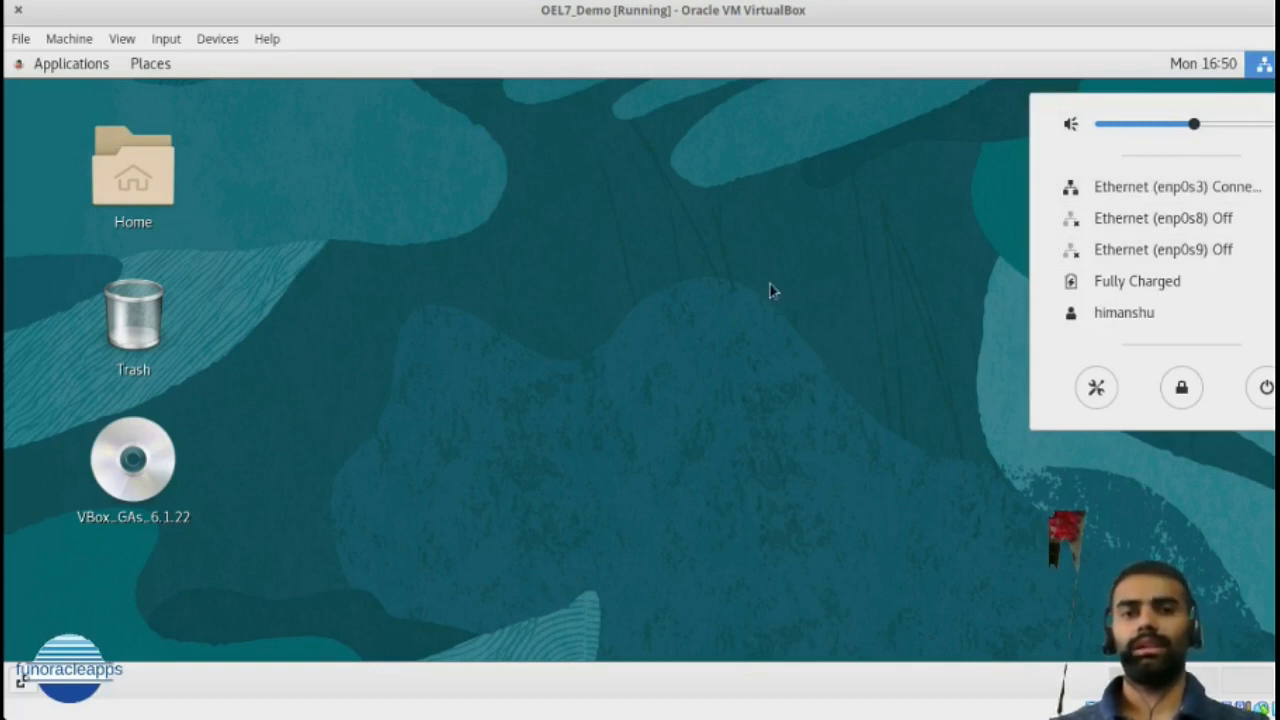
left_click(626, 238)
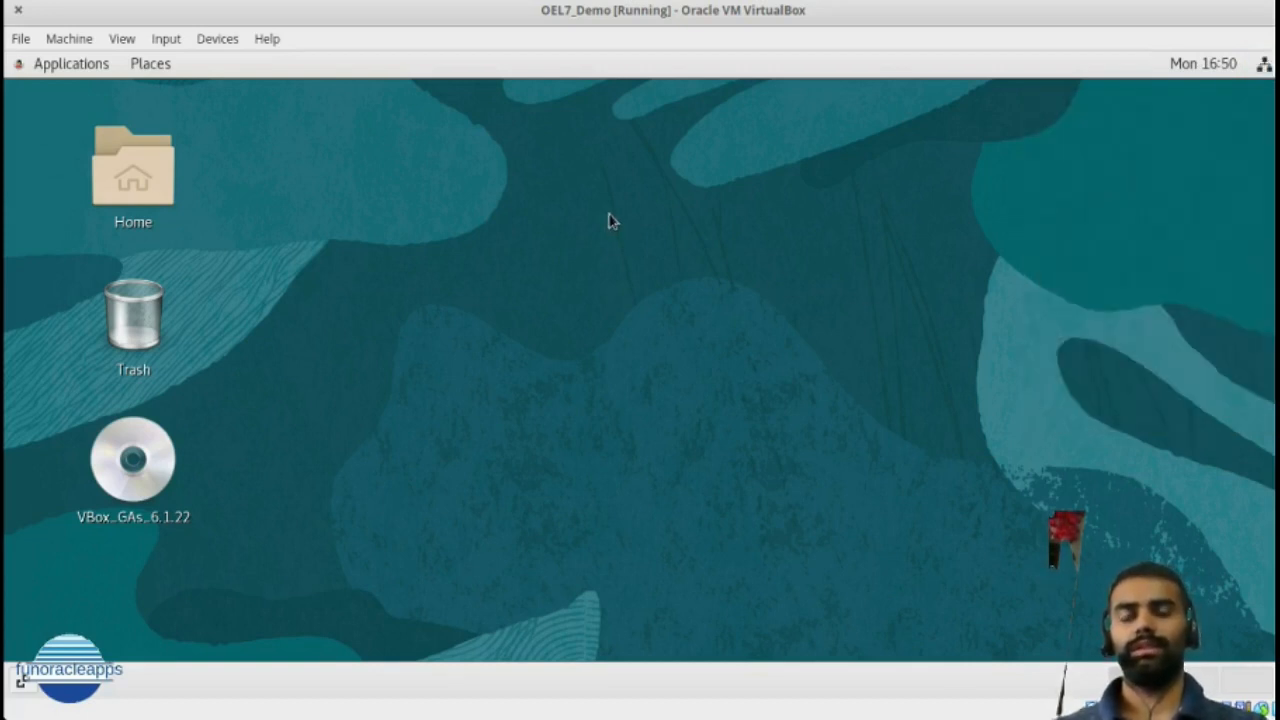
right_click(609, 215)
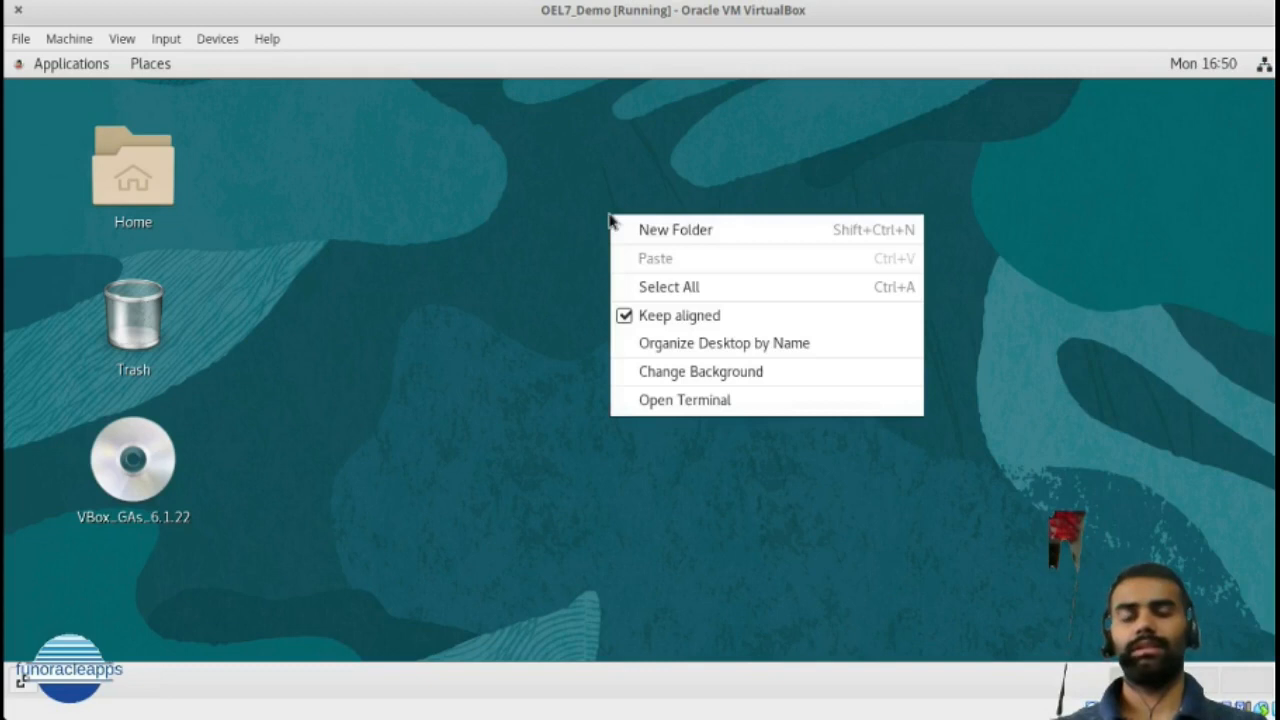
left_click(669, 402)
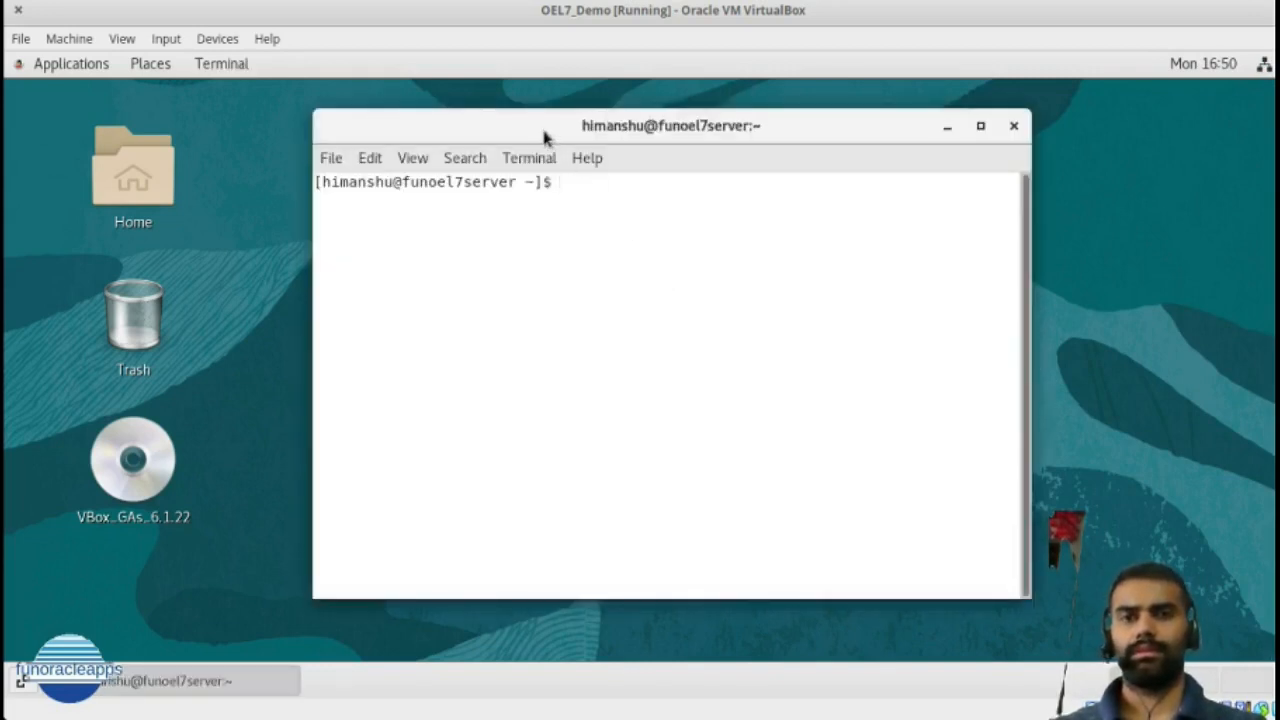
double_click(545, 137)
Switch to the root user with sudo su - and enter the sudo password
type("su")
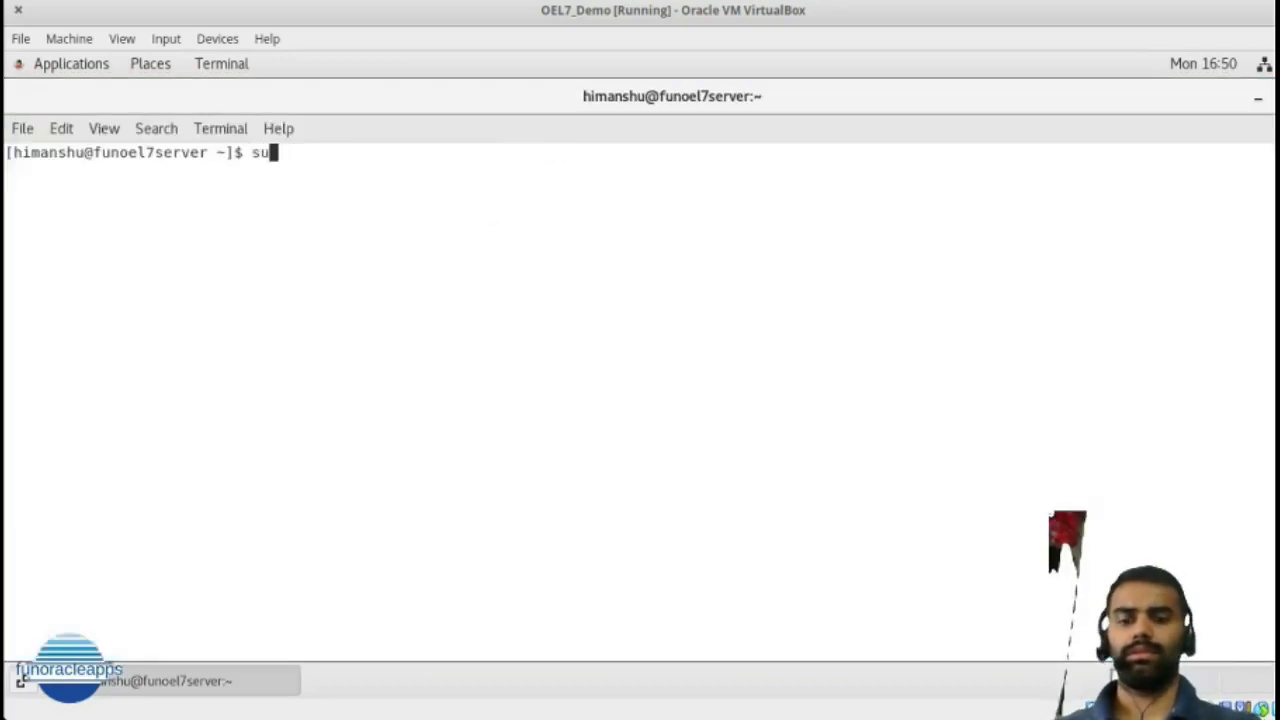
type("do")
key("BackSpace")
key("BackSpace")
key("BackSpace")
key("BackSpace")
key("BackSpace")
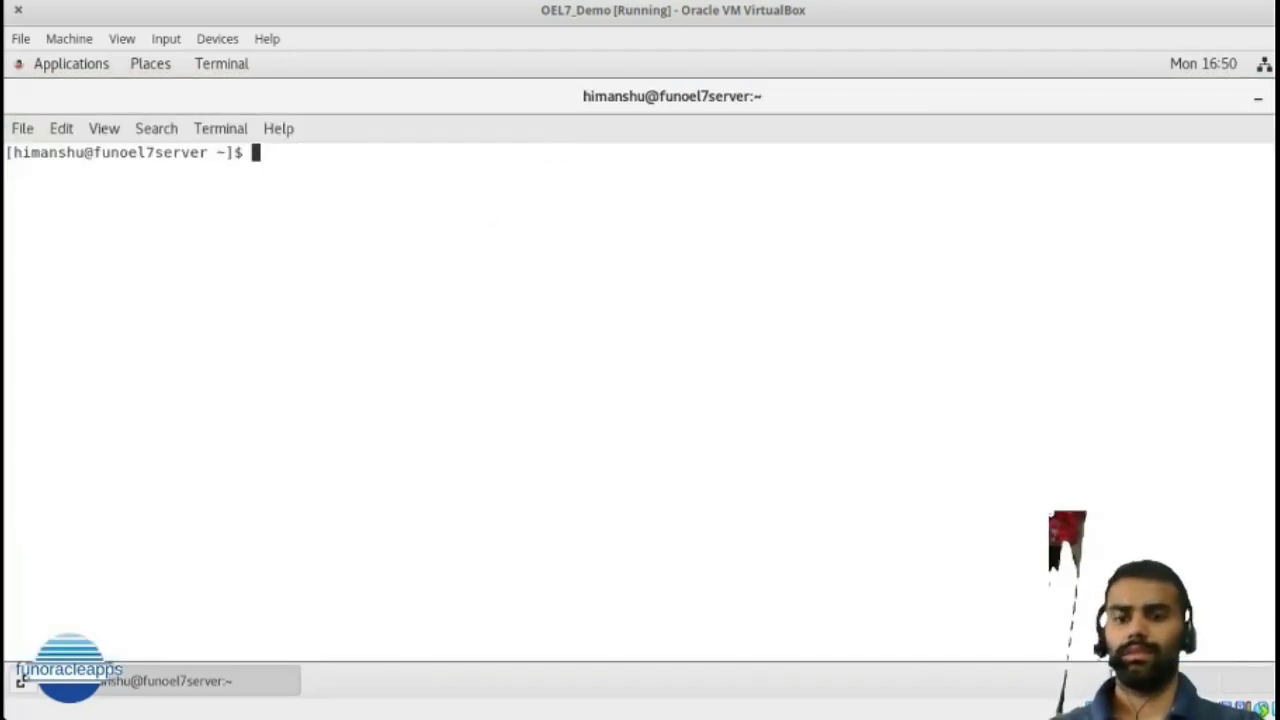
type("sud osu")
key("BackSpace")
key("BackSpace")
key("BackSpace")
key("BackSpace")
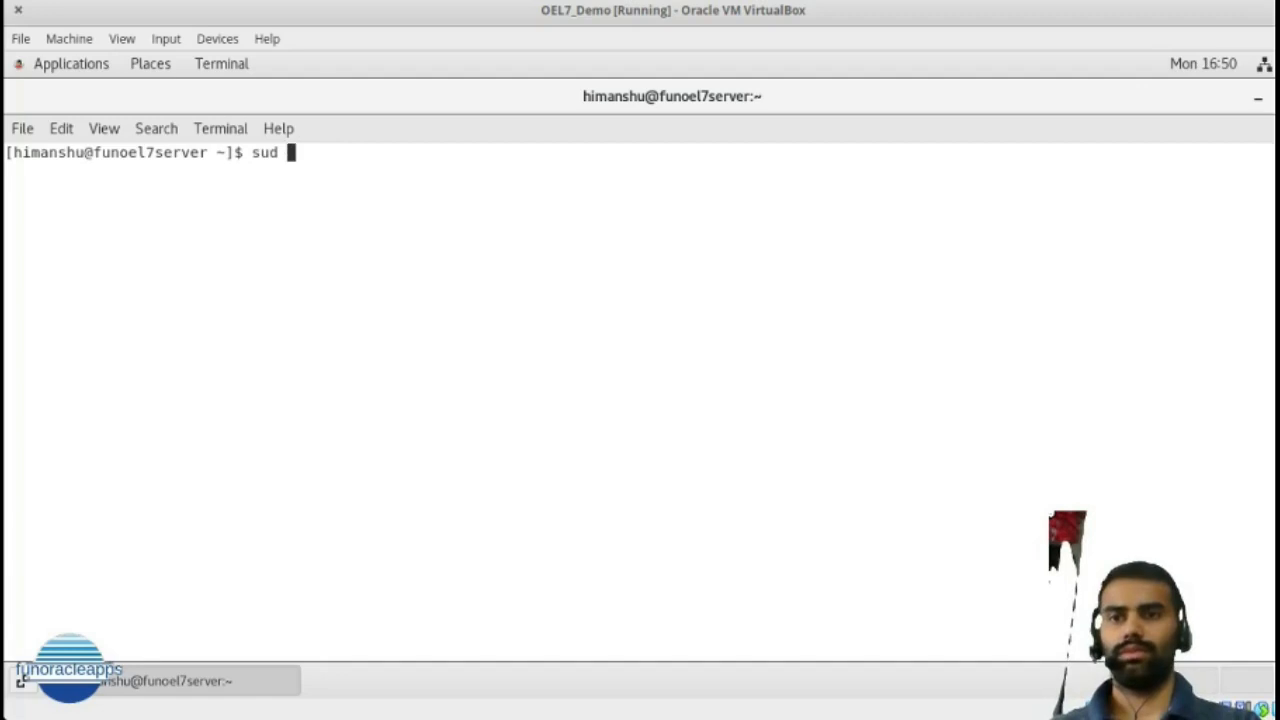
key("BackSpace")
type("o su -")
key("Return")
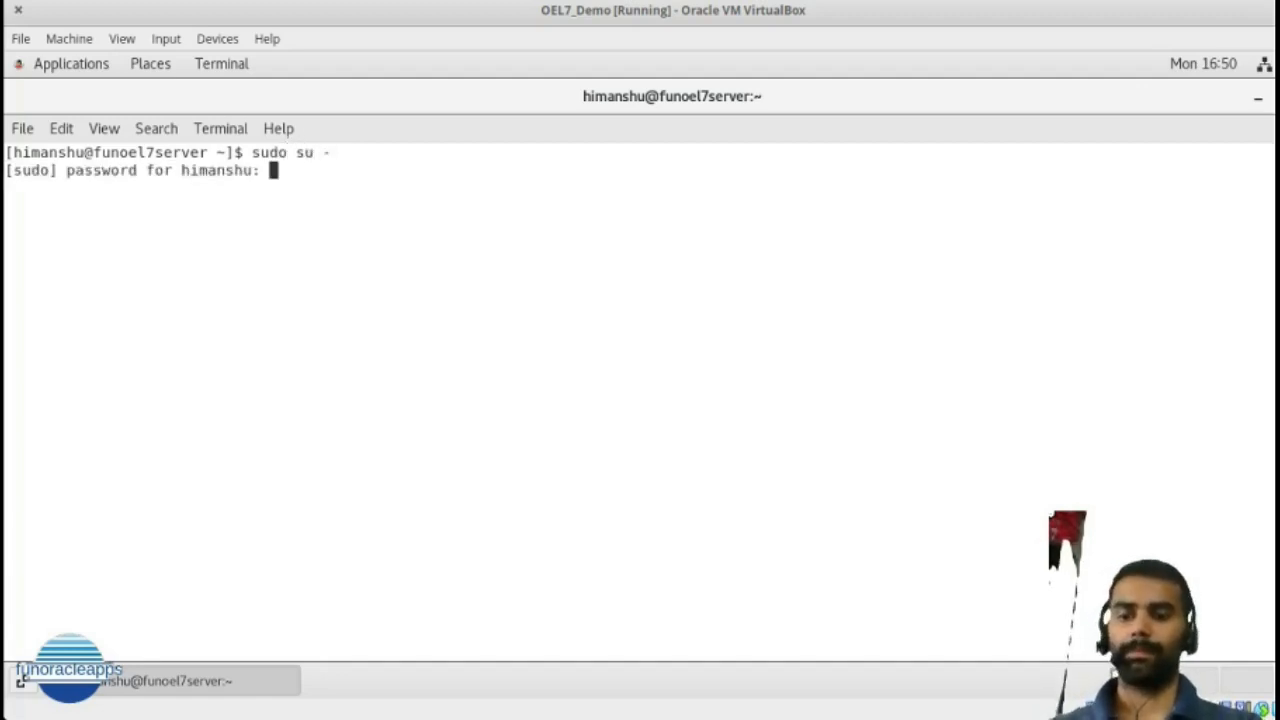
key("Return")
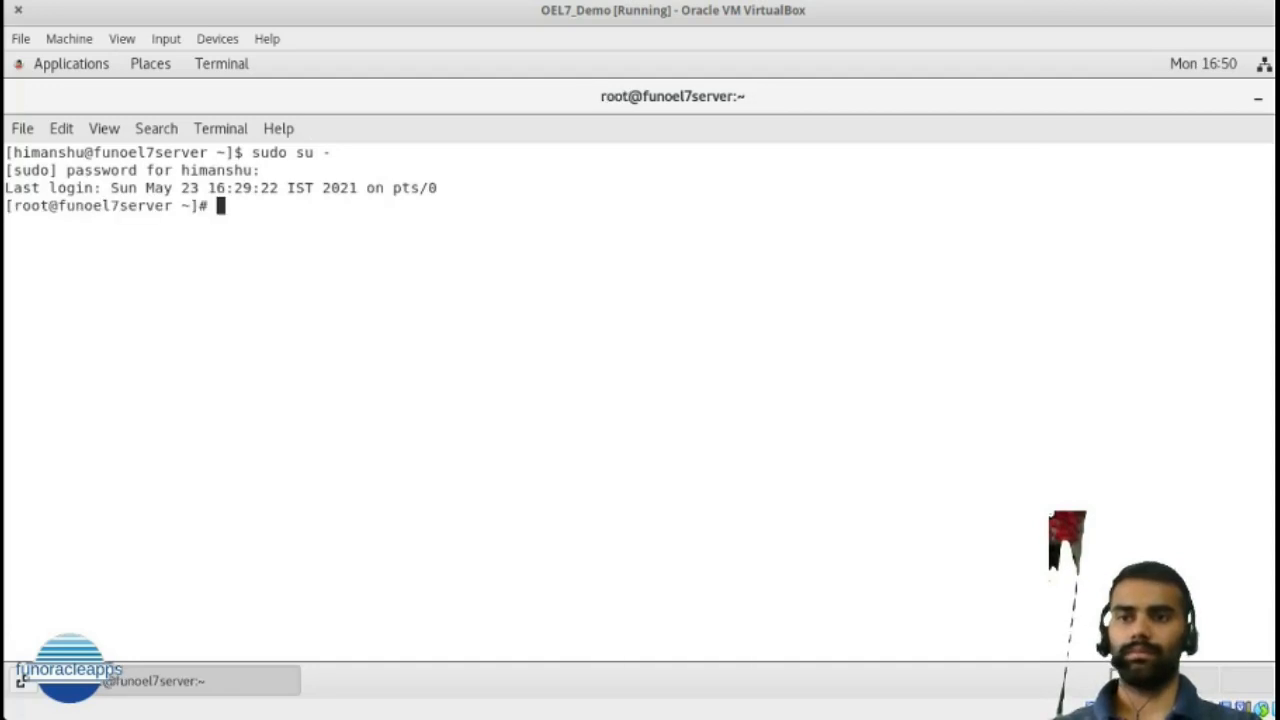
List the root home directory with ls -ltr and run cd
type("ls -ltr")
key("Return")
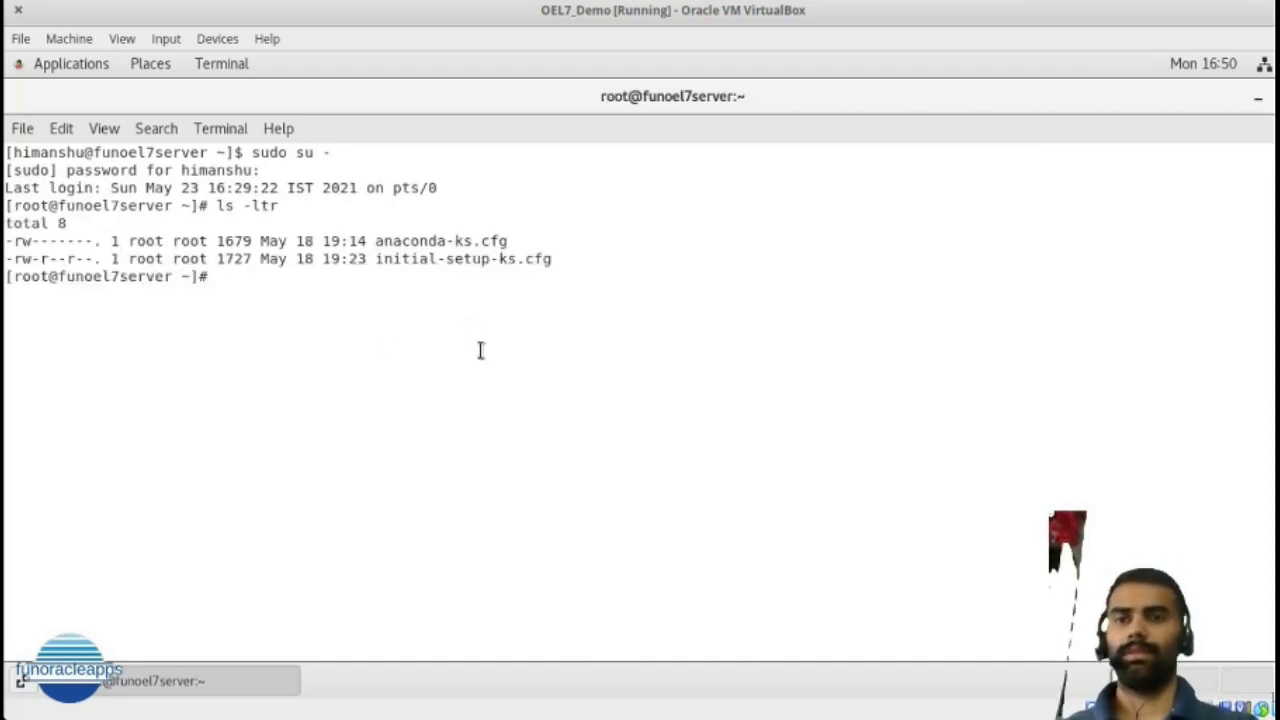
type("cd")
key("Return")
Run ifconfig in the guest and examine the enp0s3, enp0s8 and enp0s9 entries, including the inet address of enp0s3
type("i")
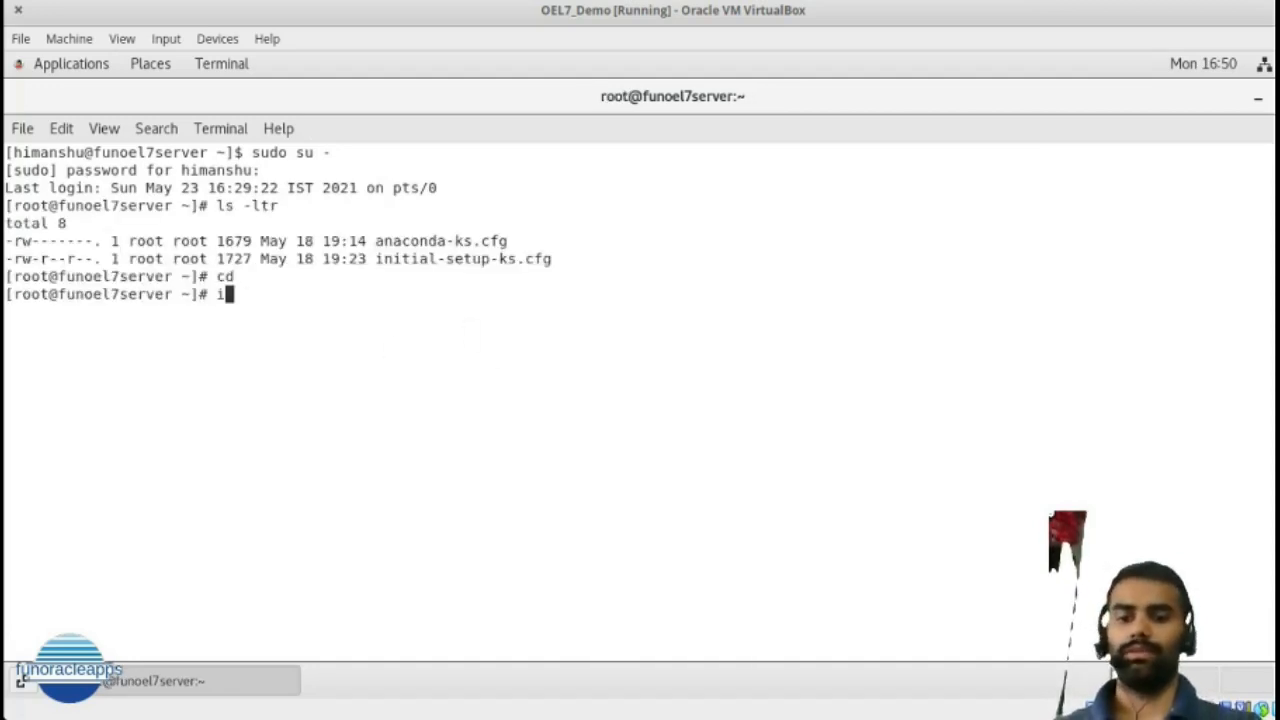
type("fconfig")
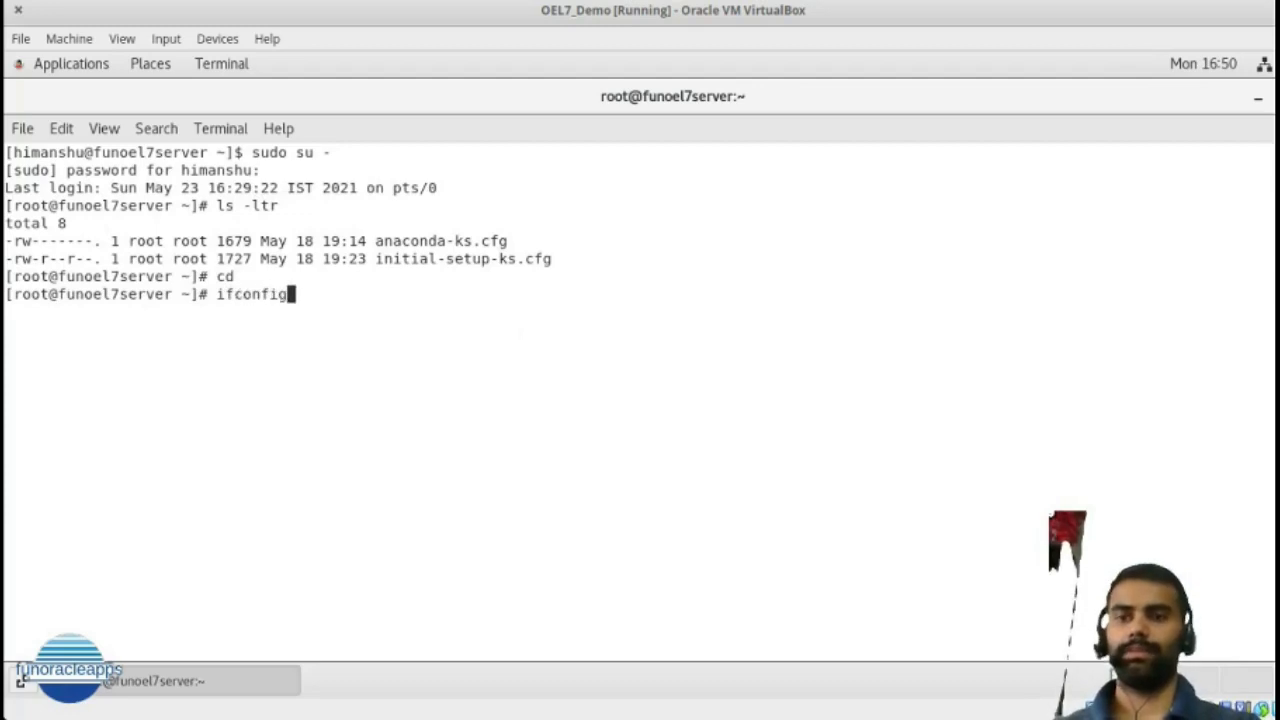
key("Return")
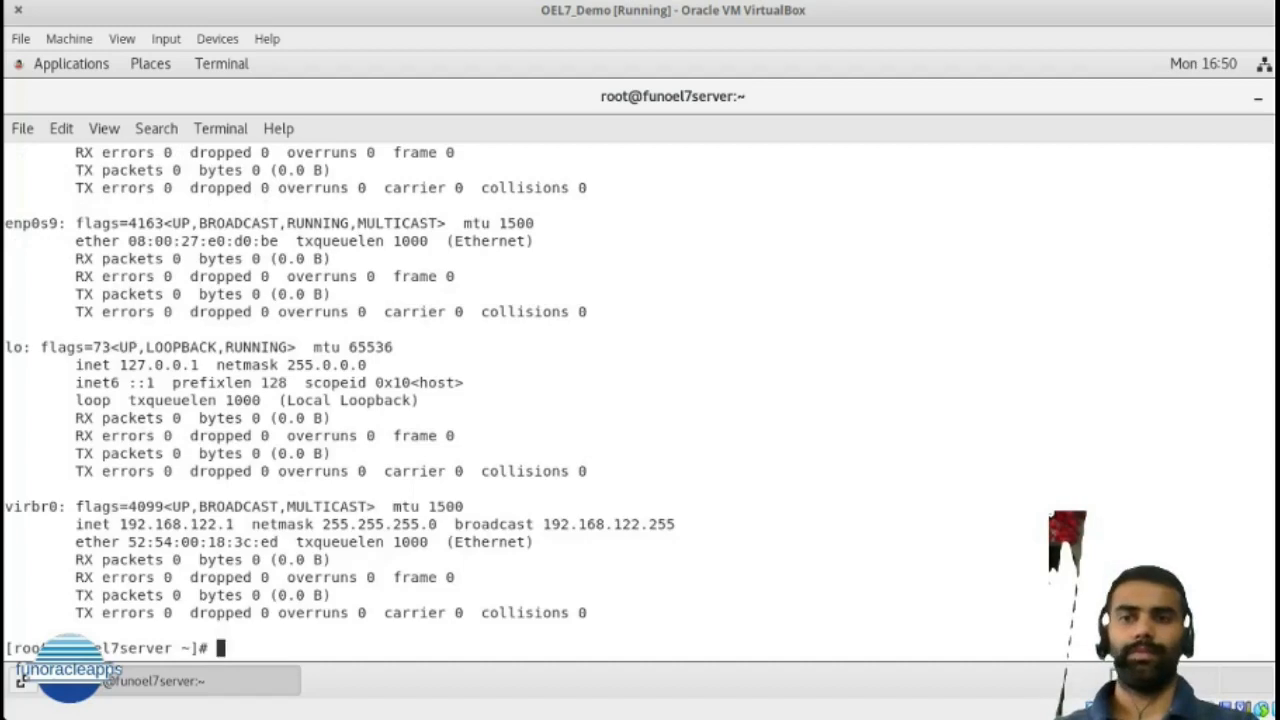
scroll(623, 409, "up", 6)
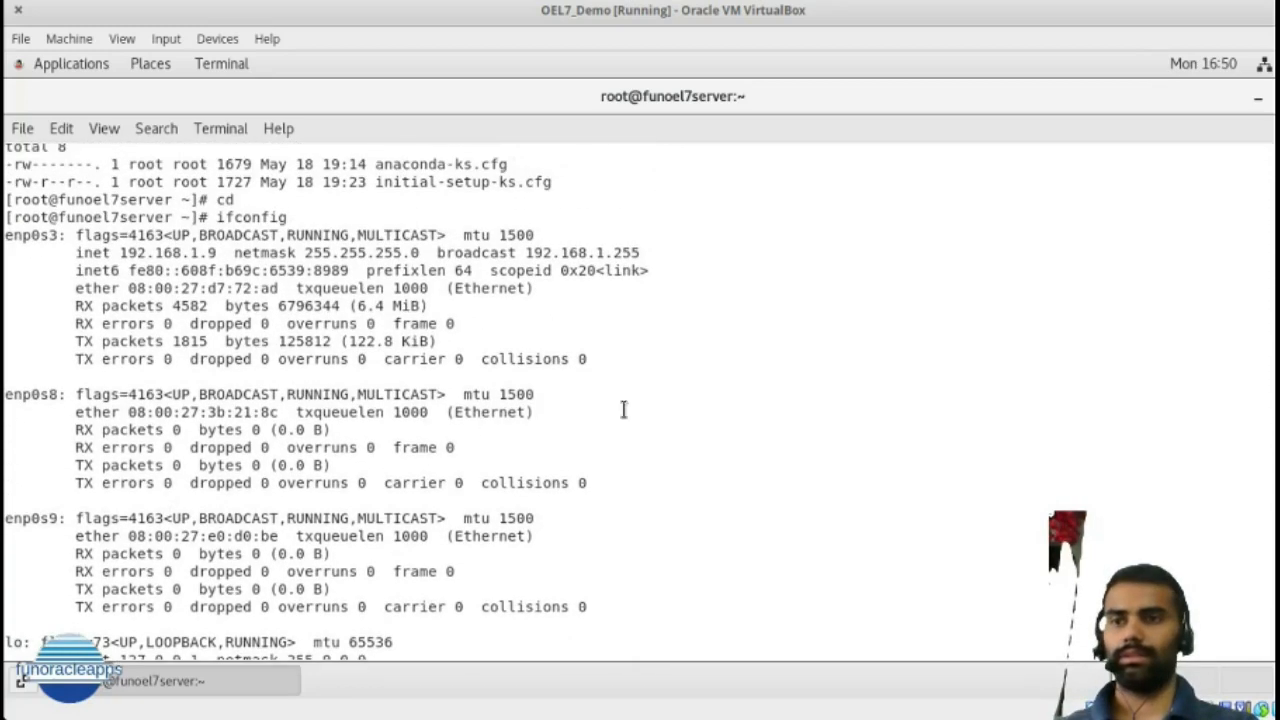
left_click_drag(6, 235, 58, 236)
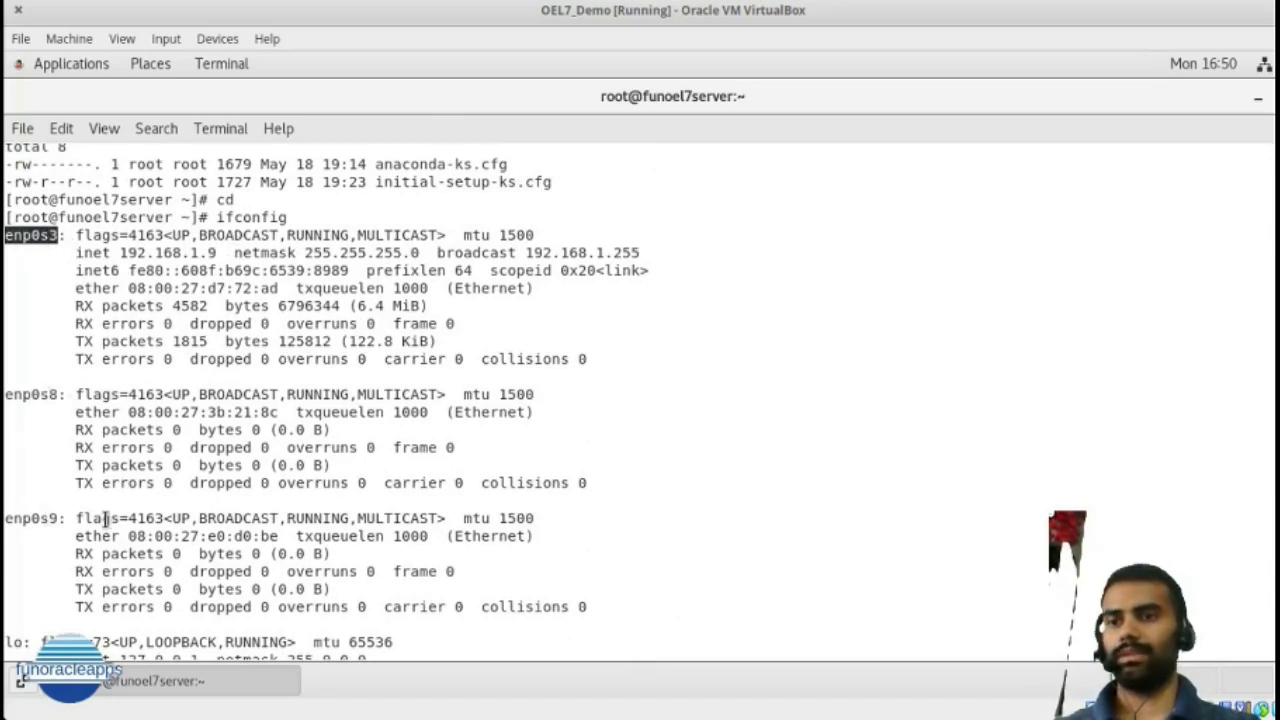
double_click(130, 253)
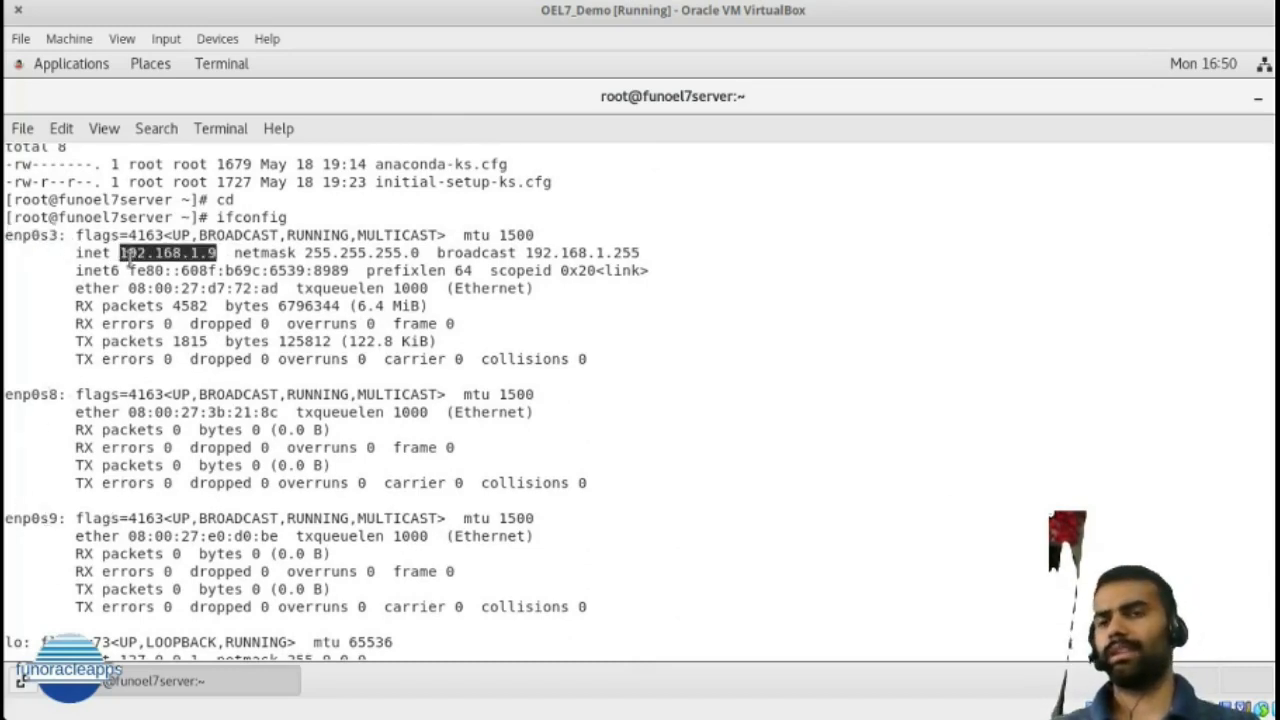
type("p")
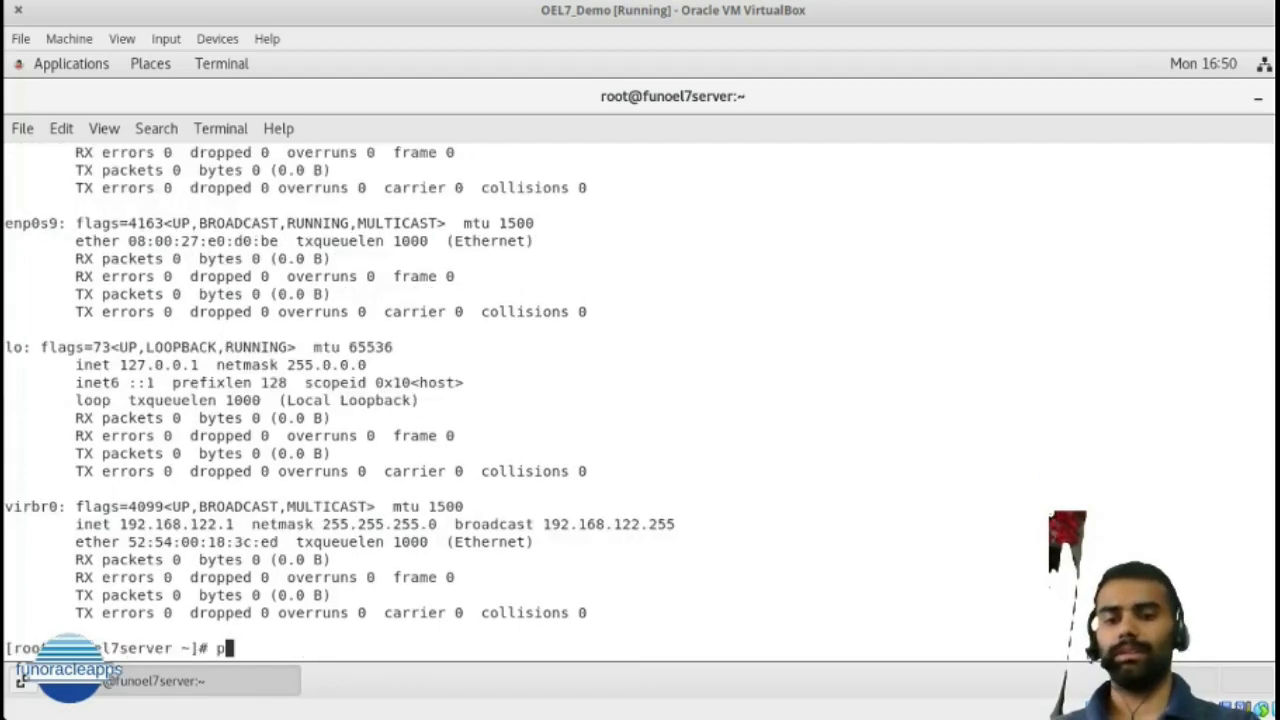
key("BackSpace")
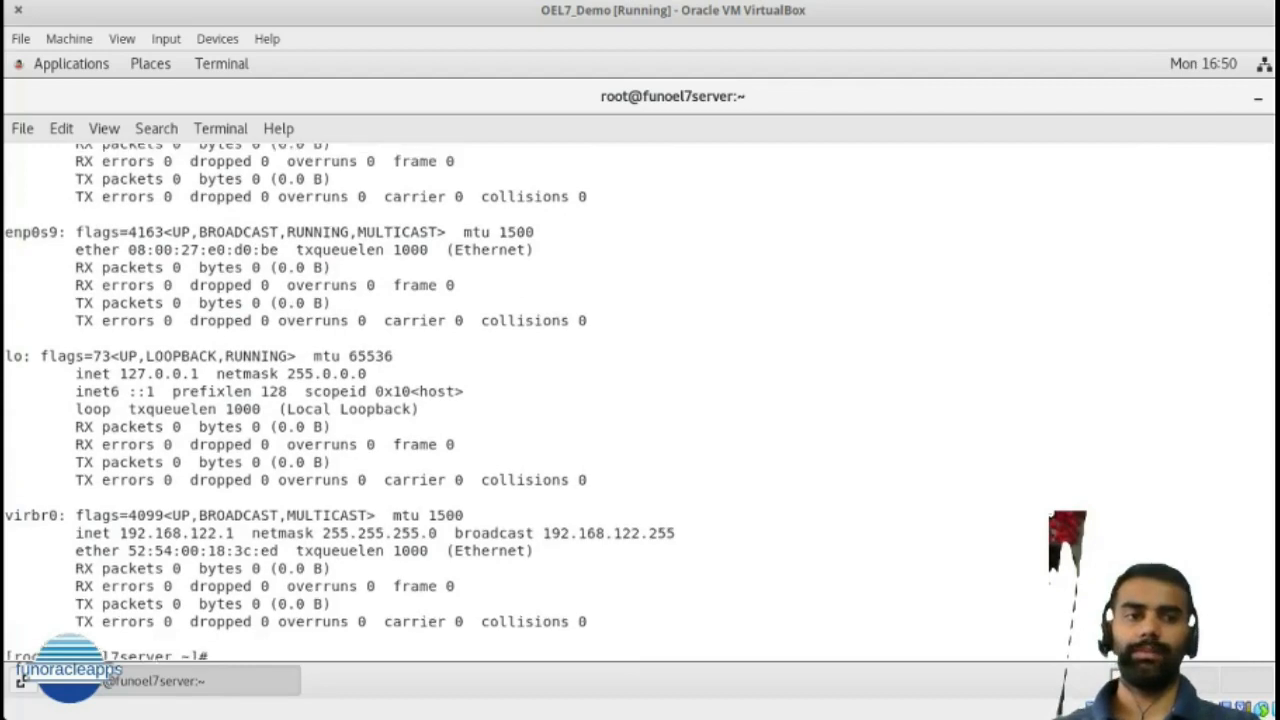
scroll(340, 400, "up", 6)
scroll(340, 400, "down", 5)
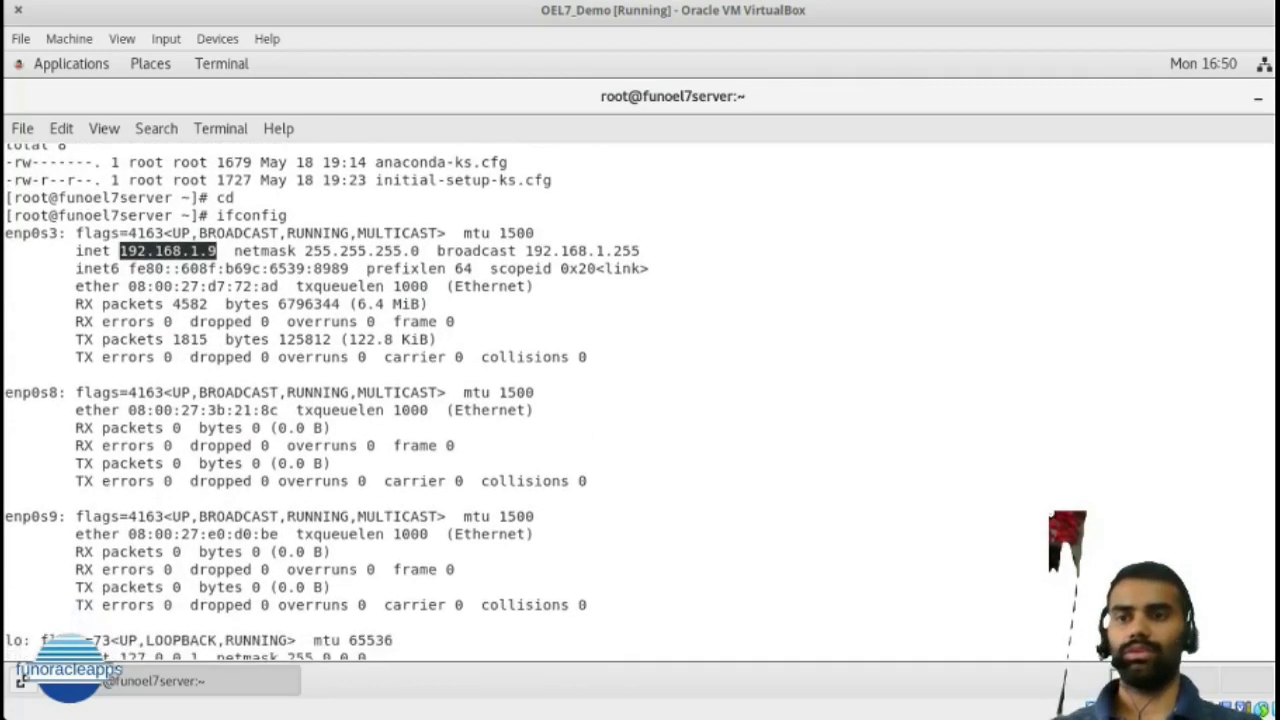
Open the guest's wired network settings from the Ethernet (enp0s8) entry
left_click(1263, 66)
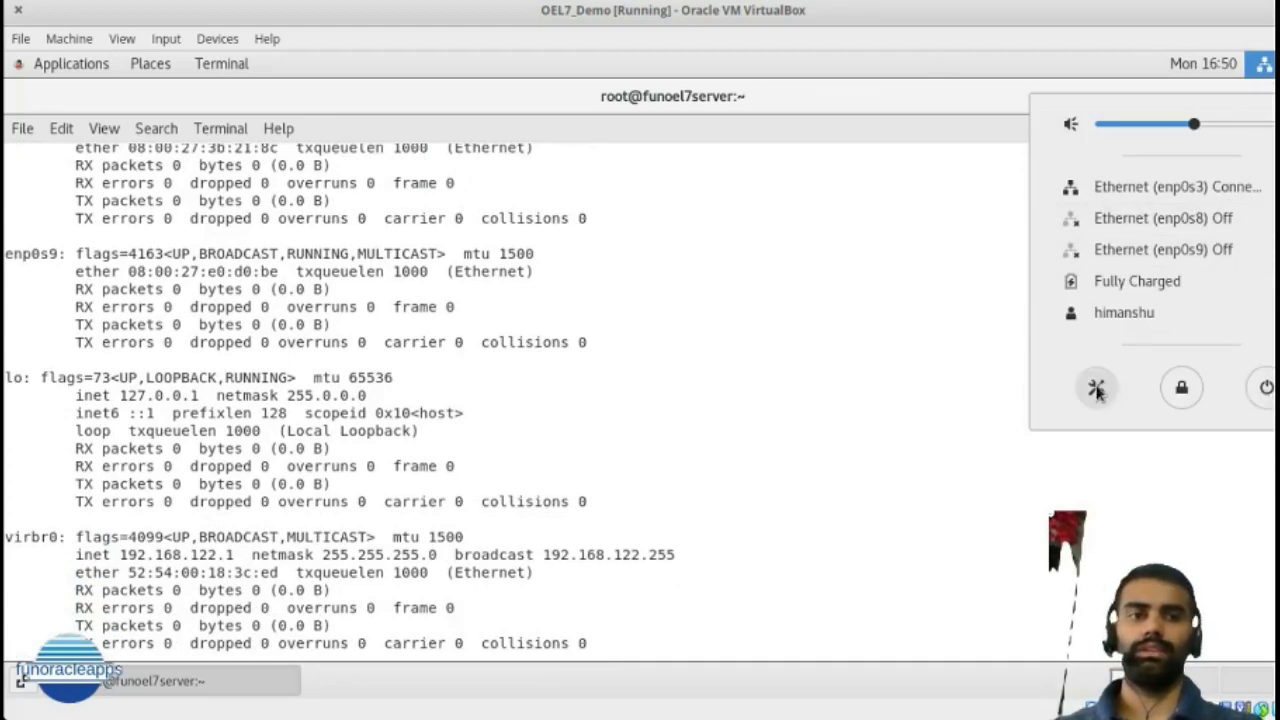
left_click(1248, 218)
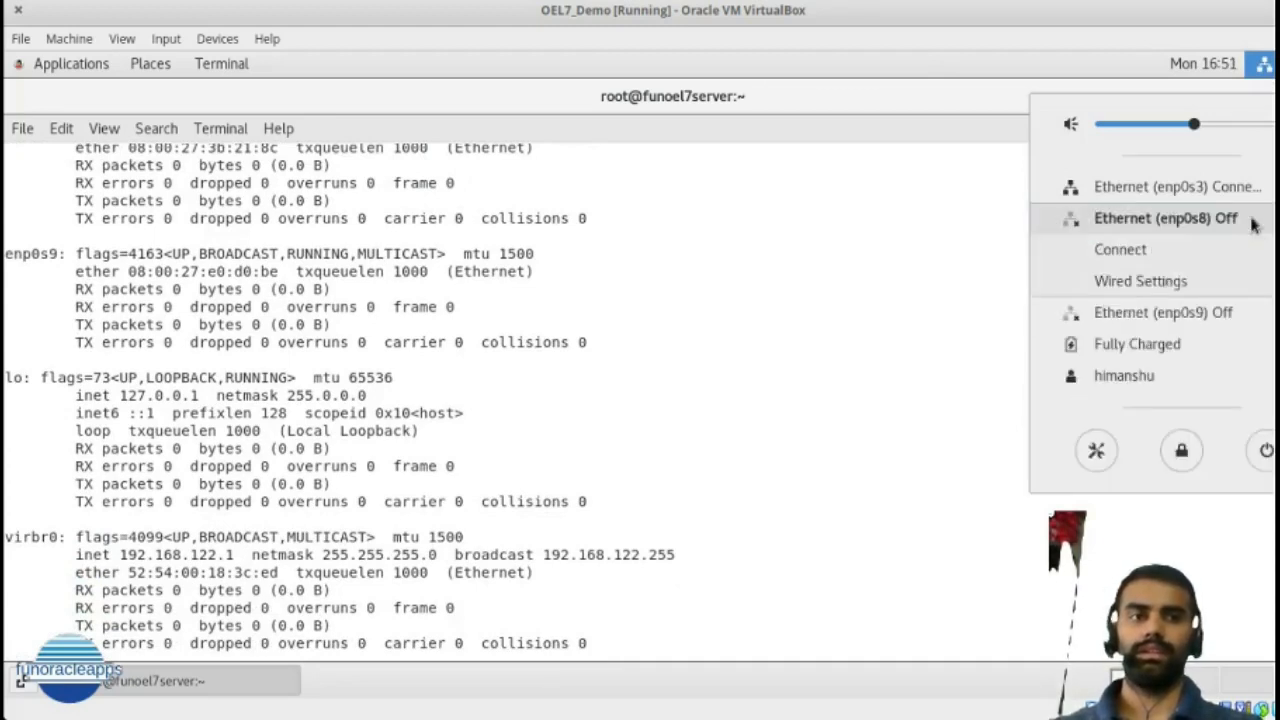
left_click(1136, 284)
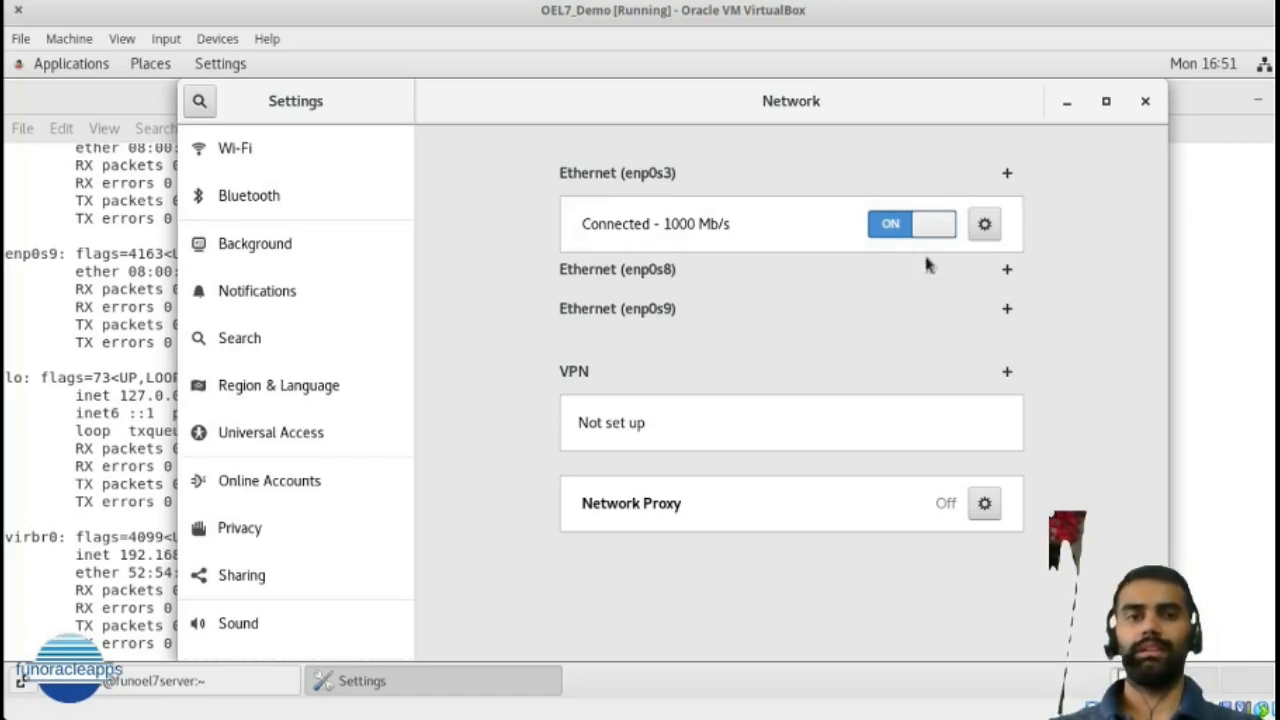
Connect the Ethernet (enp0s8) interface in the guest
left_click(1265, 68)
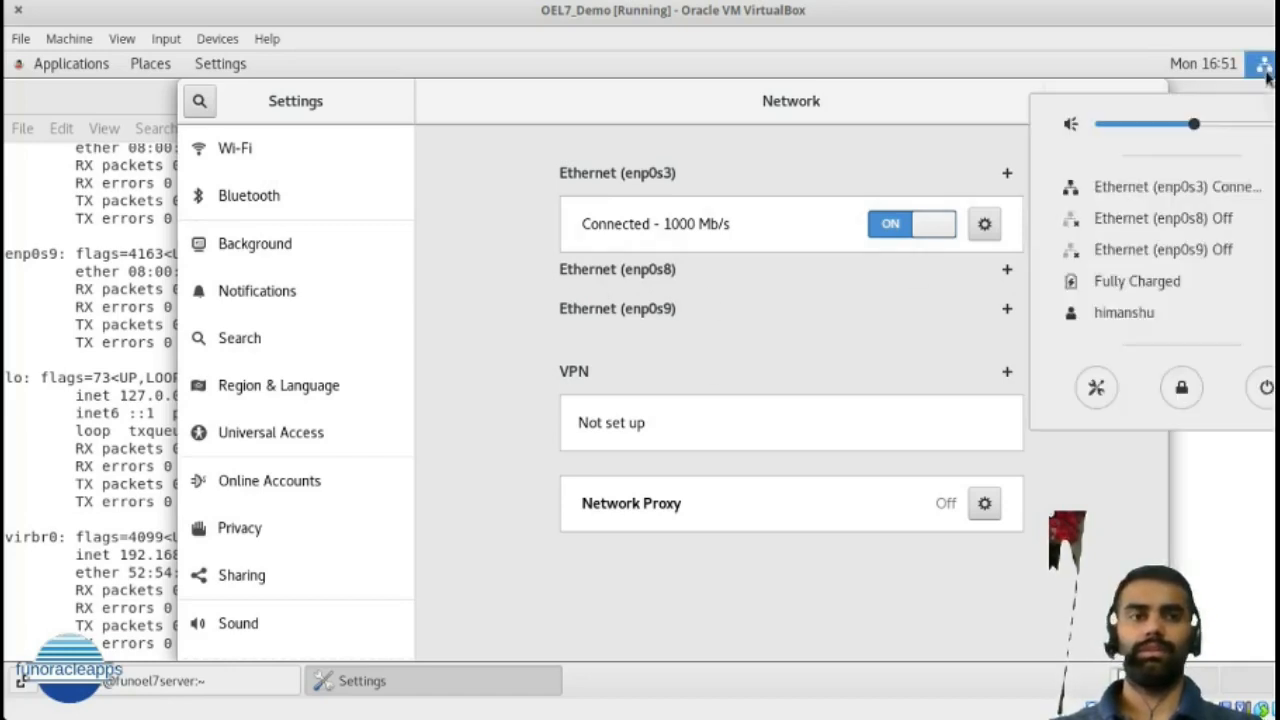
left_click(1146, 219)
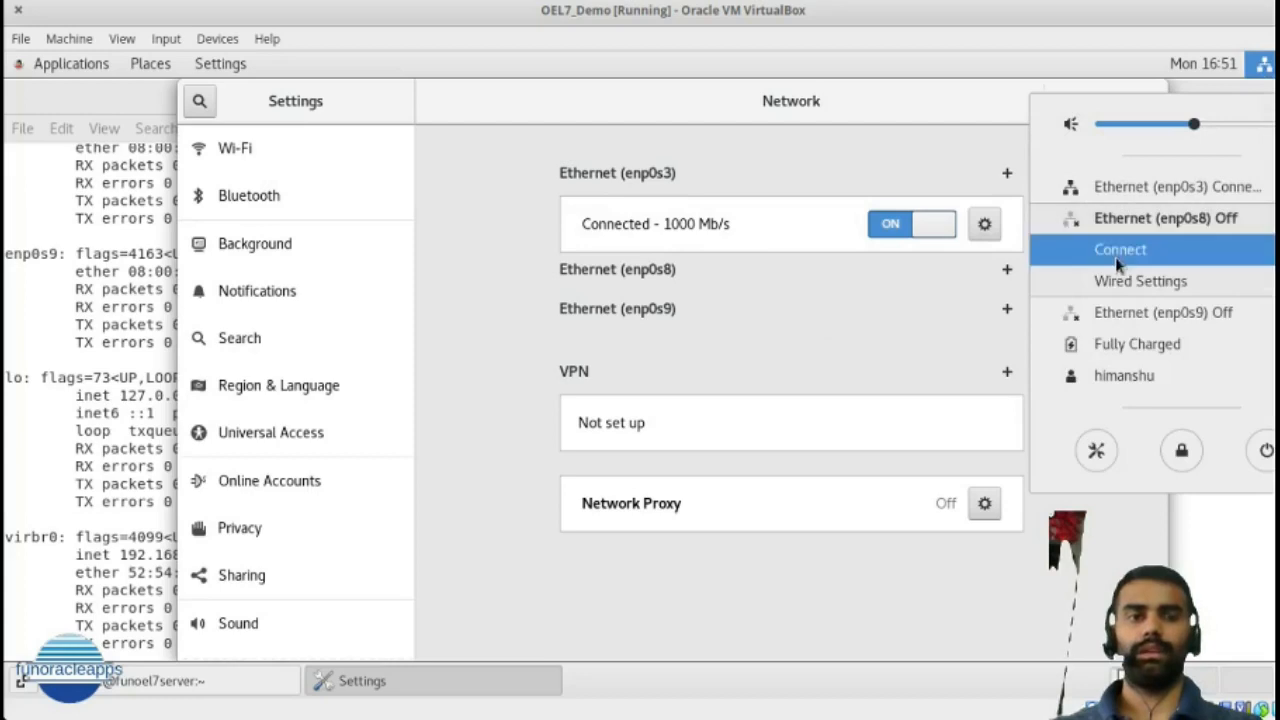
left_click(1122, 250)
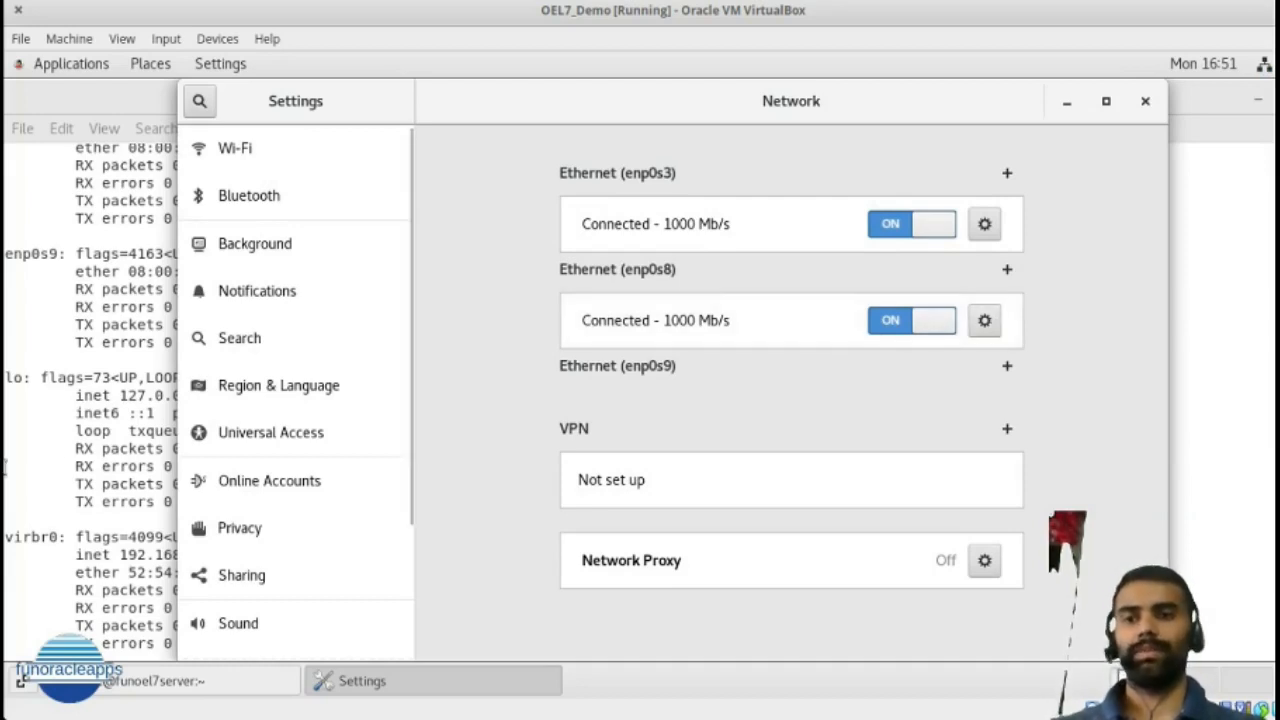
Run ifconfig in the guest terminal again and check the inet address of enp0s8
left_click(160, 448)
type("ifconfig")
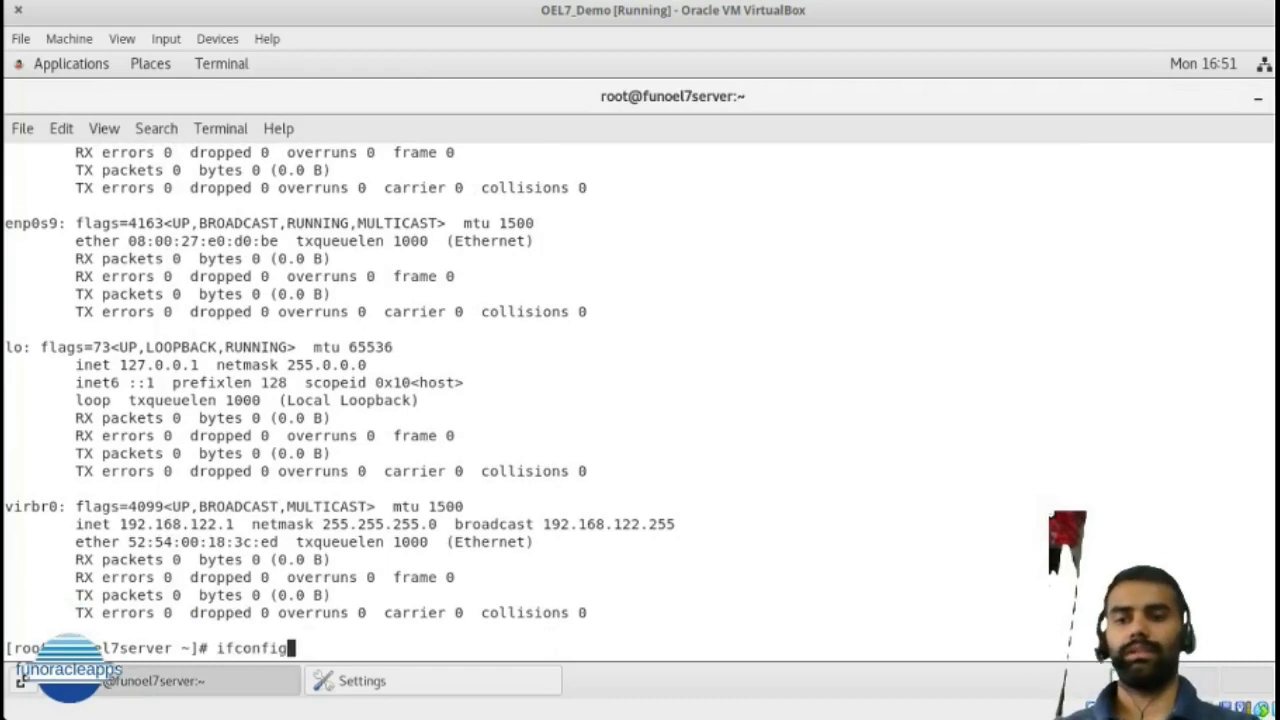
key("Return")
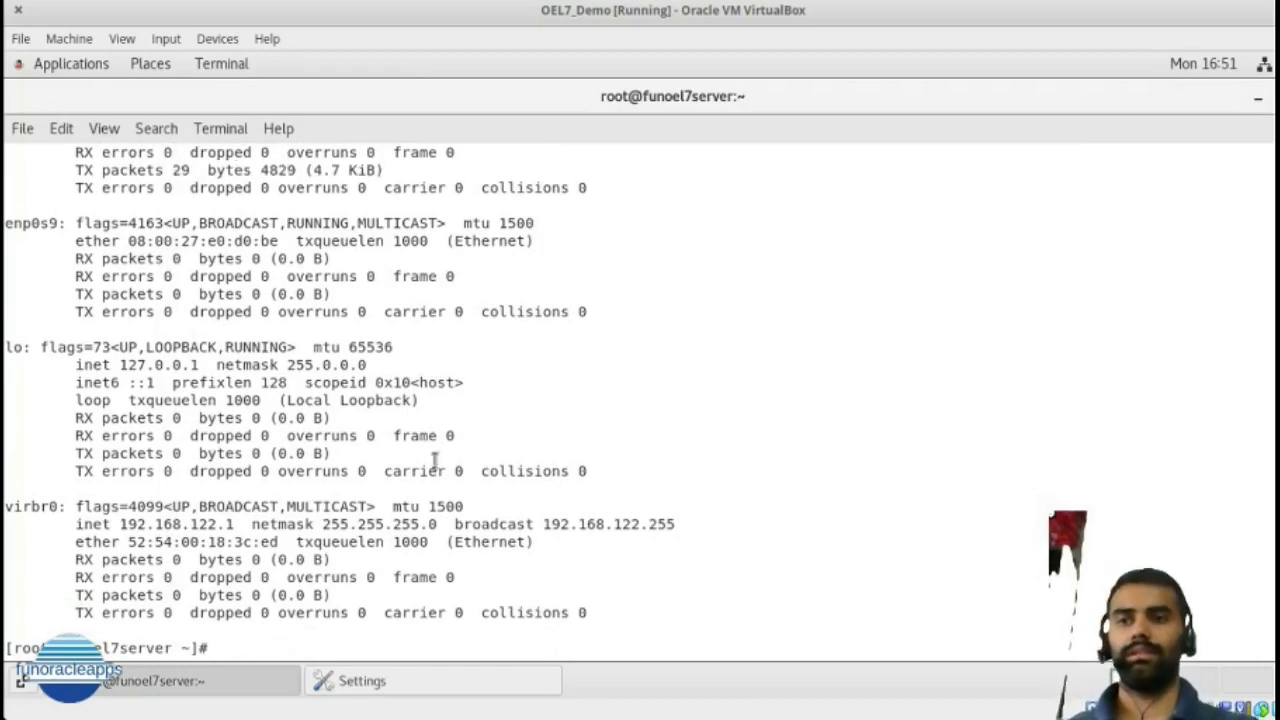
scroll(740, 360, "up", 3)
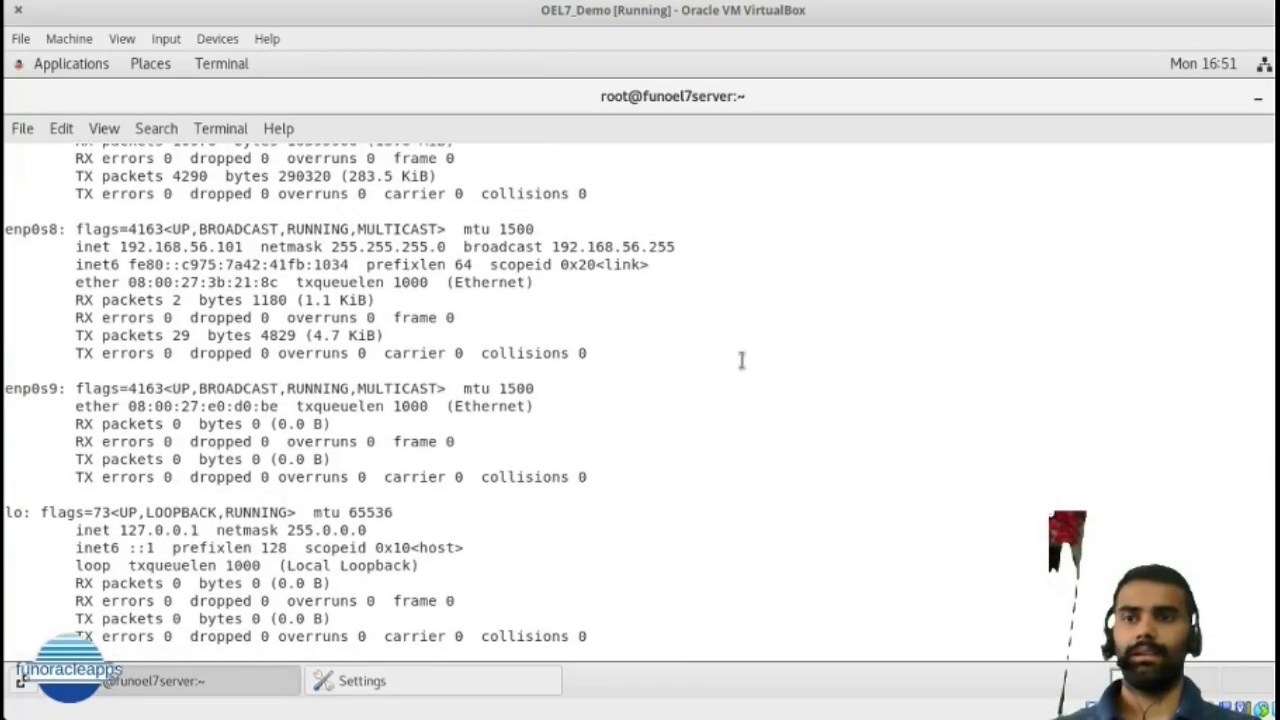
left_click_drag(121, 247, 245, 246)
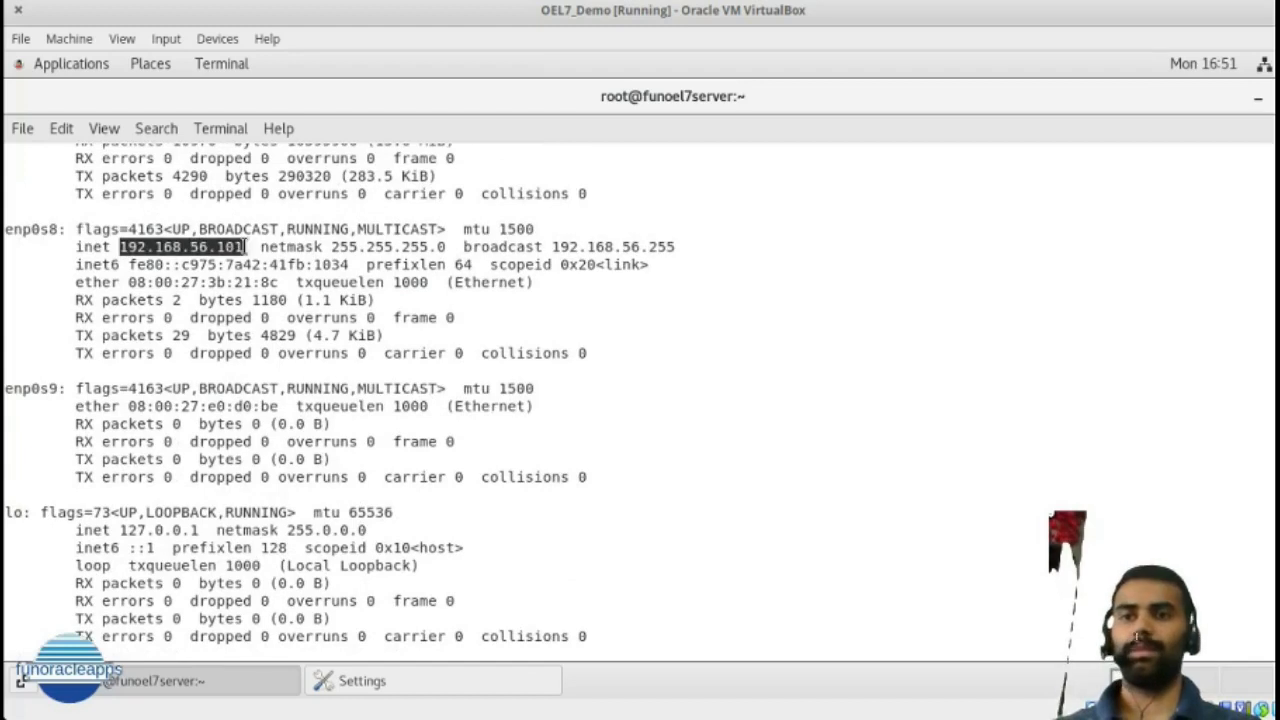
Check the IPv4 address of vboxnet0 in the Host Network Manager, close it and return to the OEL7_Demo window
mouse_move(740, 716)
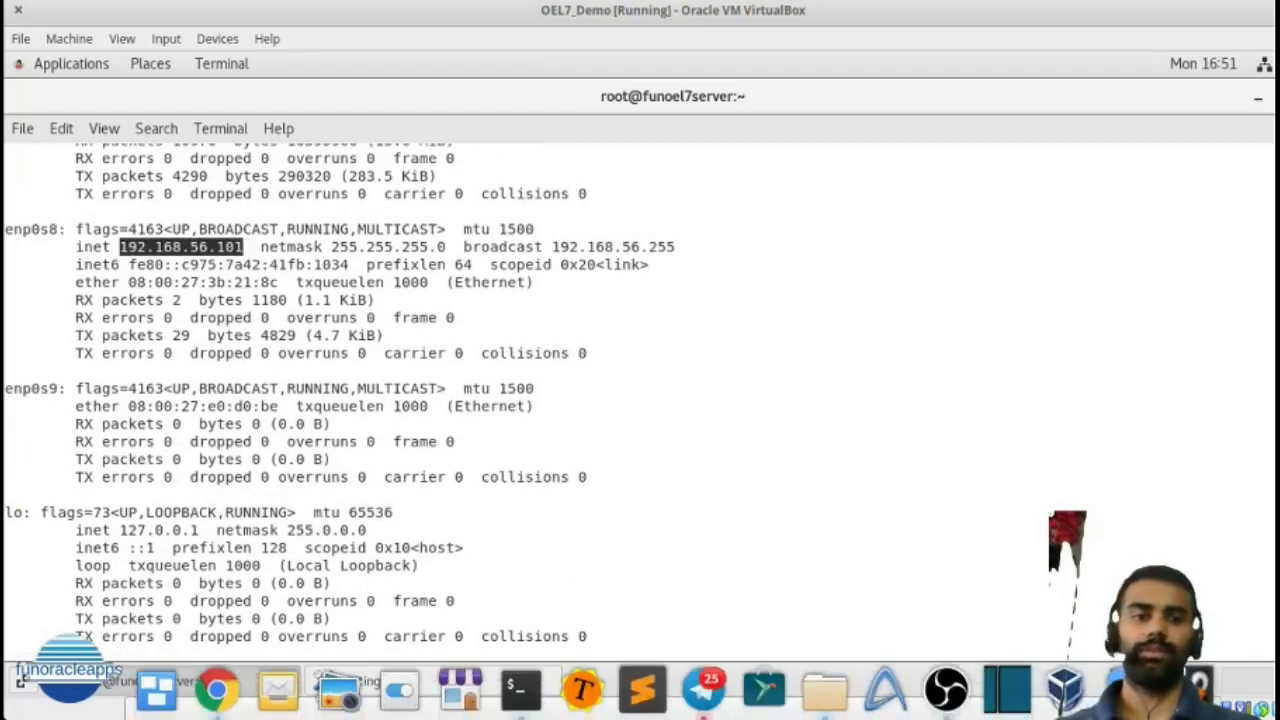
left_click(1068, 695)
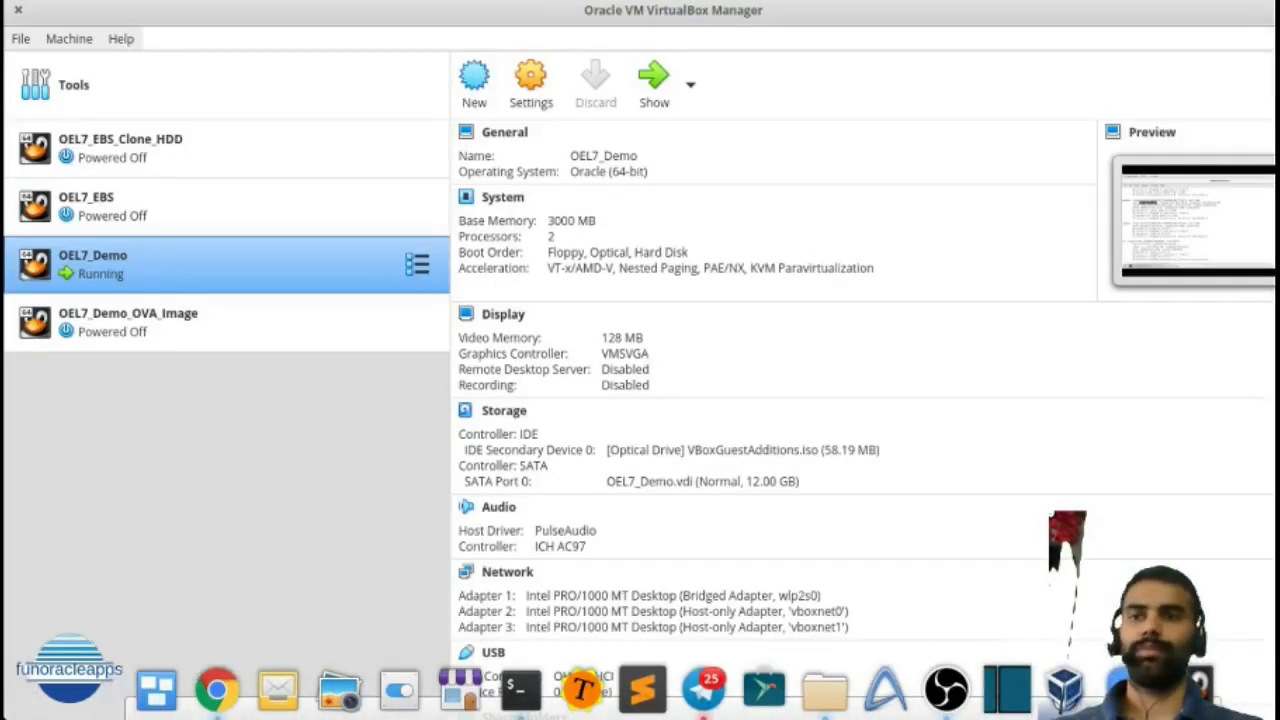
left_click(20, 39)
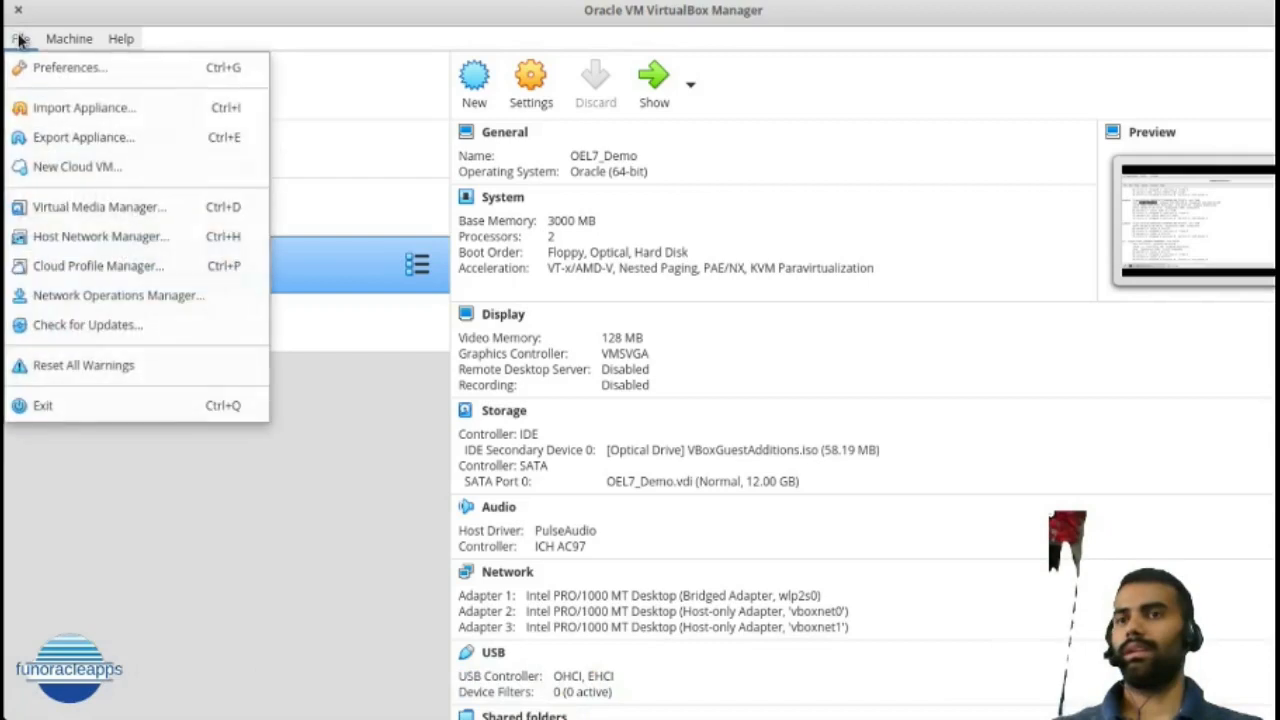
left_click(55, 236)
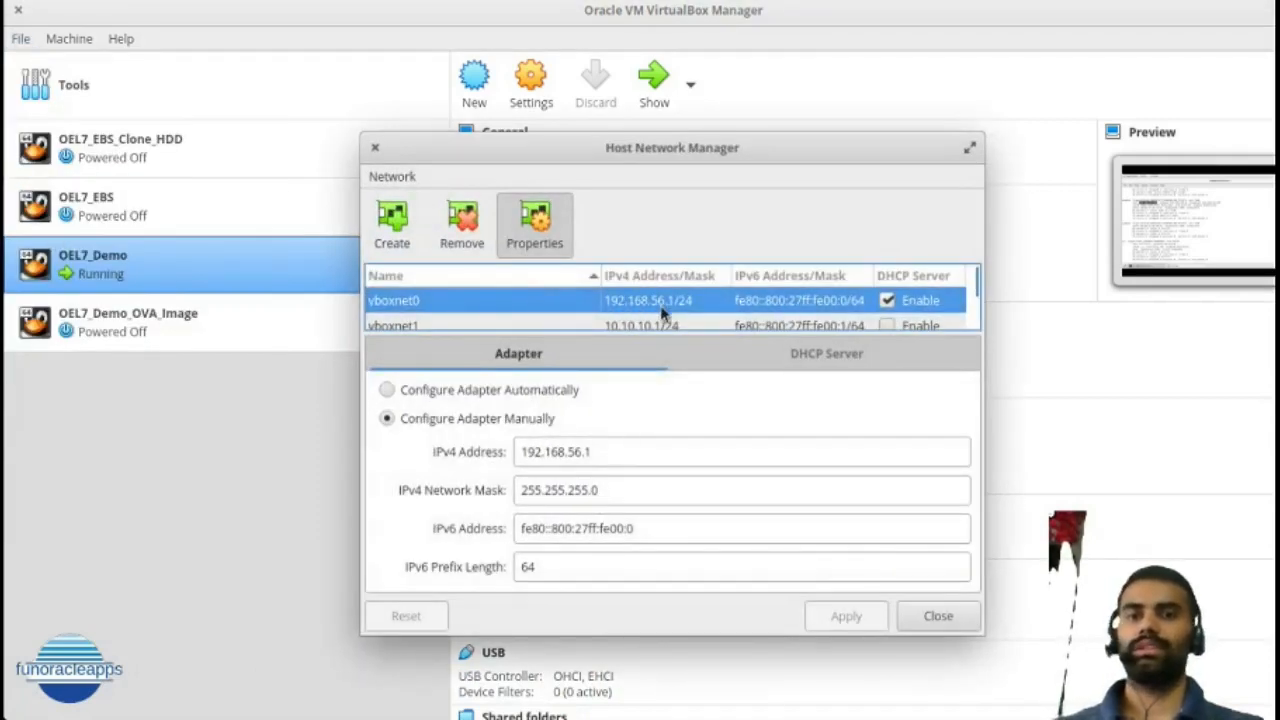
left_click(527, 240)
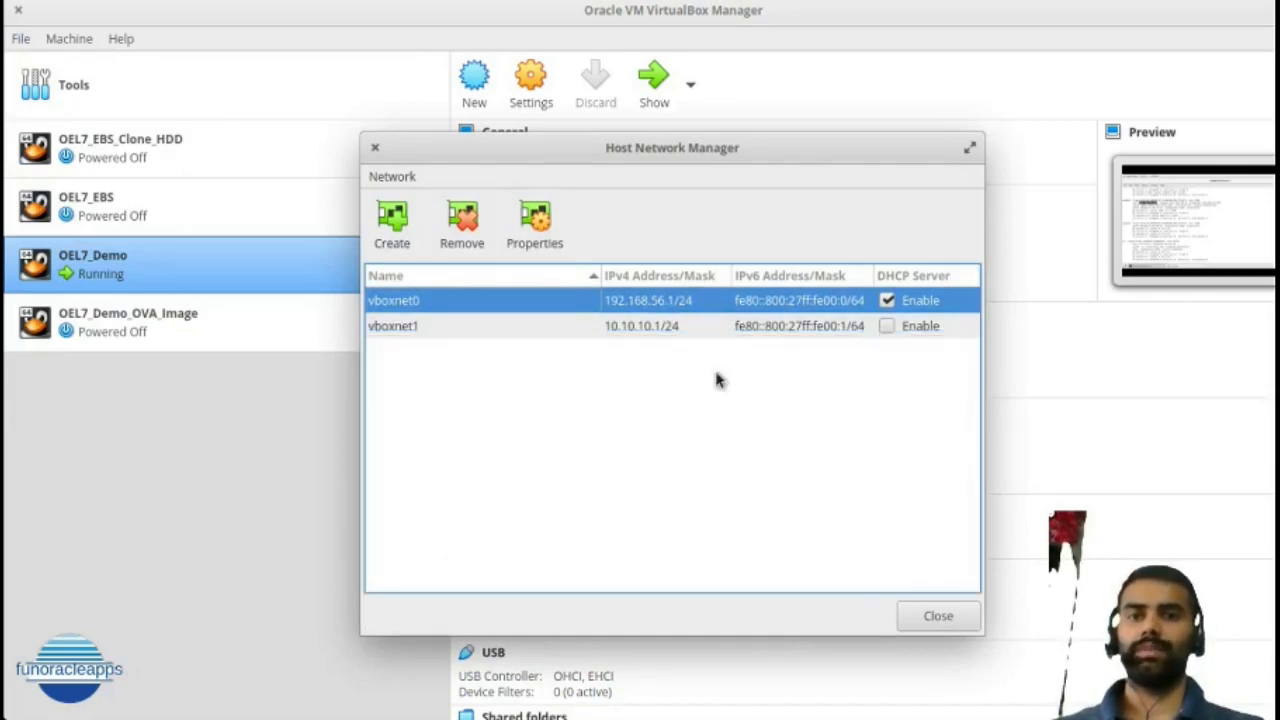
left_click(938, 616)
left_click(950, 695)
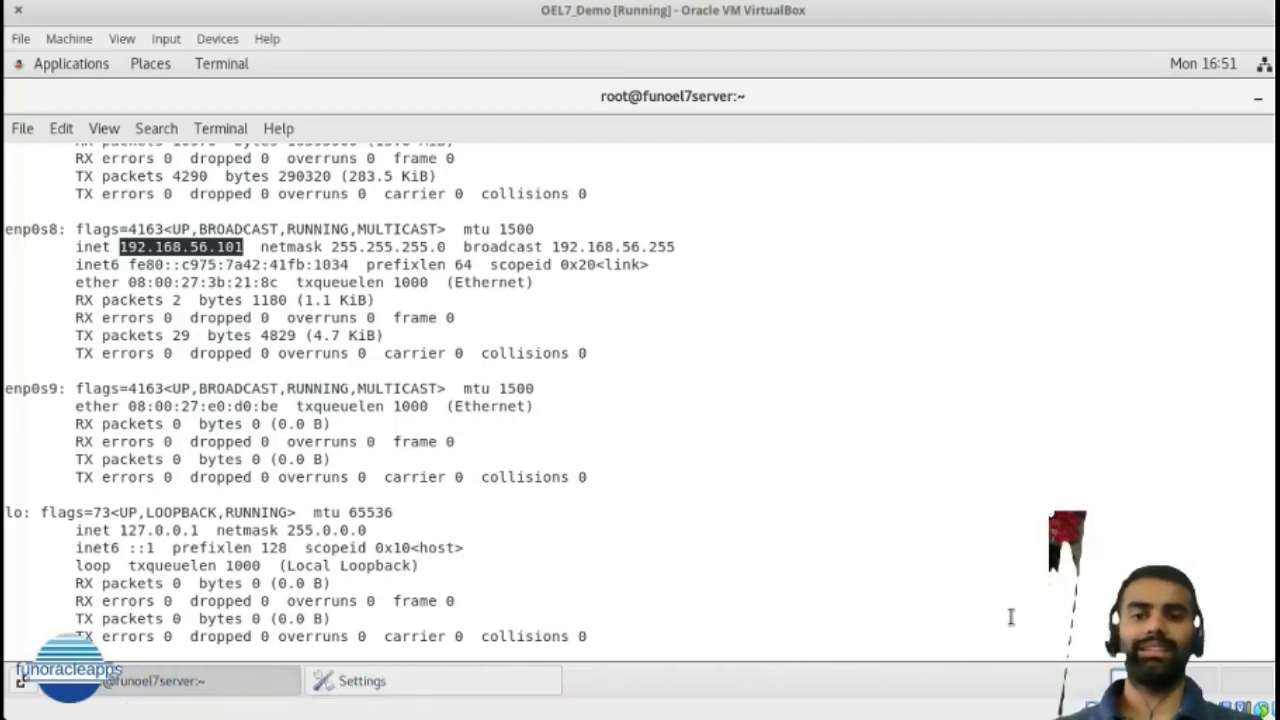
Open the wired profile of Ethernet (enp0s8) in the guest's network settings and switch its IPv4 method to Manual
left_click(423, 680)
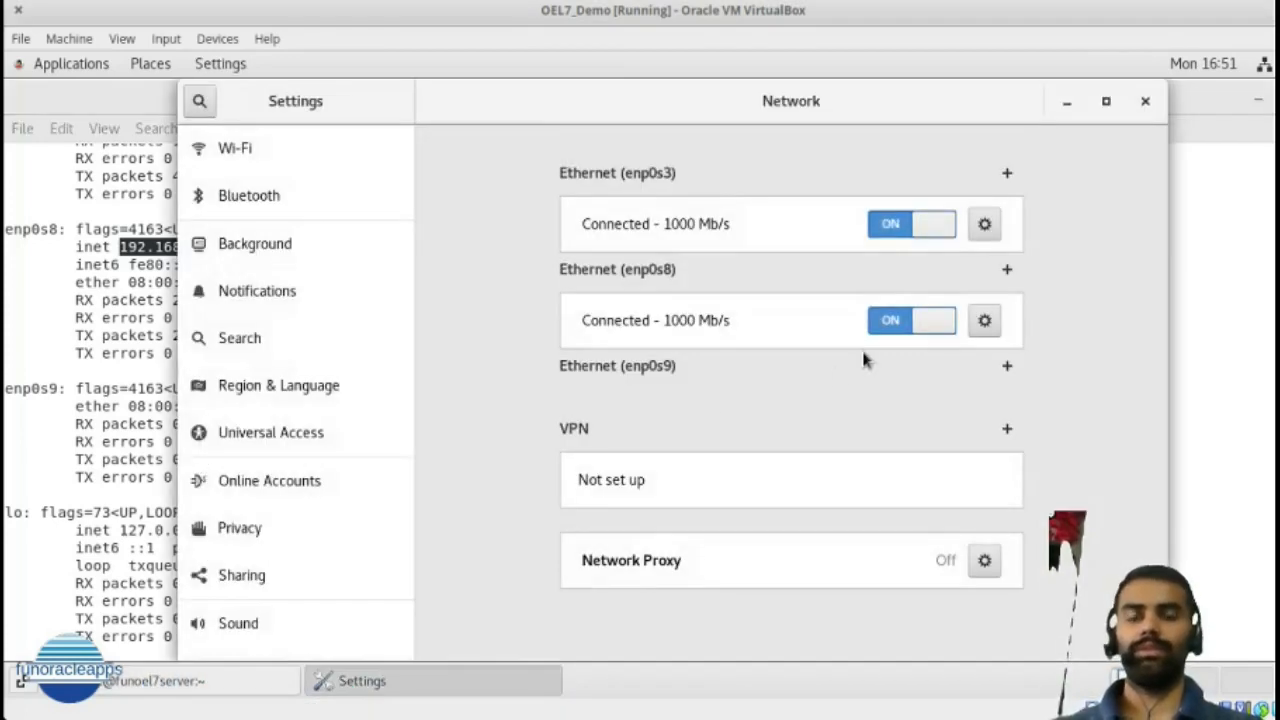
left_click(985, 328)
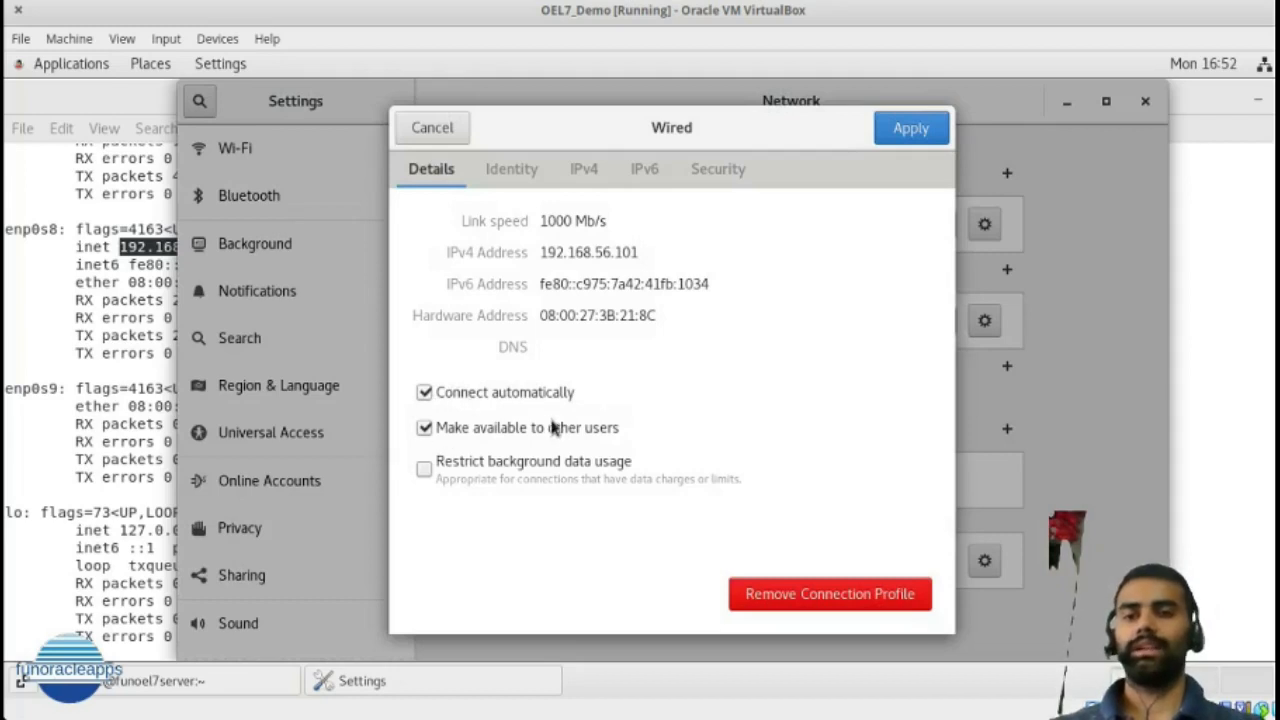
mouse_move(657, 127)
left_mouse_down()
mouse_move(391, 220)
mouse_move(666, 132)
left_mouse_up()
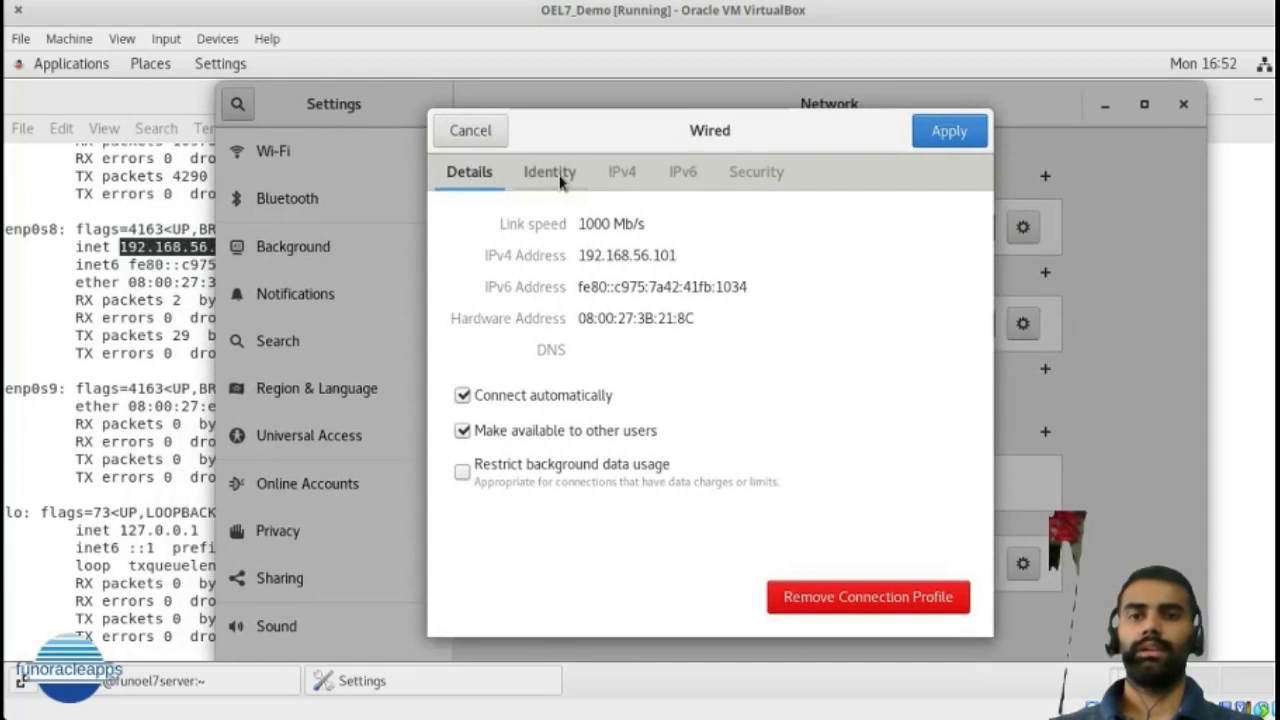
left_click(564, 176)
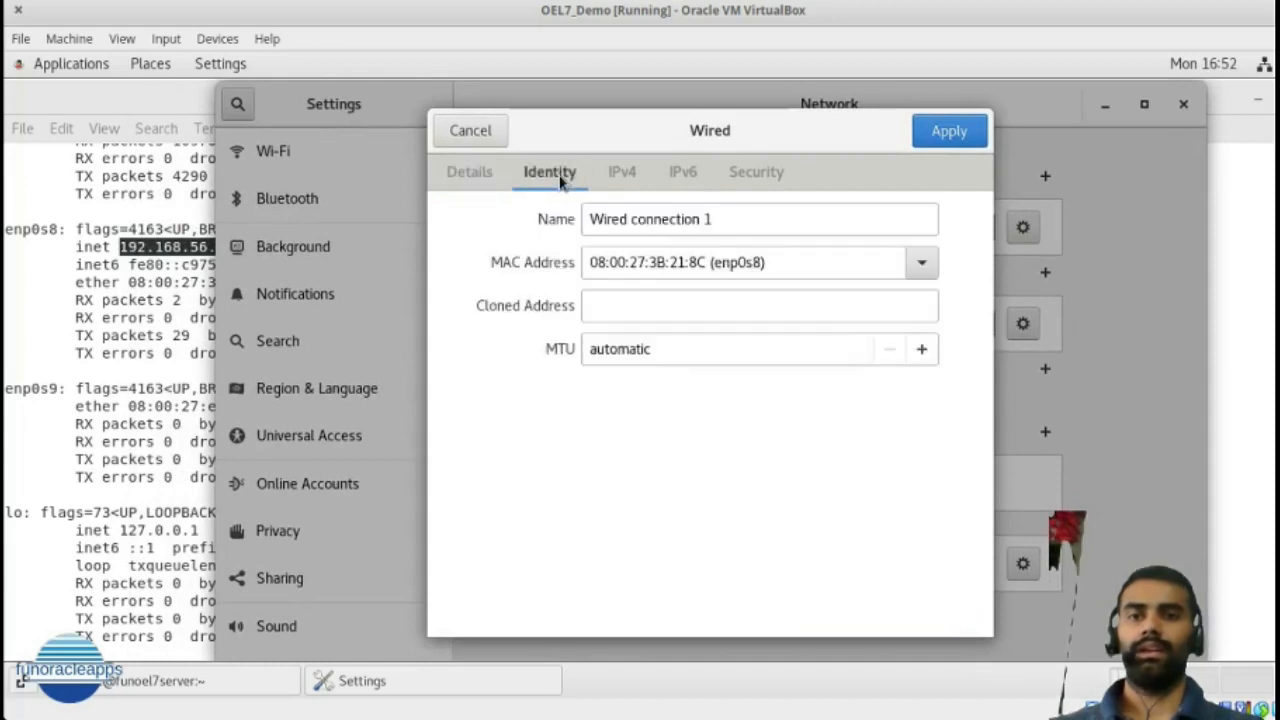
left_click(620, 176)
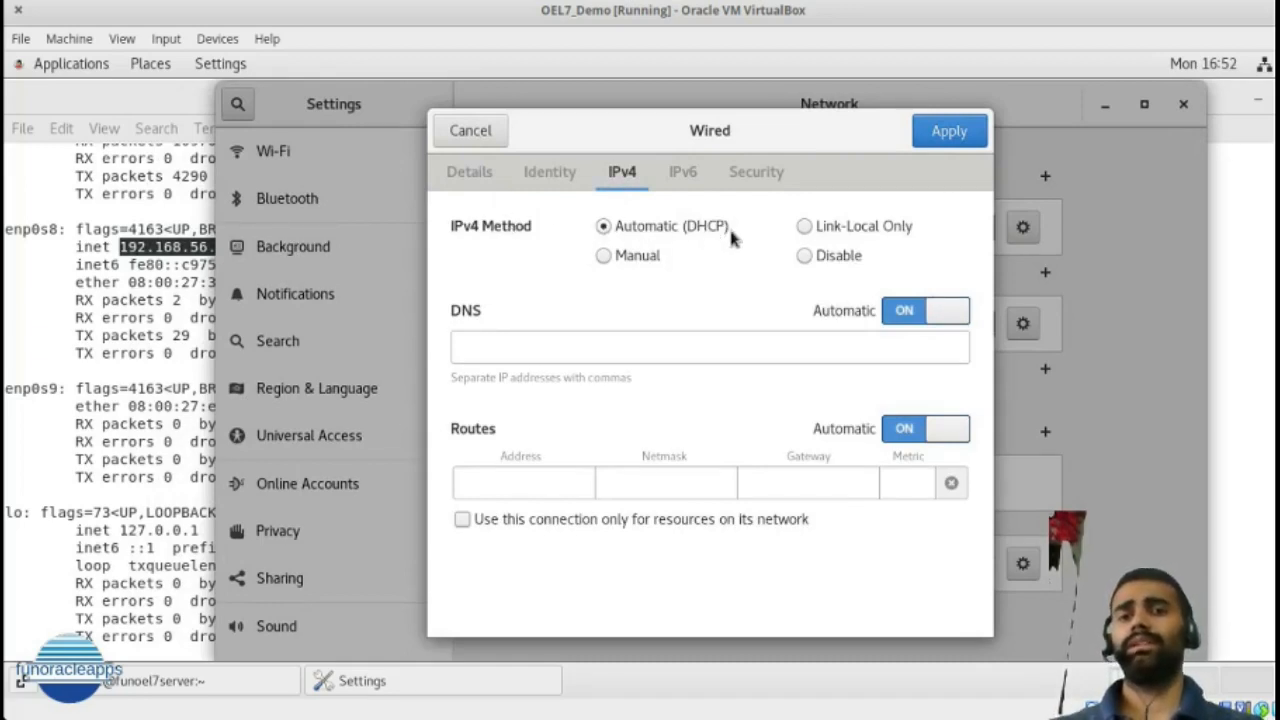
left_click(604, 257)
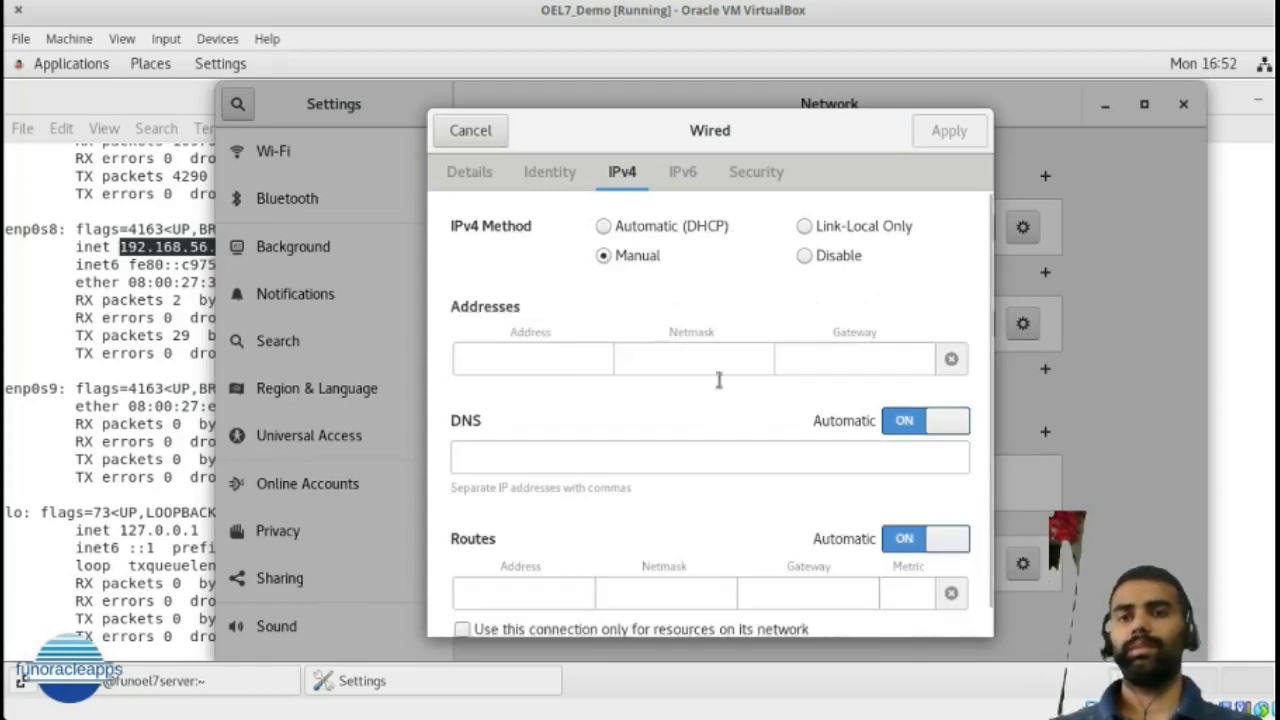
Enter the static IPv4 address 192.168.56.11 with netmask 255.255.255.0 for enp0s8
left_click(509, 358)
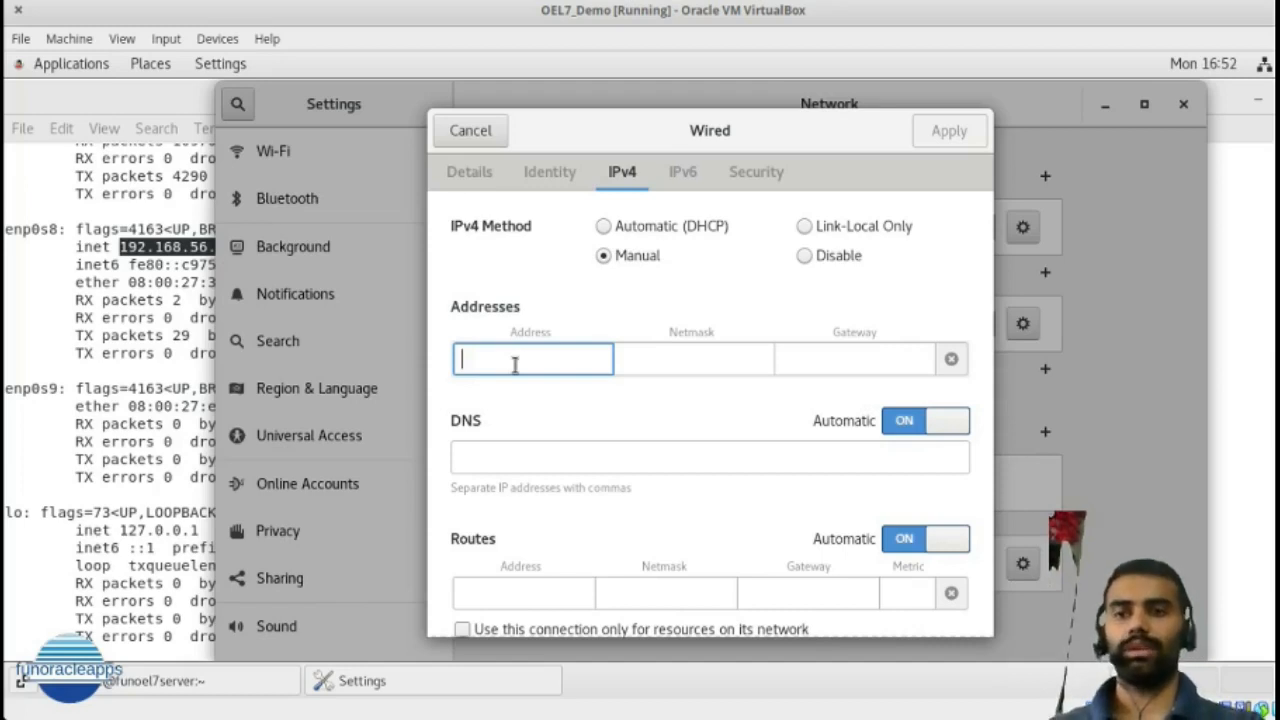
type("192.168.56")
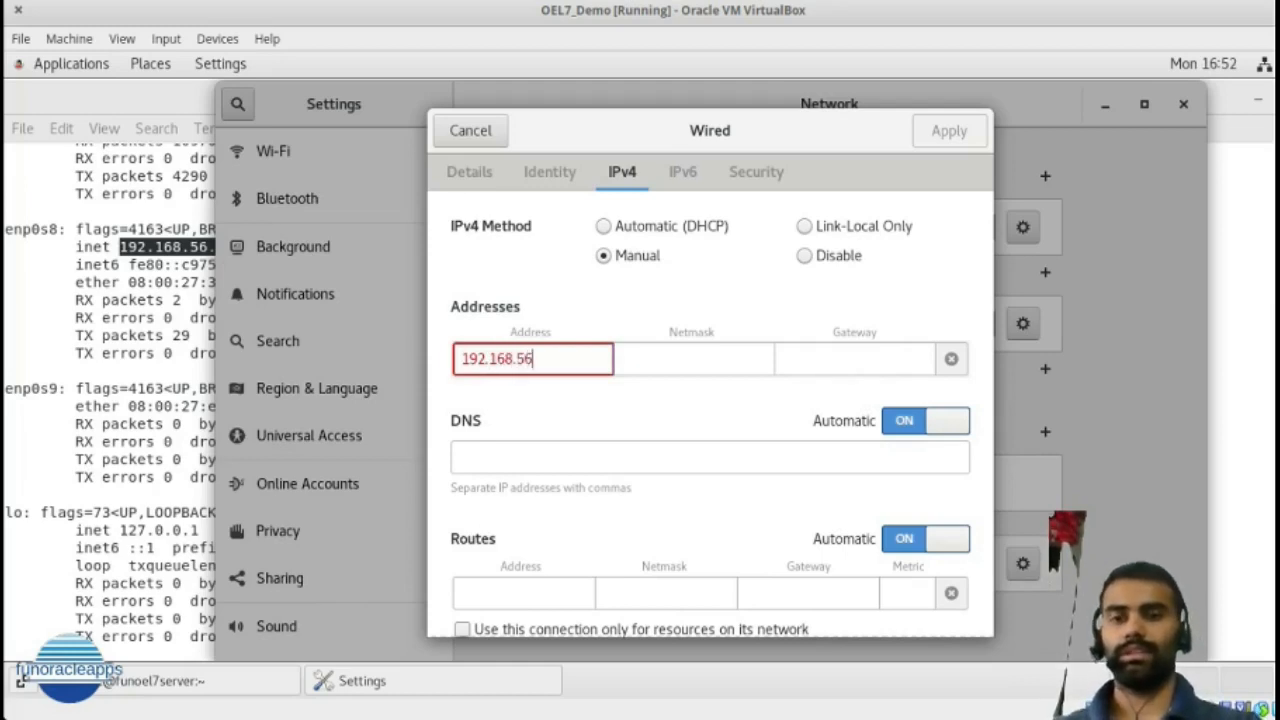
type(".")
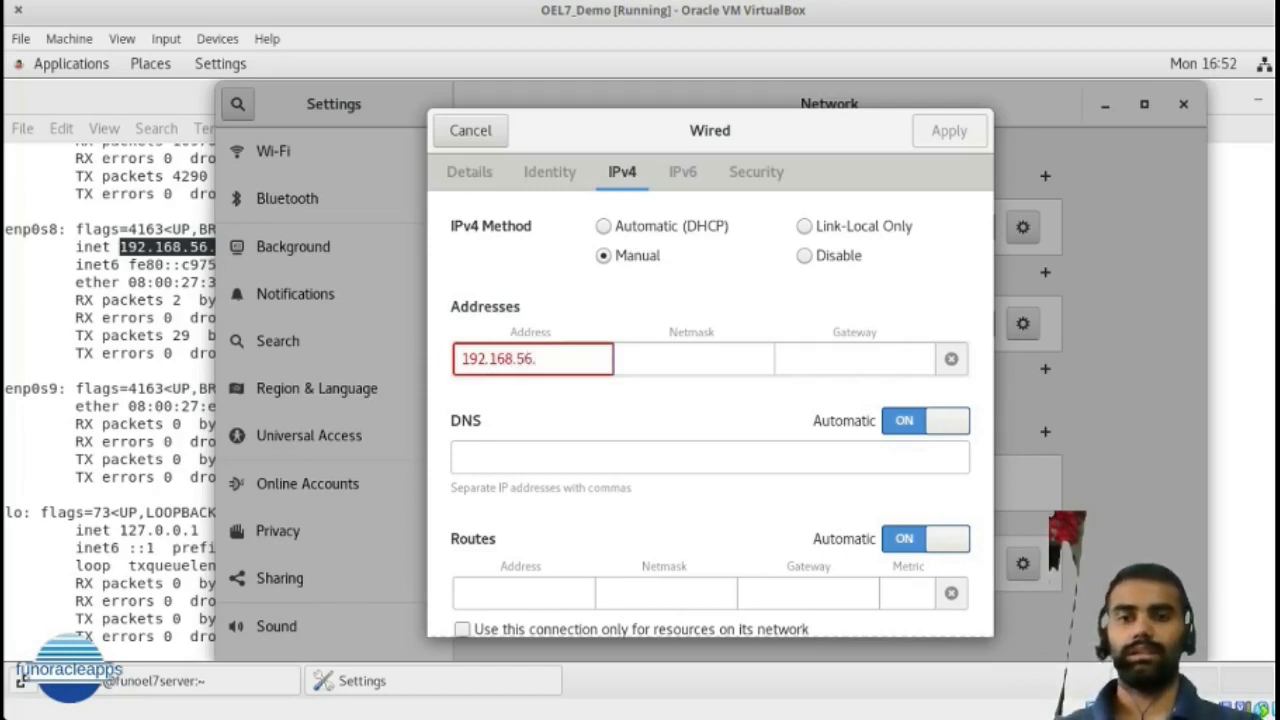
type("11")
key("Tab")
type("2")
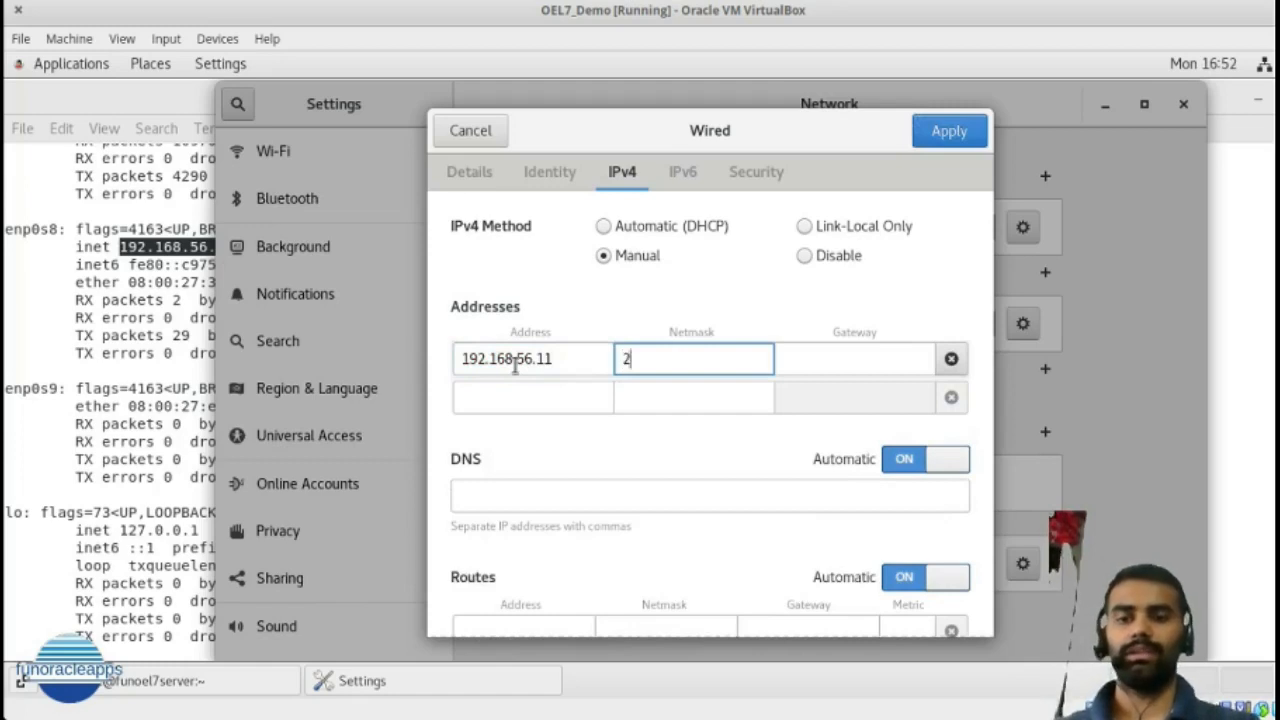
type("55.255.25")
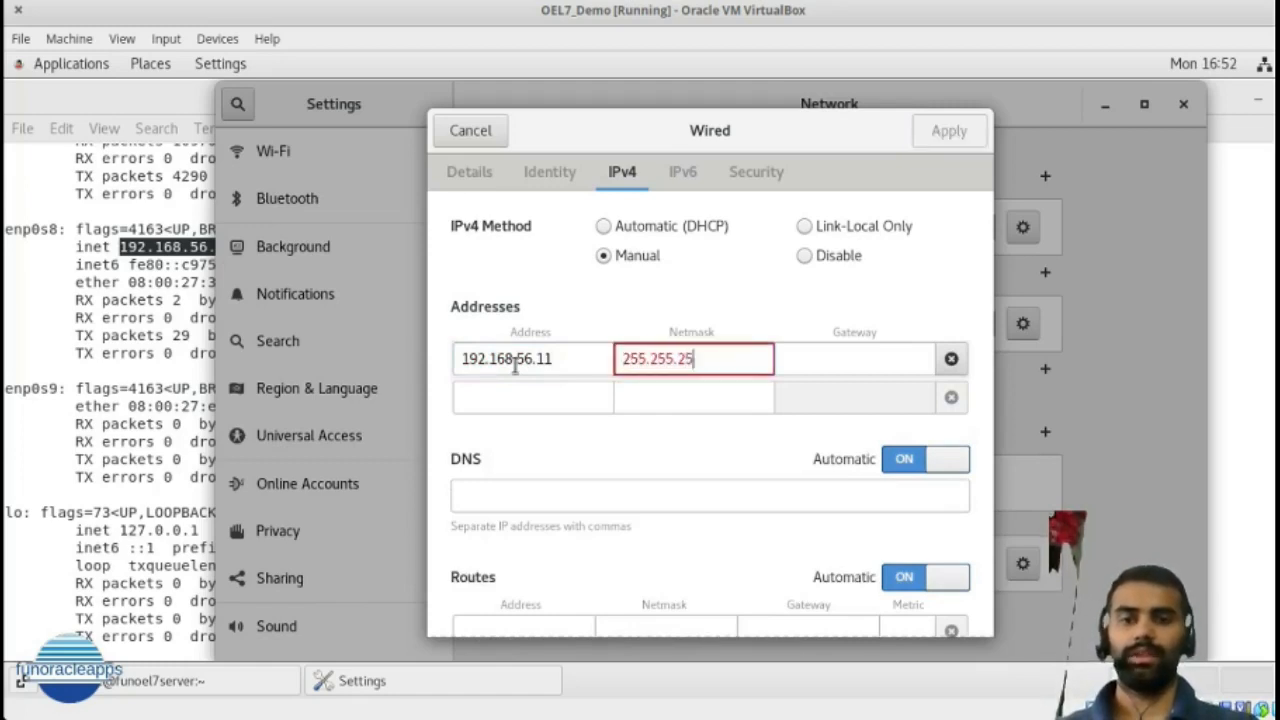
type("5.0")
Check the vboxnet0 adapter's IPv4 network mask in the Host Network Manager properties, and return to the guest window
mouse_move(1080, 690)
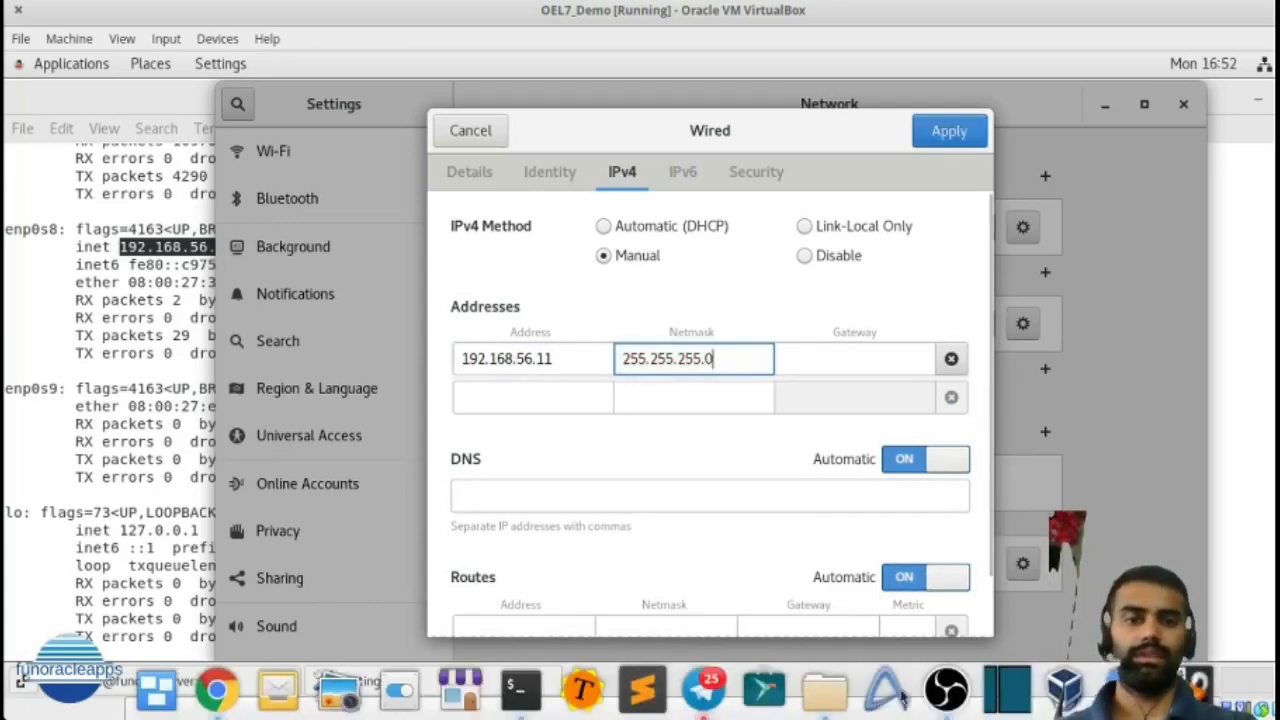
left_click(1078, 690)
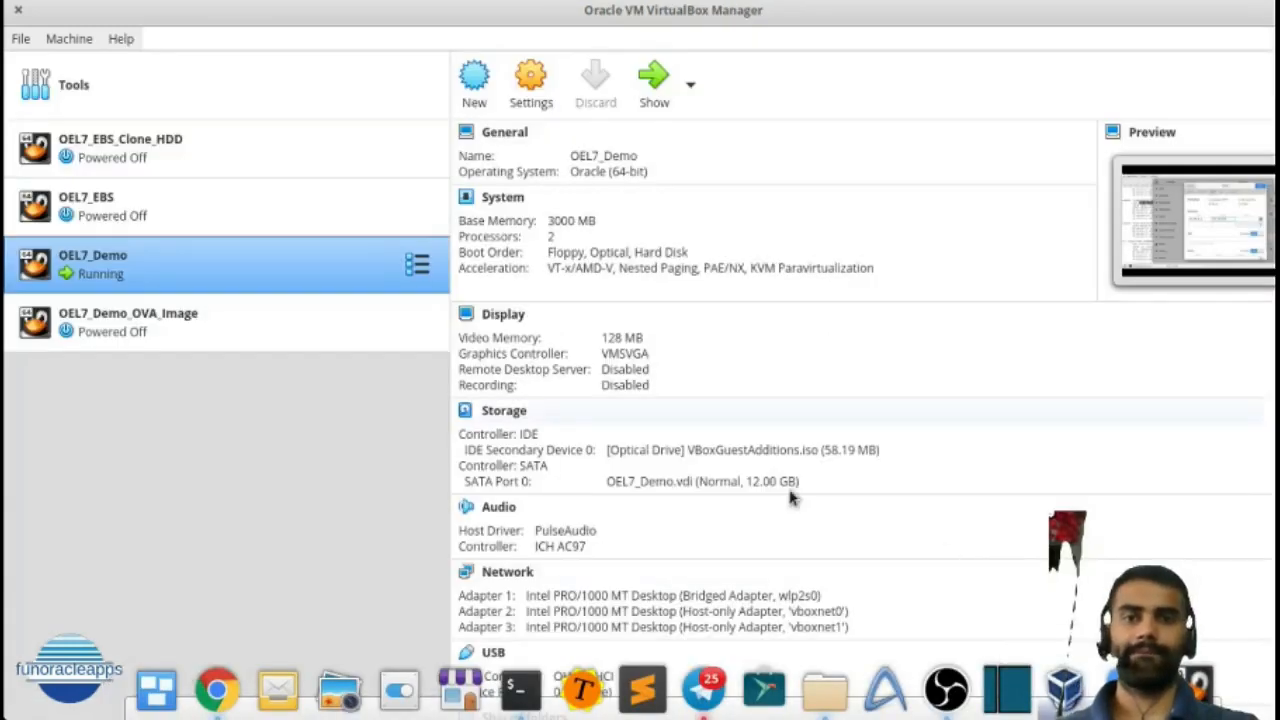
left_click(20, 38)
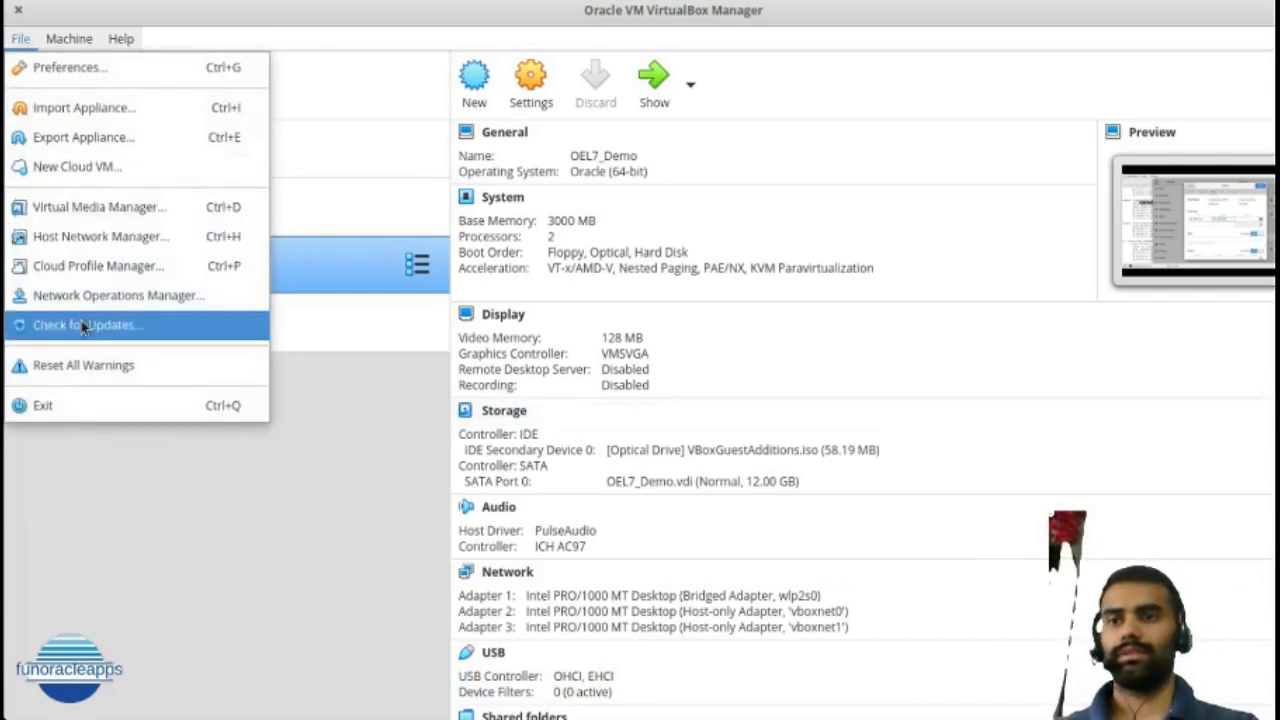
left_click(85, 234)
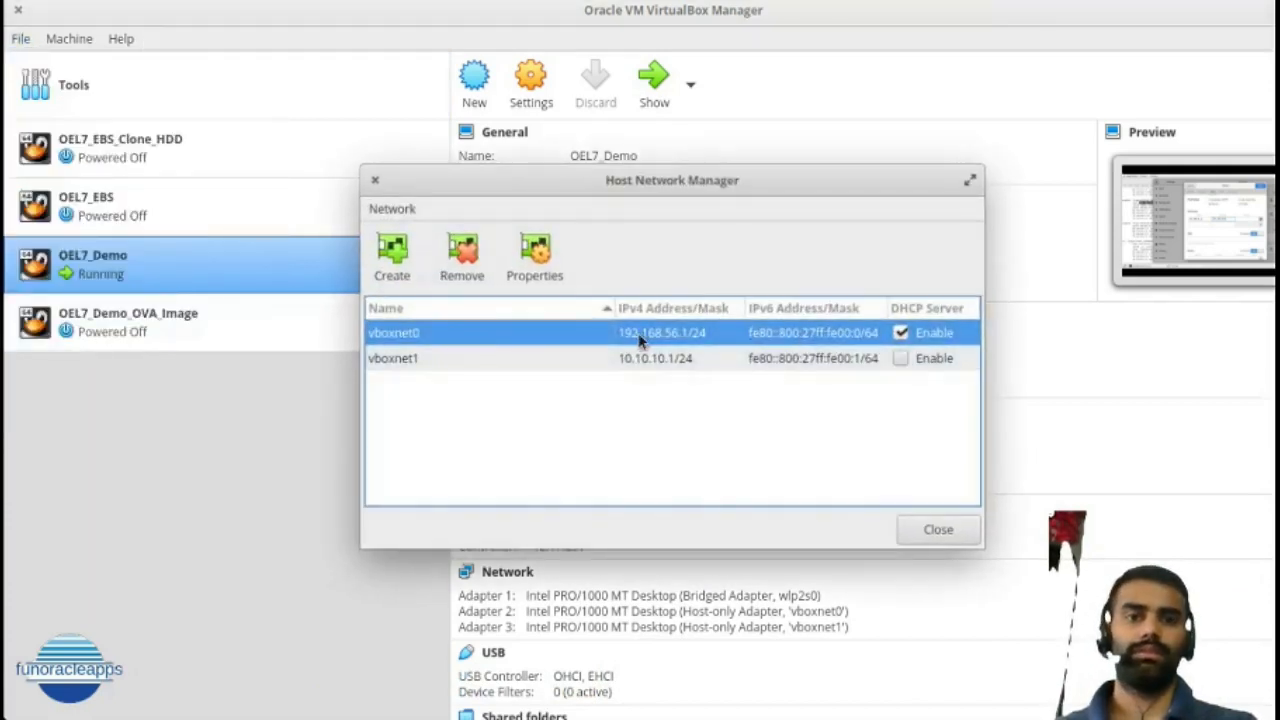
left_click(547, 256)
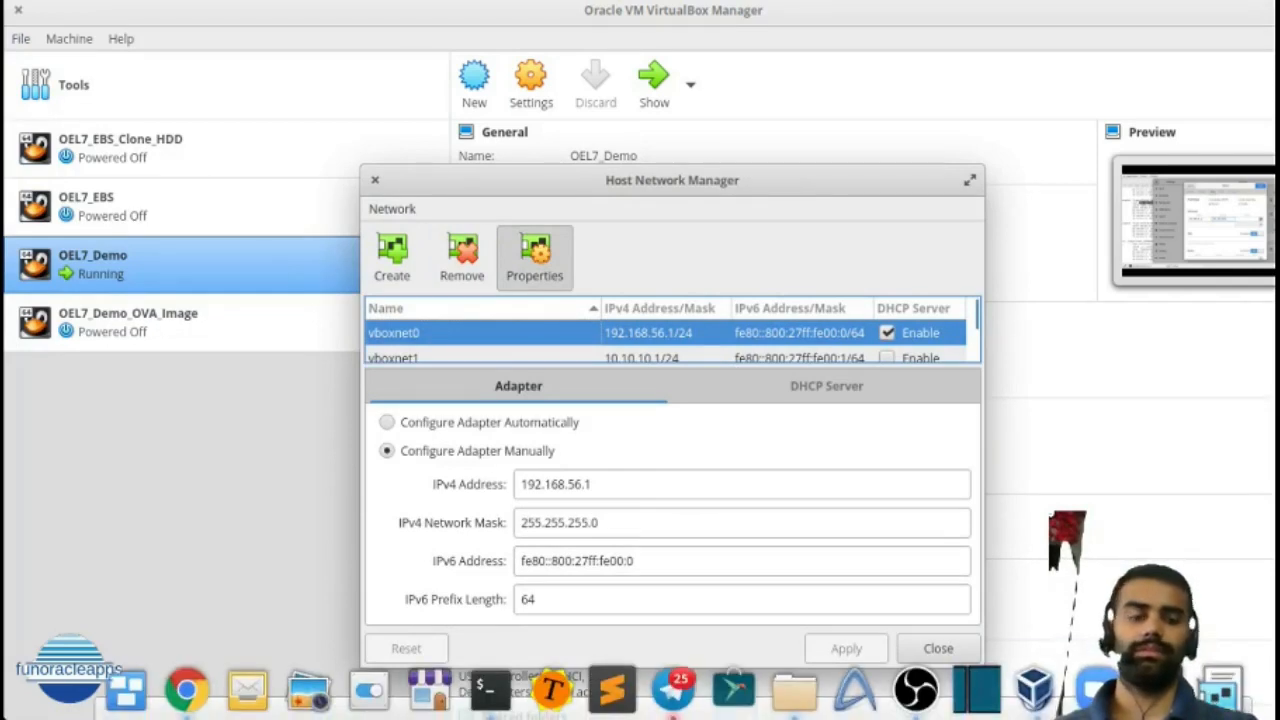
left_click(1045, 700)
left_click(1158, 692)
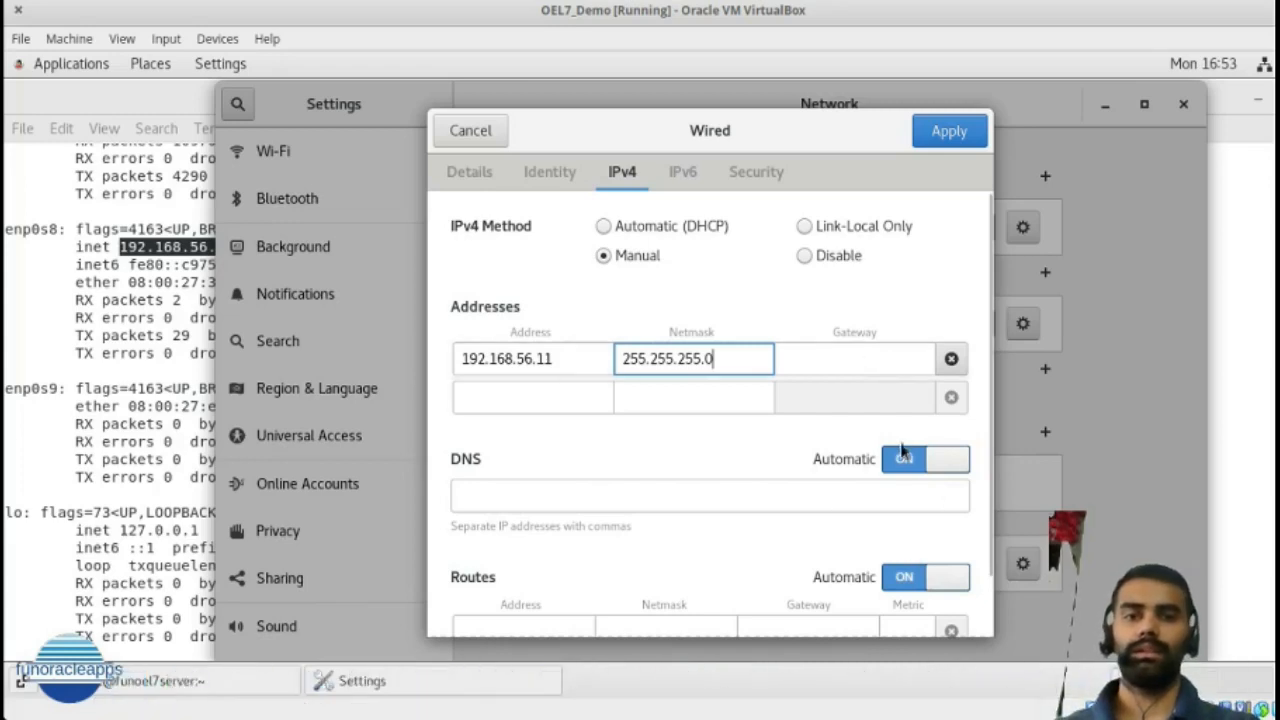
Turn off automatic DNS and automatic routes in the enp0s8 profile, and apply the settings by reconnecting the interface
left_click(910, 583)
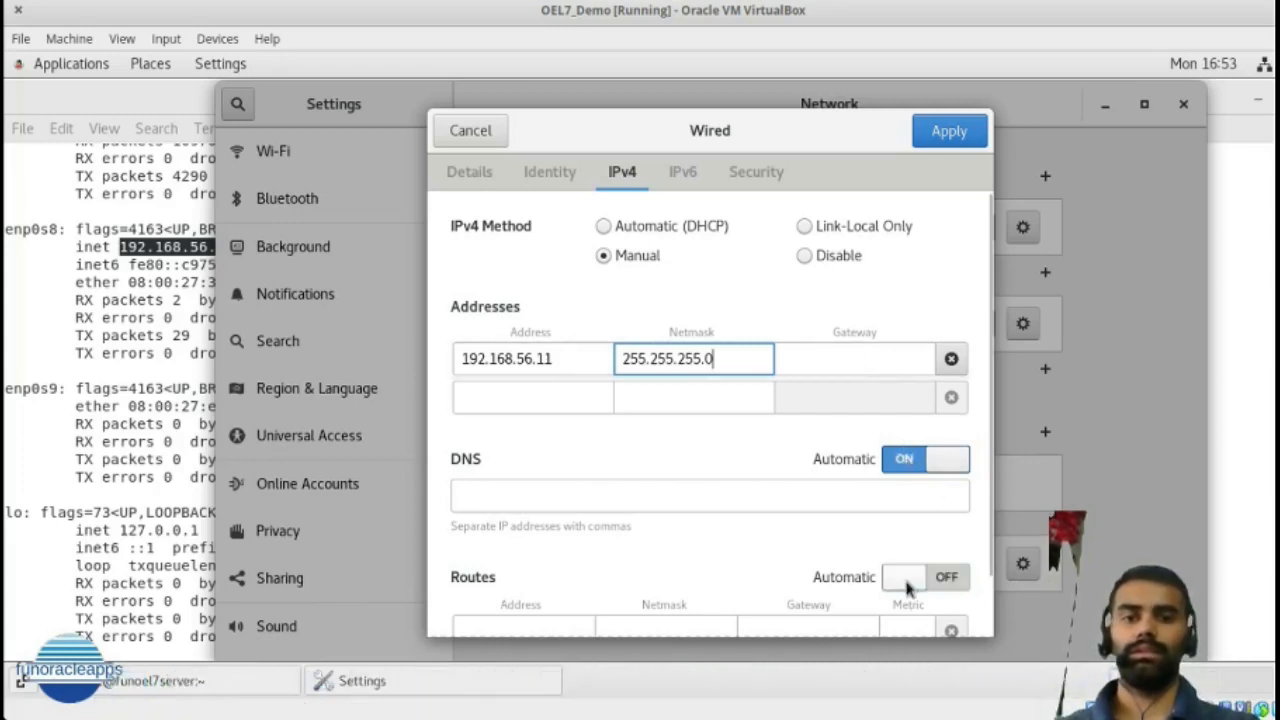
left_click(919, 462)
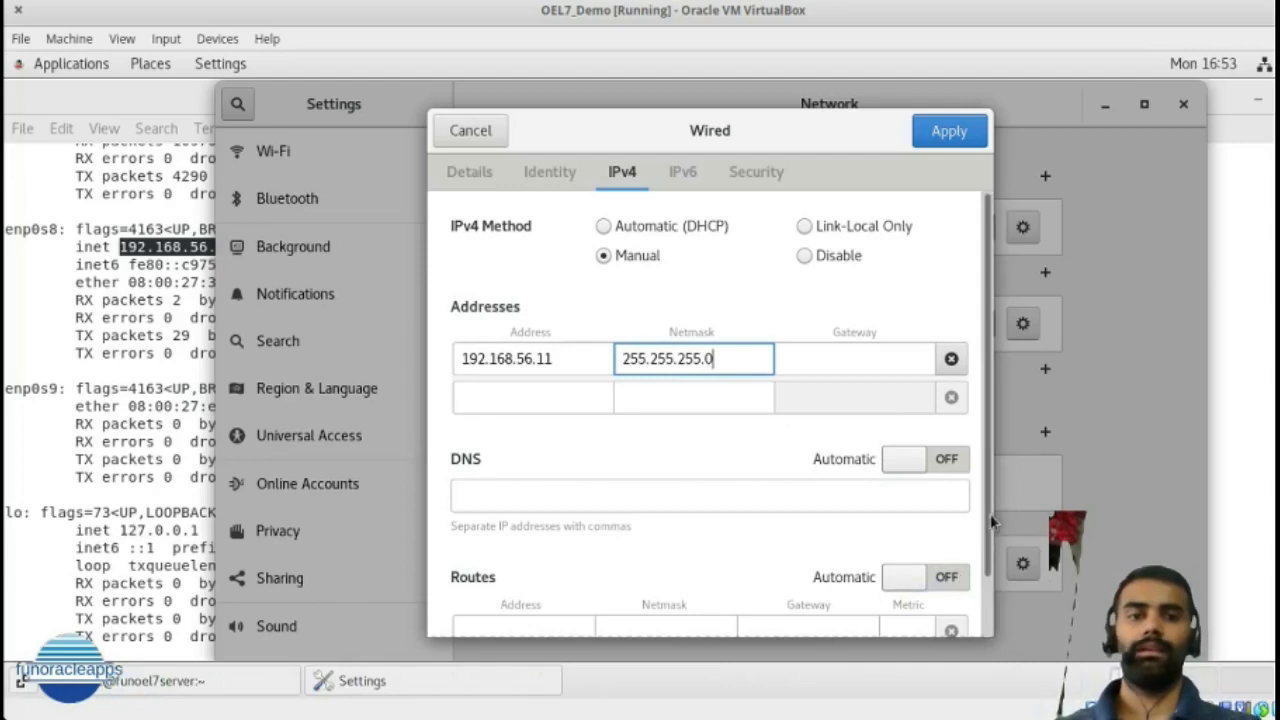
scroll(925, 345, "down", 2)
left_click(935, 133)
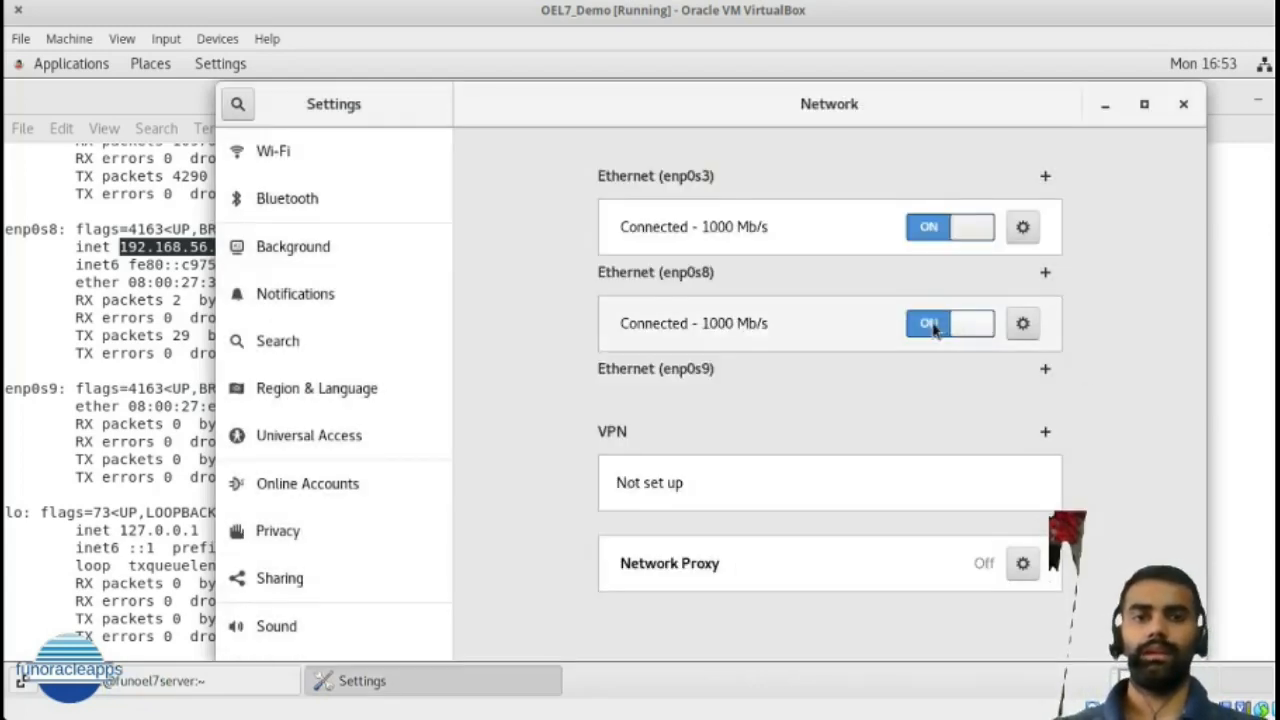
left_click(930, 325)
left_click(930, 325)
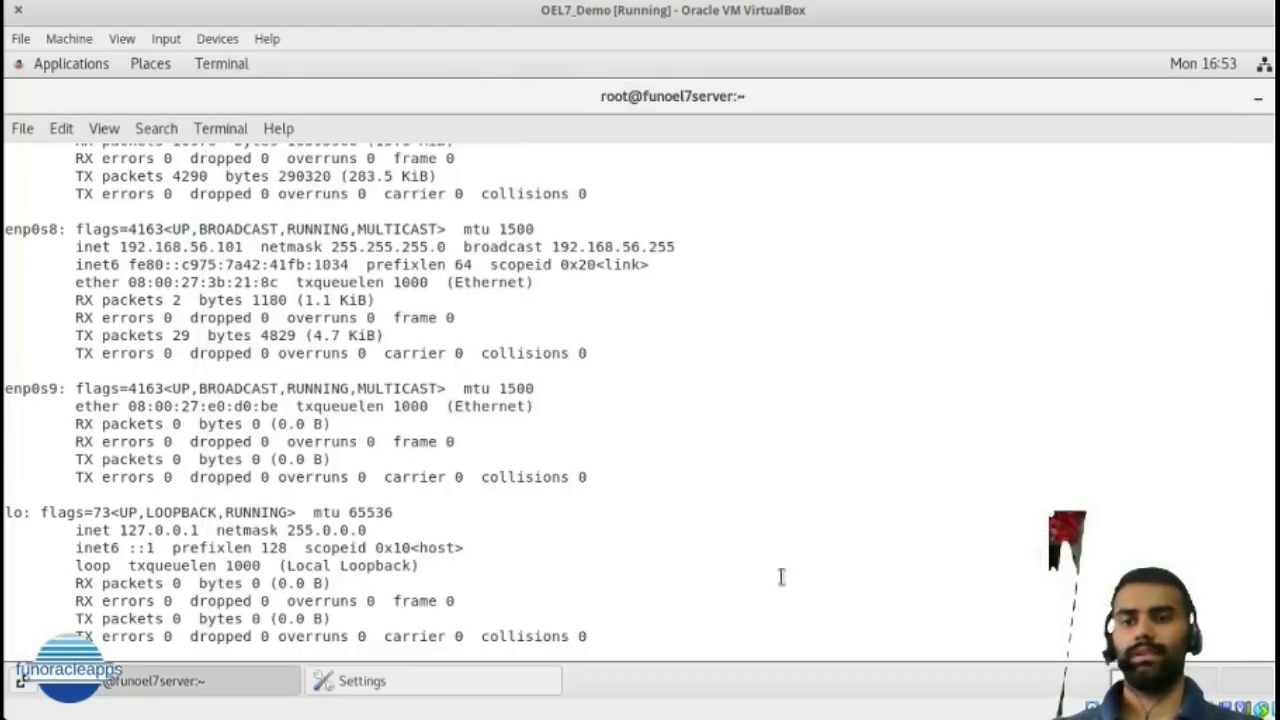
Rerun ifconfig in the guest terminal and verify the new inet address of enp0s8
key("Up")
key("Return")
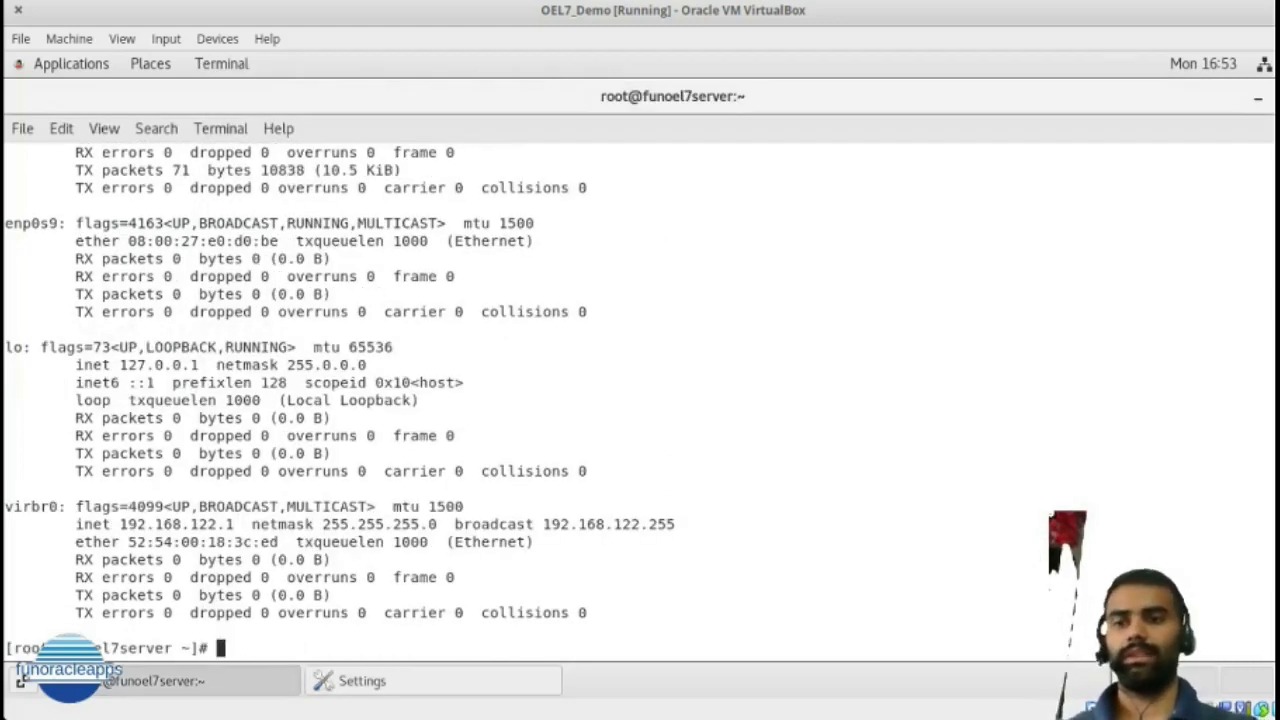
scroll(168, 300, "up", 4)
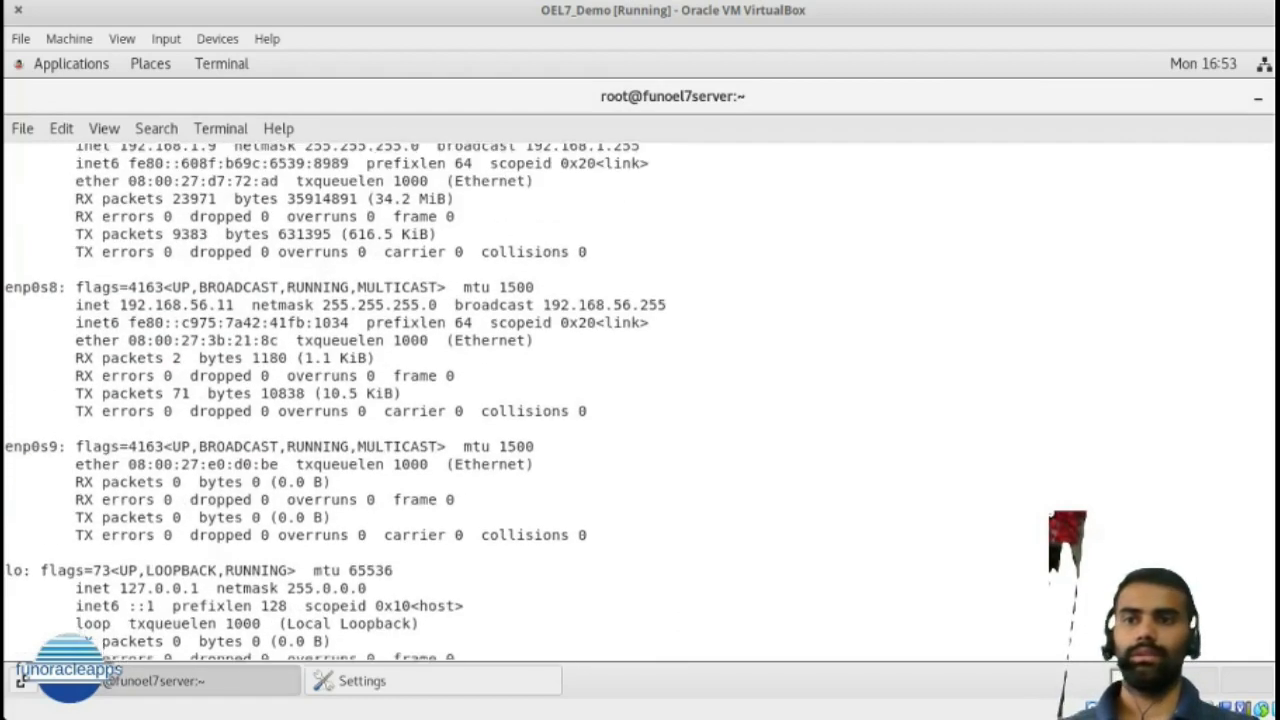
double_click(163, 300)
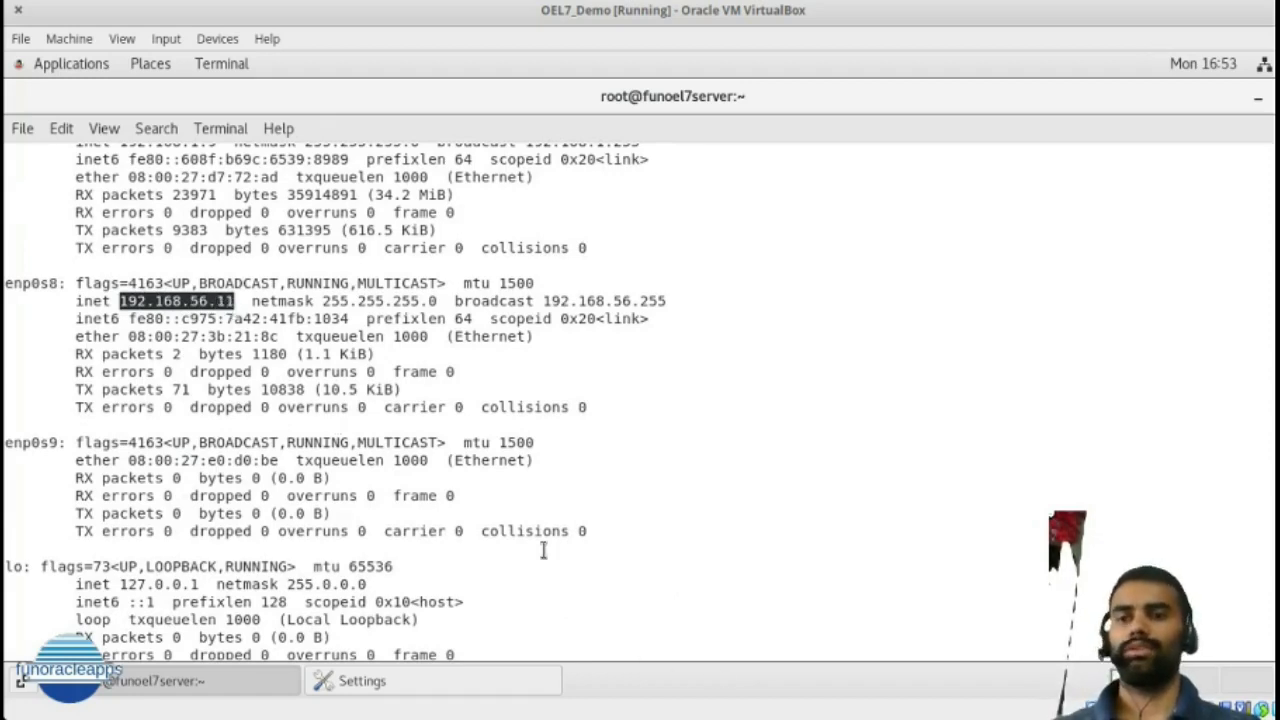
double_click(174, 300)
double_click(170, 300)
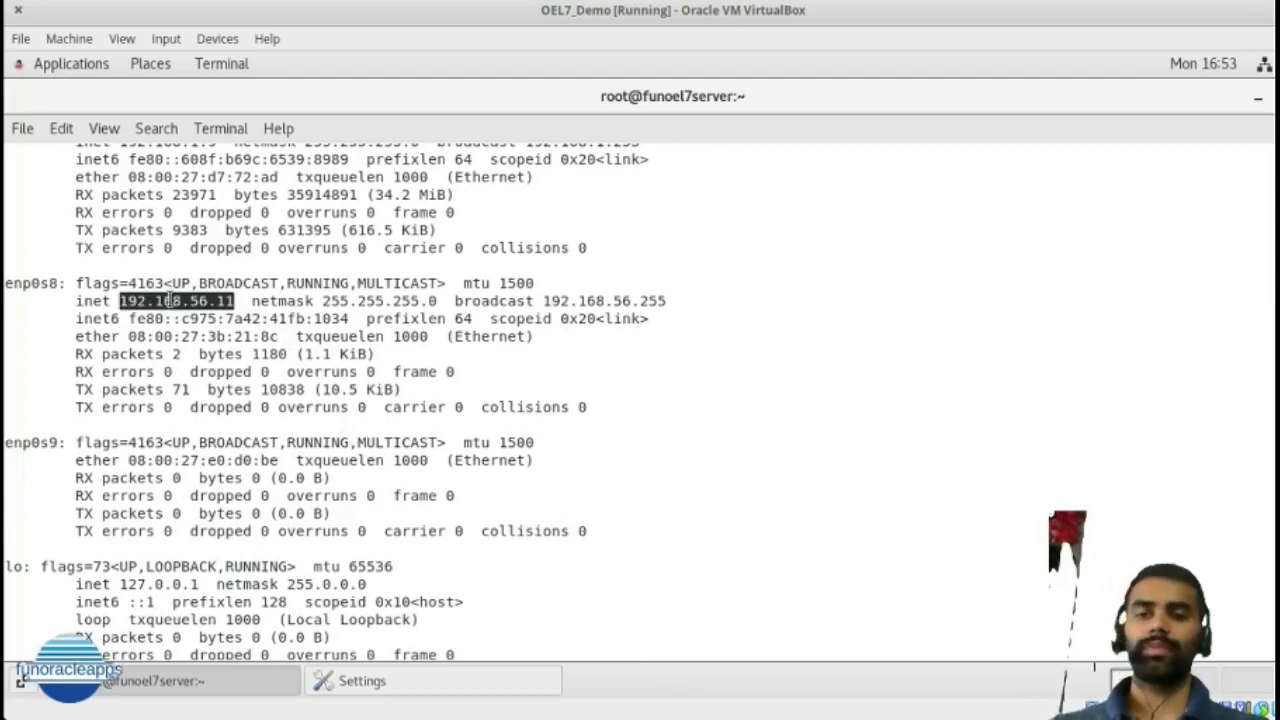
Switch to the host terminal, place it beside the guest's ifconfig output, and get fresh prompt lines
mouse_move(610, 695)
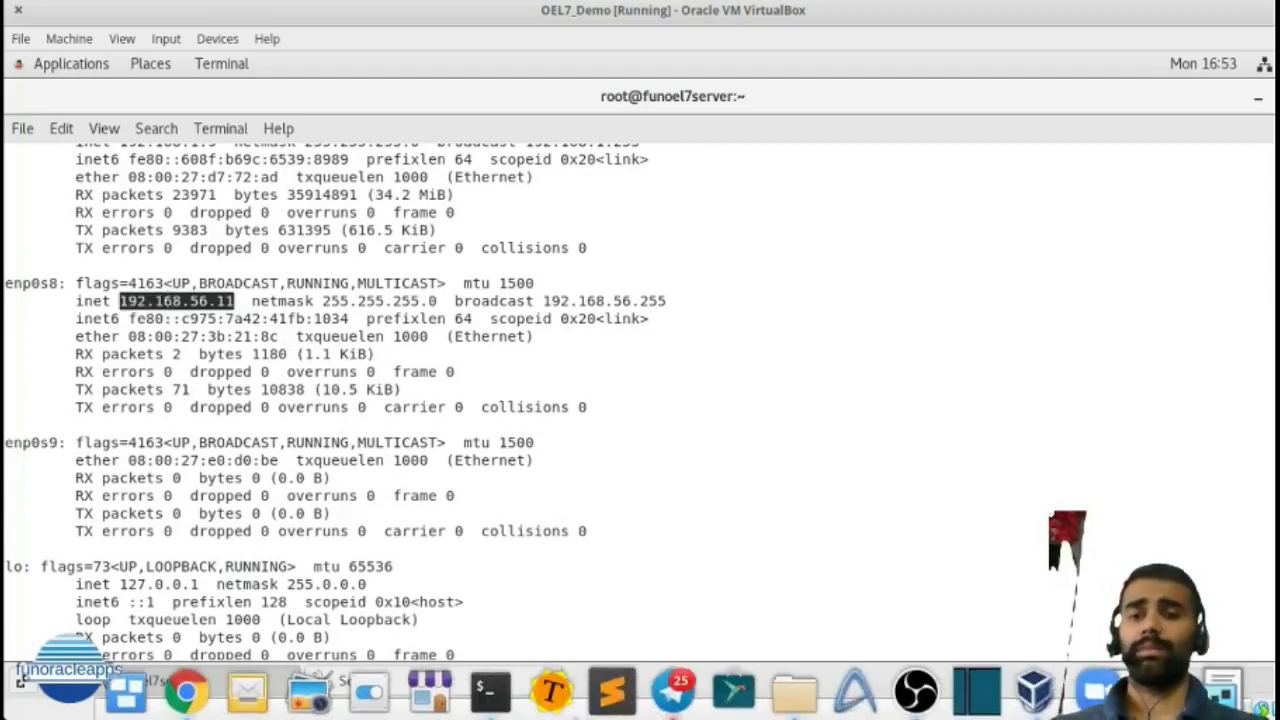
left_click(492, 697)
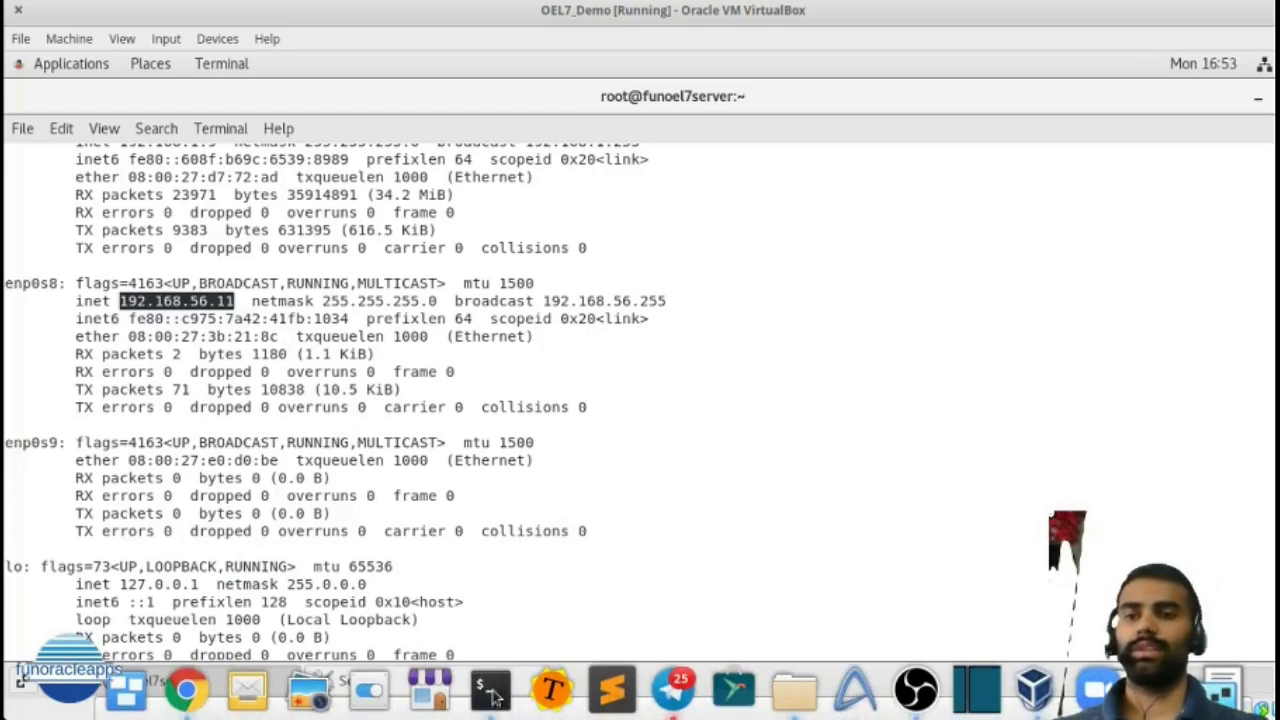
left_click_drag(728, 47, 887, 80)
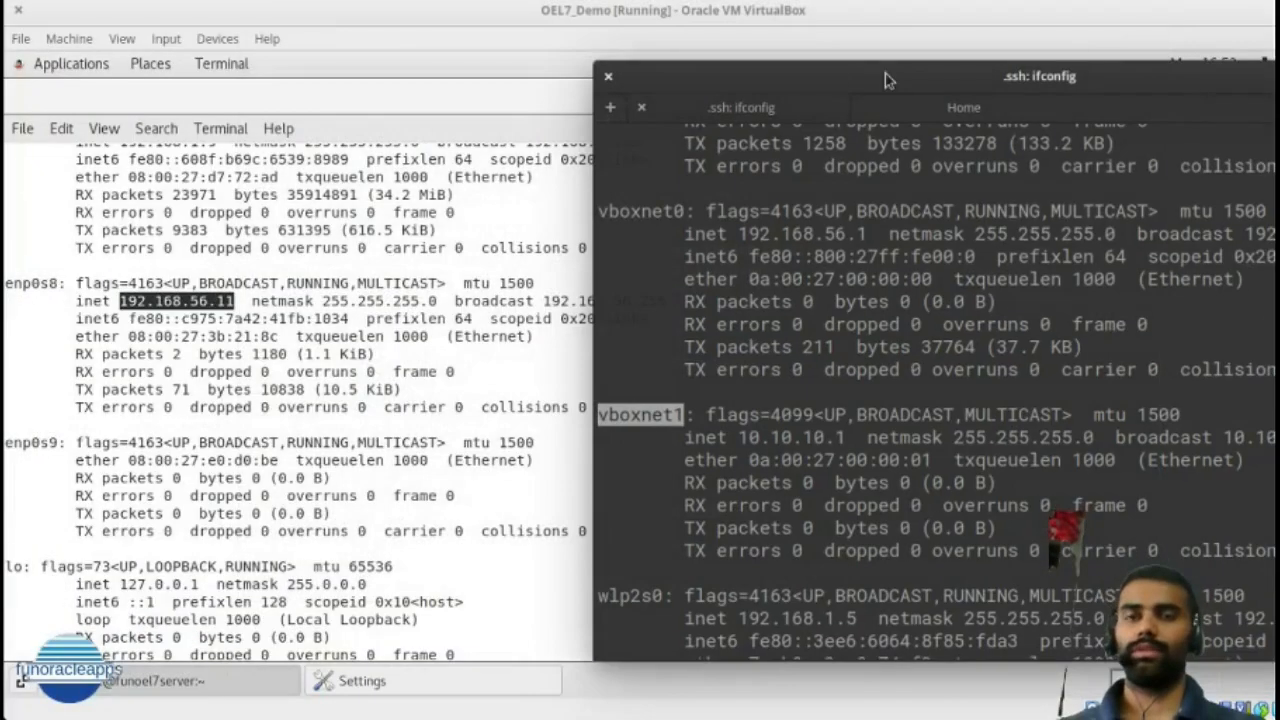
key("Return")
key("Return")
key("Return")
key("Return")
key("Return")
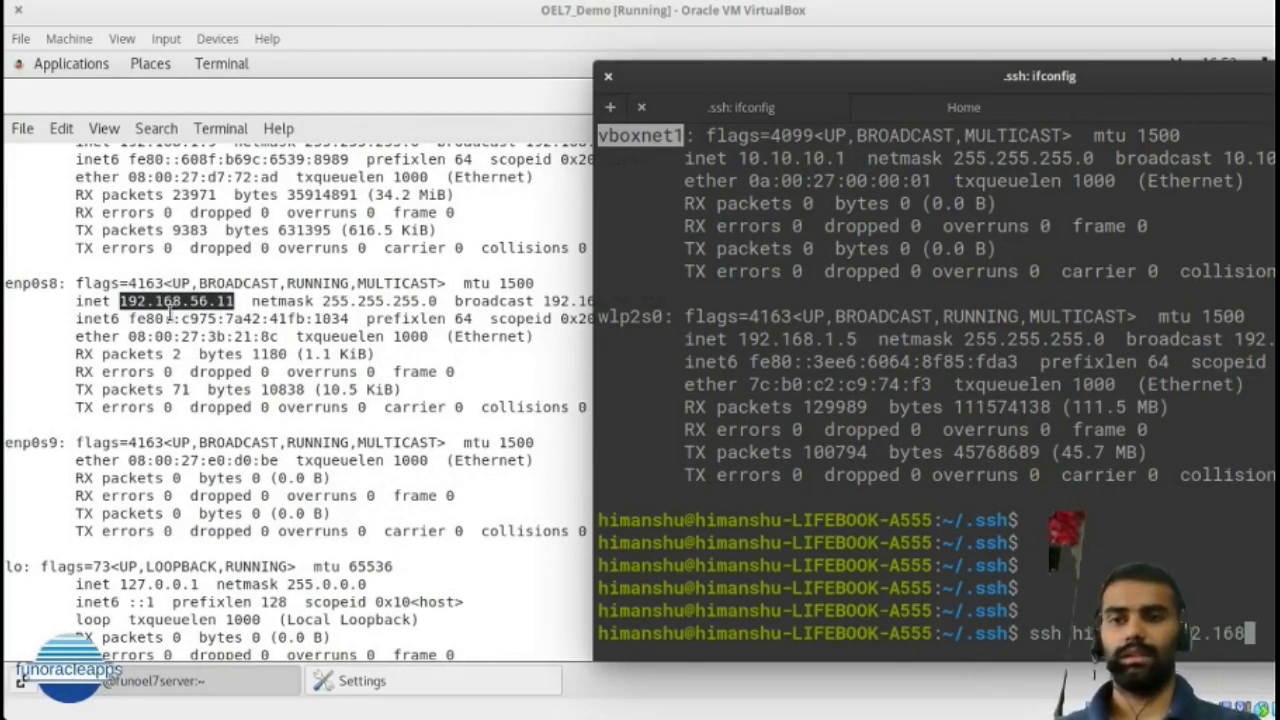
Log in to the guest over SSH at 192.168.56.11, accepting its host key and entering the account password
type(".56")
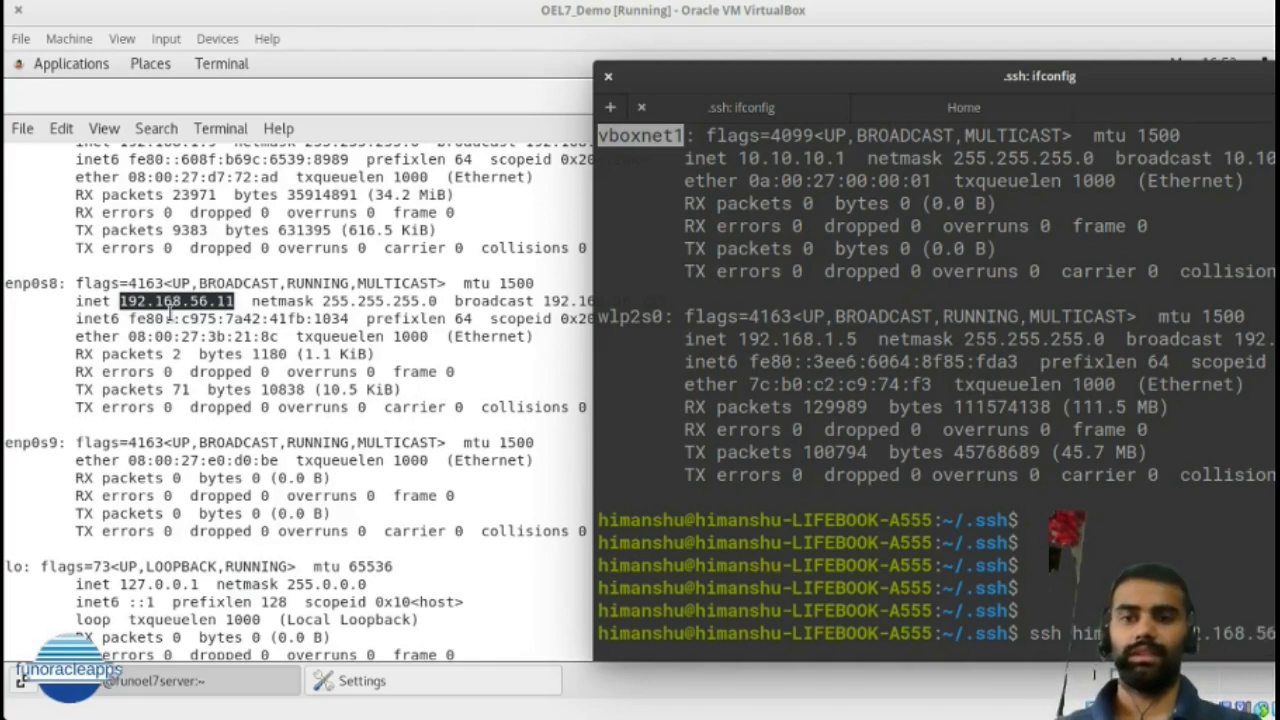
key("Return")
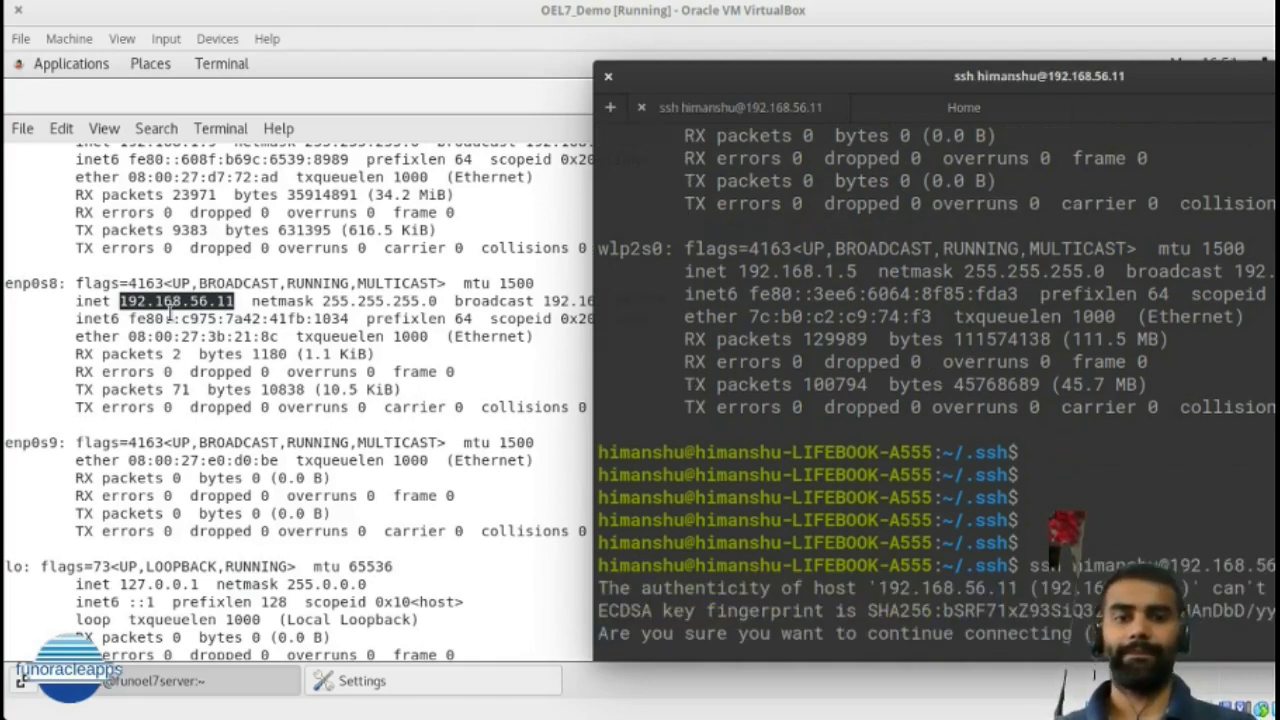
type("yes")
key("Return")
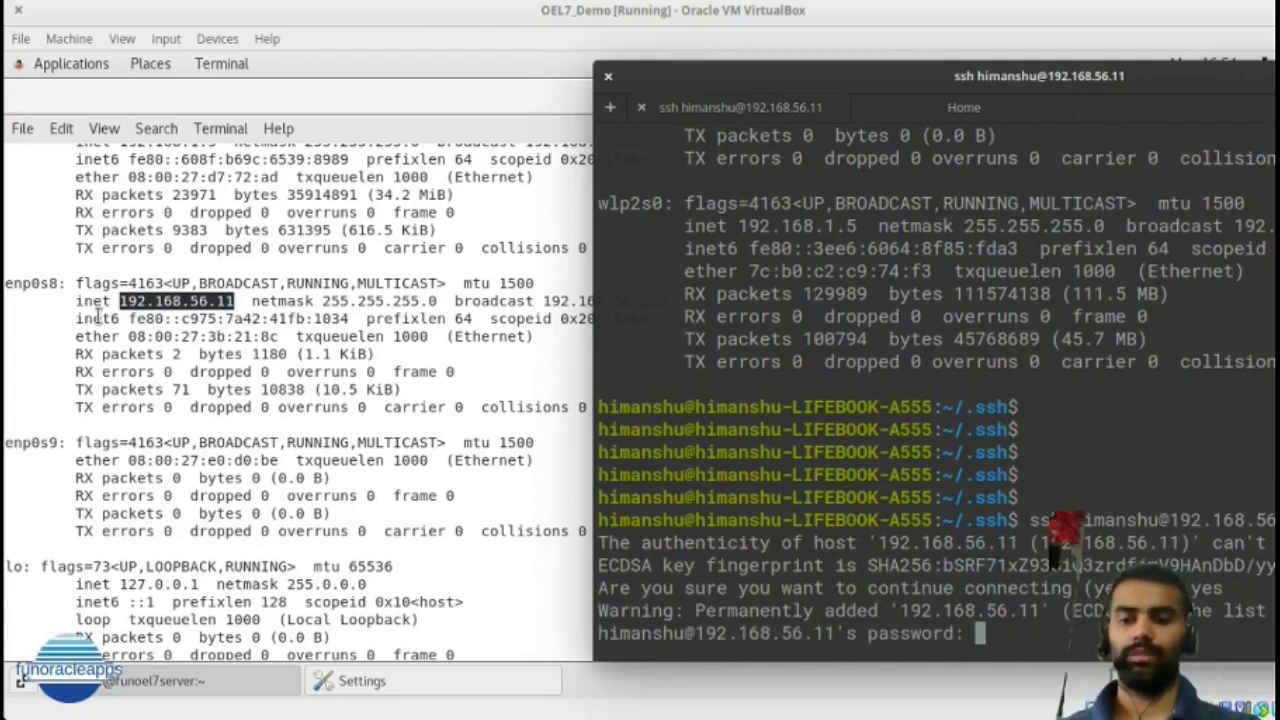
key("Return")
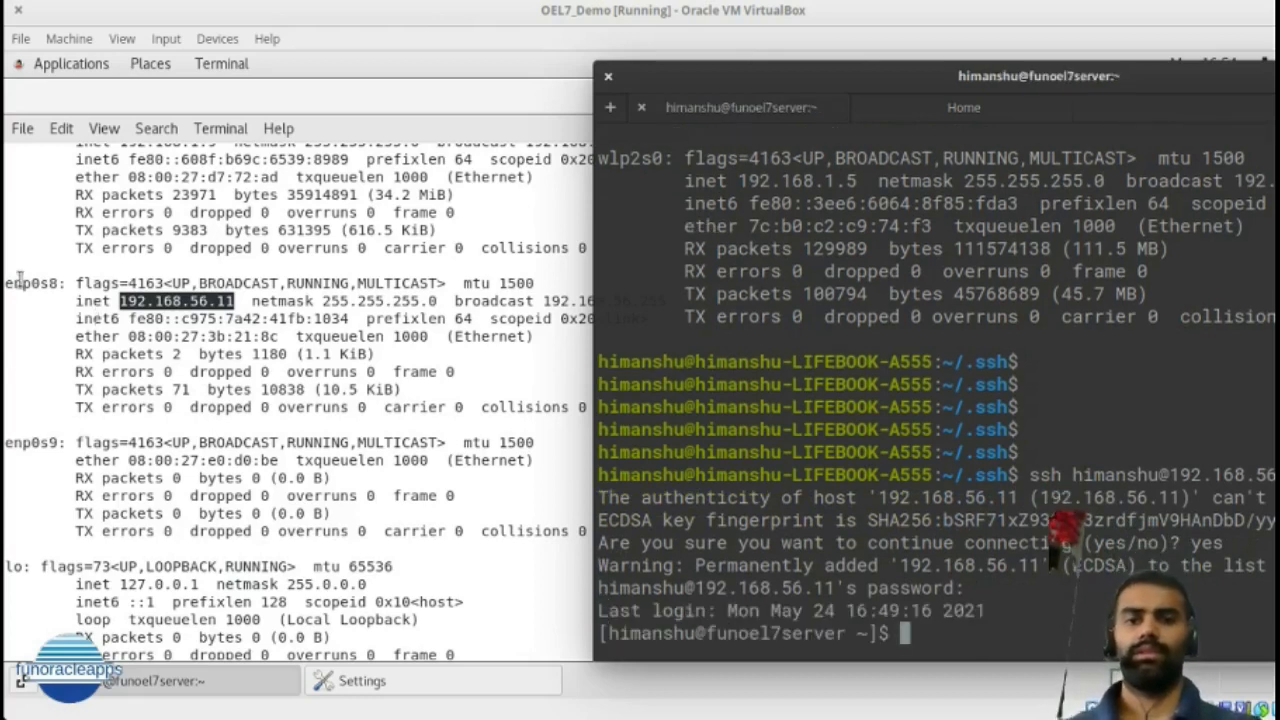
Review the guest windows, and return to the host terminal to examine the IP address used for the SSH session
left_click(183, 530)
key("Return")
key("Return")
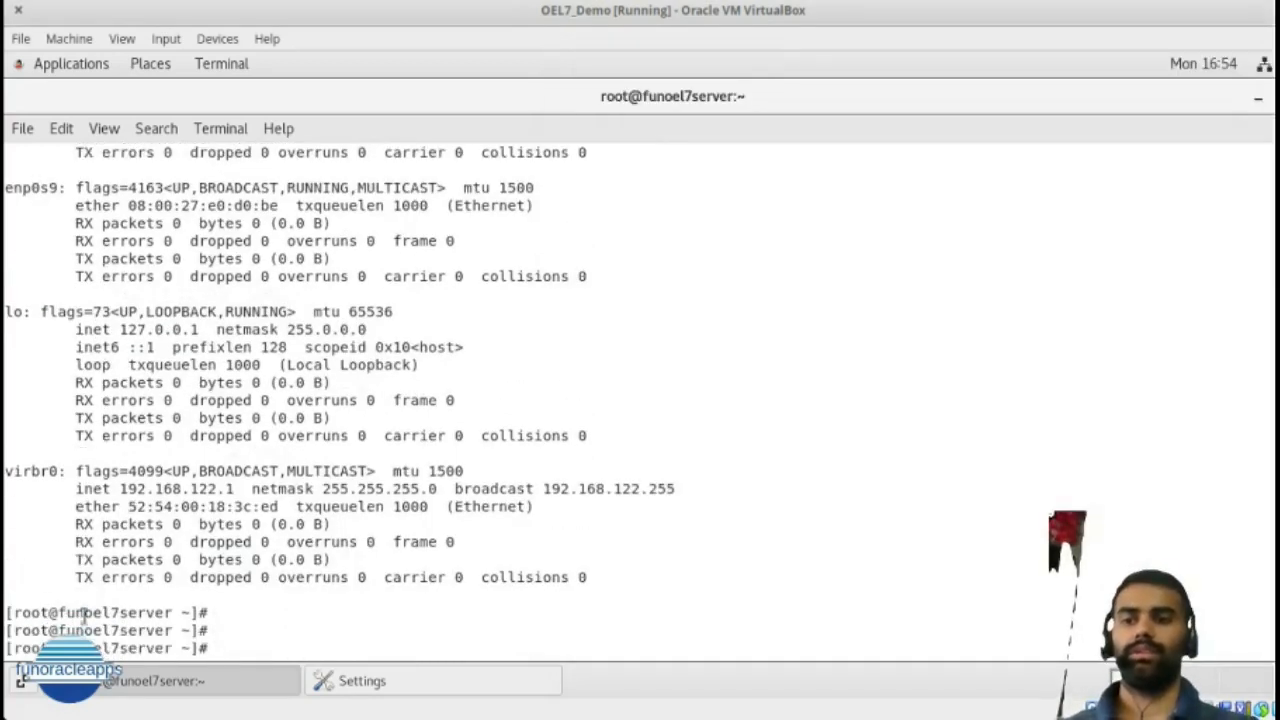
key("alt+Tab")
mouse_move(603, 712)
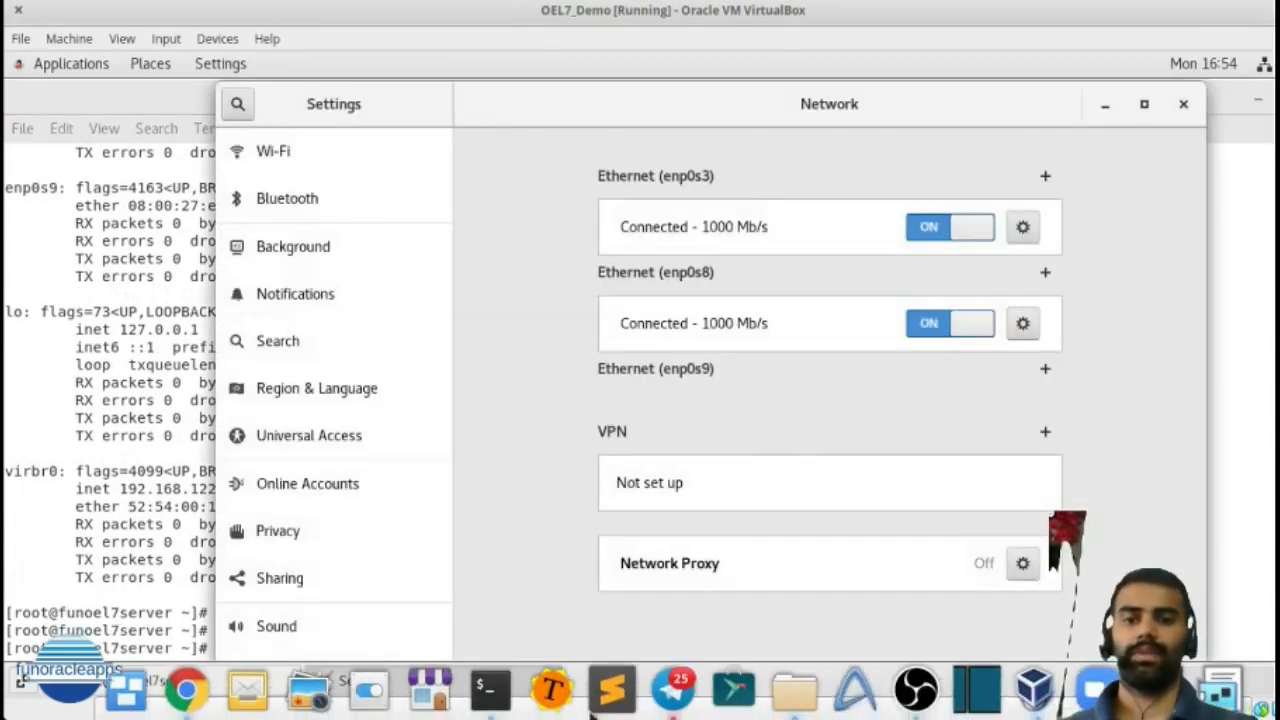
key("alt+Tab")
left_click(511, 699)
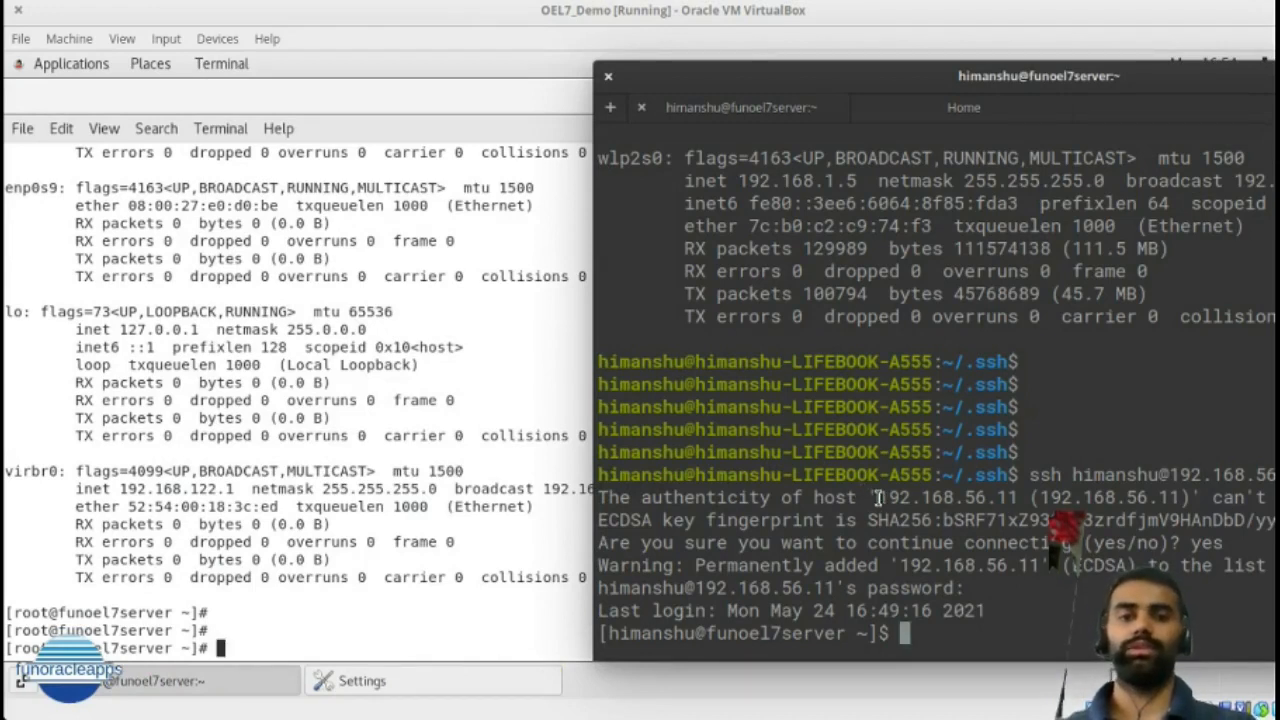
left_click_drag(876, 497, 1017, 497)
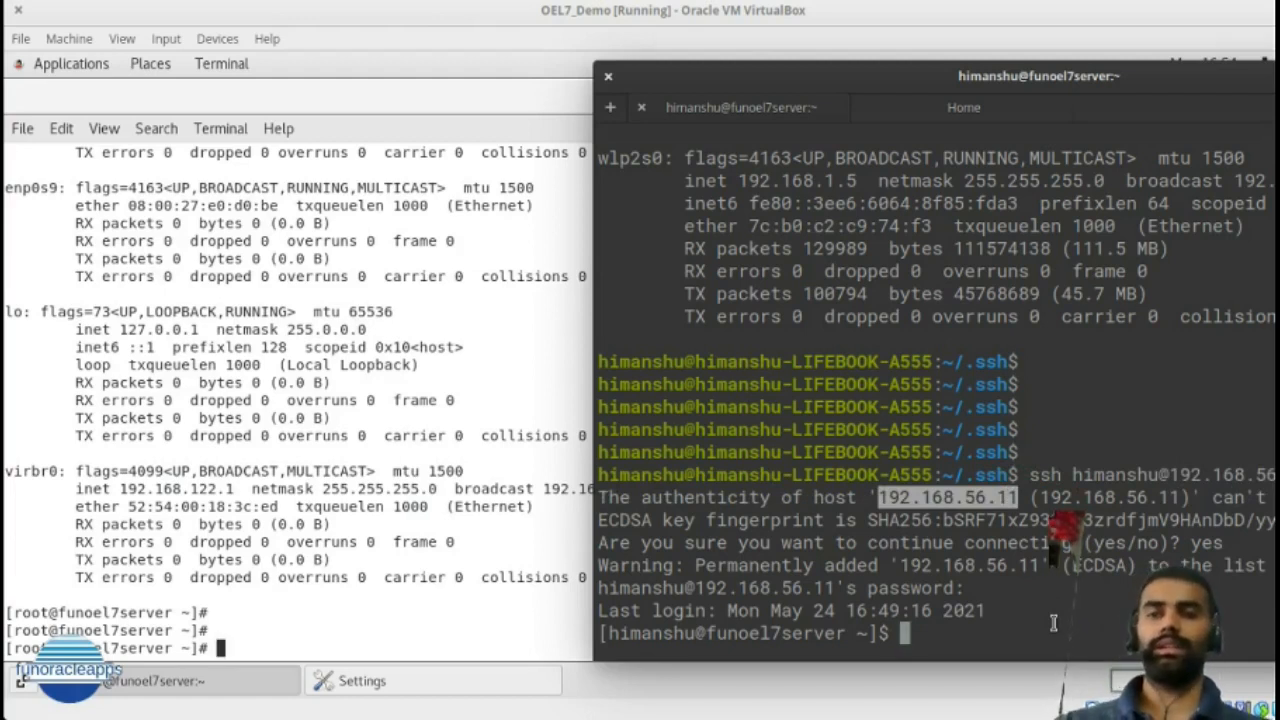
mouse_move(480, 705)
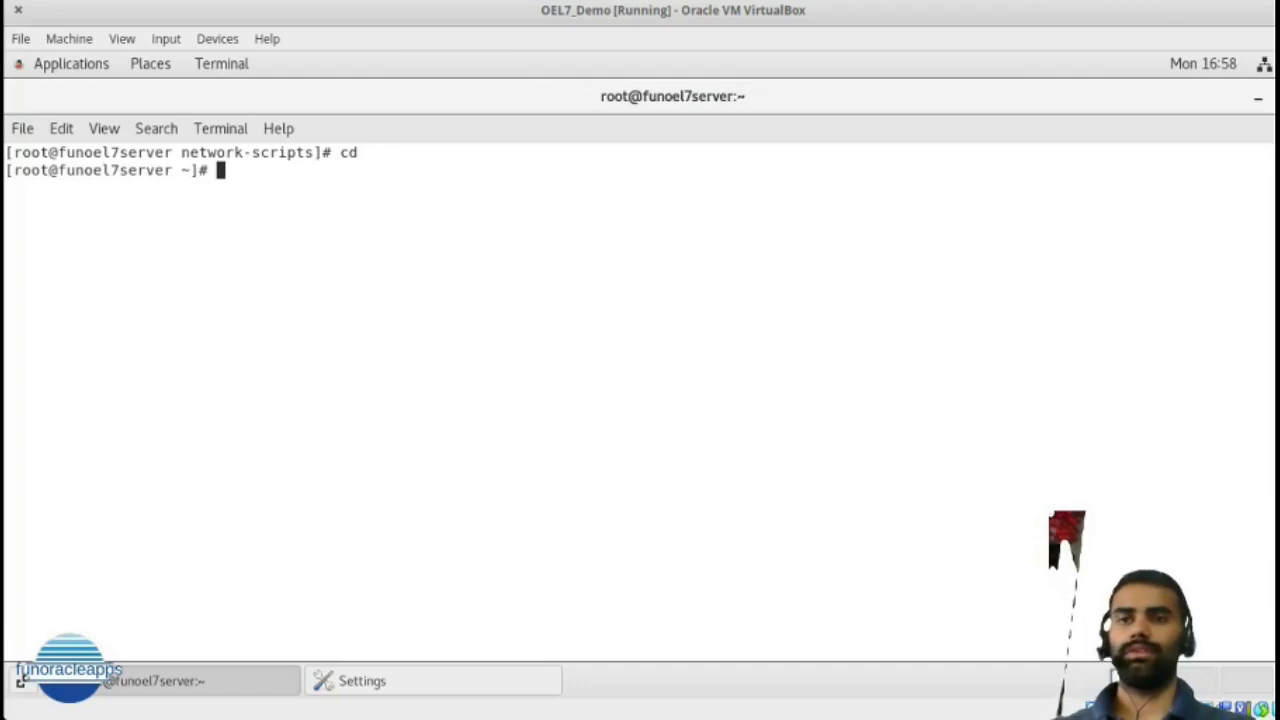
Run ifconfig in the guest terminal and inspect the enp0s9 interface entry
type("ifconfig")
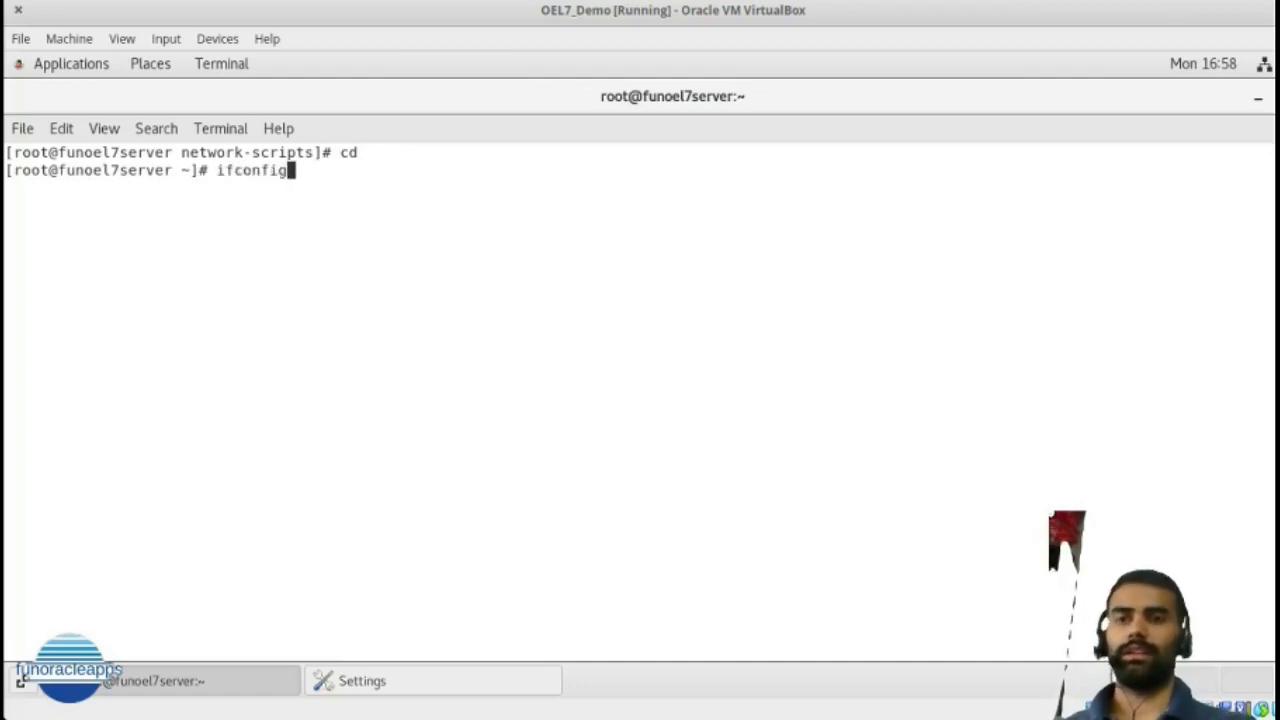
key("Return")
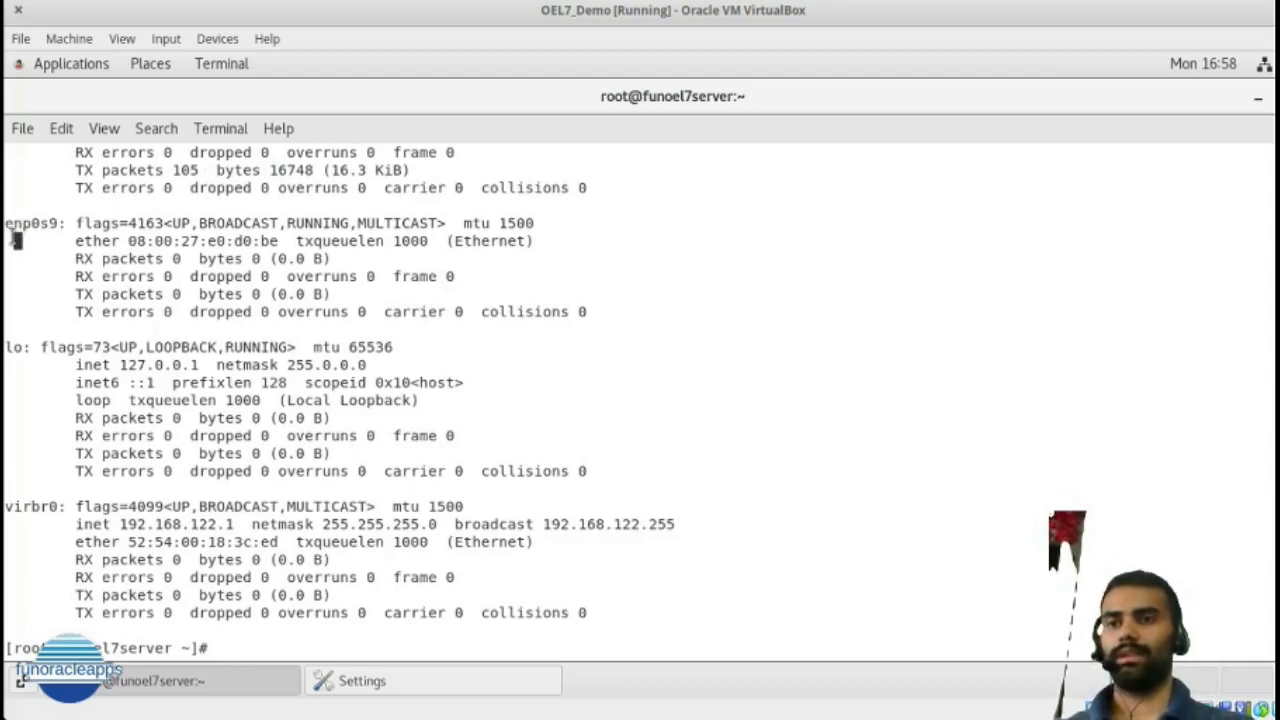
double_click(26, 225)
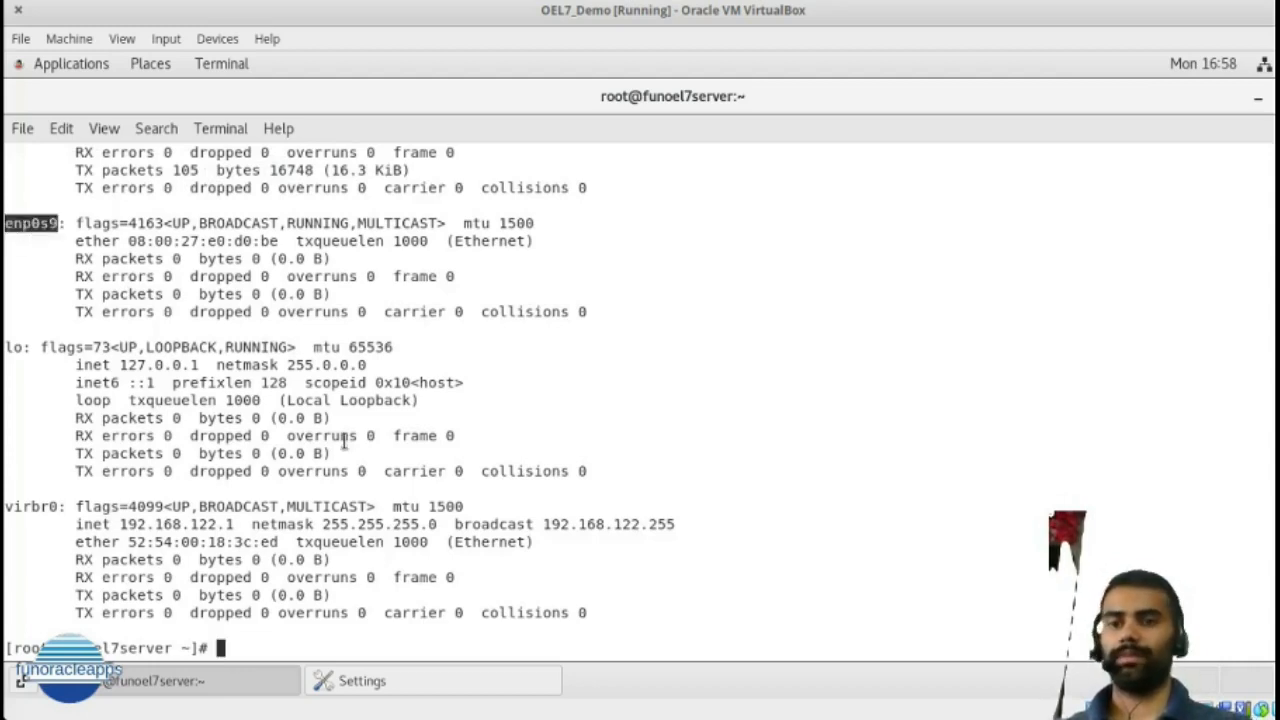
Change the guest terminal's working directory to /etc/sysconfig/network-scripts/
type("cd /et")
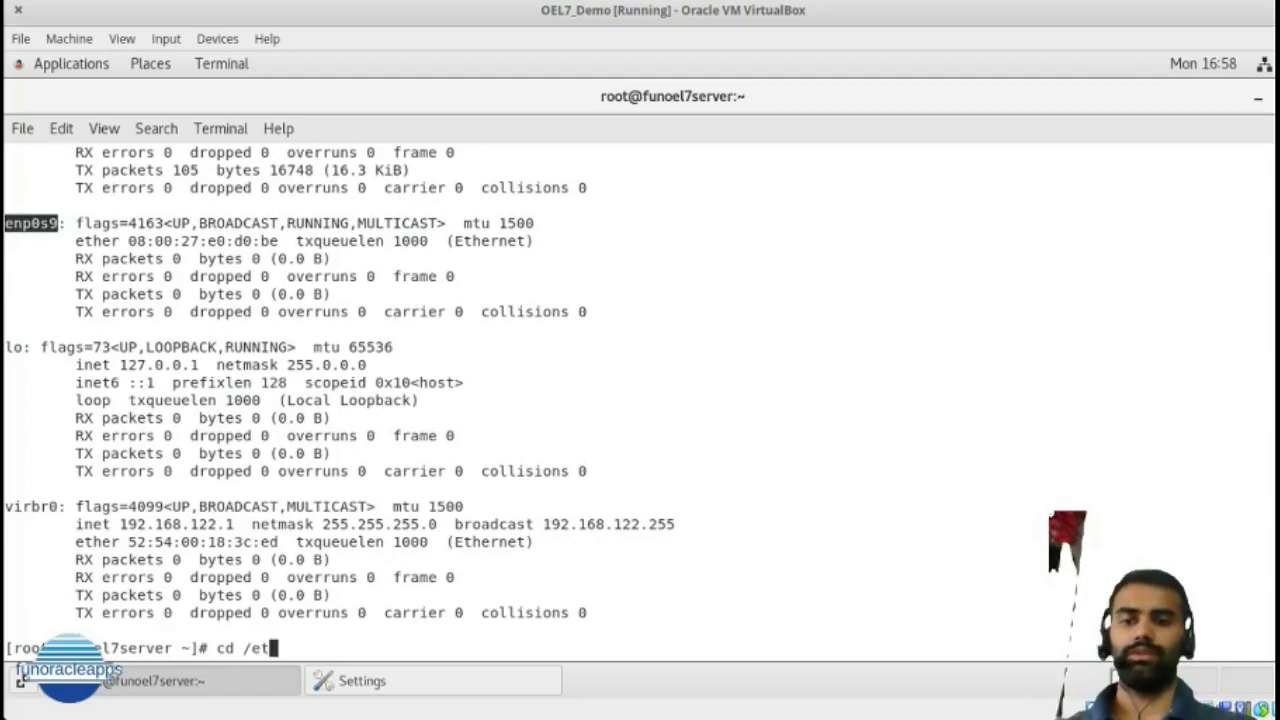
type("c/sysco")
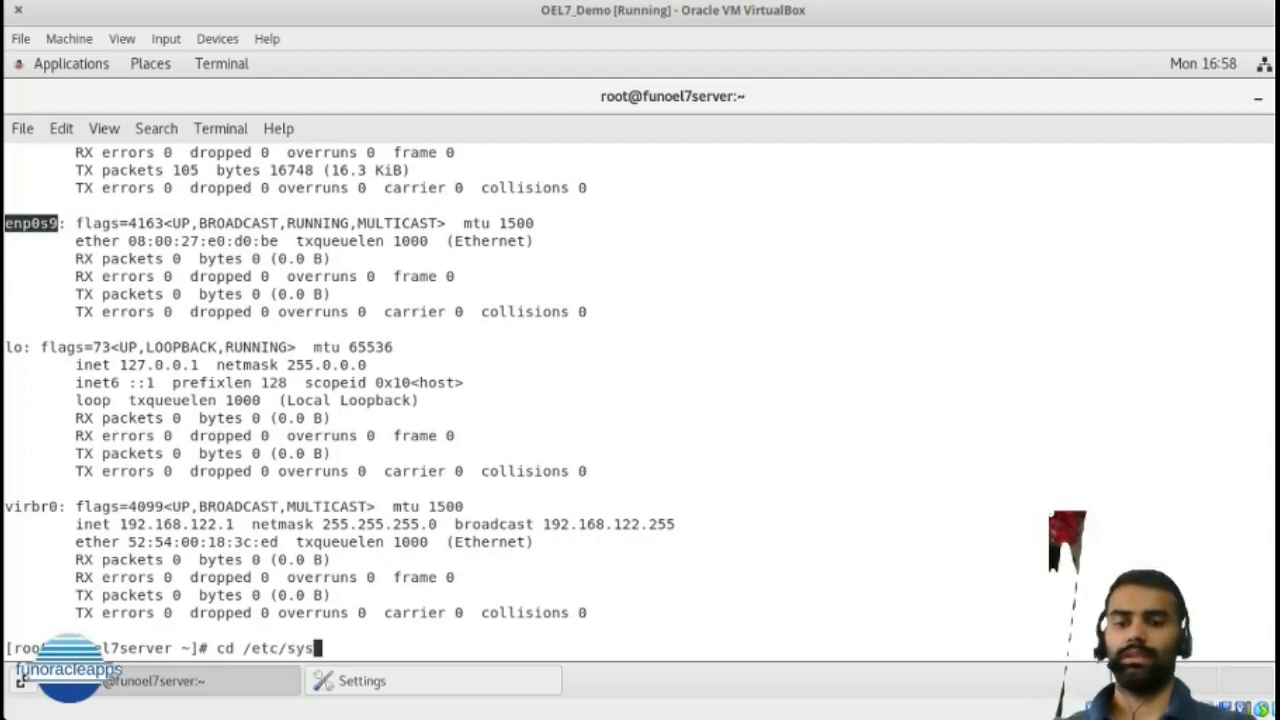
key("Tab")
type("net")
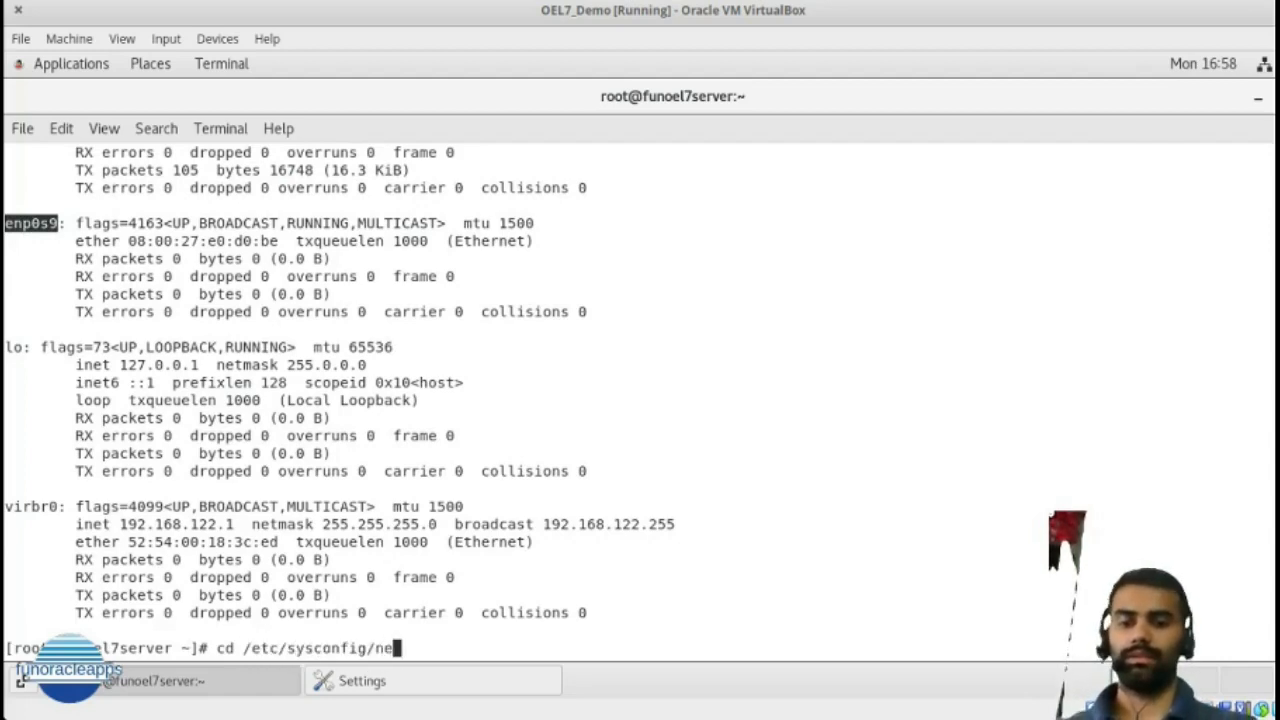
key("Tab")
key("Return")
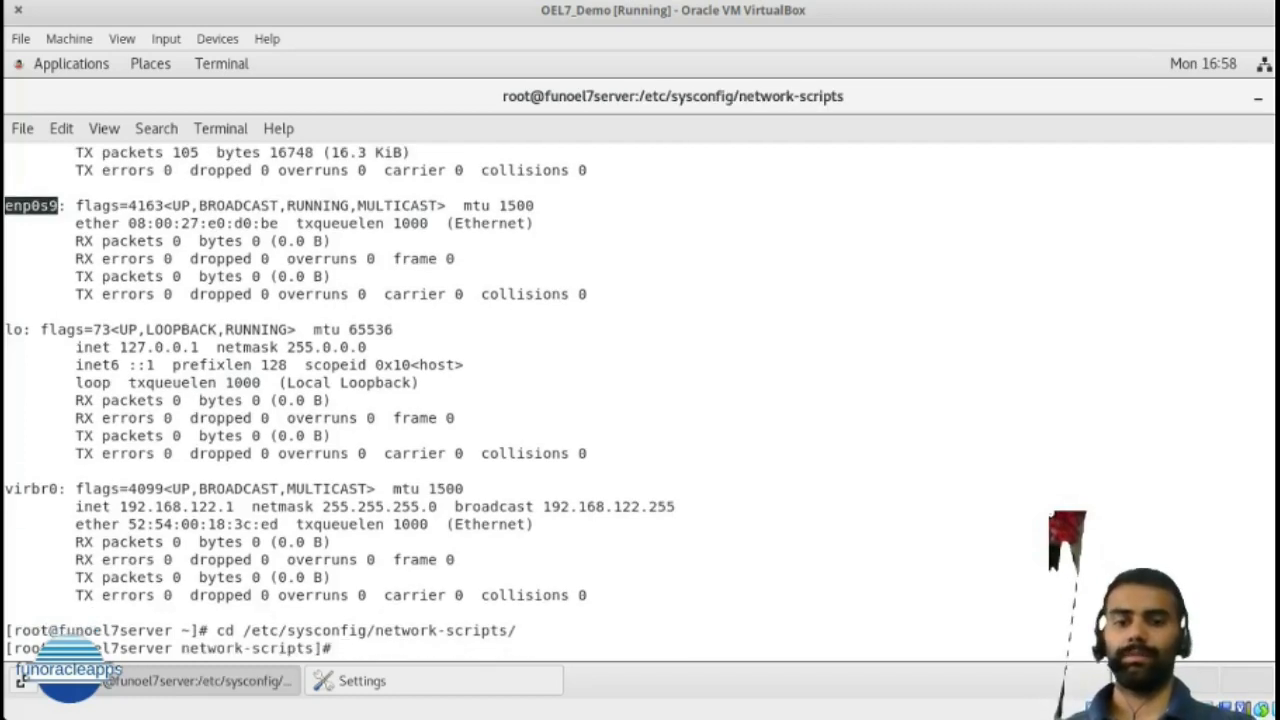
List the directory with ls -ltr and examine the ifcfg-enp0s3 and ifcfg-Wired_connection_1 files
type("ls -ltr")
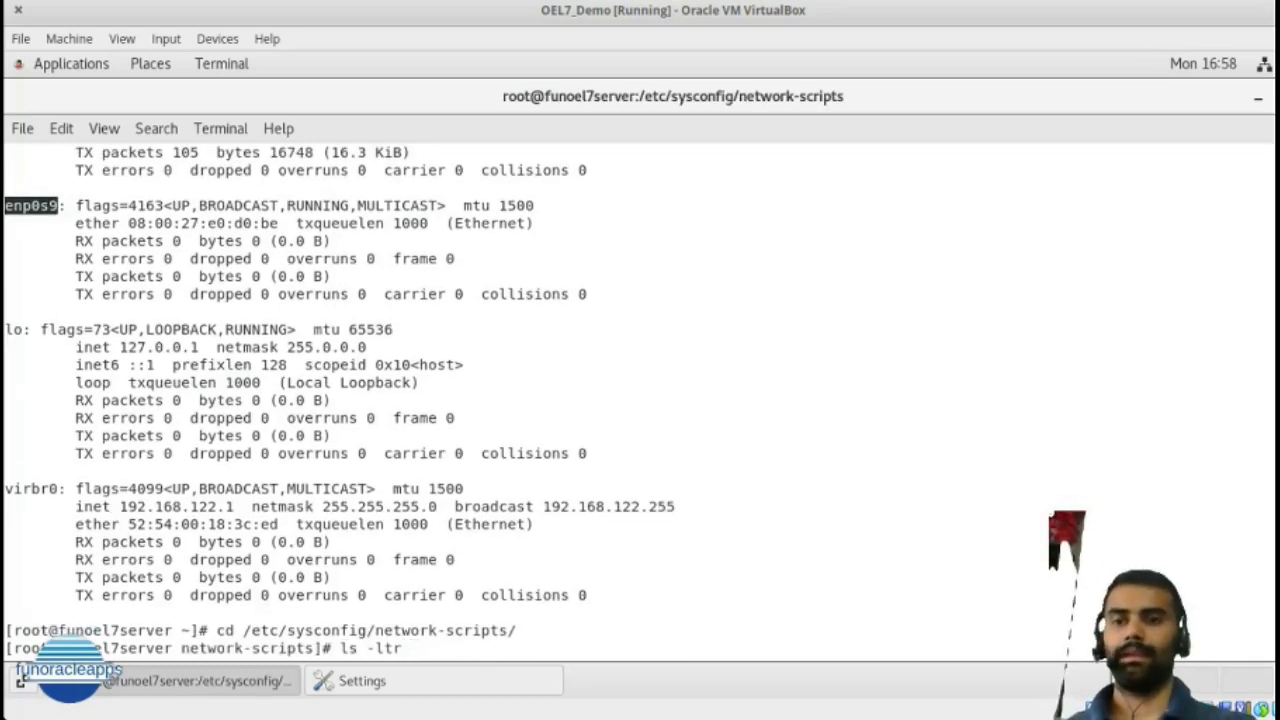
key("Return")
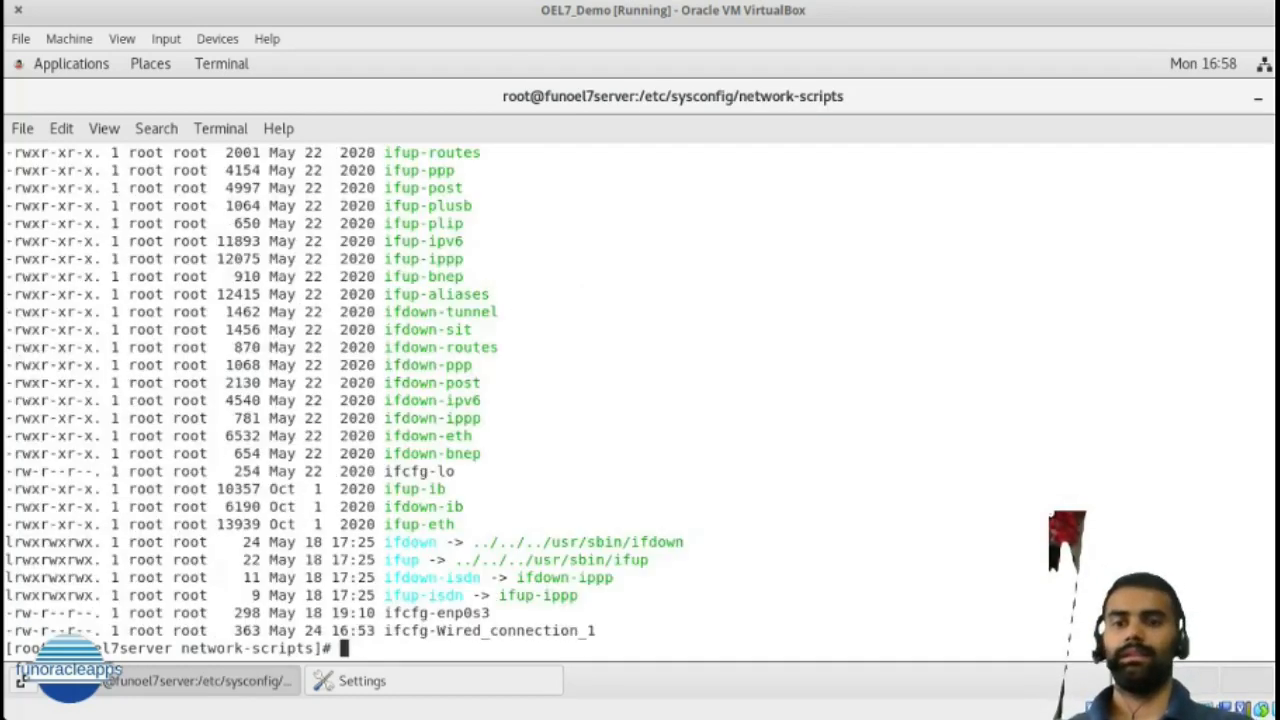
double_click(433, 613)
left_click(413, 630)
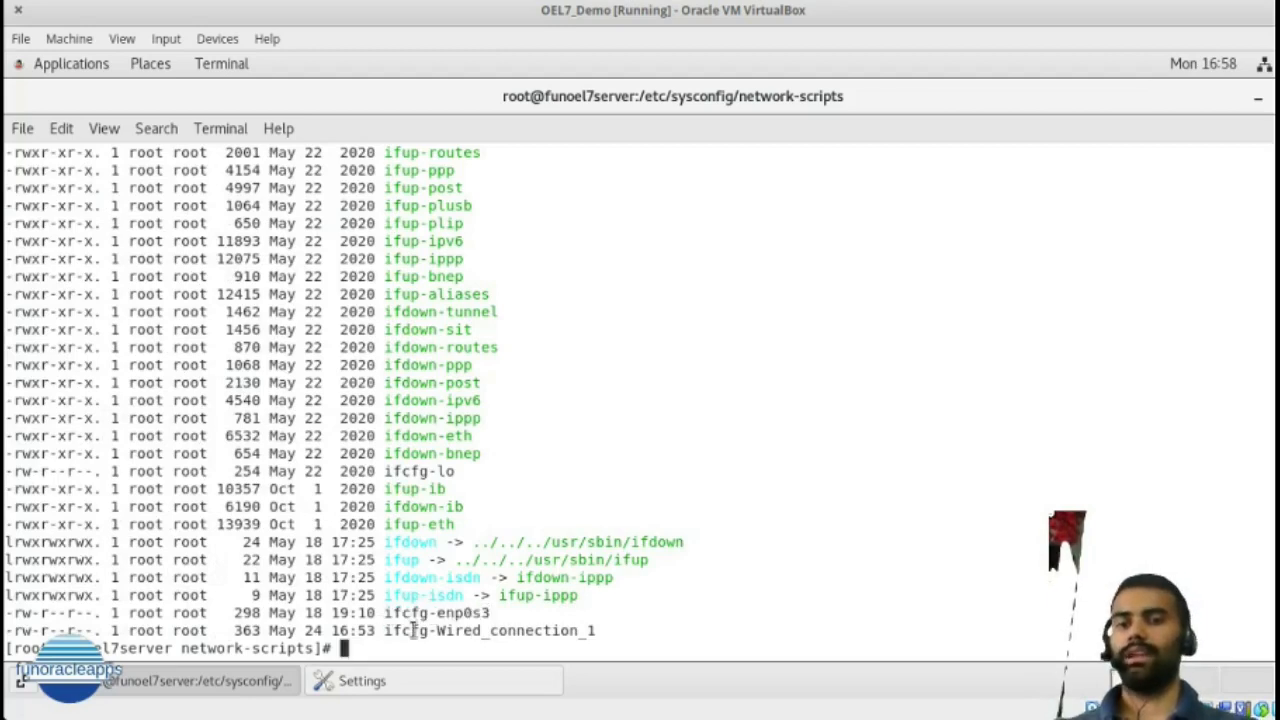
double_click(413, 630)
double_click(396, 613)
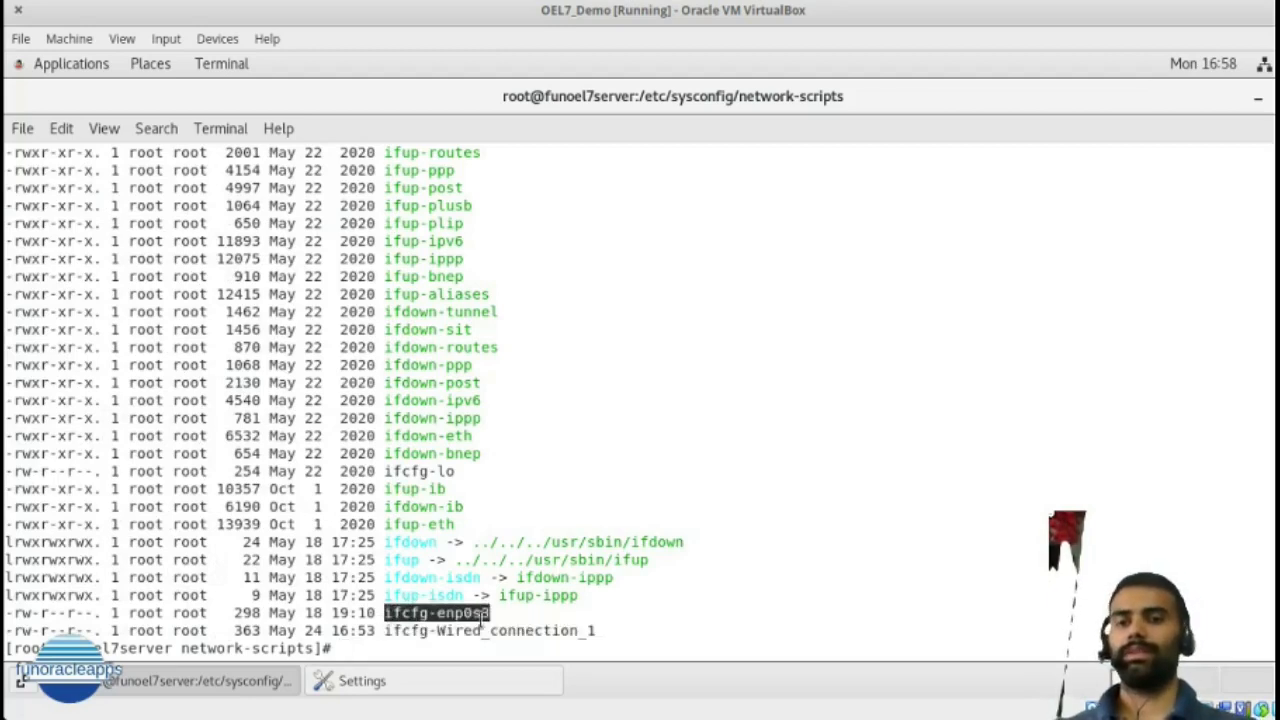
left_click_drag(386, 630, 598, 631)
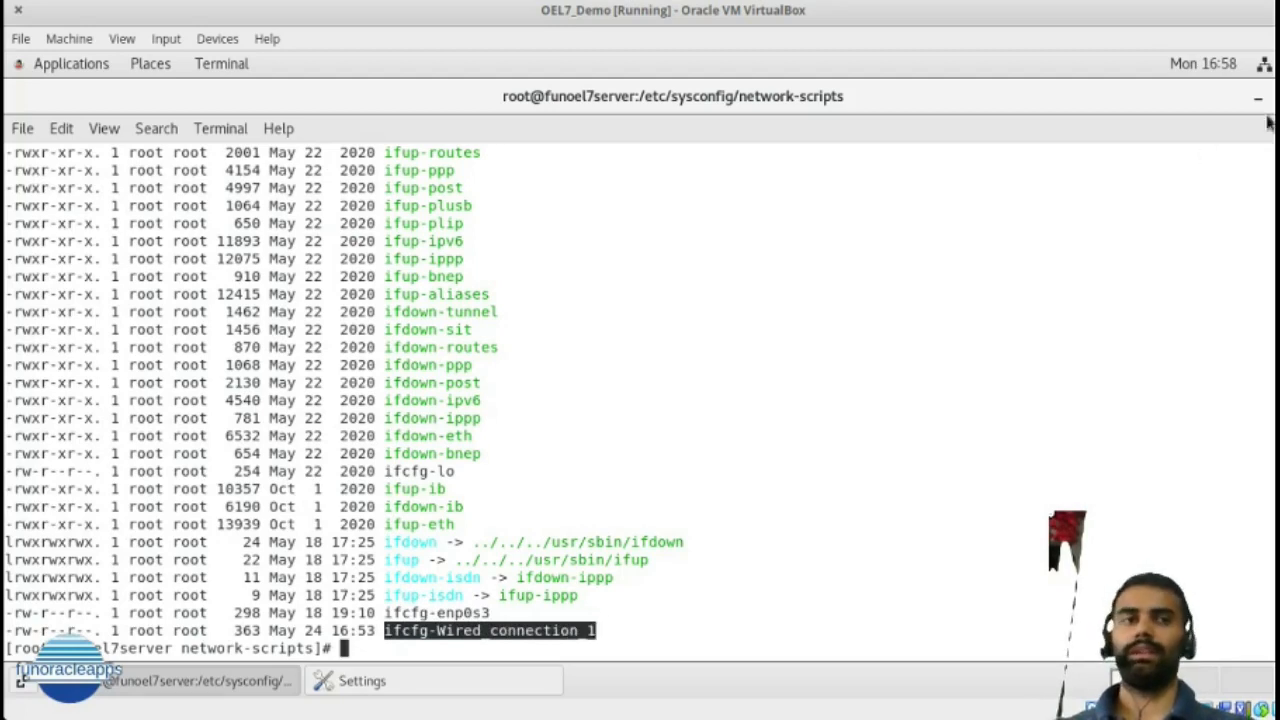
Check the enp0s8 profile's identity name in the guest network settings, leave it without applying changes, and close Settings
left_click(1265, 64)
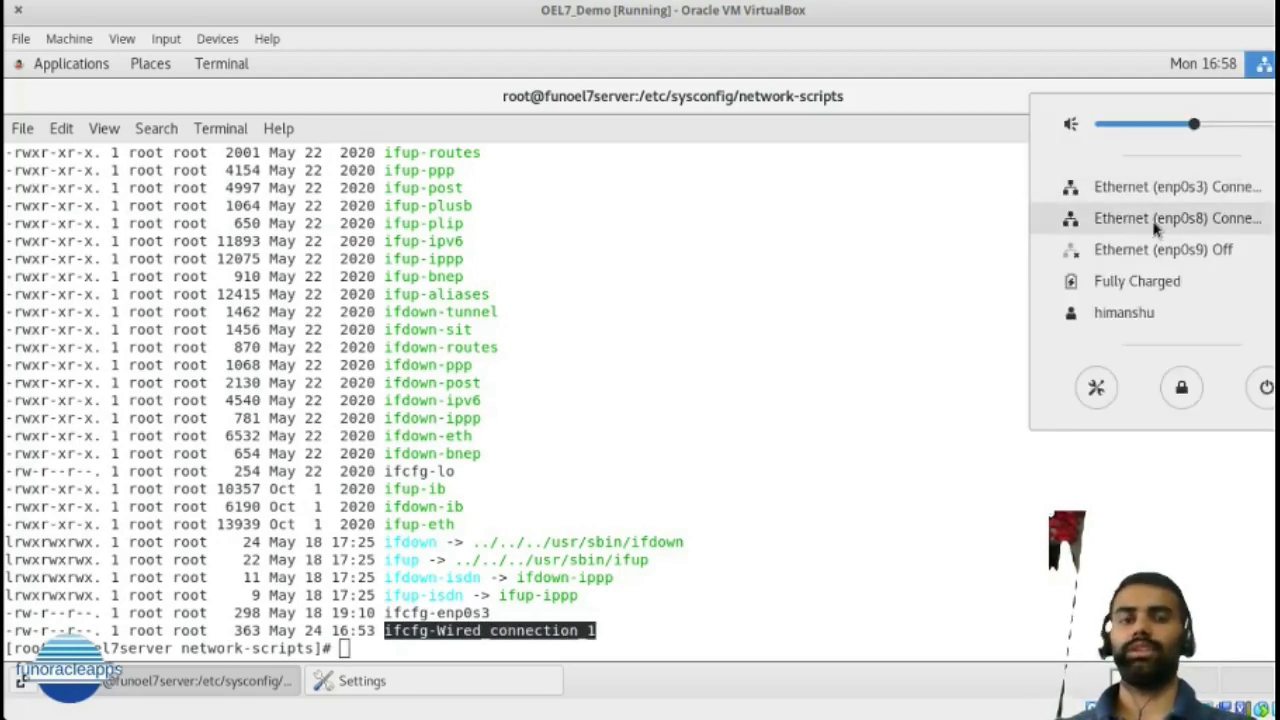
left_click(1155, 220)
left_click(1143, 281)
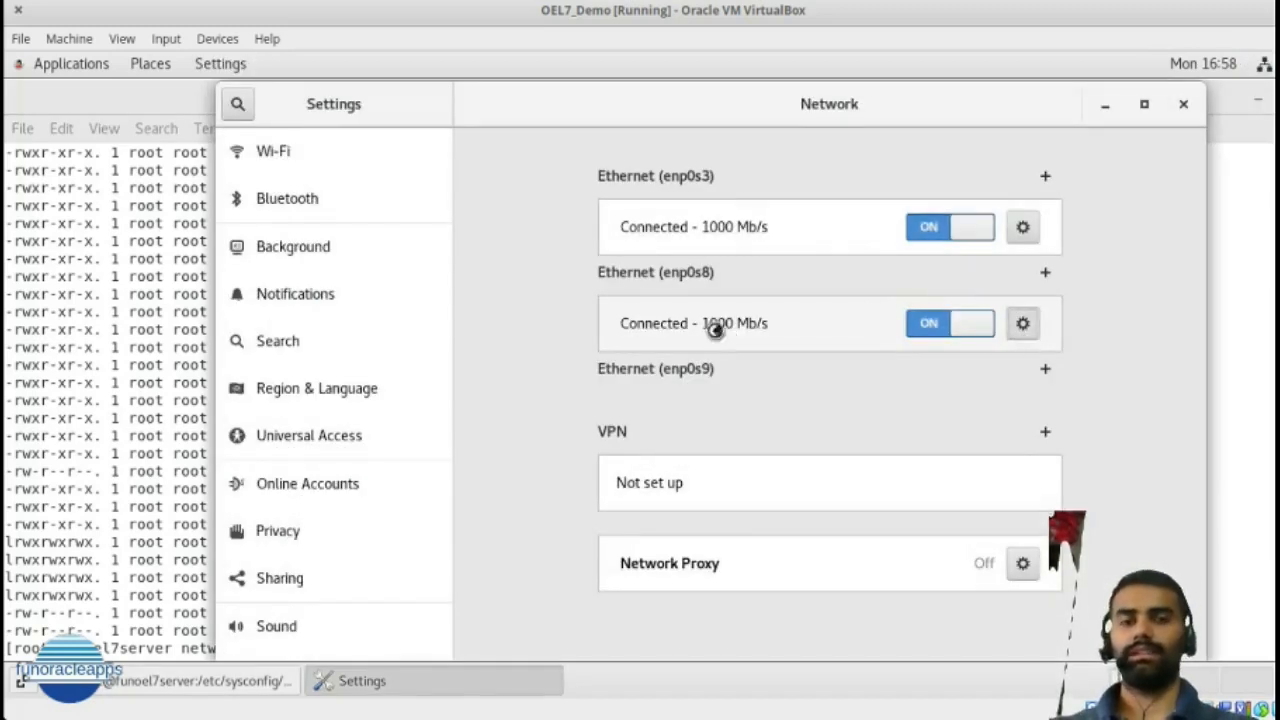
left_click(1022, 323)
left_click(566, 176)
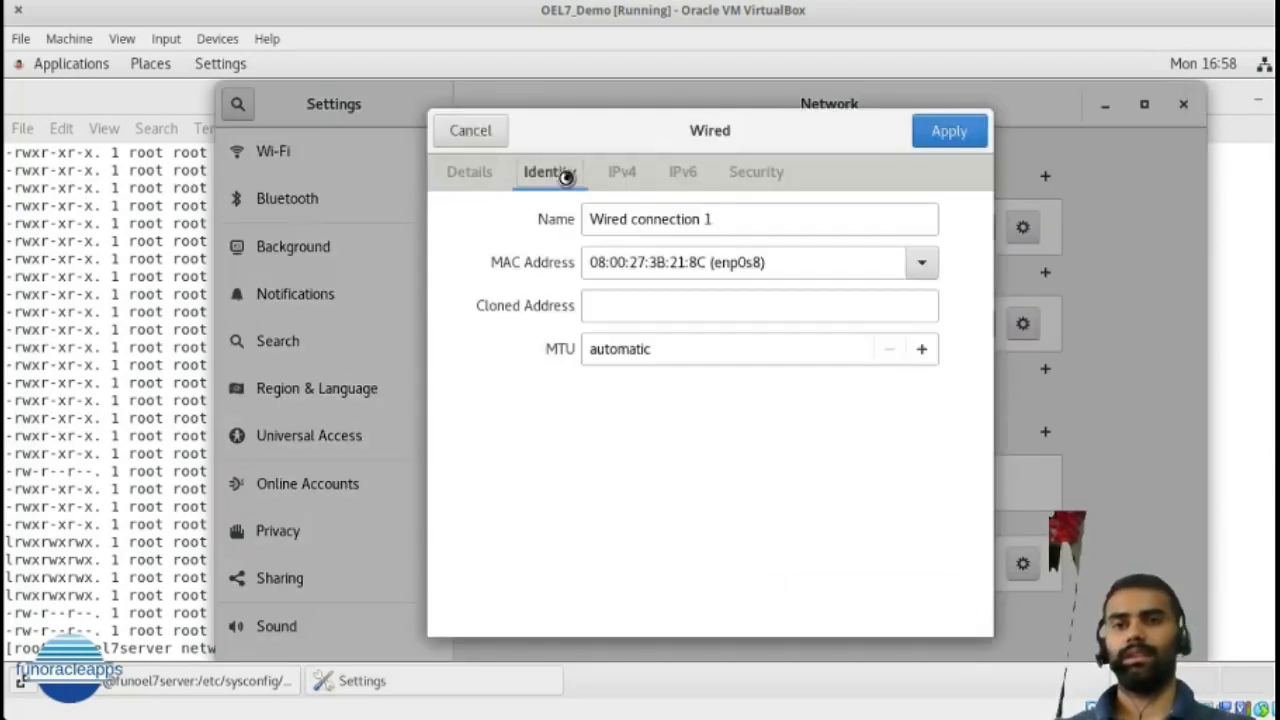
left_click(474, 135)
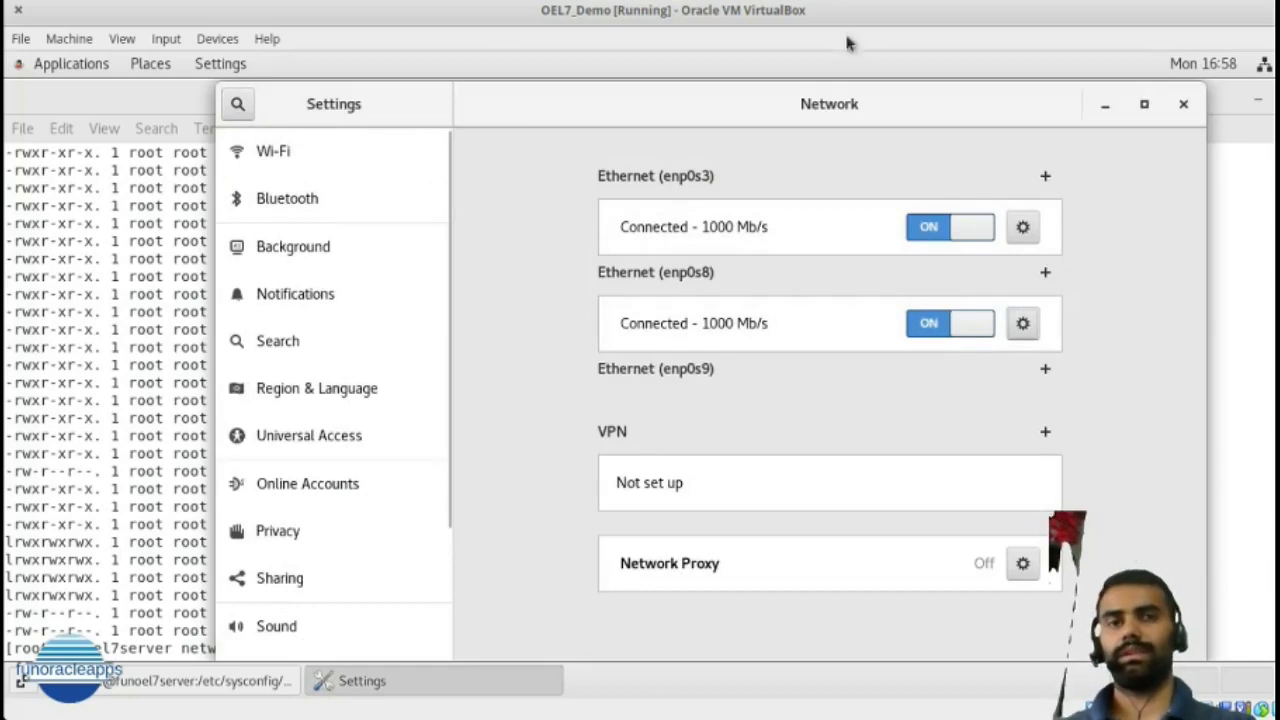
left_click(1182, 104)
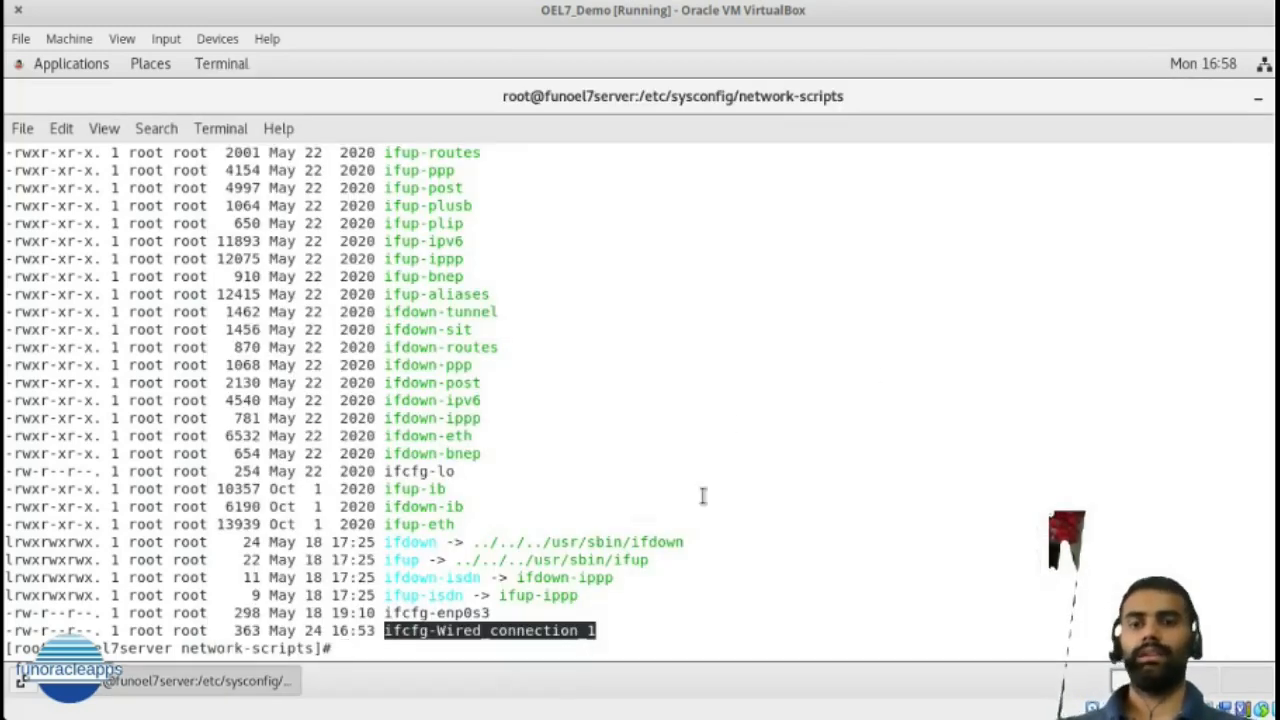
Copy ifcfg-Wired_connection_1 to ifcfg-enp0s9 using cp -ip, taking the interface name from the earlier ifconfig output
left_click(388, 631)
double_click(388, 631)
key("ctrl+c")
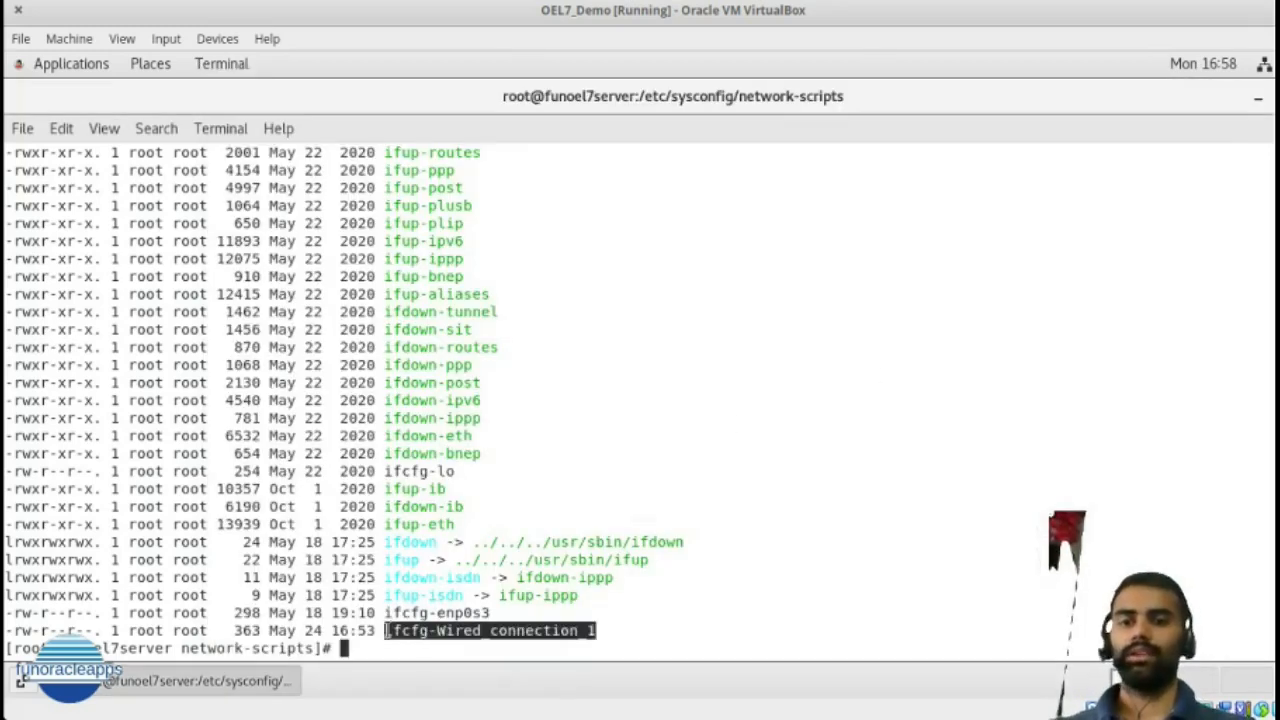
type("cp -ip")
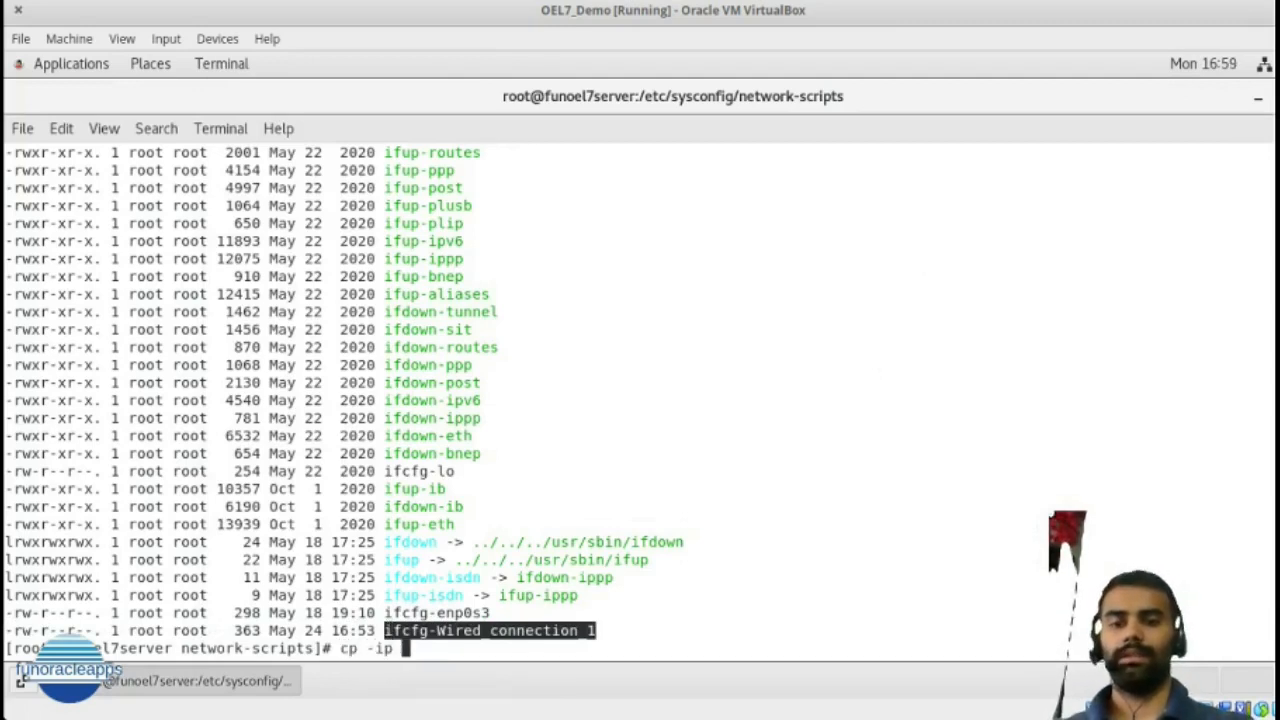
key("ctrl+shift+v")
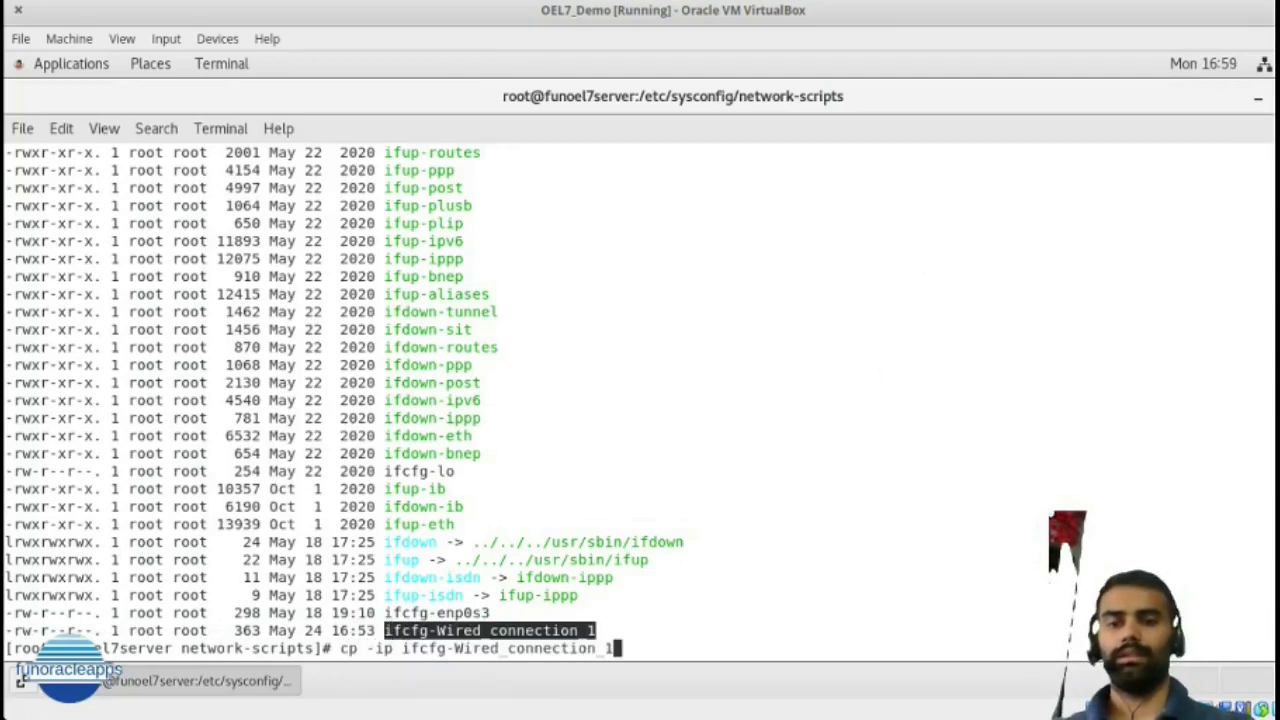
key("ctrl+shift+v")
key("BackSpace")
key("BackSpace")
key("BackSpace")
key("BackSpace")
key("BackSpace")
key("BackSpace")
key("BackSpace")
key("BackSpace")
key("BackSpace")
key("BackSpace")
key("BackSpace")
key("BackSpace")
key("BackSpace")
key("BackSpace")
key("BackSpace")
key("BackSpace")
key("BackSpace")
key("BackSpace")
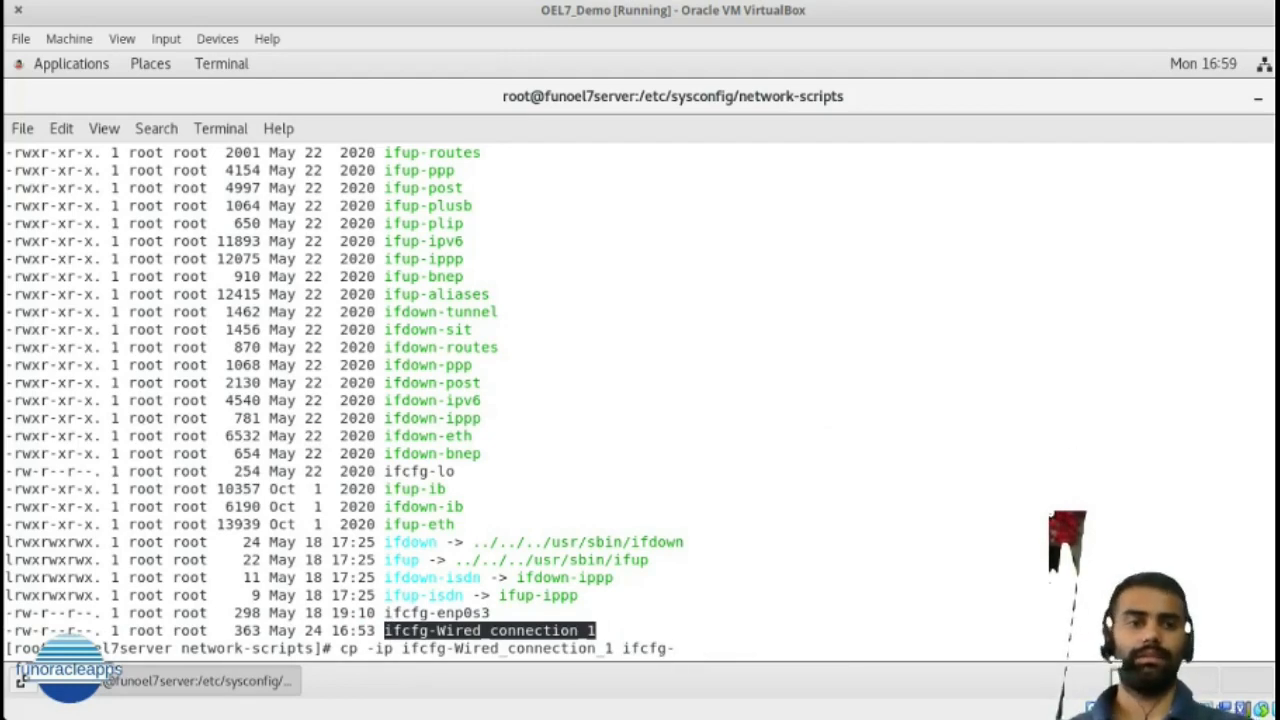
scroll(340, 400, "up", 15)
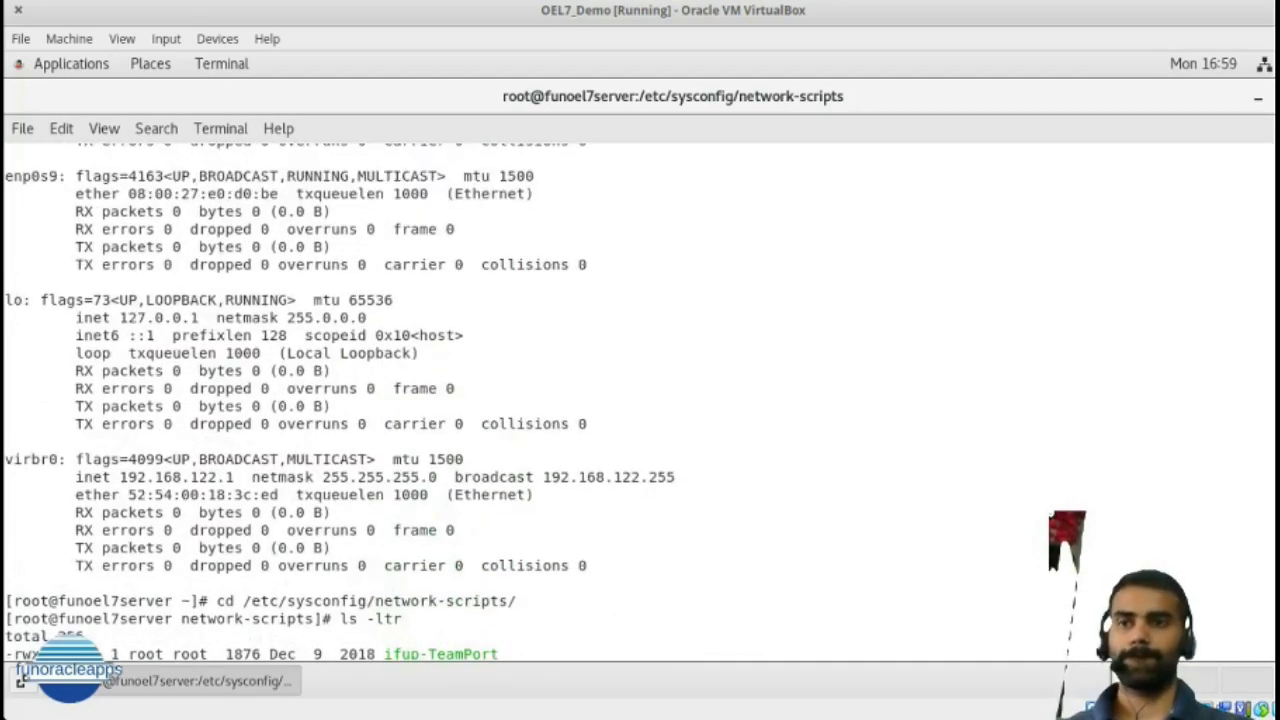
double_click(27, 176)
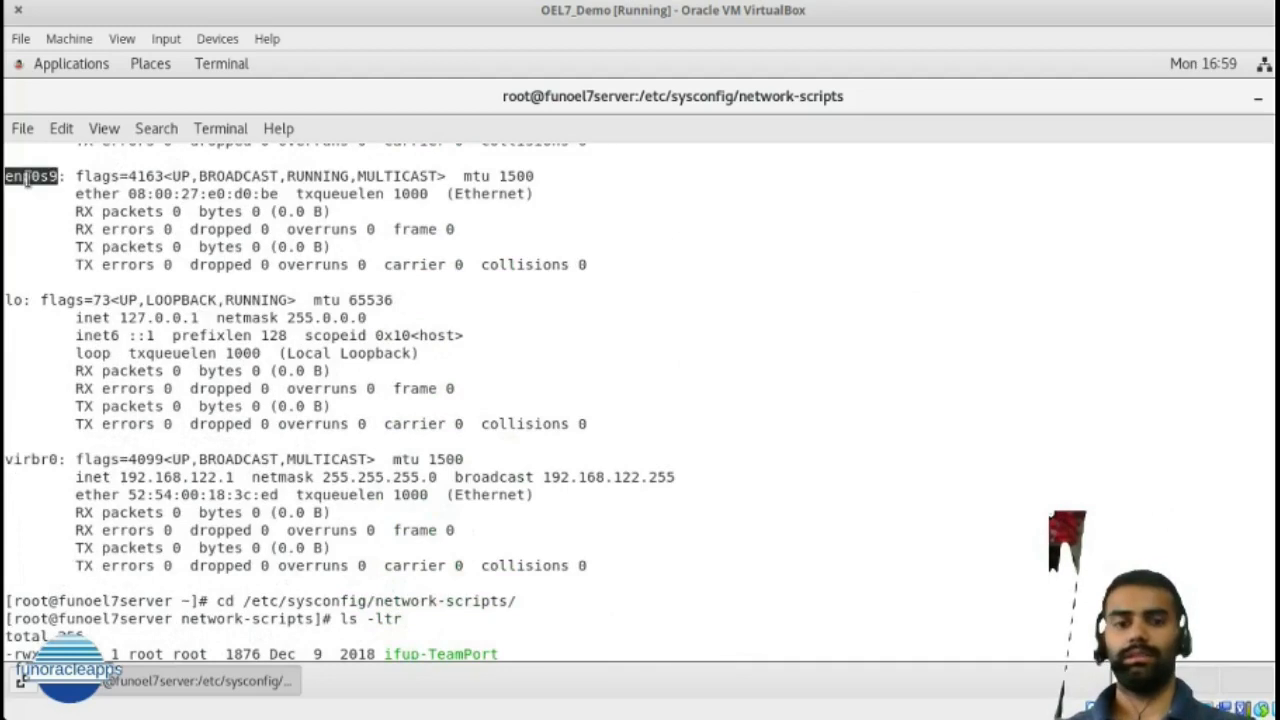
middle_click(27, 176)
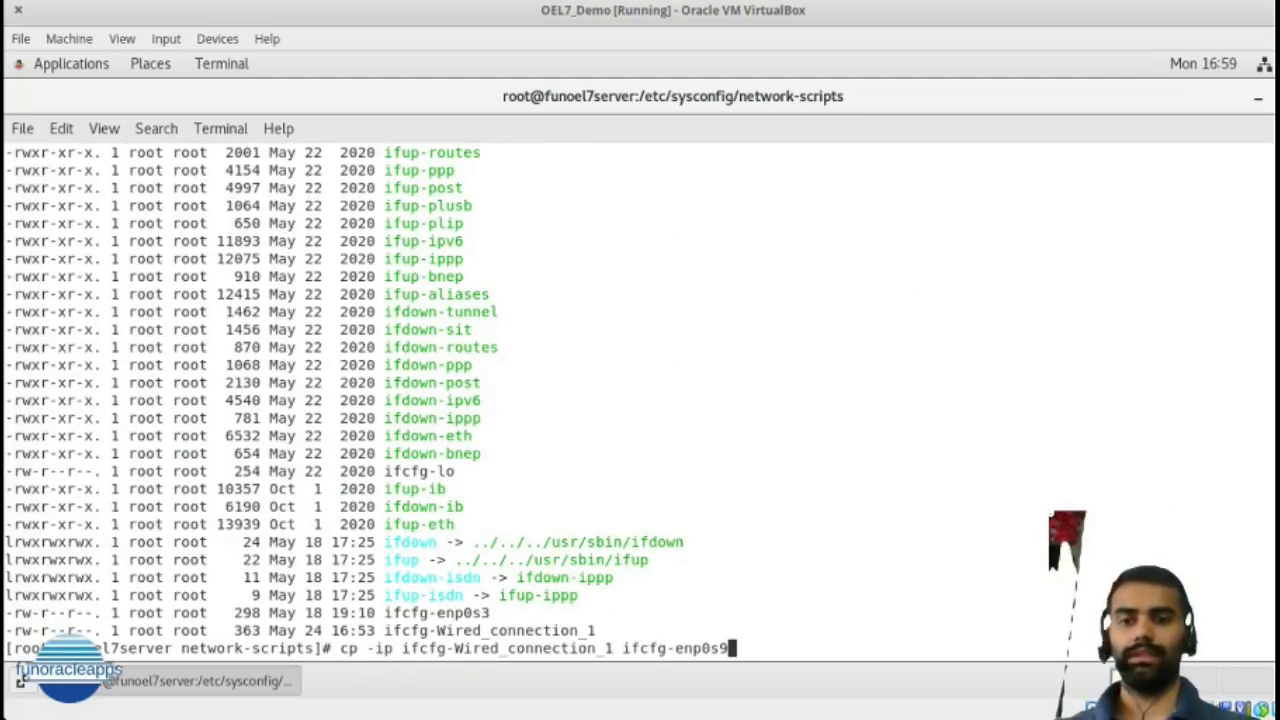
key("Return")
List the network-scripts directory with ls -ltr and check for the ifcfg-enp0s9 copy
type("ls -ltr")
key("Return")
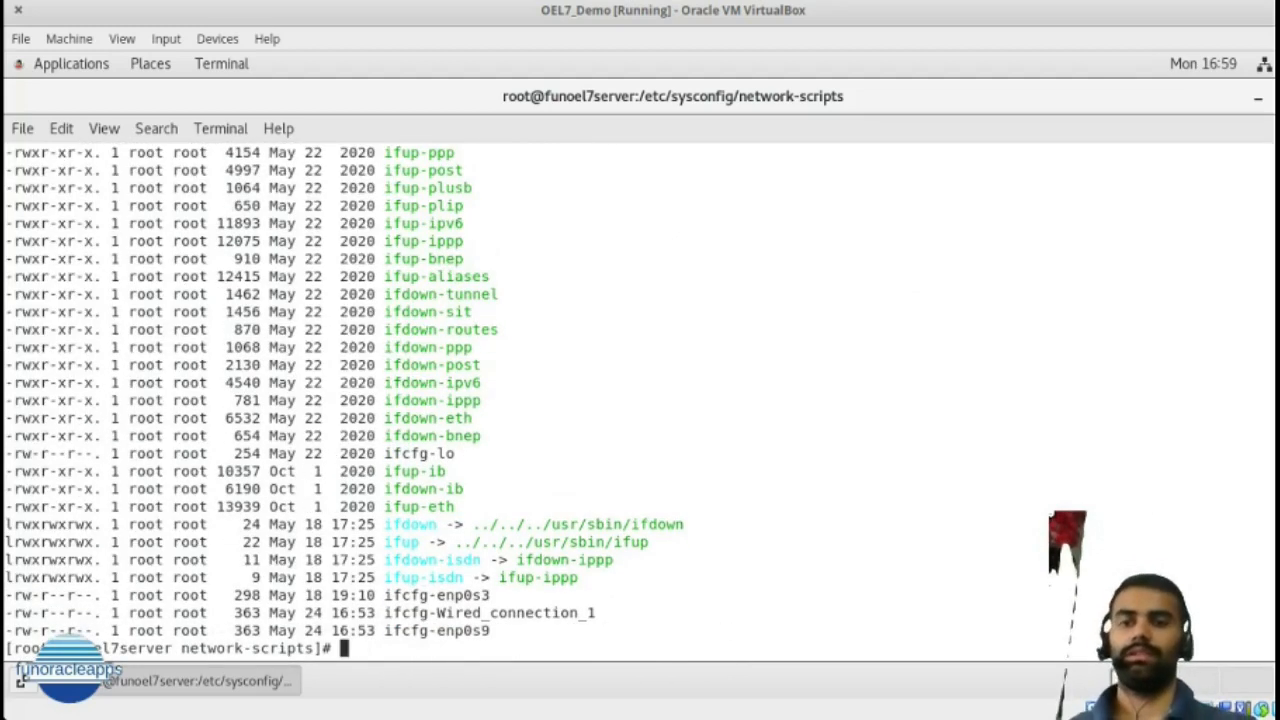
left_click_drag(320, 490, 445, 630)
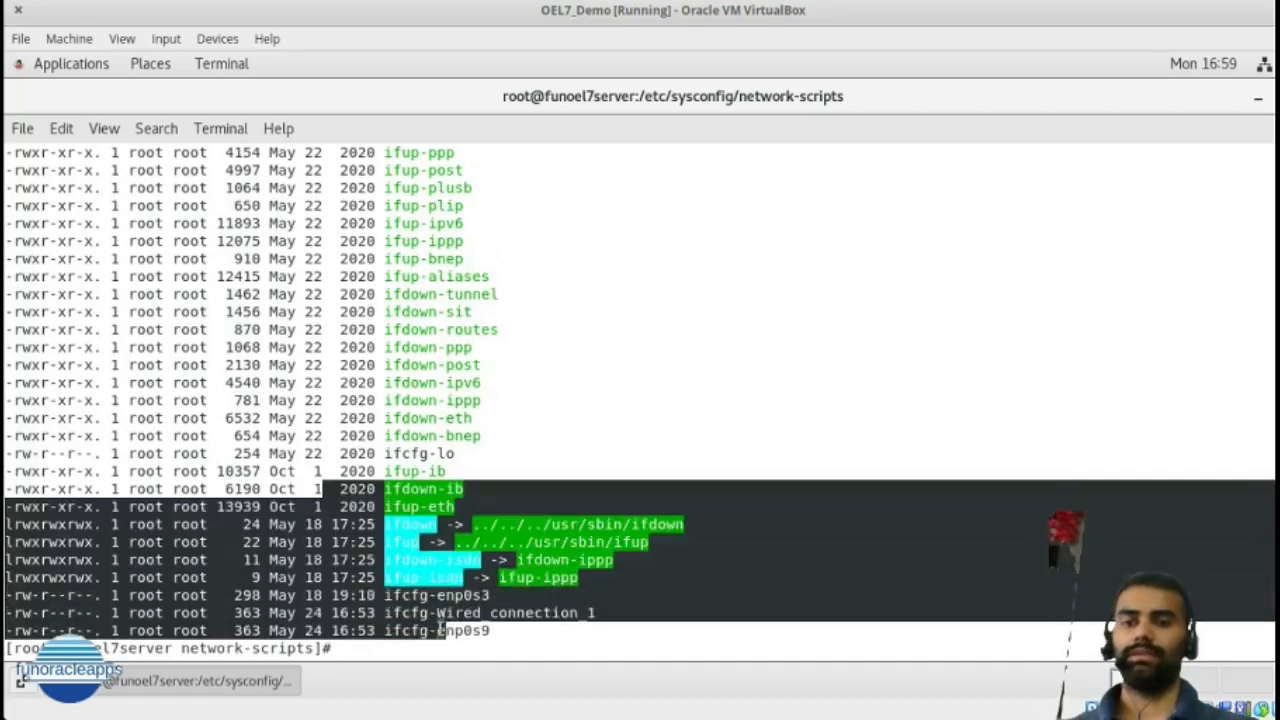
Open ifcfg-enp0s9 in vi
double_click(440, 630)
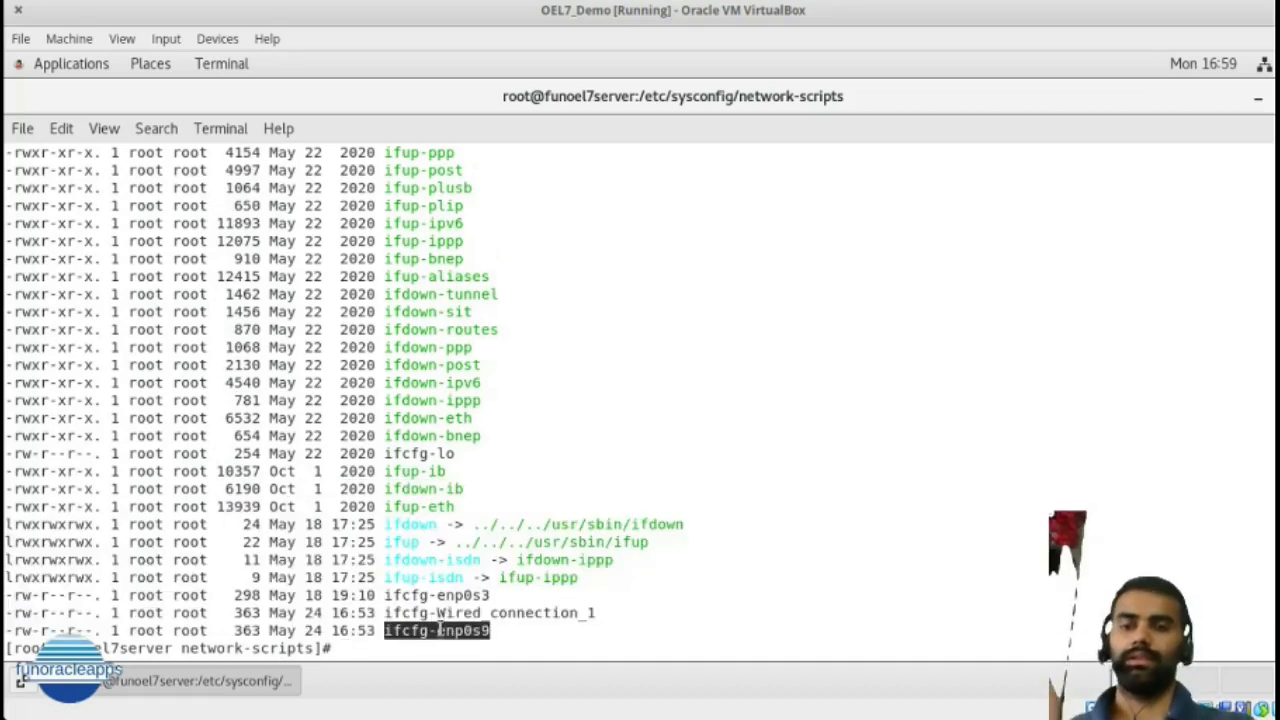
type("vi")
middle_click(440, 630)
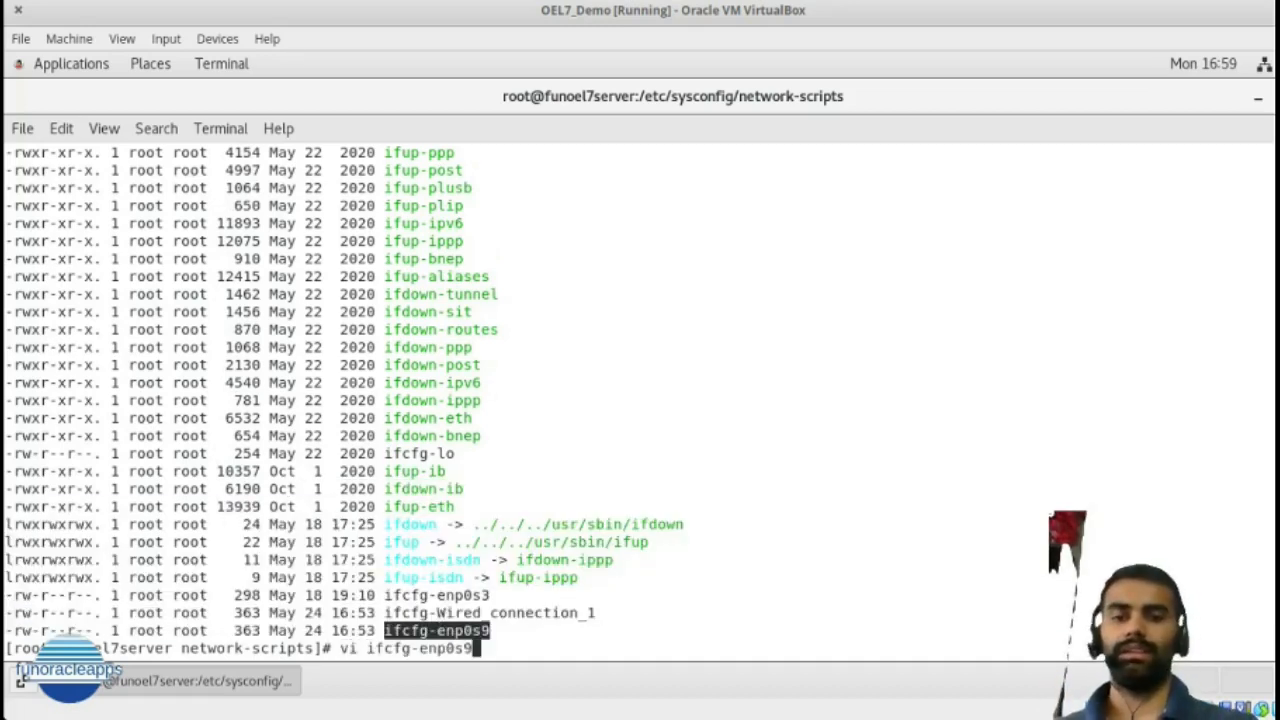
key("Return")
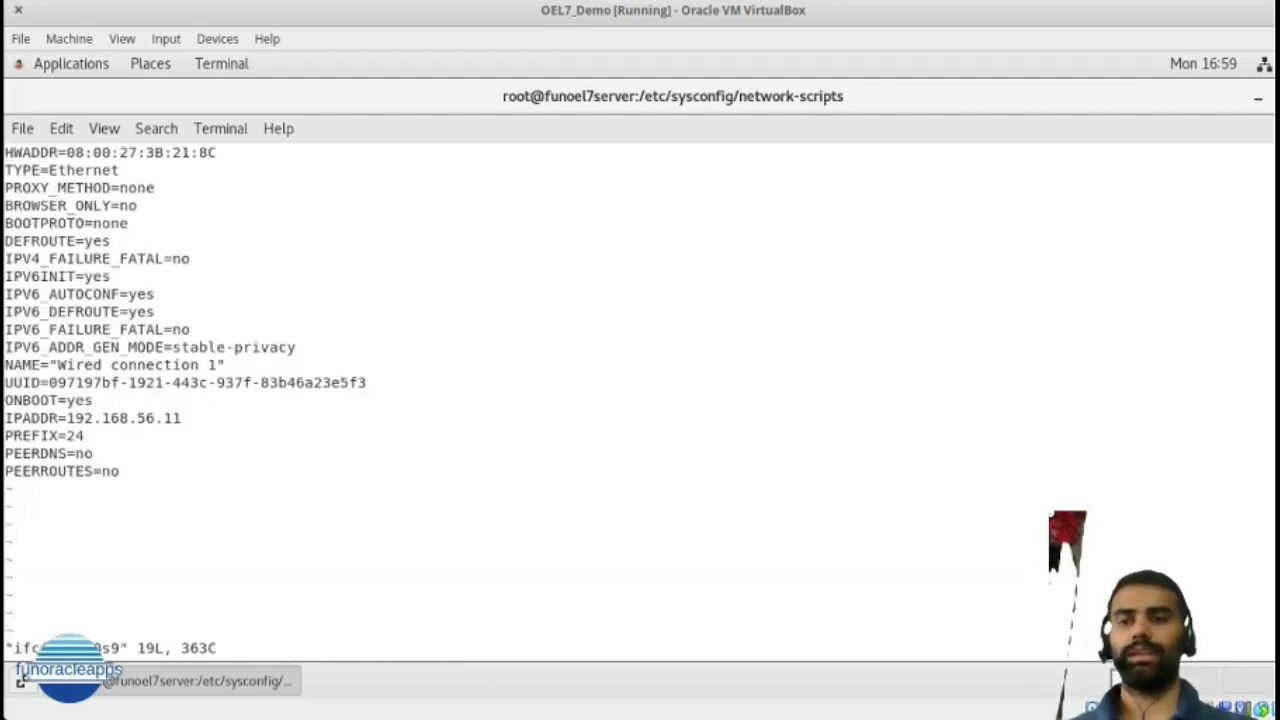
Examine the file's settings line by line, from BOOTPROTO and DEFROUTE down to ONBOOT and IPADDR
key("Down")
key("Down")
key("Down")
key("Down")
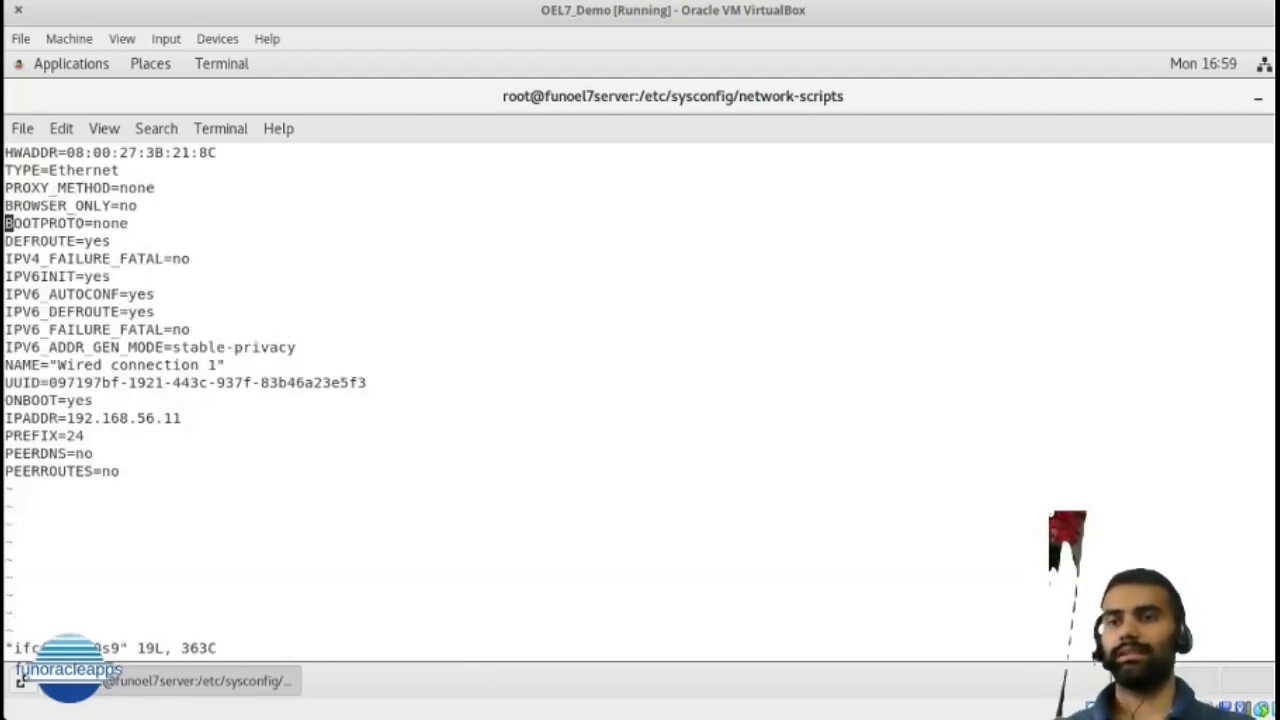
key("Up")
key("Up")
key("Down")
key("Down")
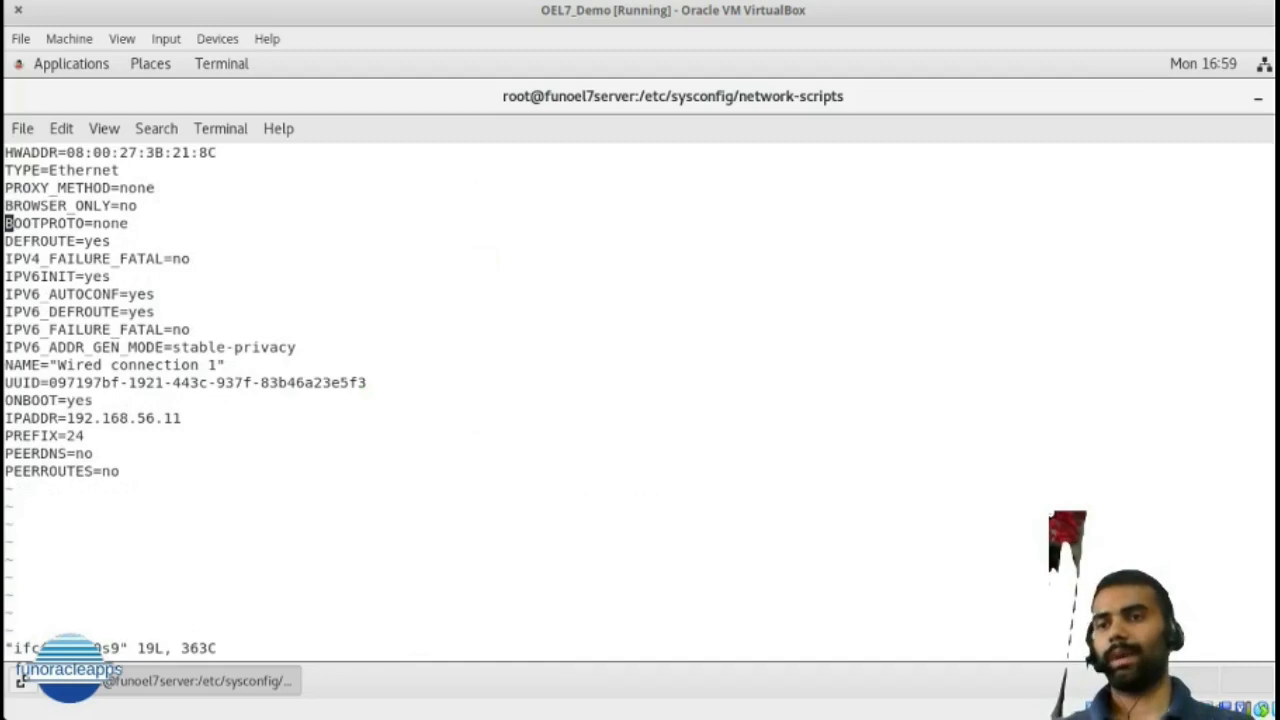
key("Right")
key("Right")
key("Right")
key("Right")
key("Right")
key("Right")
key("Right")
key("Right")
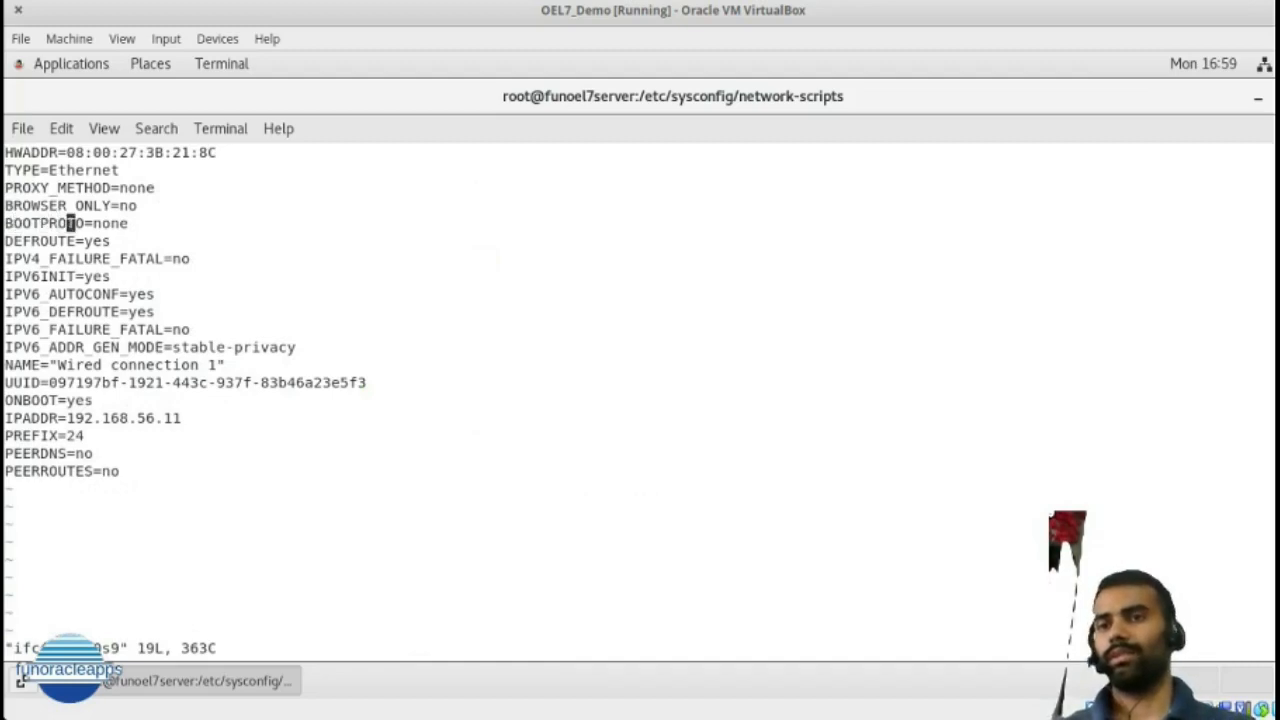
key("Right")
key("Right")
key("Right")
key("Right")
key("Right")
key("Down")
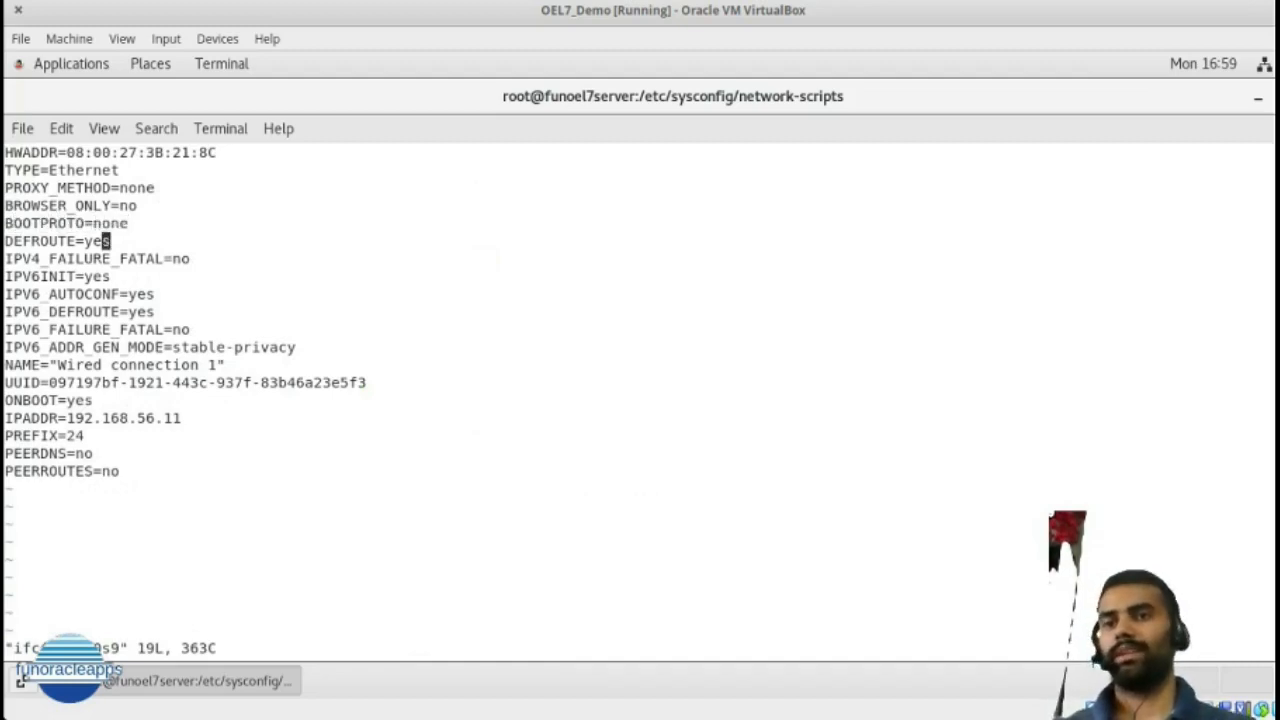
key("Up")
key("Down")
key("Down")
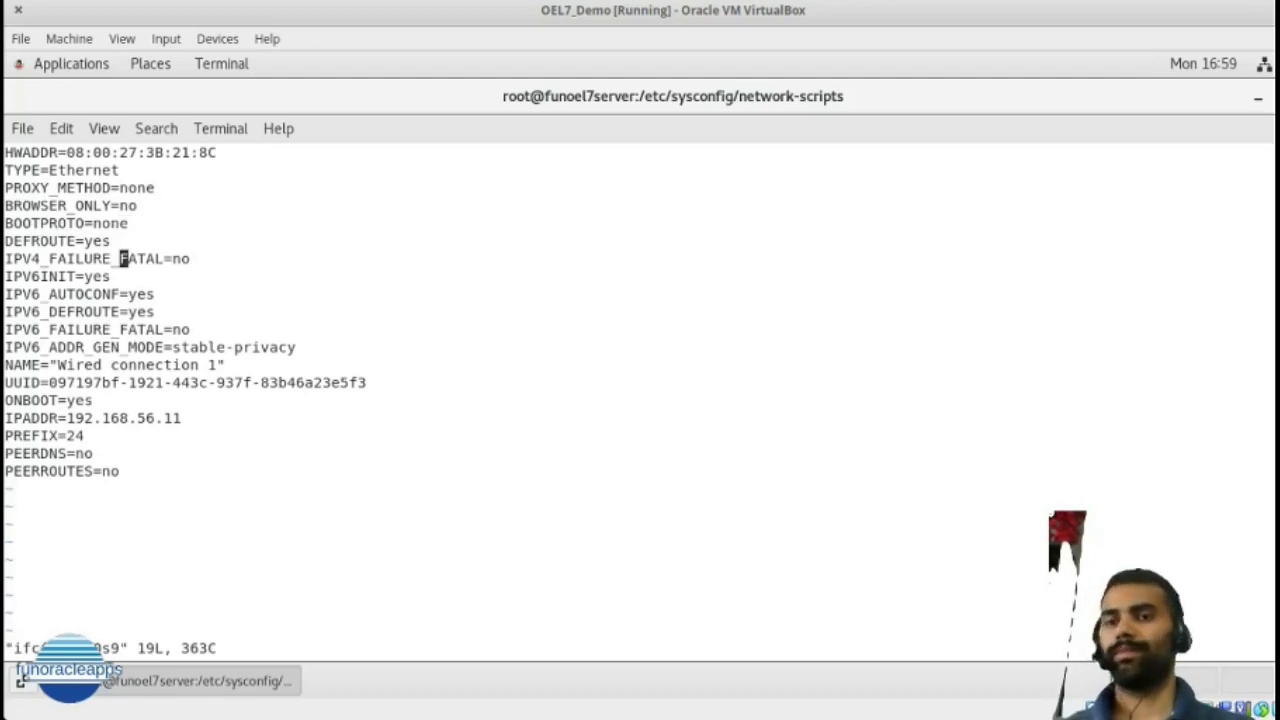
key("Down")
key("Down")
key("Down")
key("Down")
key("Down")
key("Down")
key("Down")
key("Down")
key("Down")
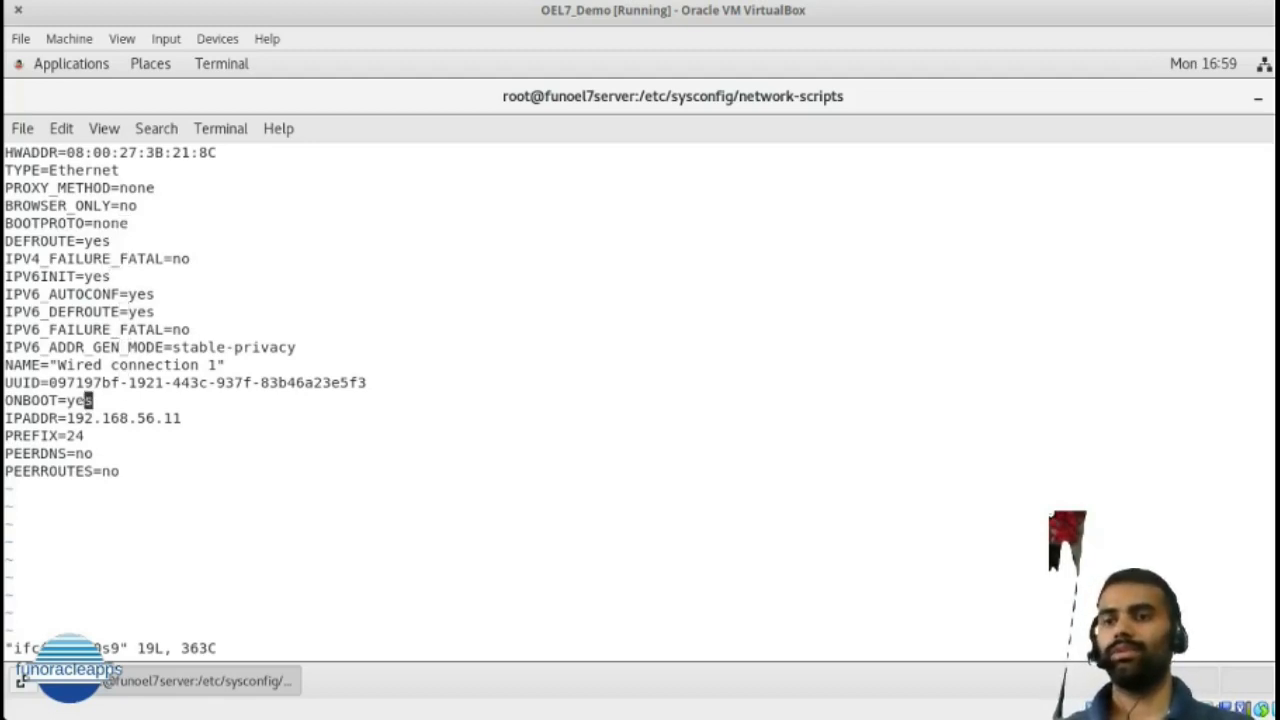
key("Right")
key("Right")
key("Right")
key("Right")
key("Right")
key("Right")
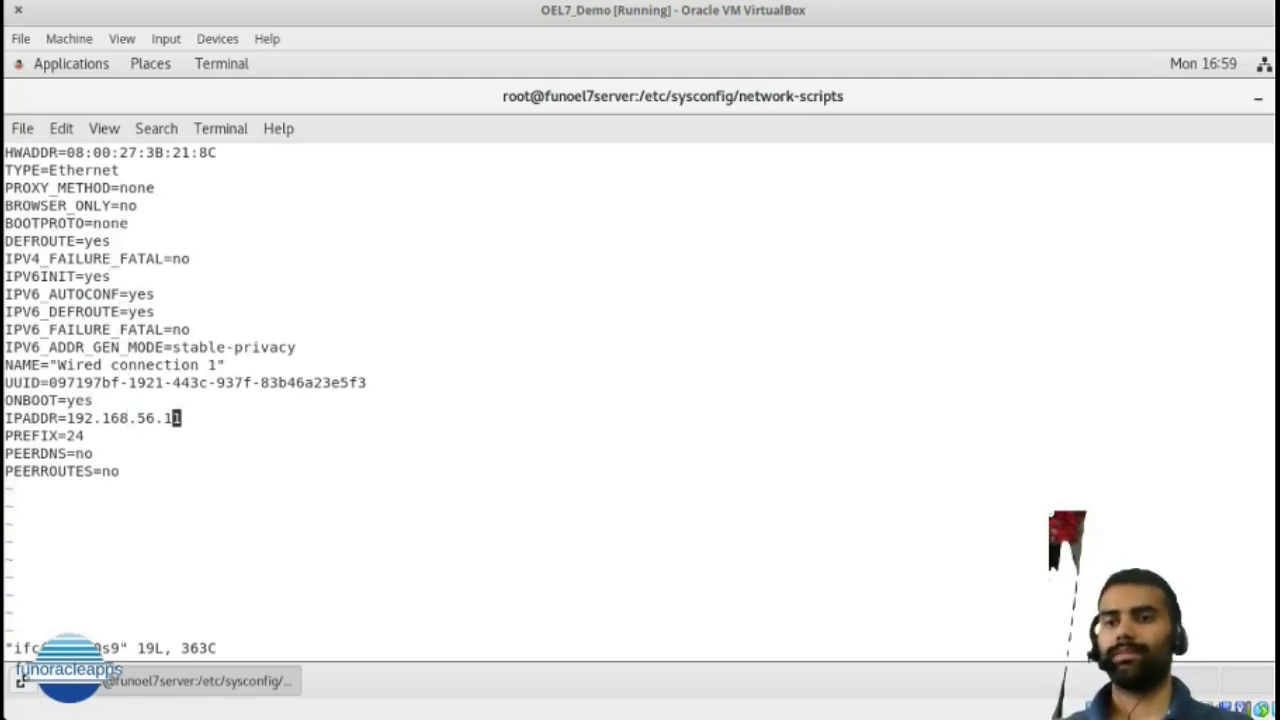
Replace the NAME value in ifcfg-enp0s9 with "enp0s9", checking the interface name in the guest's system network status
key("Up")
key("Up")
key("Up")
key("Up")
key("Right")
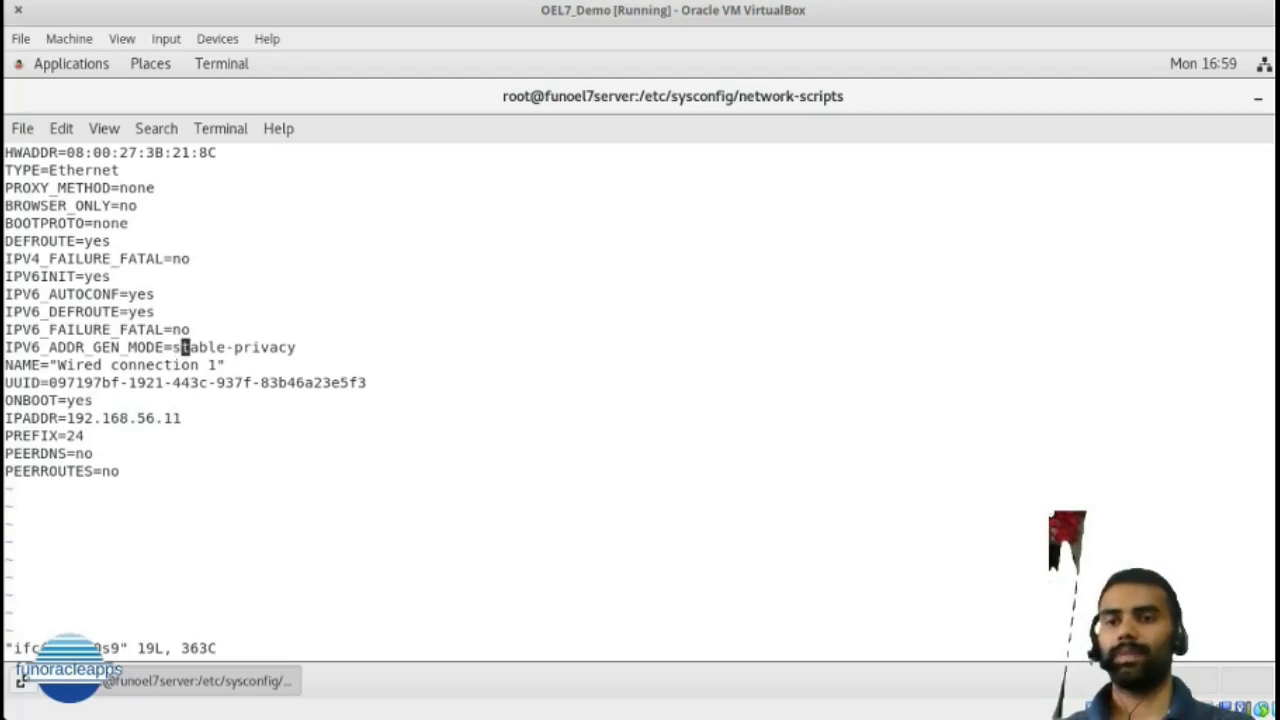
key("Down")
key("Right")
key("Right")
key("Right")
key("Right")
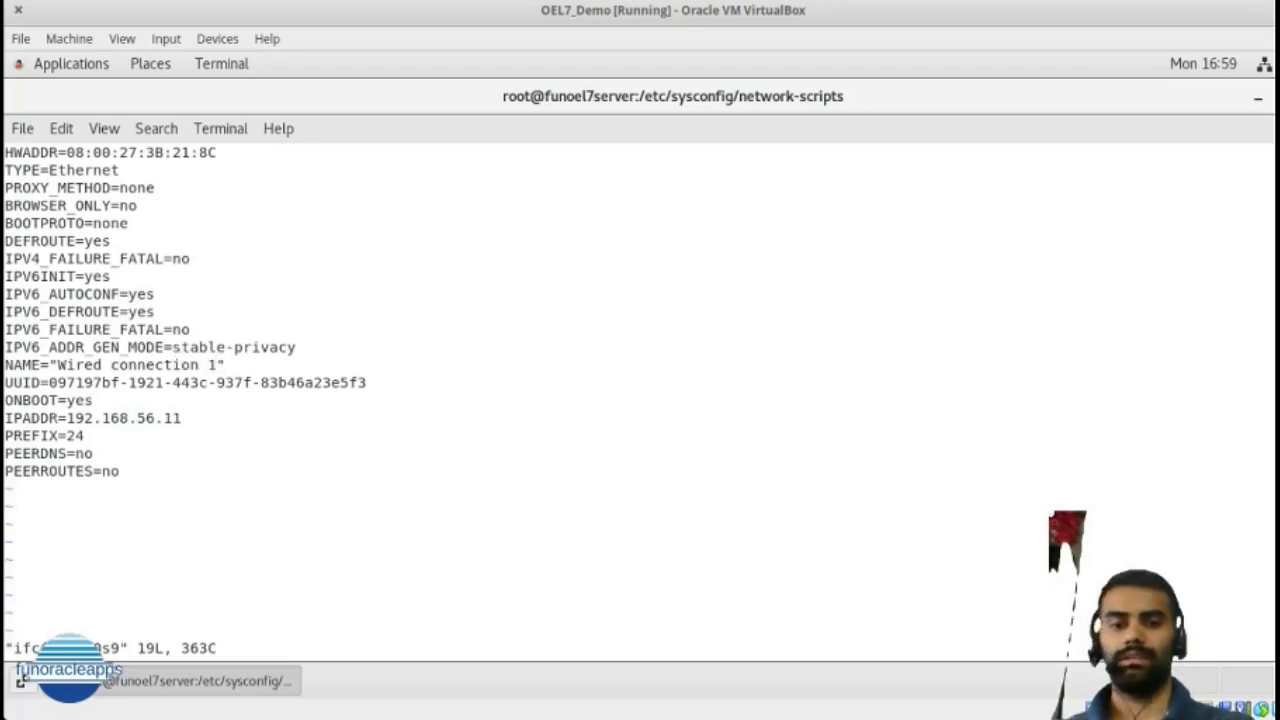
key("i")
key("BackSpace")
key("BackSpace")
key("BackSpace")
key("BackSpace")
key("BackSpace")
key("BackSpace")
key("BackSpace")
key("BackSpace")
key("BackSpace")
key("BackSpace")
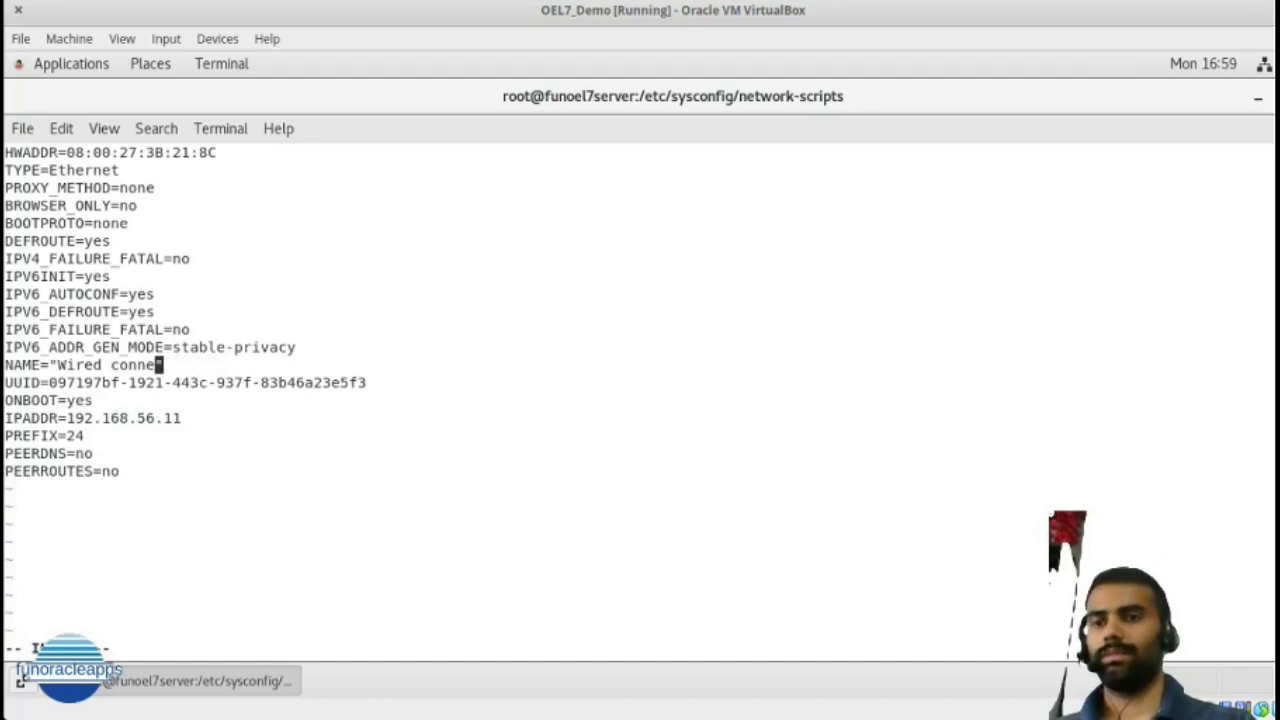
key("BackSpace")
key("BackSpace")
key("BackSpace")
key("BackSpace")
key("BackSpace")
key("BackSpace")
key("BackSpace")
key("BackSpace")
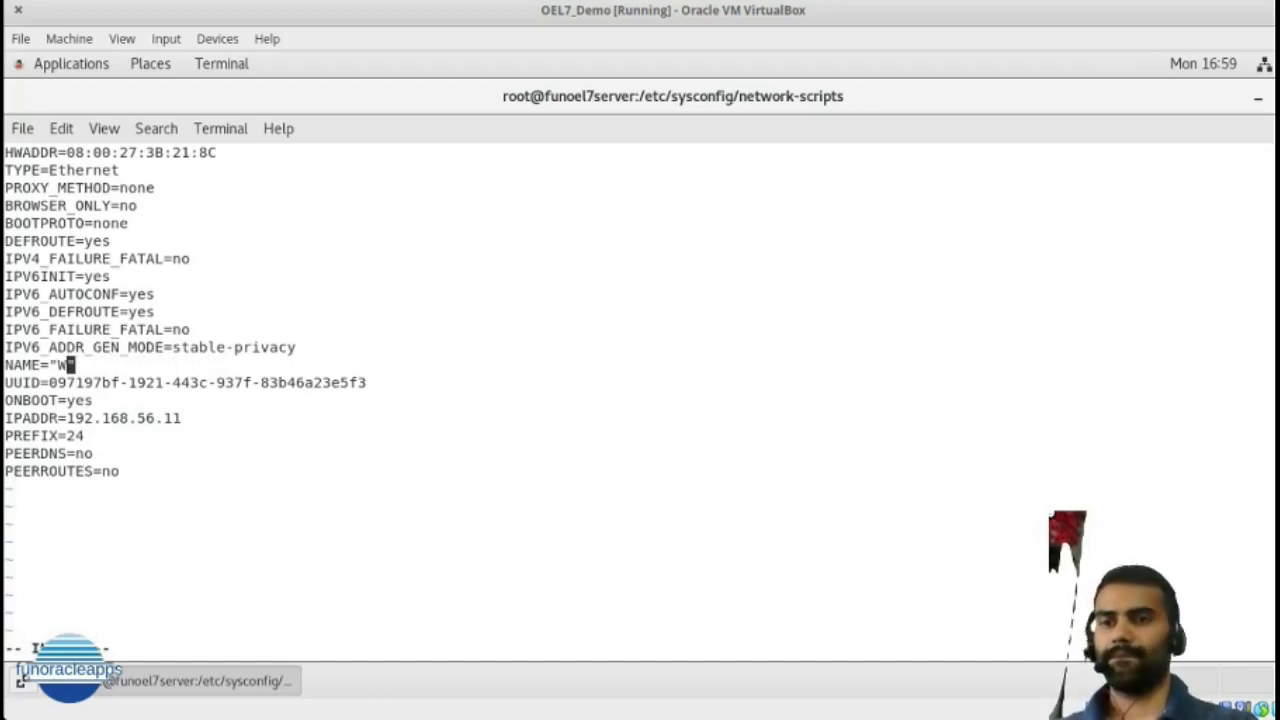
type("enp")
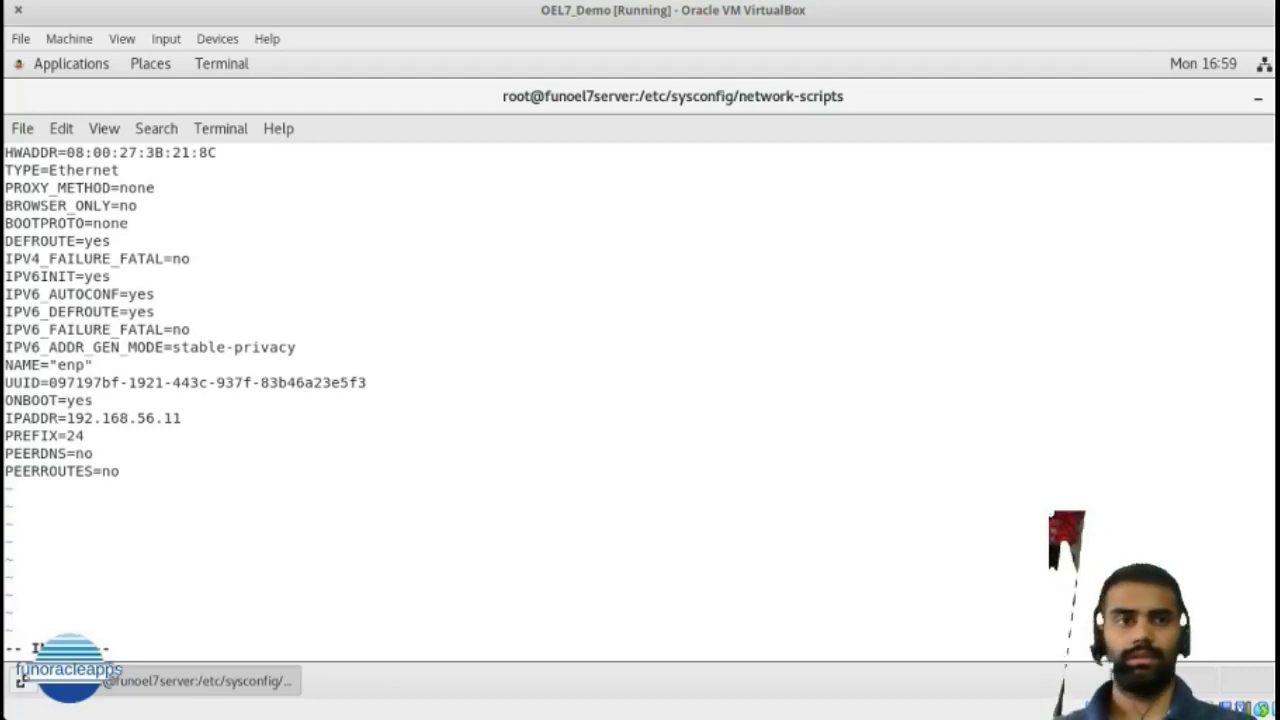
left_click(1263, 64)
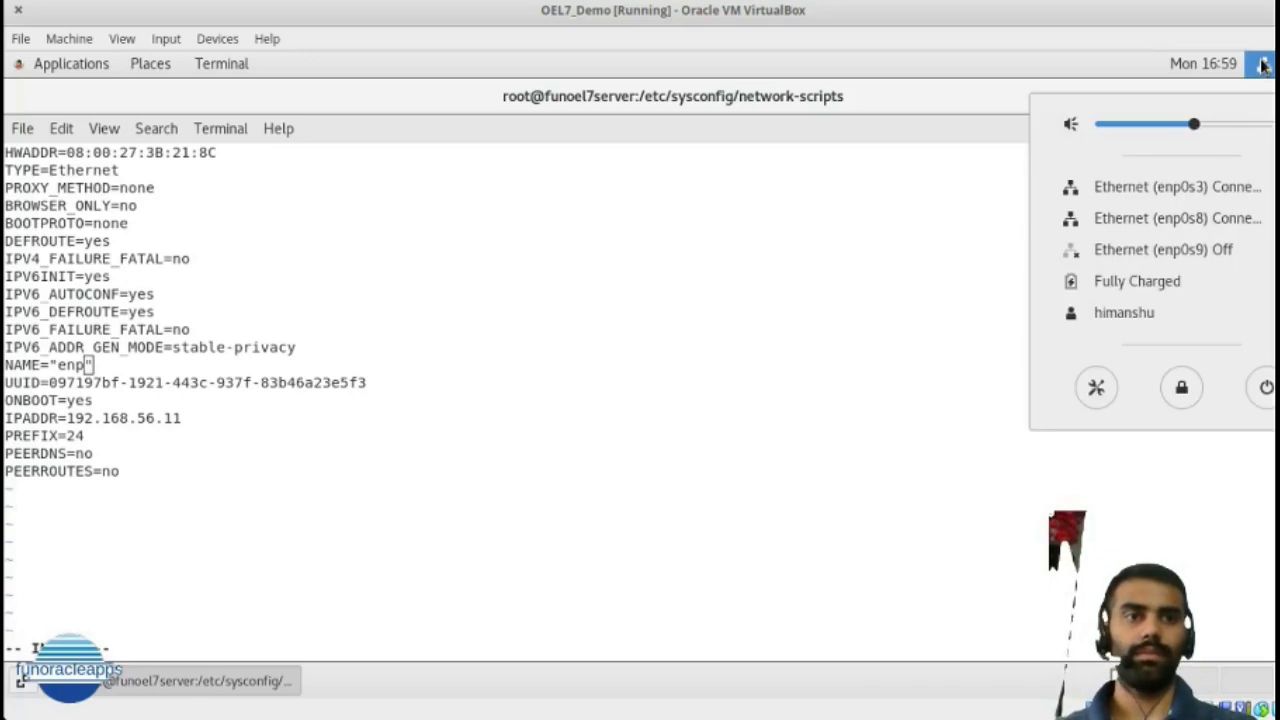
key("Left")
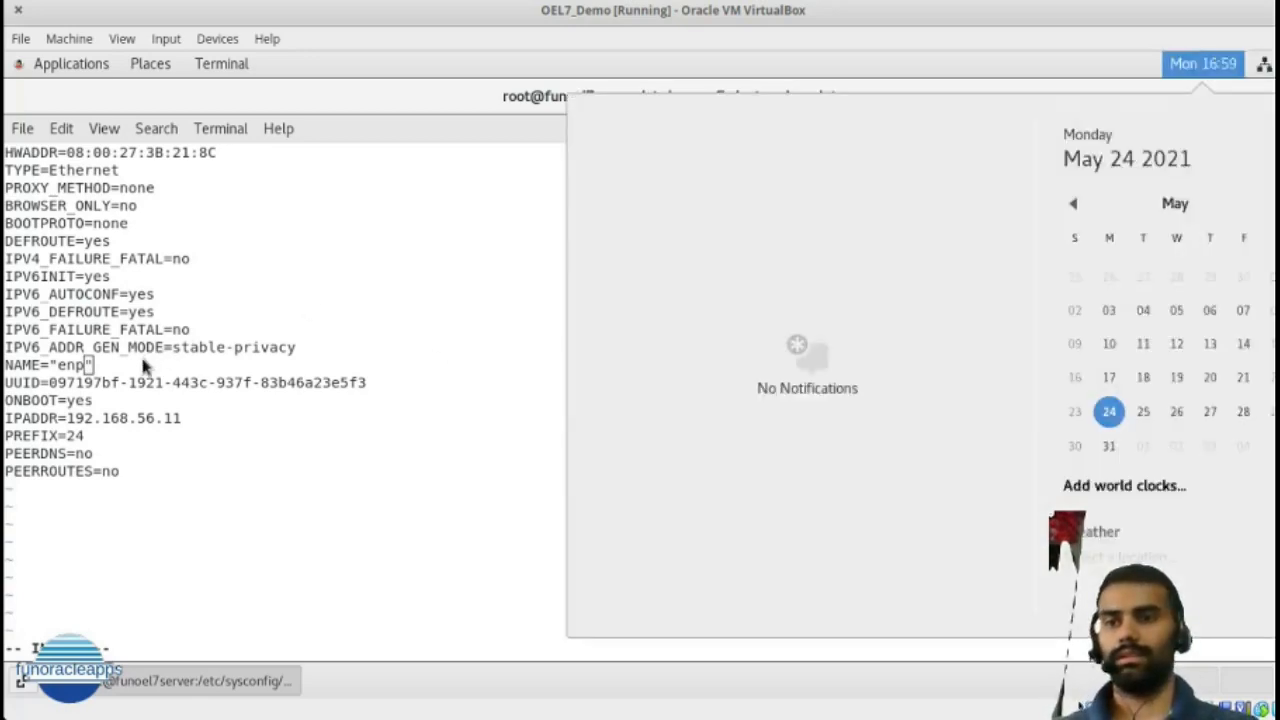
left_click(144, 363)
type("0")
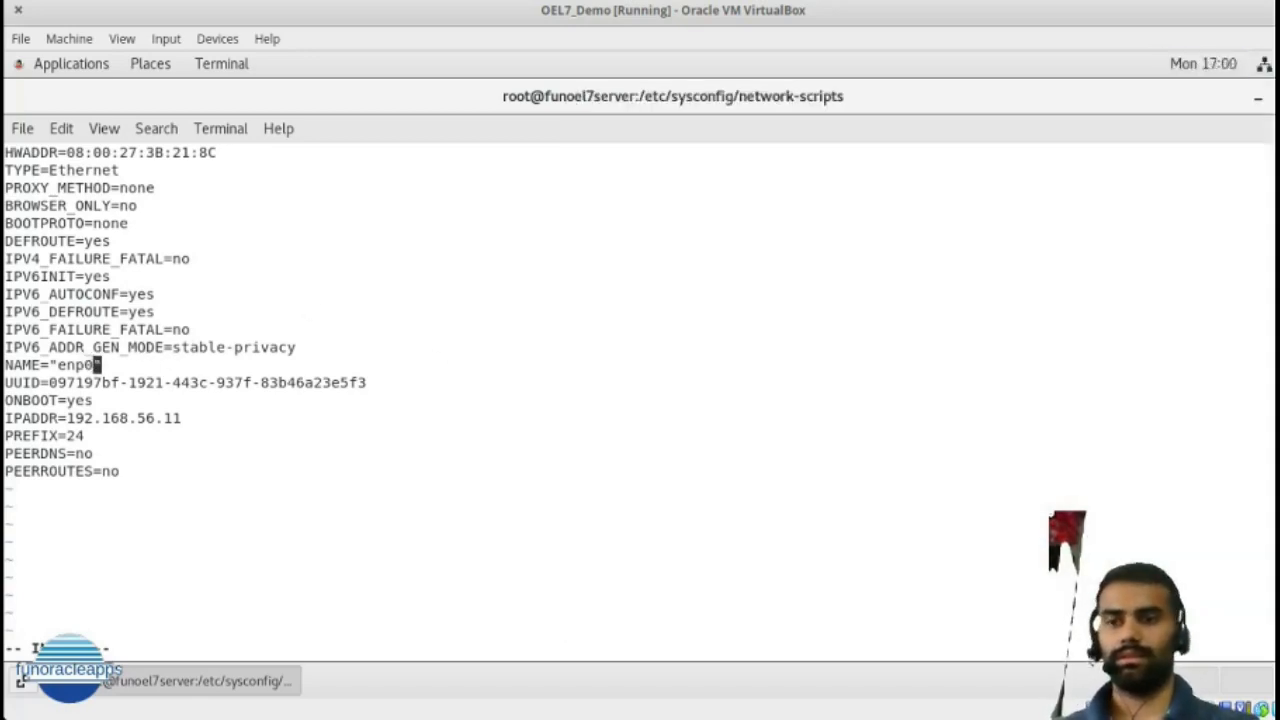
type("s9")
key("Escape")
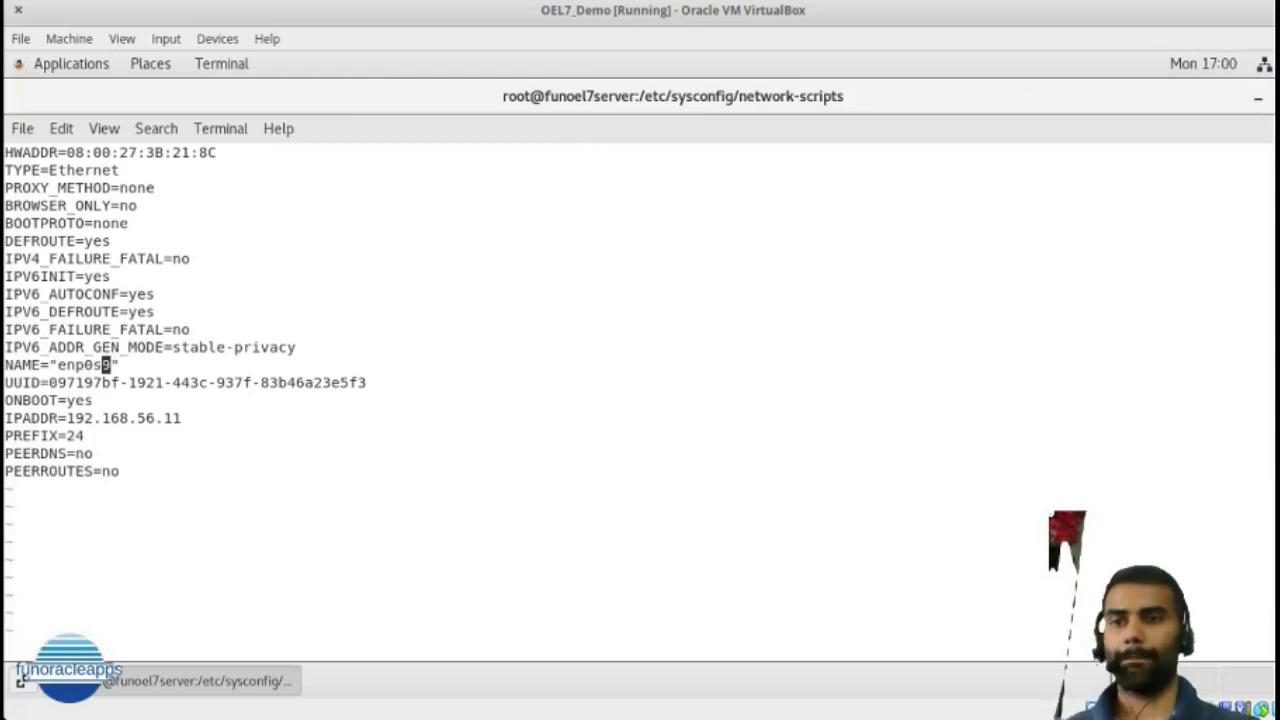
Set IPADDR in ifcfg-enp0s9 to 10.10.10.11
key("Down")
key("Down")
key("Down")
key("Right")
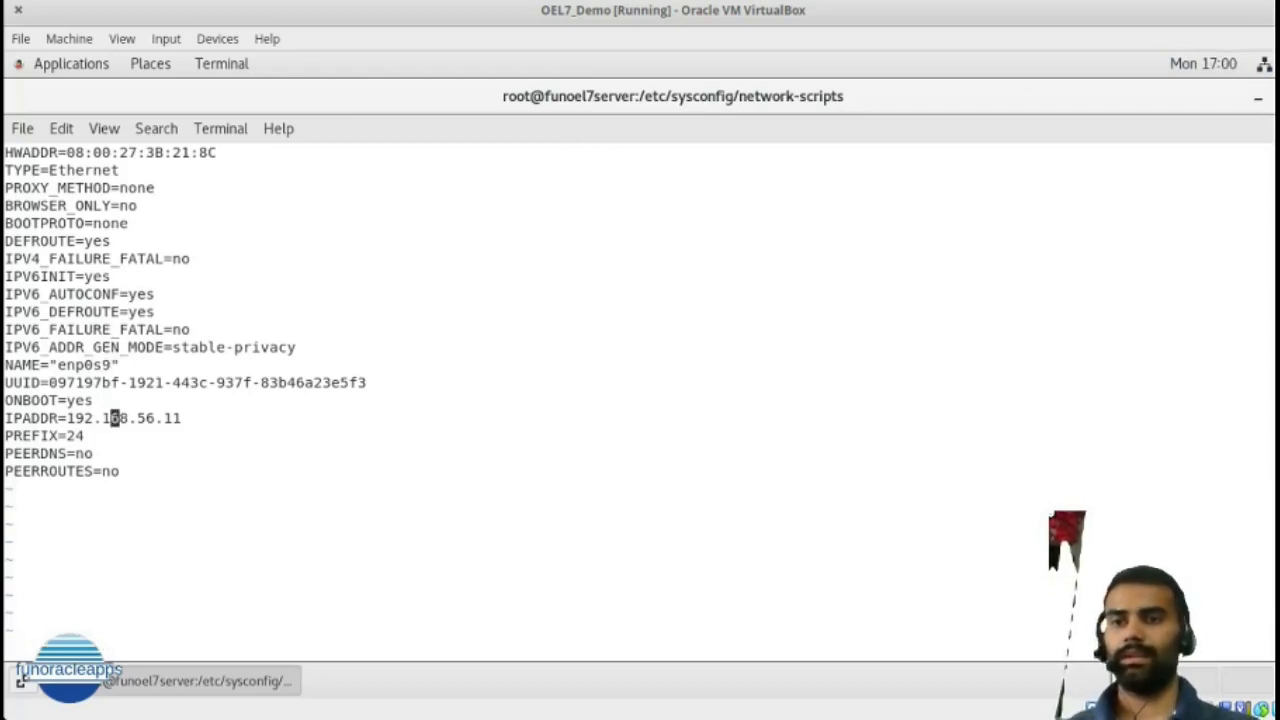
key("End")
key("Left")
key("Left")
key("Left")
key("Left")
key("Left")
key("Left")
key("Left")
key("Left")
key("Left")
key("Left")
key("Left")
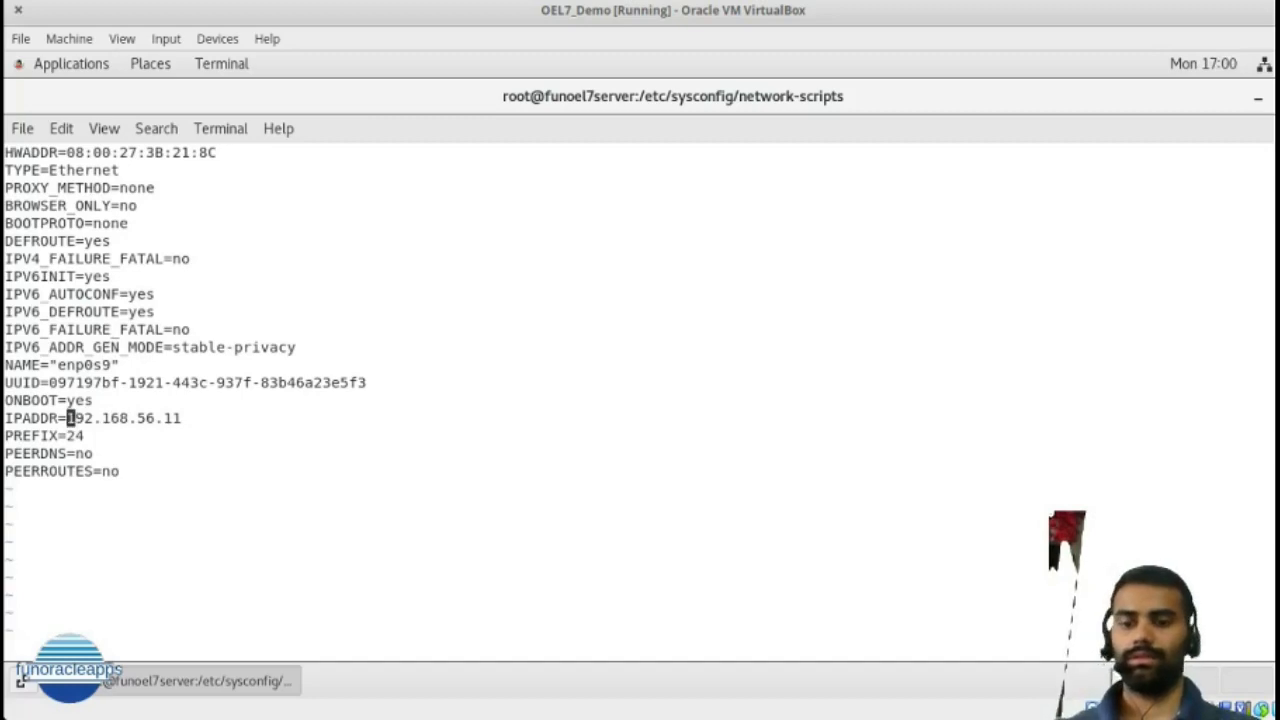
key("x")
key("x")
key("x")
key("x")
key("x")
key("x")
key("x")
key("x")
key("x")
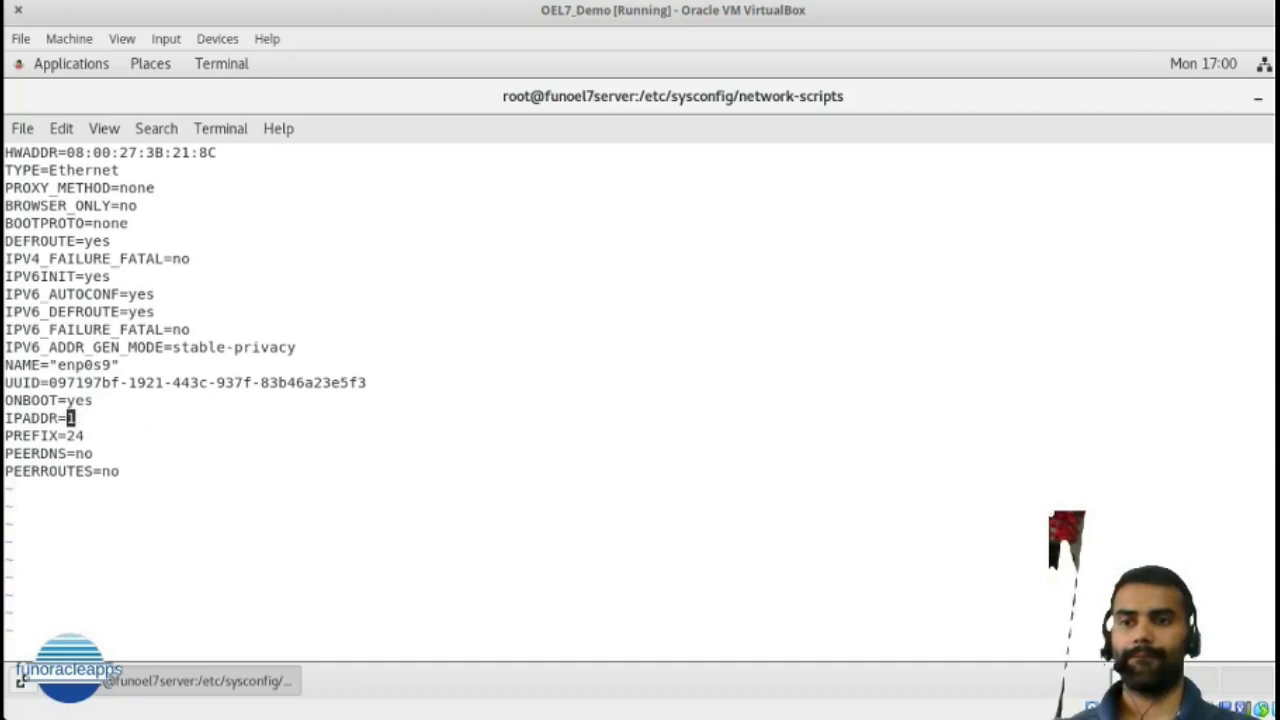
type("xa10")
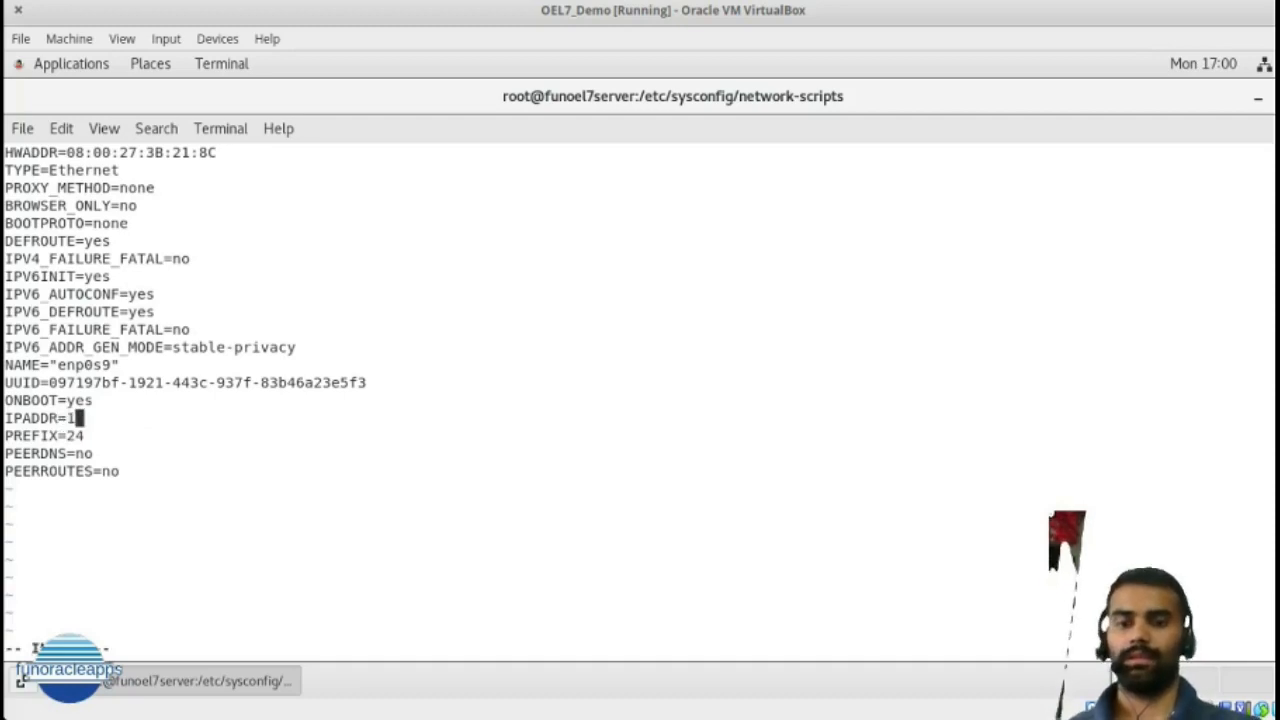
type(".10")
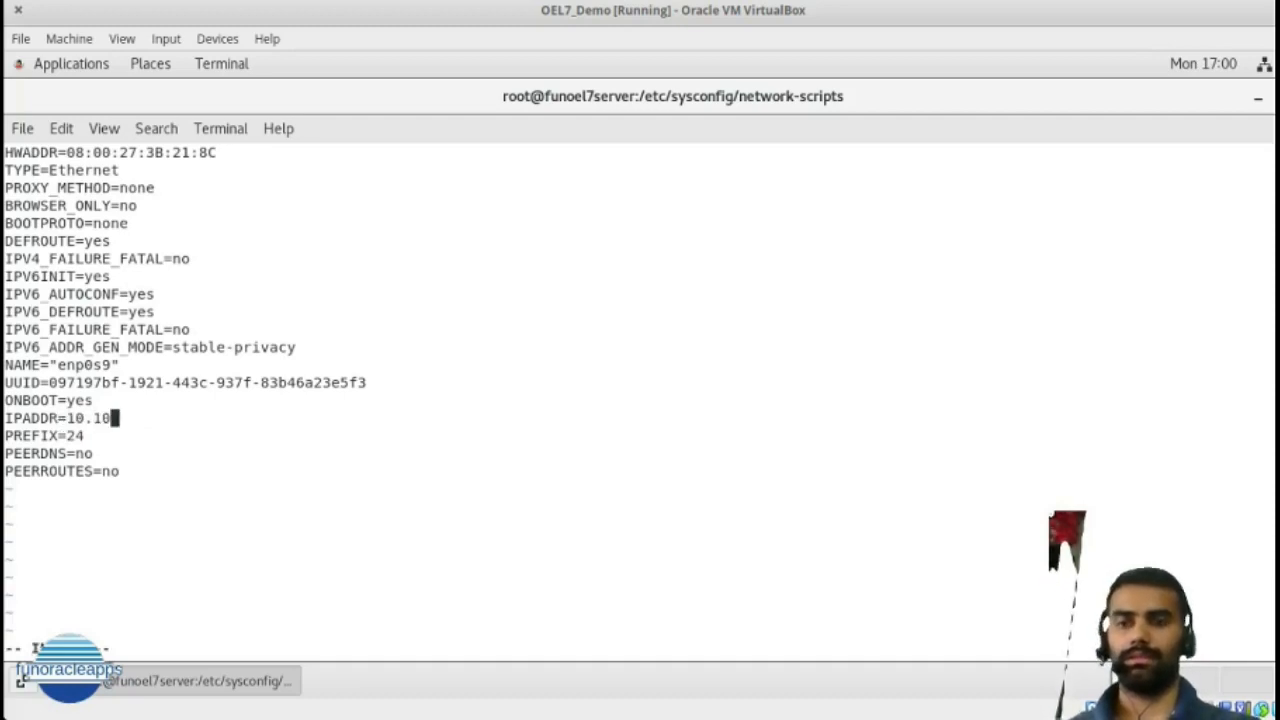
type(".10.11")
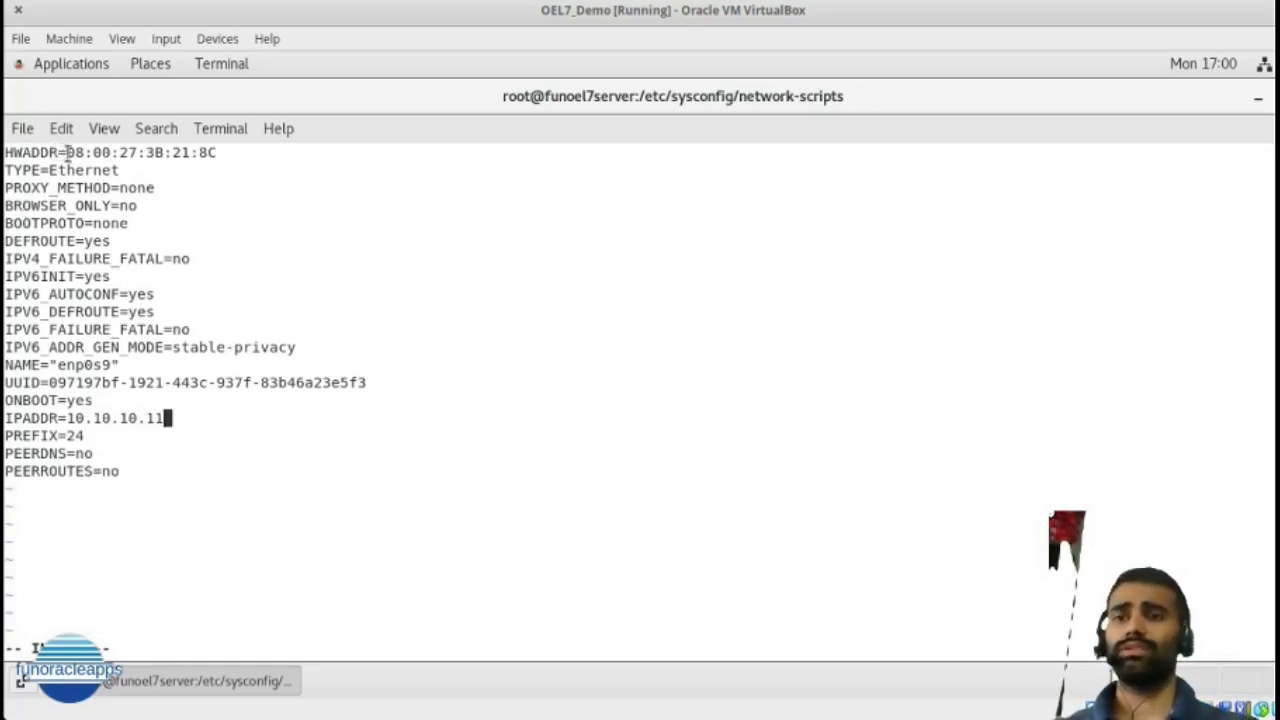
Highlight the HWADDR value in ifcfg-enp0s9, switch to VirtualBox's Host Network Manager and close it
mouse_move(68, 153)
left_mouse_down()
mouse_move(163, 152)
mouse_move(66, 153)
left_mouse_up()
left_click(211, 153)
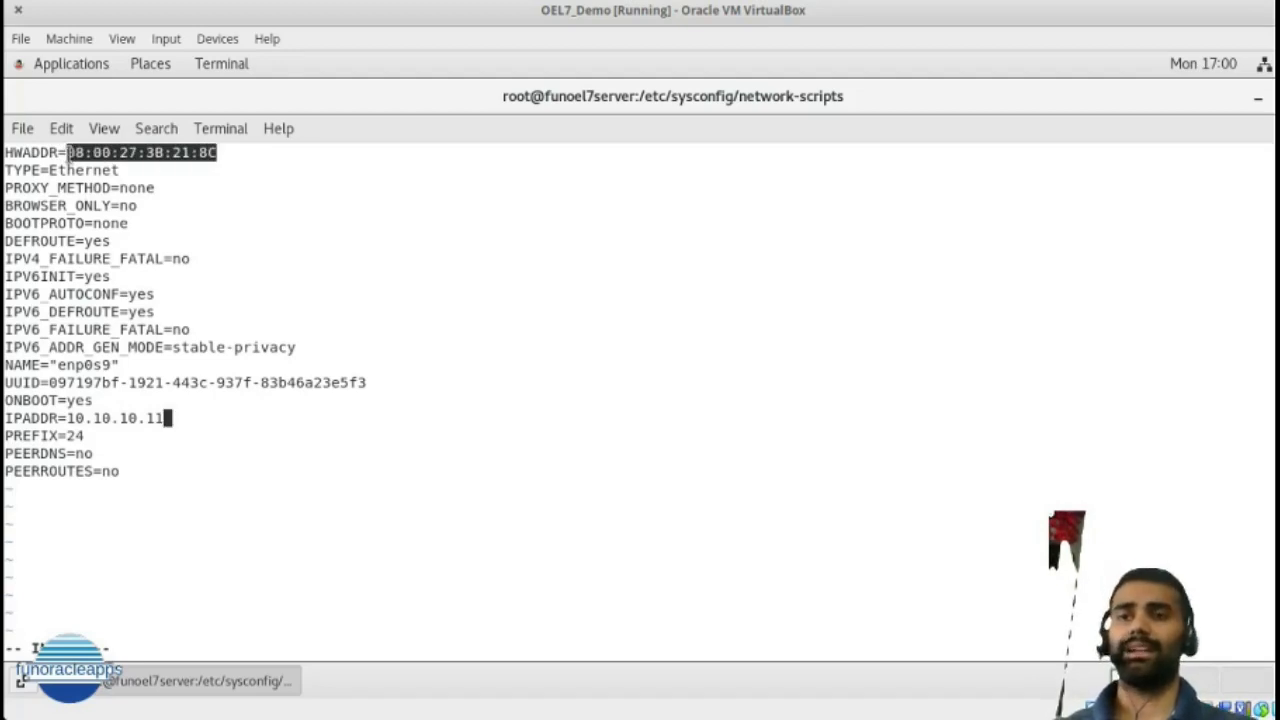
left_click_drag(67, 152, 212, 152)
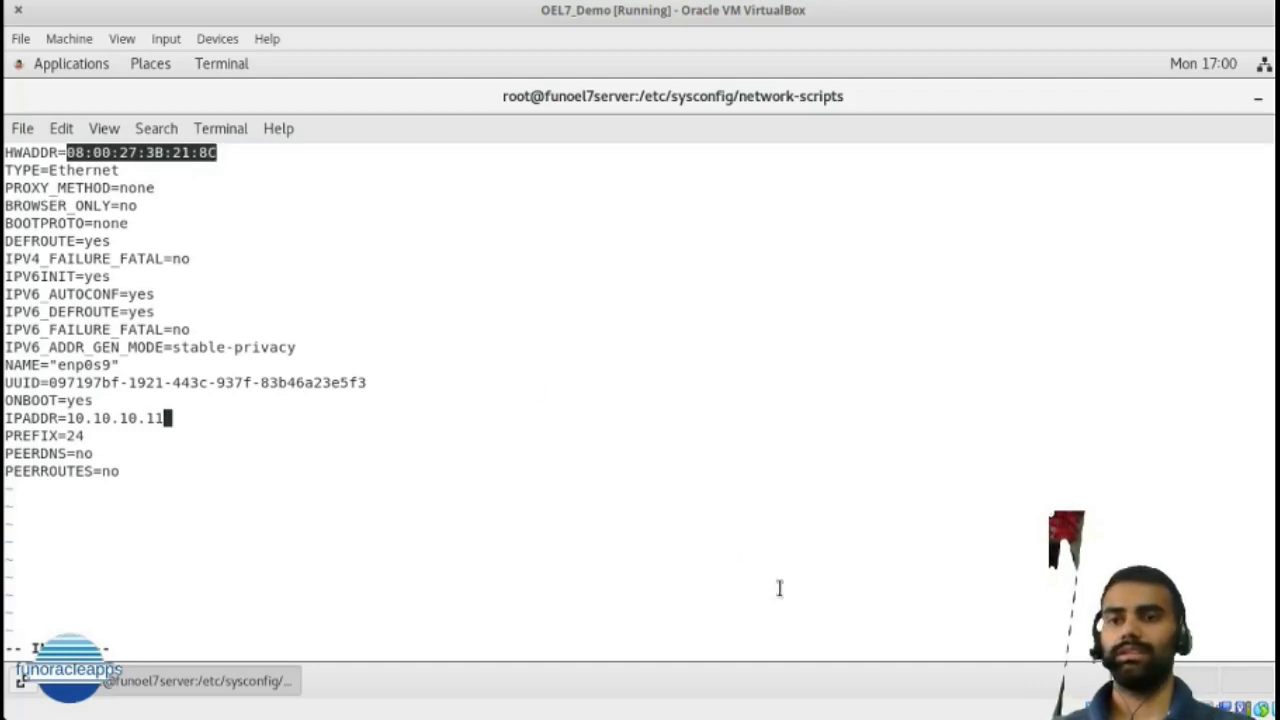
mouse_move(977, 690)
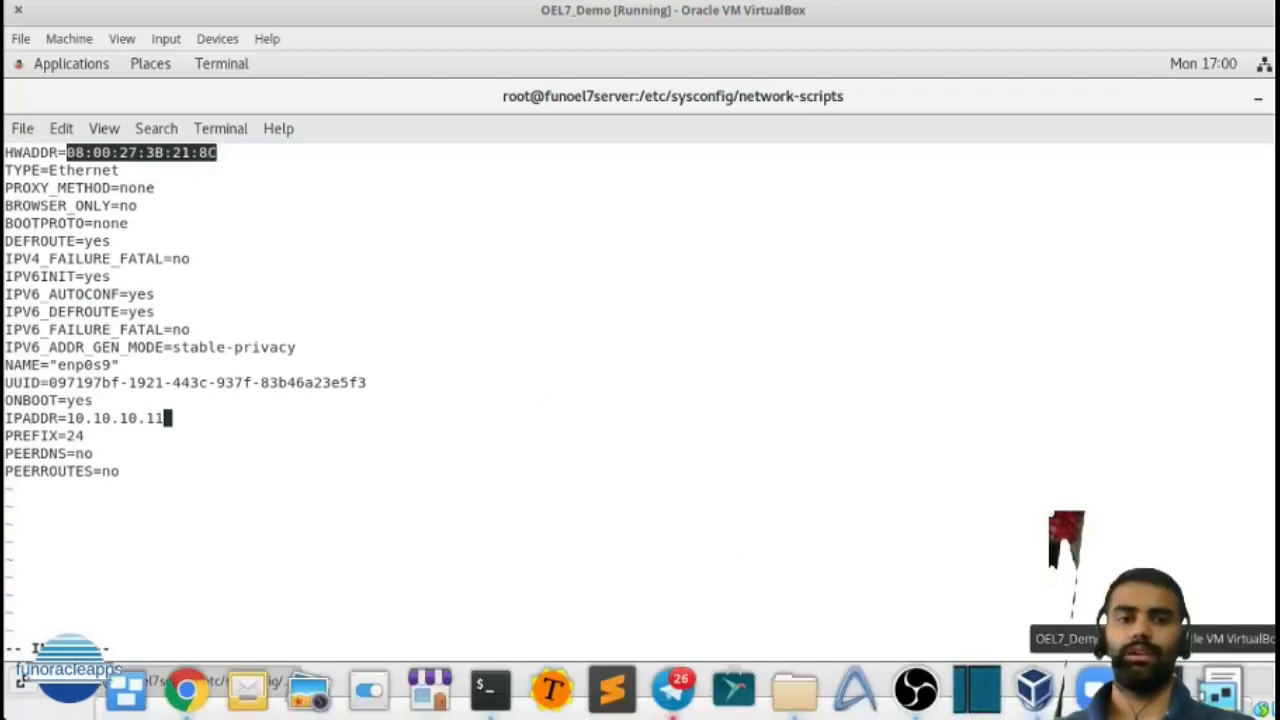
left_click(1159, 690)
left_click(1159, 690)
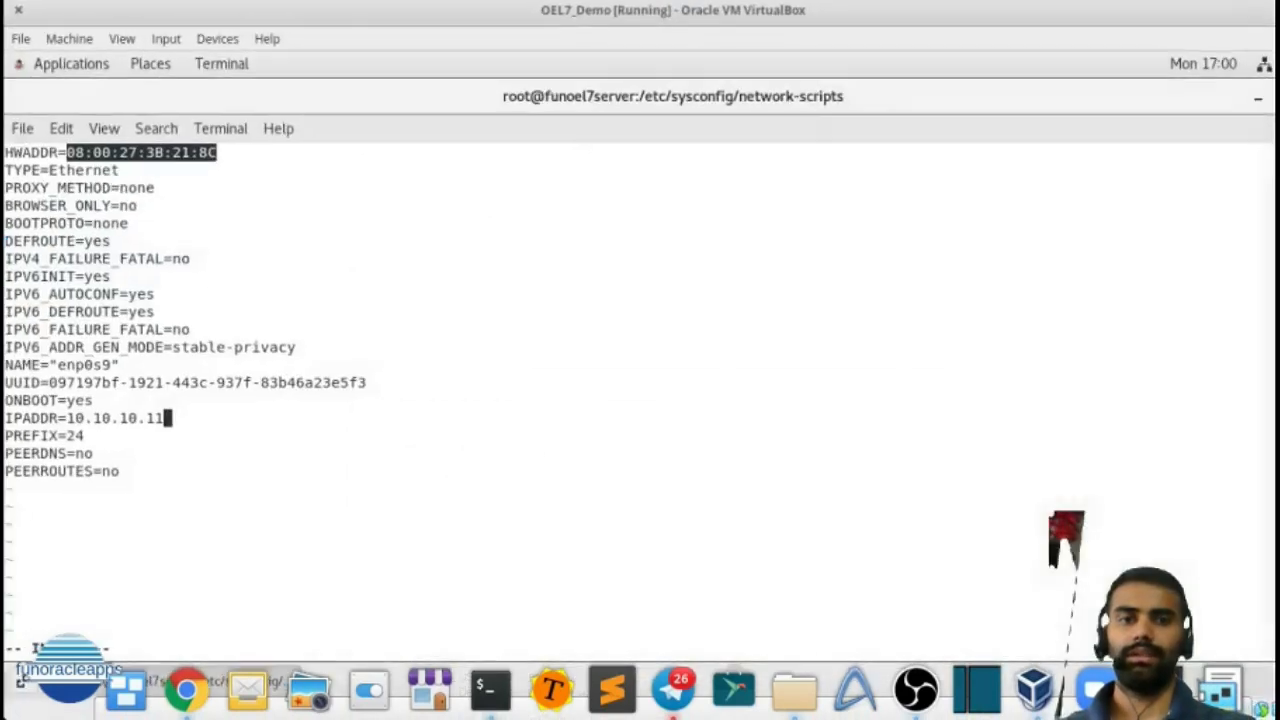
left_click(1159, 690)
left_click(1159, 690)
left_click(1220, 690)
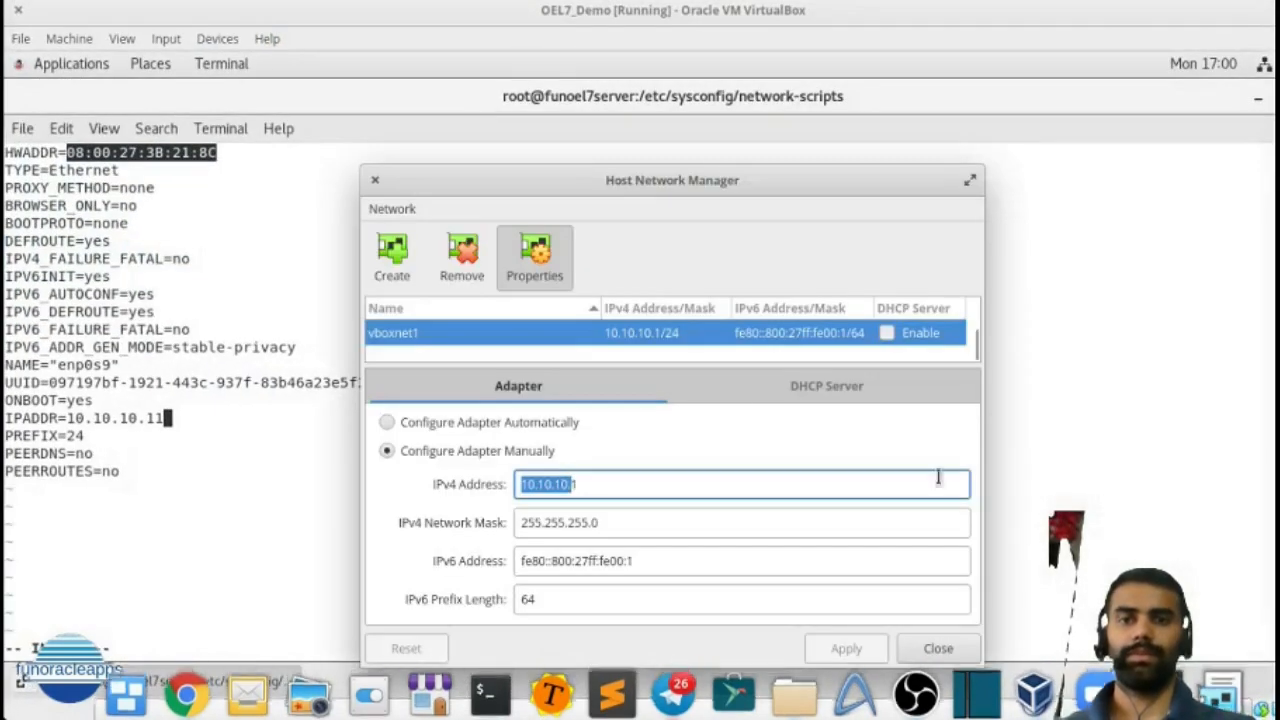
left_click(375, 180)
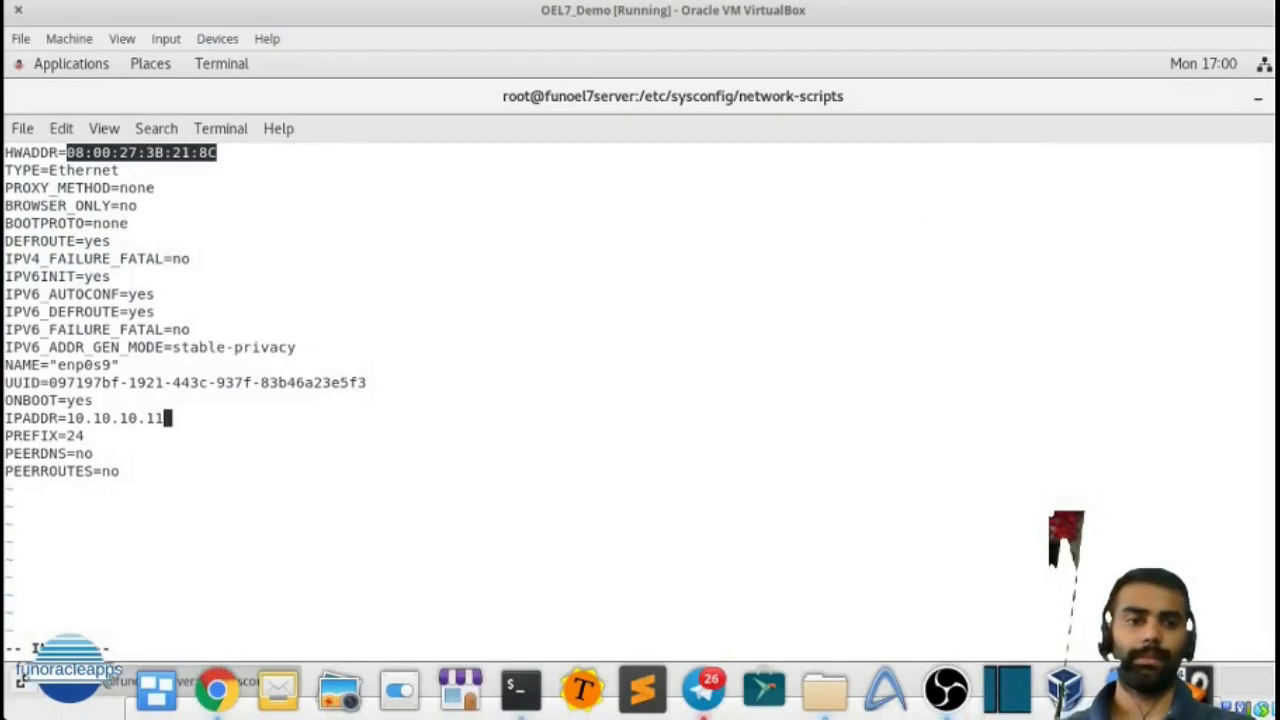
Open OEL7_Demo's network settings in VirtualBox Manager and show the advanced details of Adapter 3, including its MAC address
left_click(1065, 690)
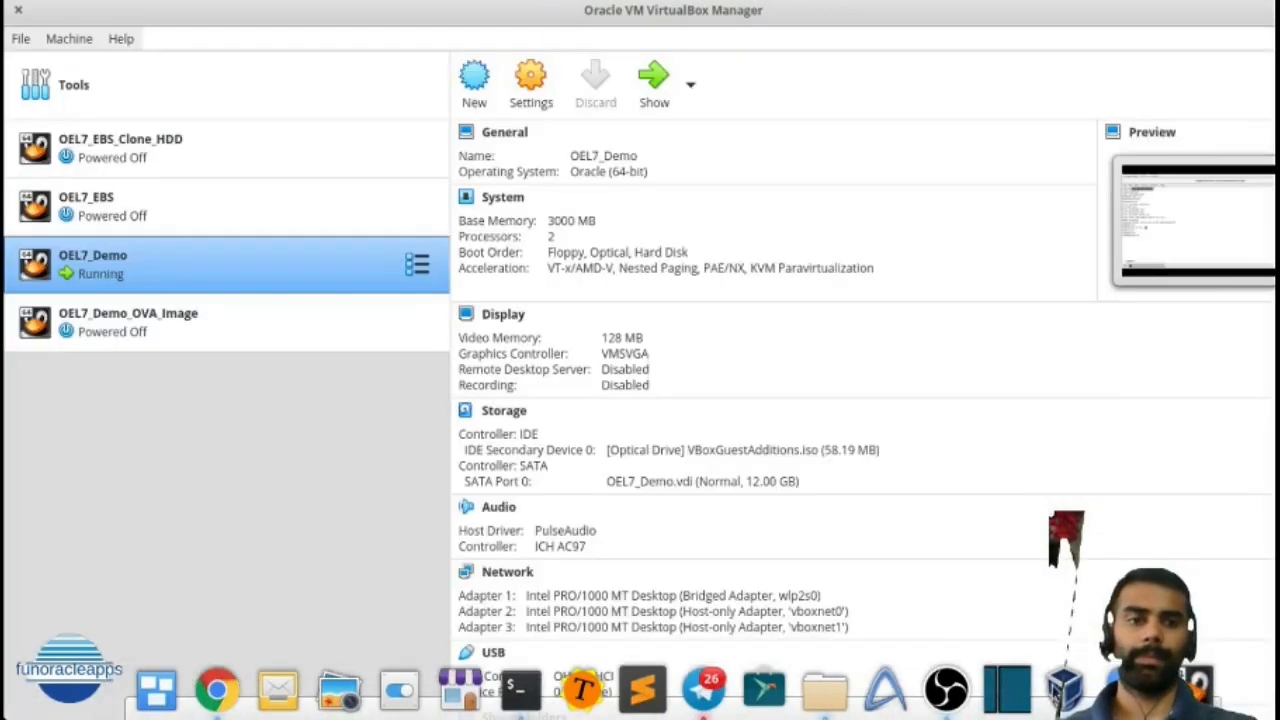
left_click(529, 106)
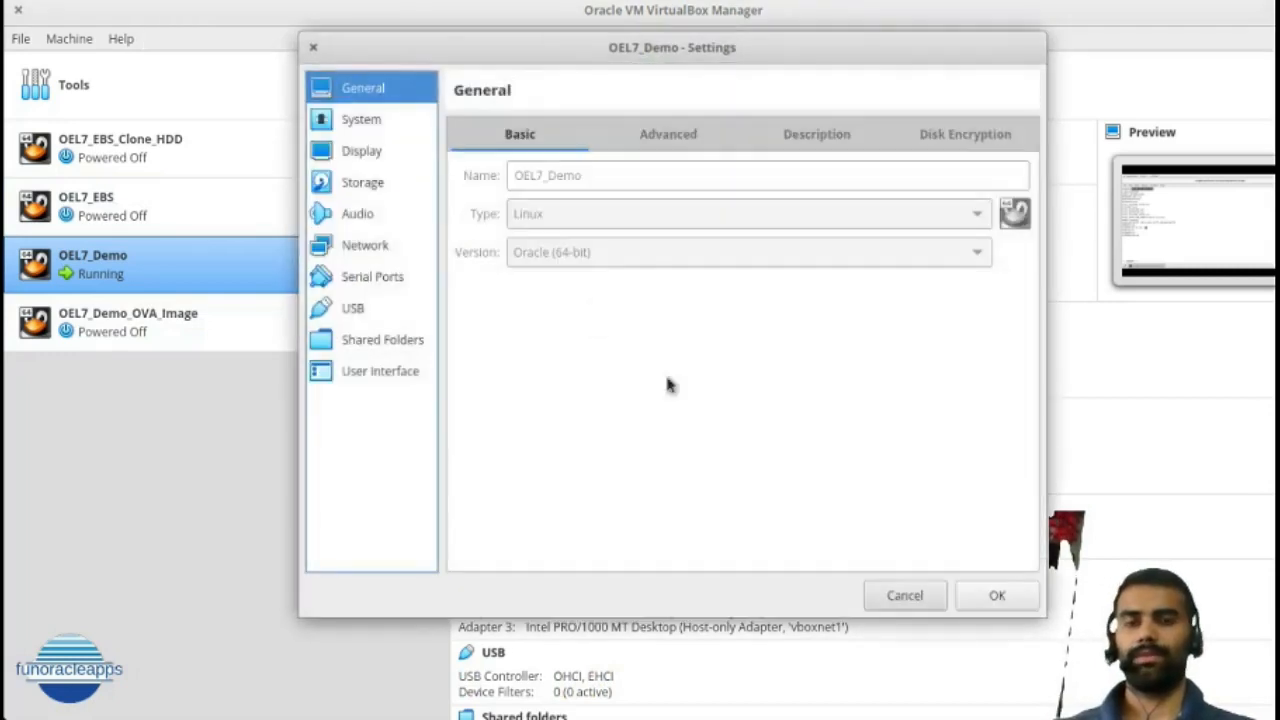
left_click(389, 248)
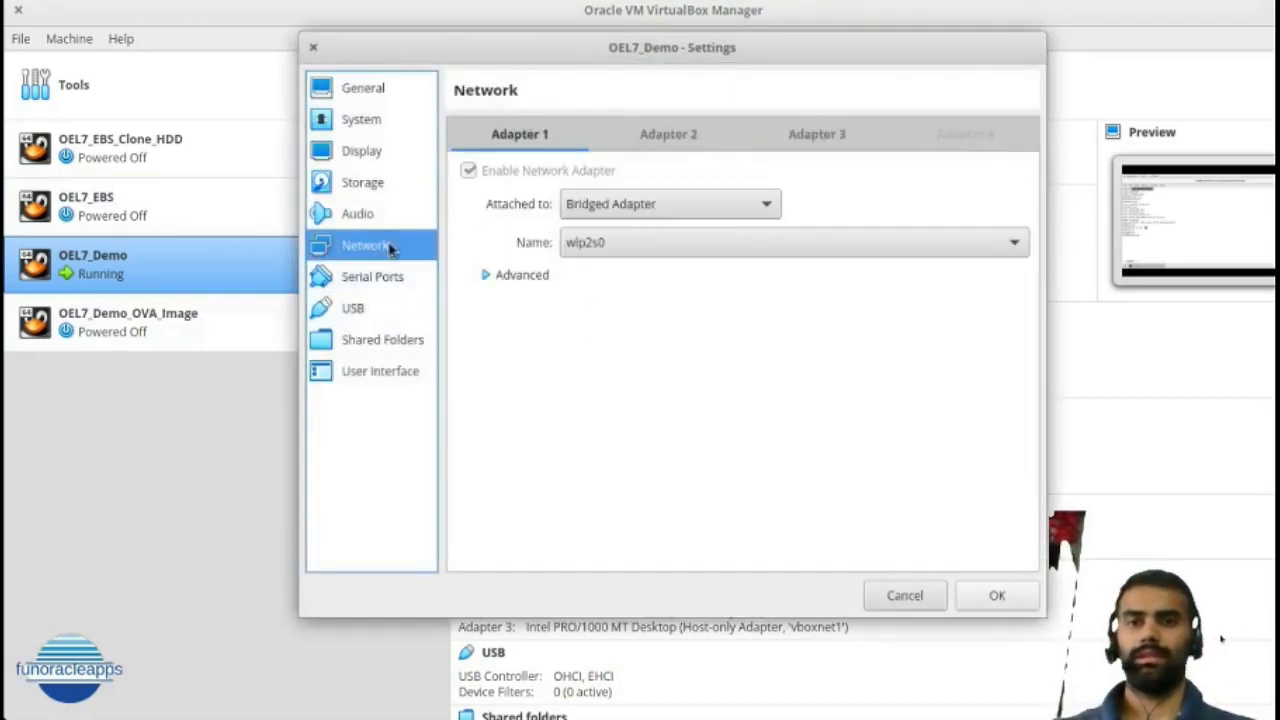
left_click(770, 140)
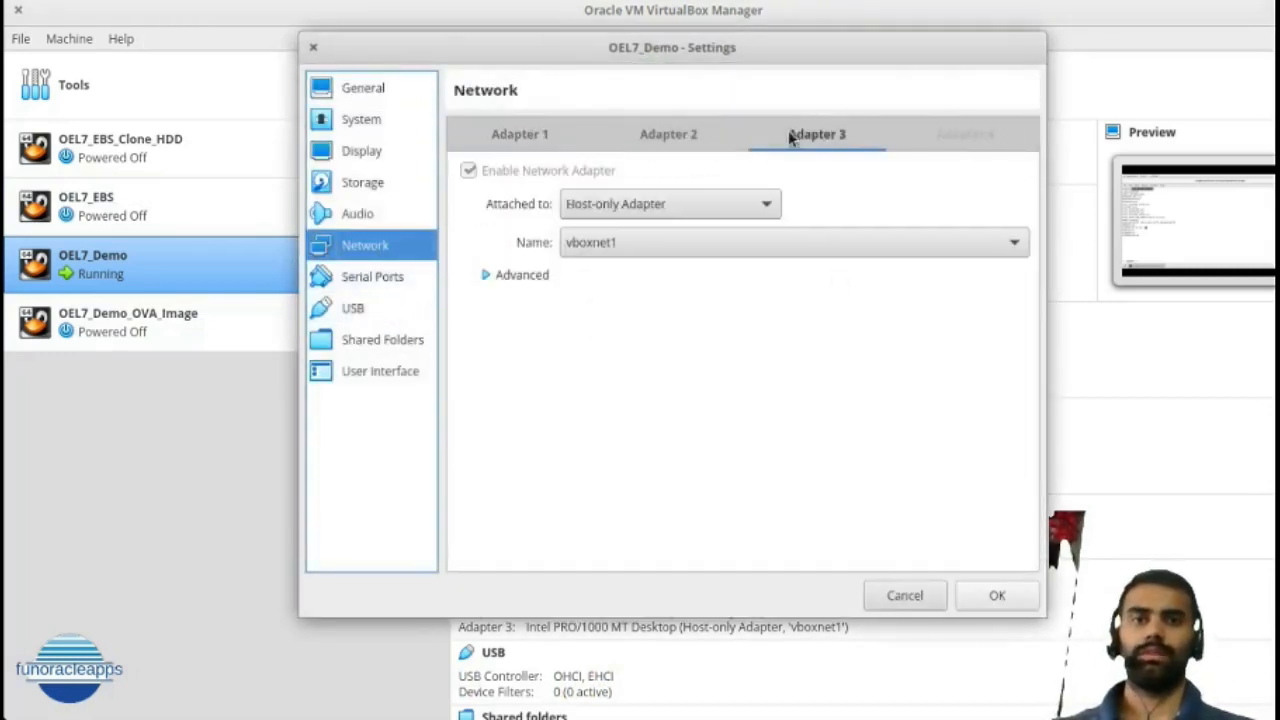
left_click(500, 277)
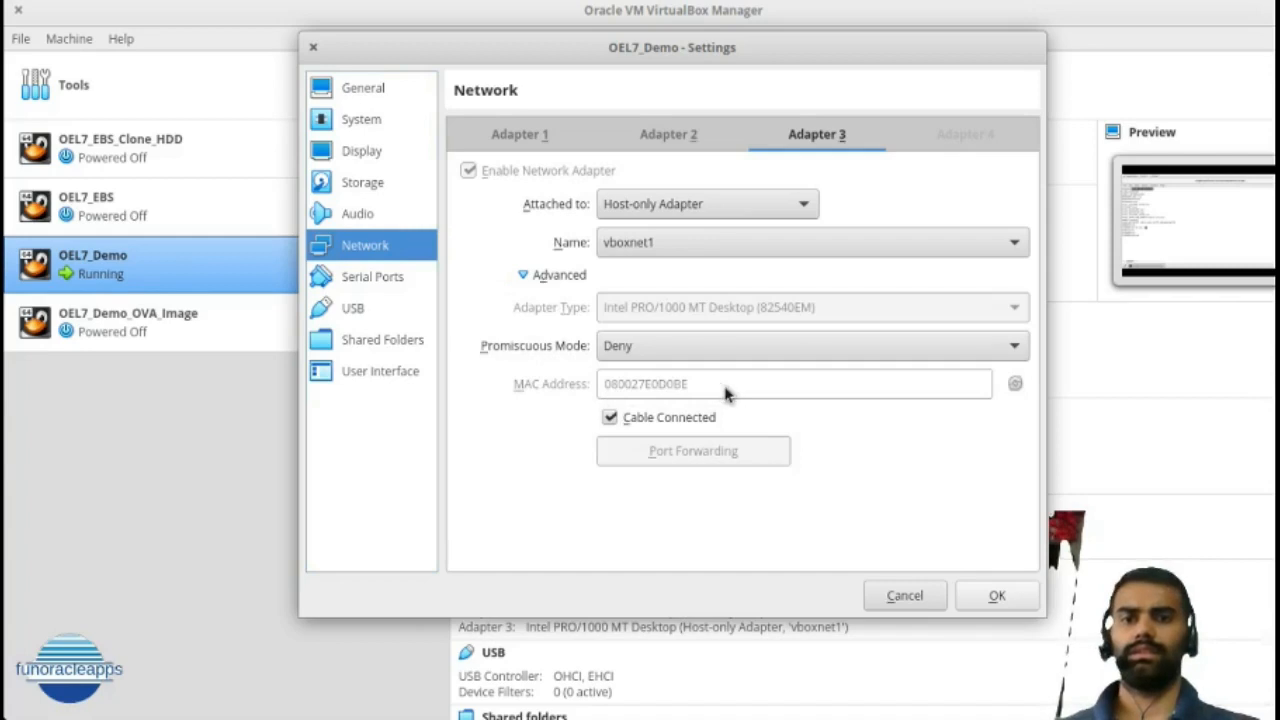
Compare Adapter 3's MAC address in the VM settings with the HWADDR value in ifcfg-enp0s9
key("alt+Tab")
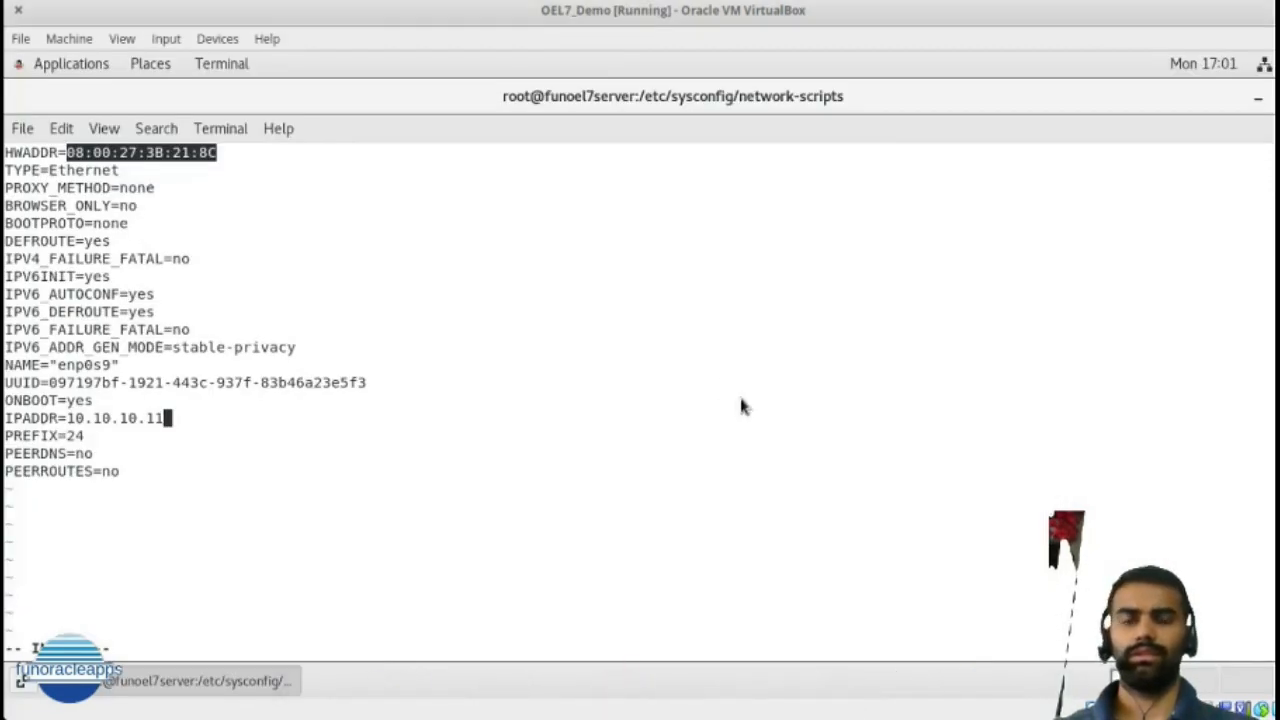
mouse_move(933, 718)
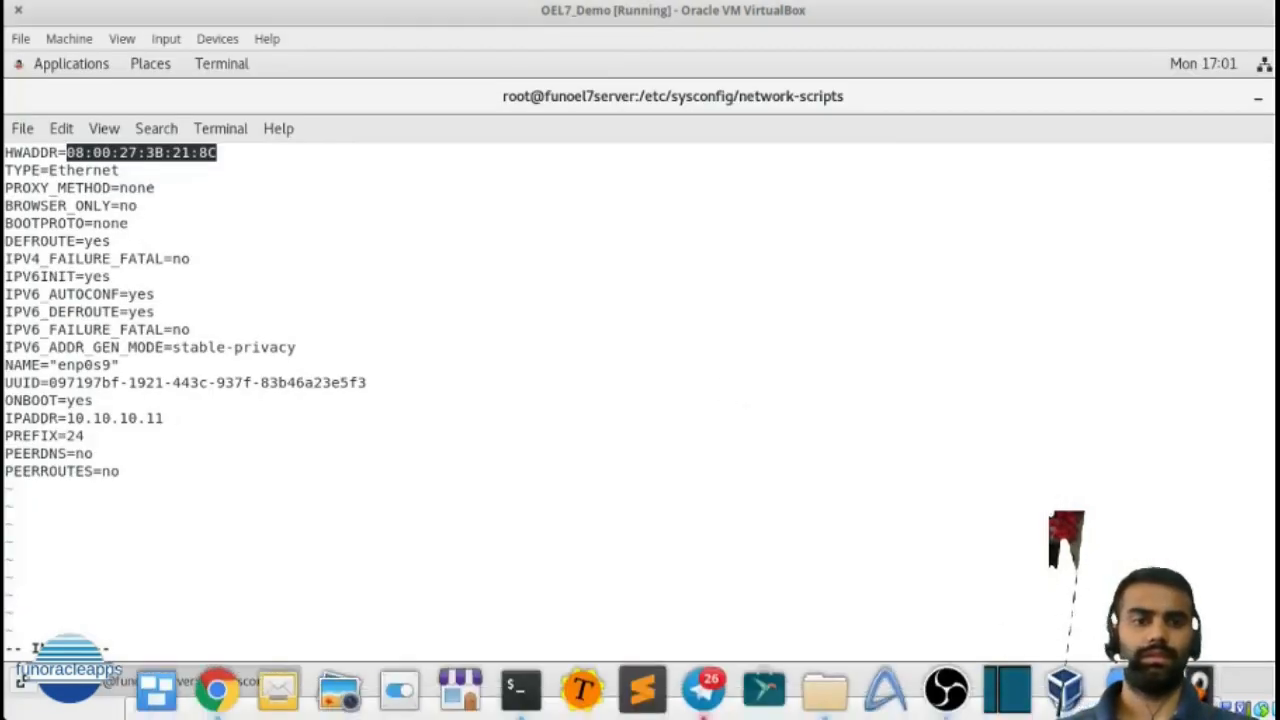
left_click(1198, 688)
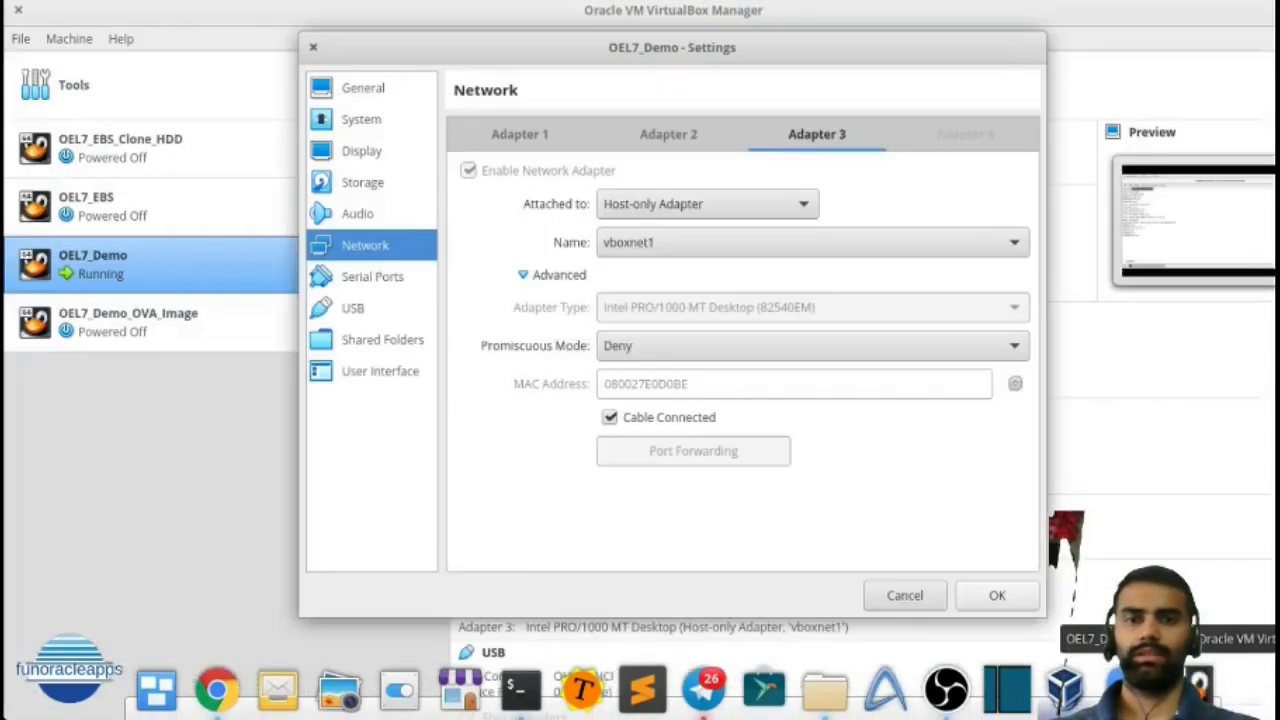
left_click(1198, 688)
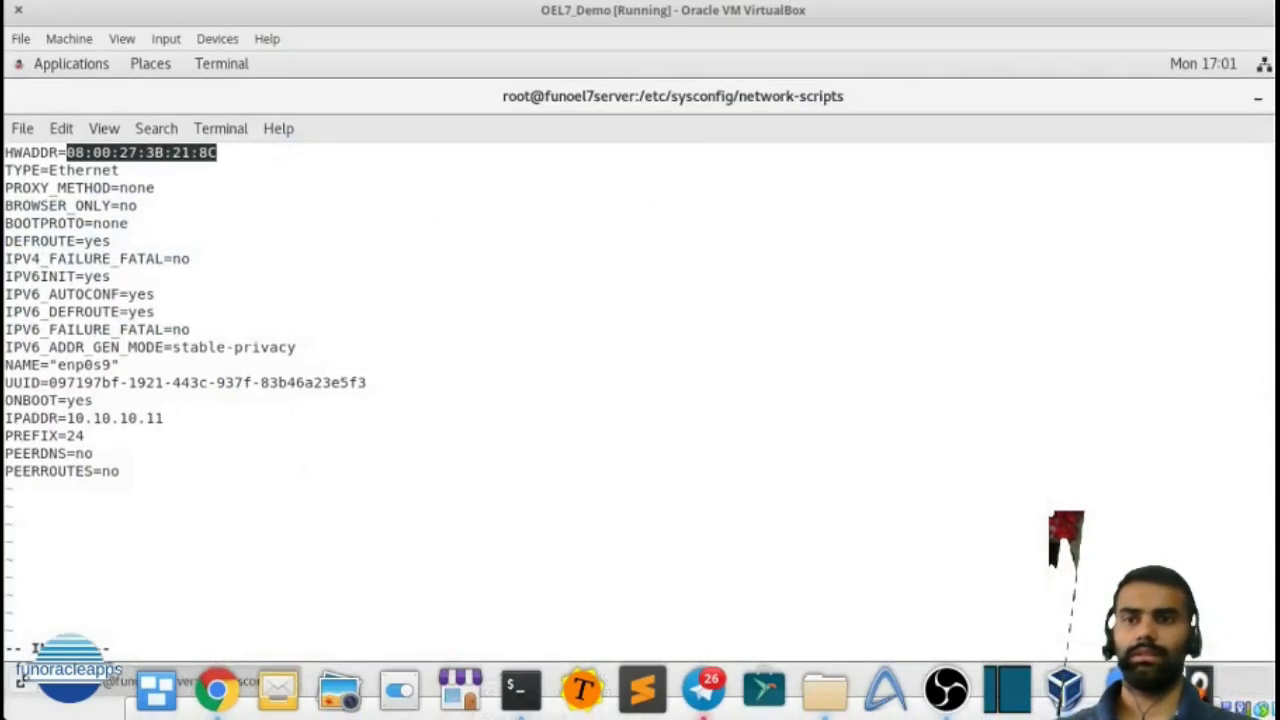
left_click(1198, 688)
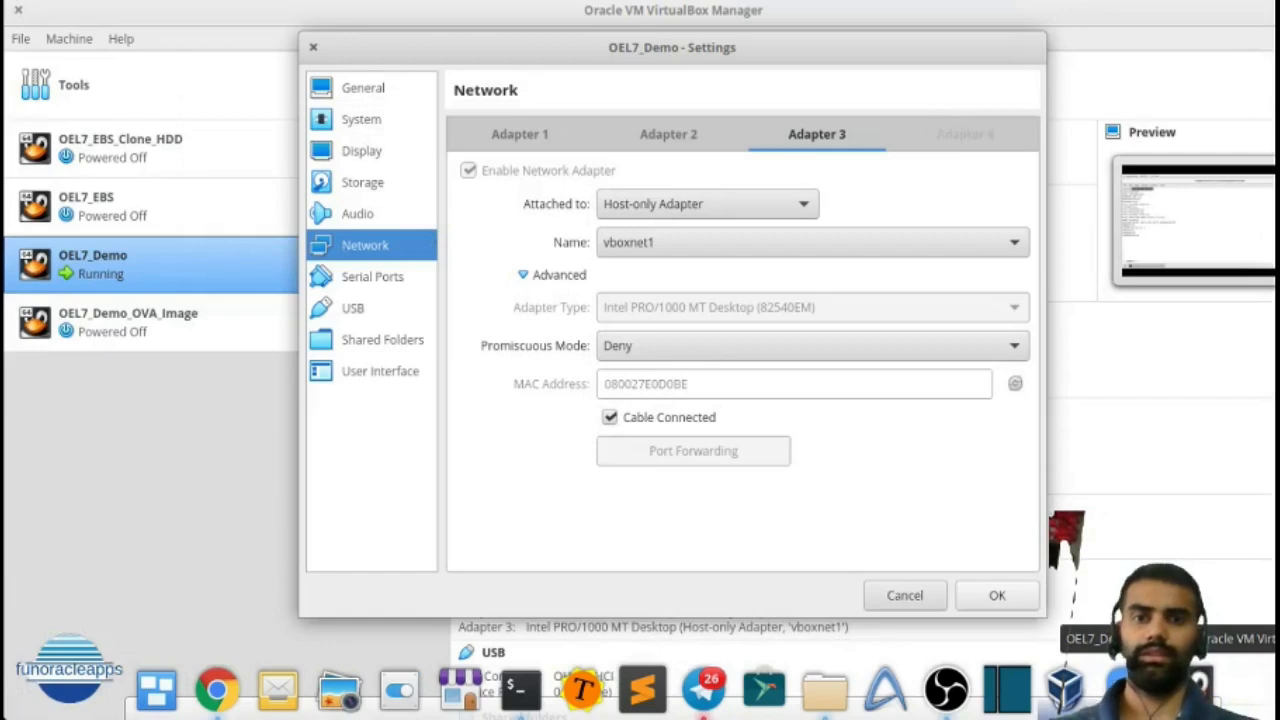
left_click(1198, 688)
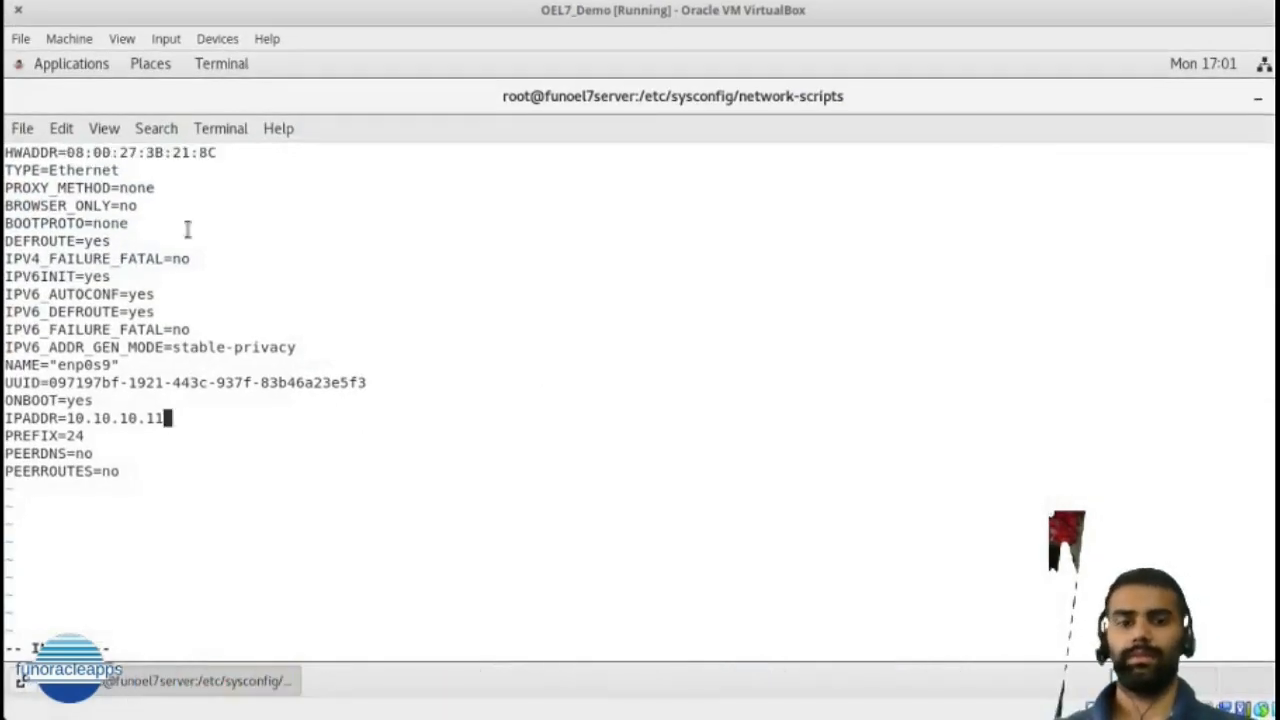
Undo the accidental joining of the IPADDR and PREFIX lines and re-enter IPADDR as 10.10.10.11
key("Delete")
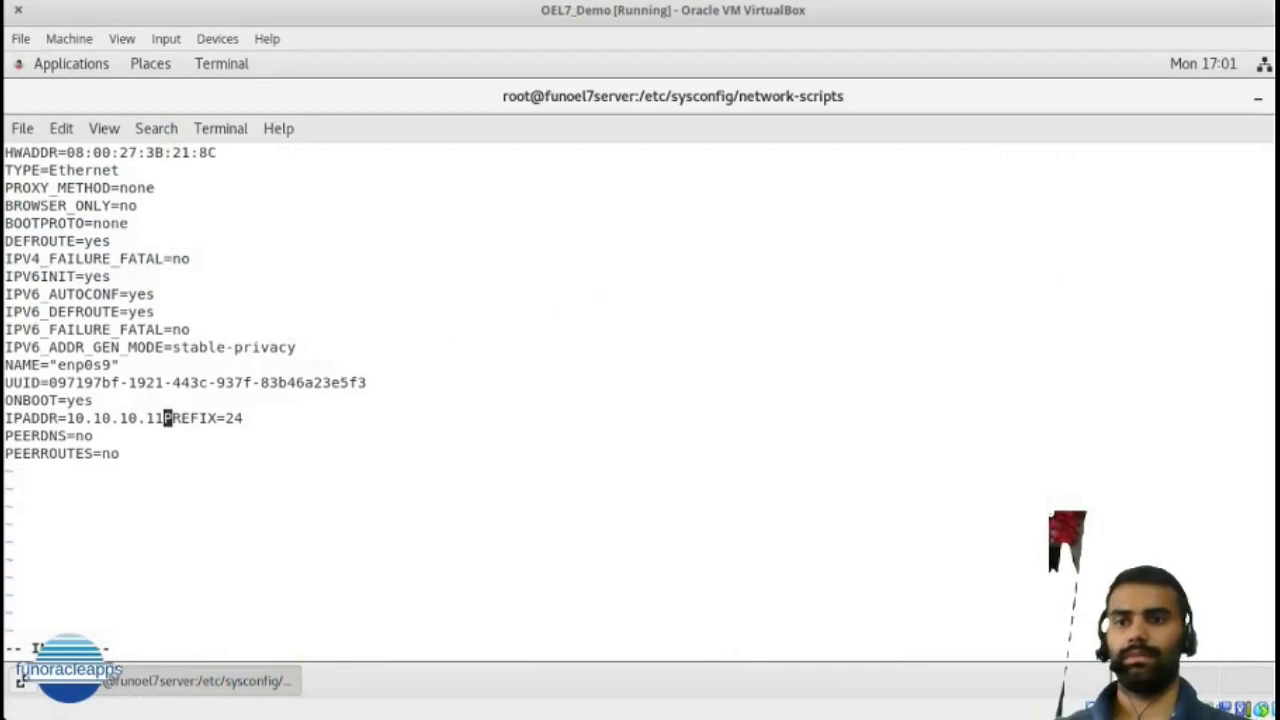
key("Escape")
key("u")
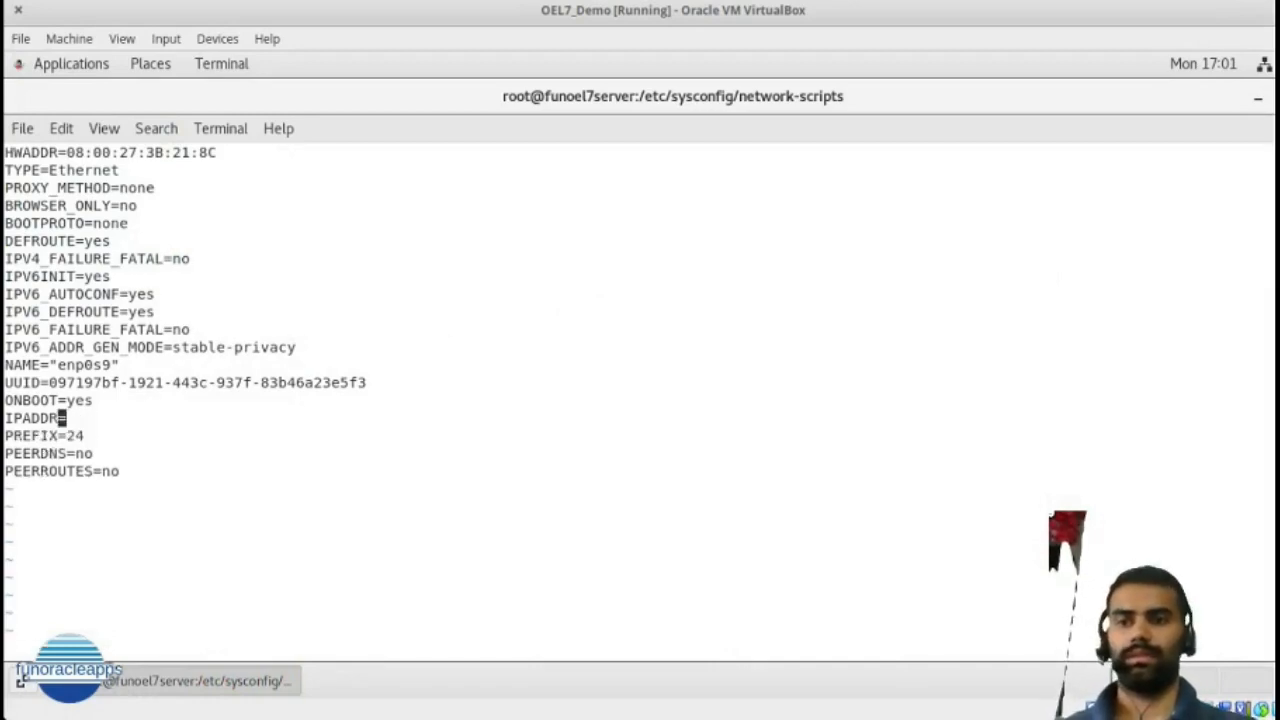
type("a10.")
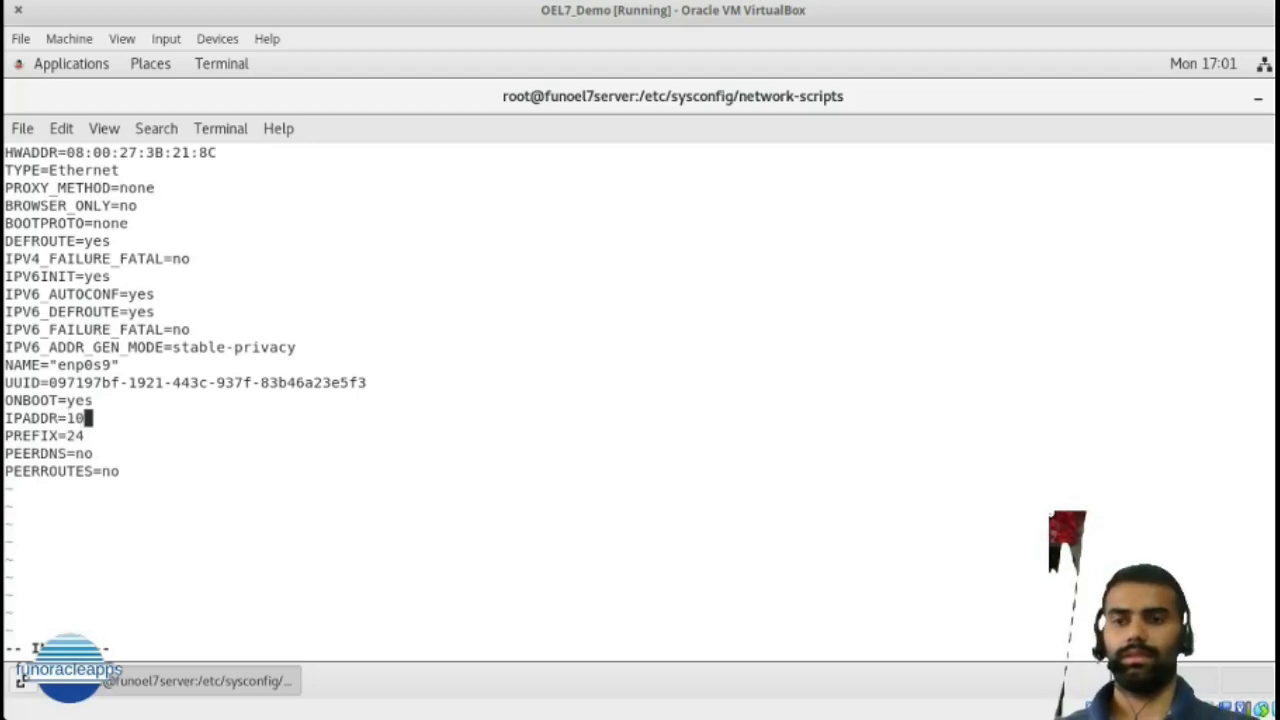
type("10.10.10")
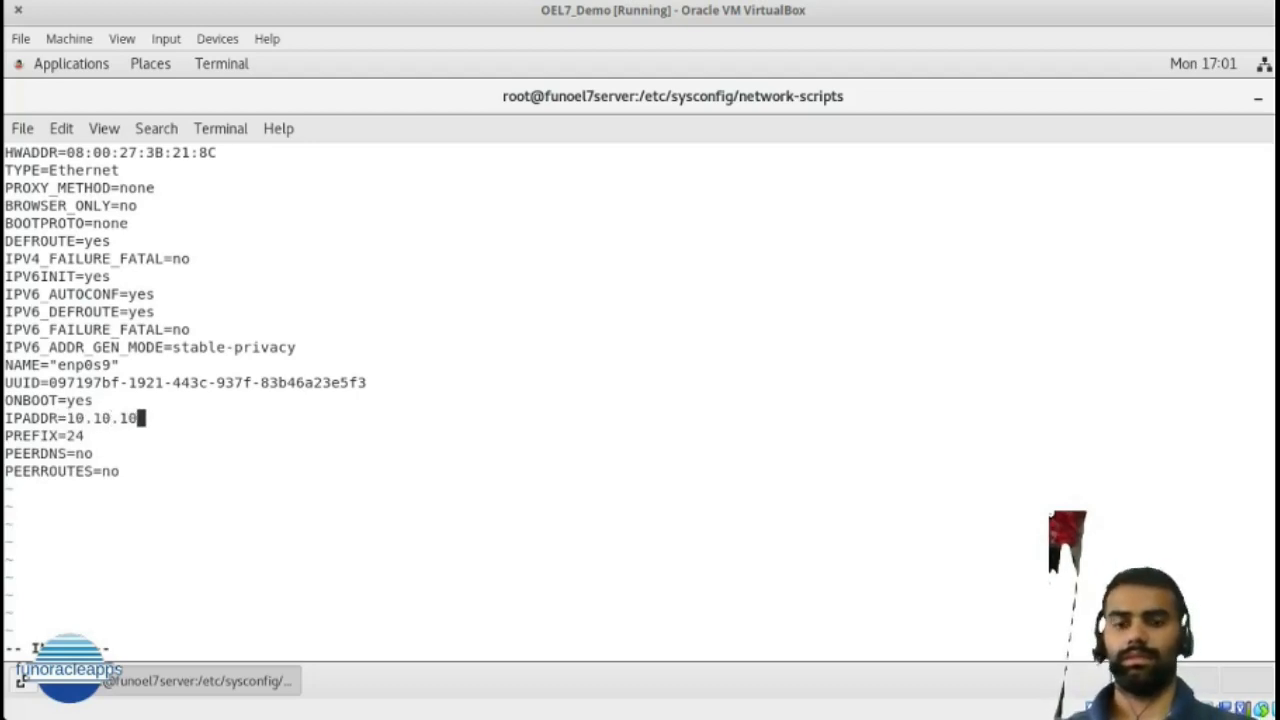
type("1")
key("Escape")
Delete the last three octets of the HWADDR value in ifcfg-enp0s9, keeping only the prefix 08:00:27:
key("Up")
key("Up")
key("Up")
key("Up")
key("Up")
key("Up")
key("Up")
key("Up")
key("Up")
key("Up")
key("Up")
key("Up")
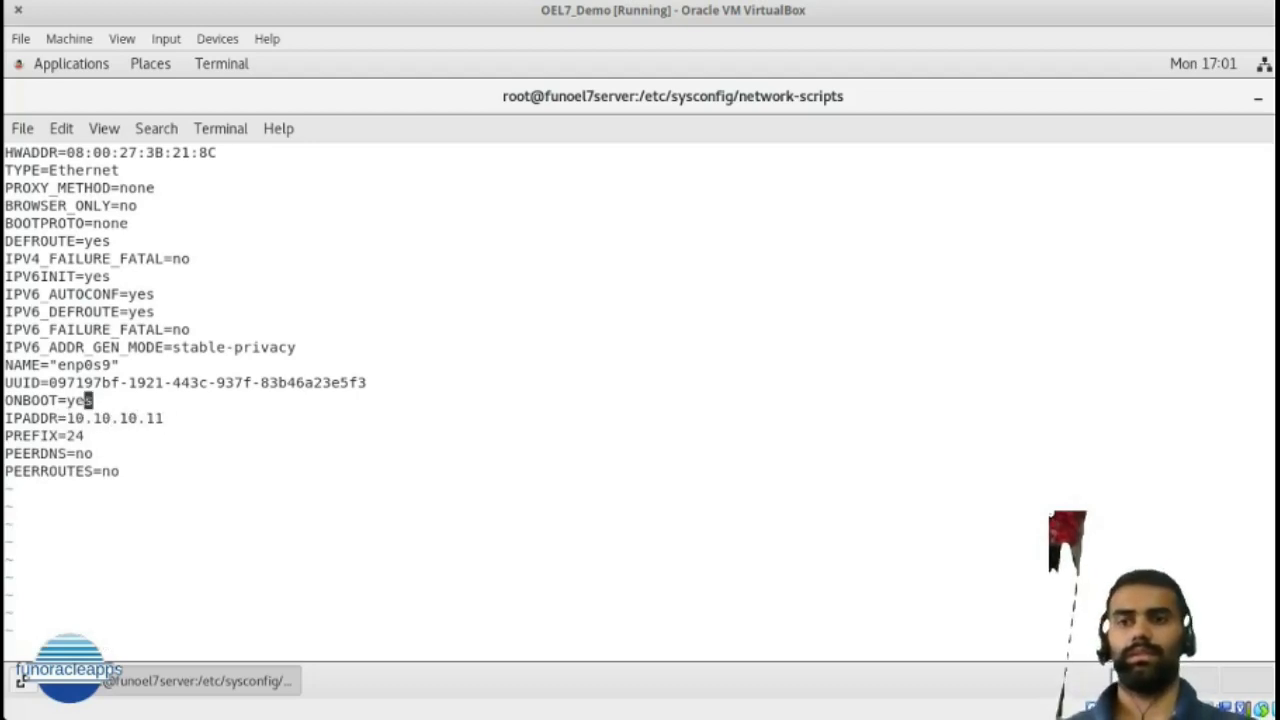
key("Up")
key("Up")
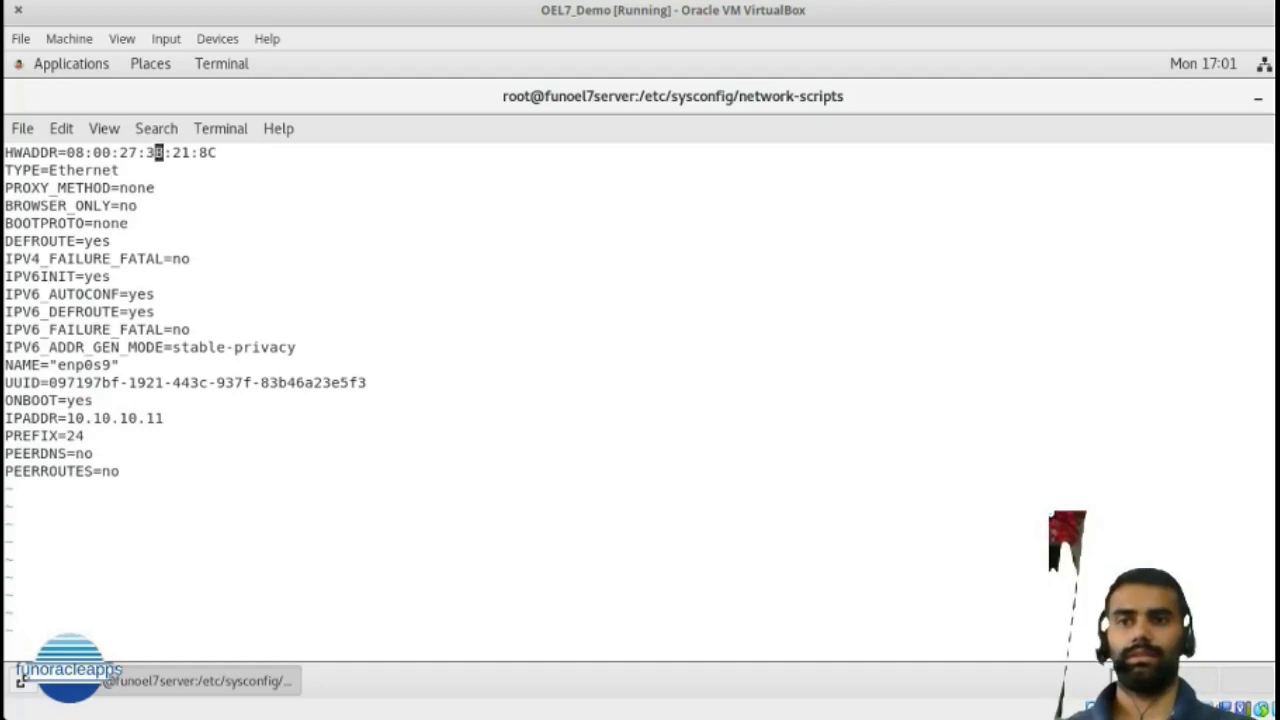
key("Left")
key("x")
key("x")
key("x")
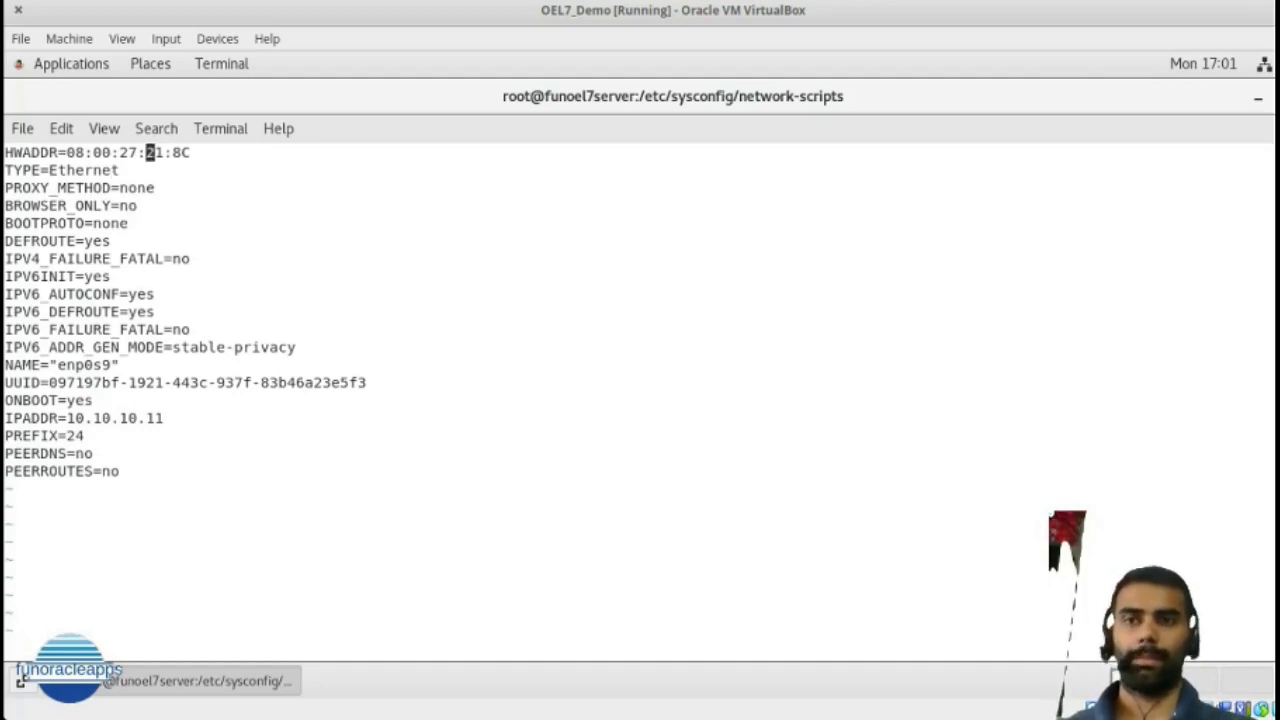
key("x")
key("x")
key("x")
key("x")
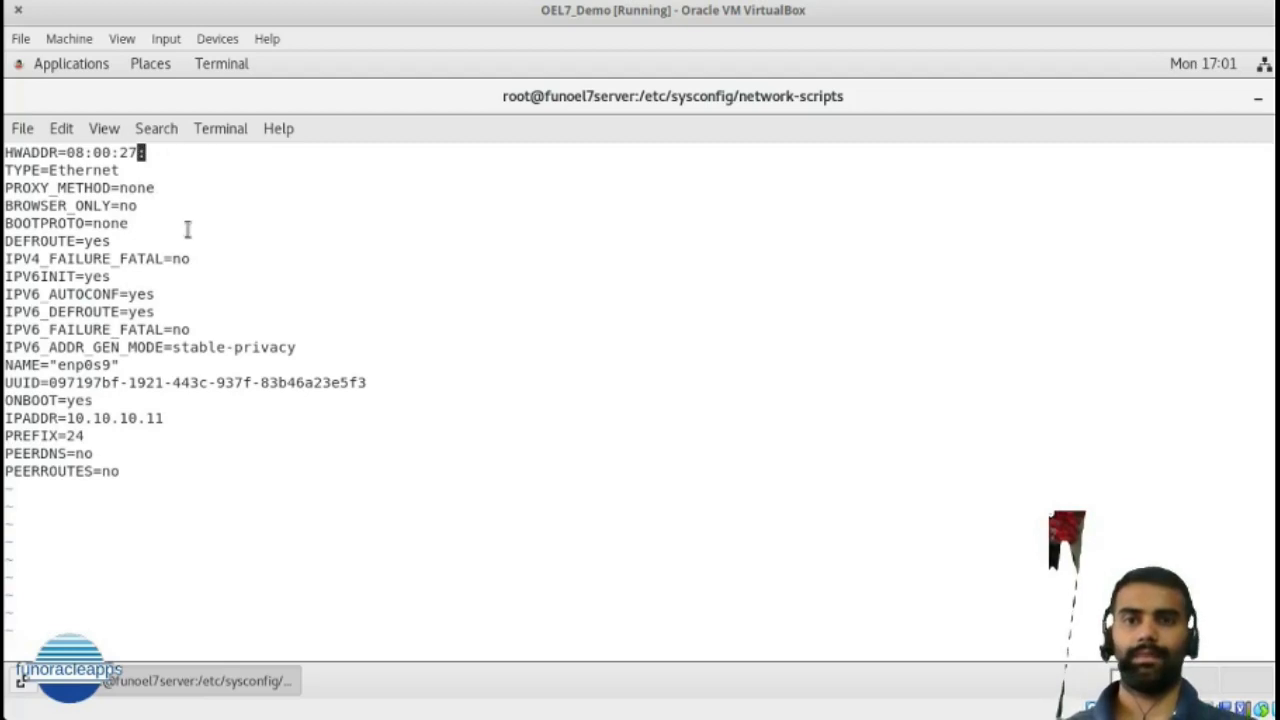
Complete HWADDR as 08:00:27:E0:D0:BE, taking the last three octets from Adapter 3's MAC address in the VM settings
mouse_move(1070, 694)
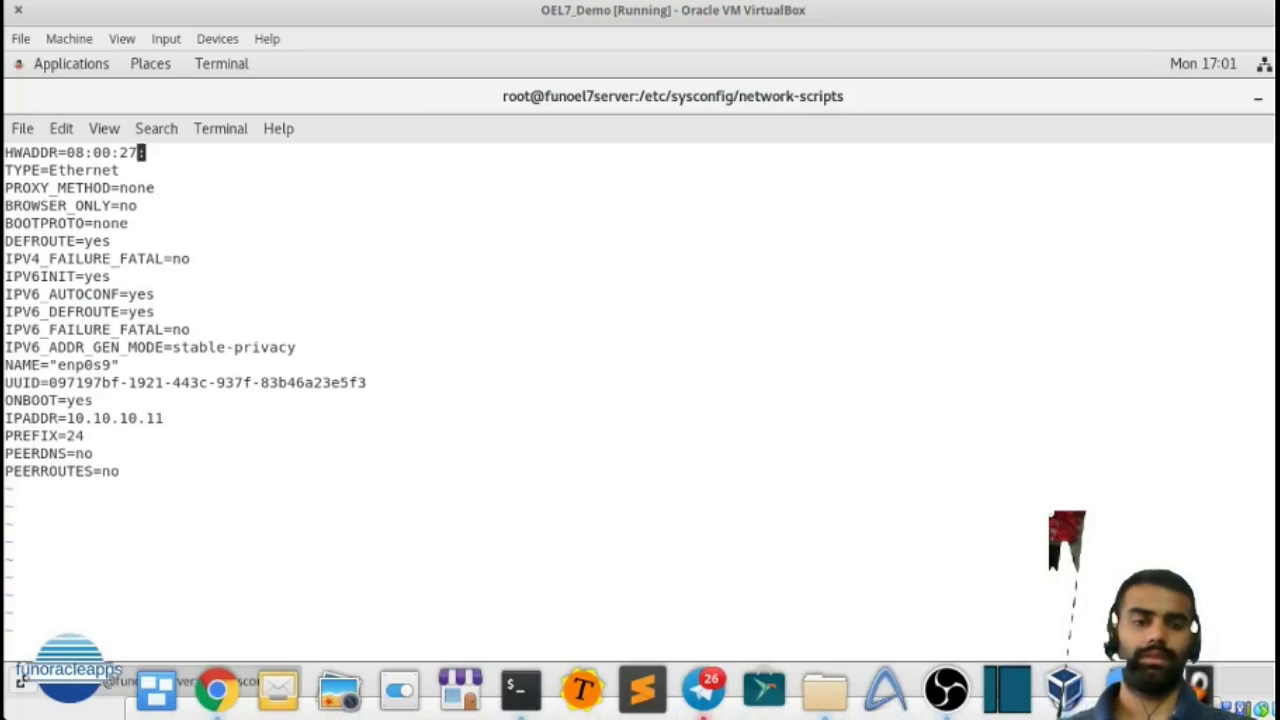
left_click(1066, 690)
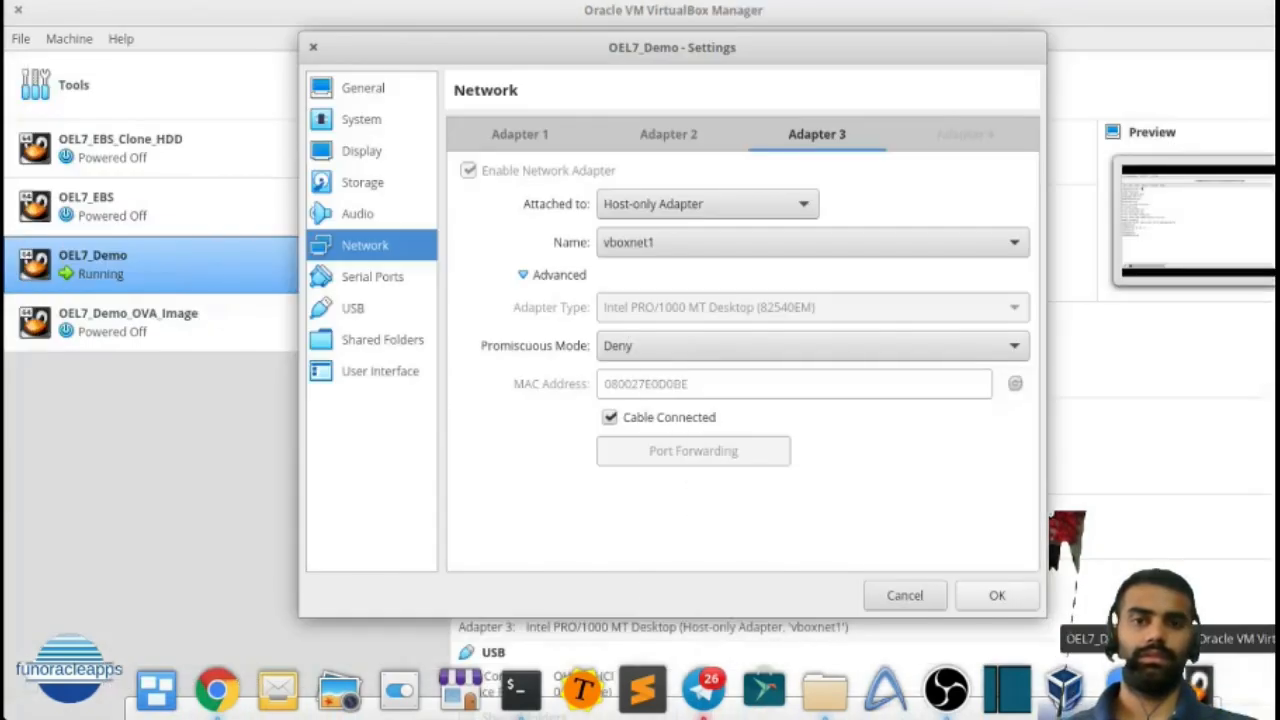
left_click(1198, 688)
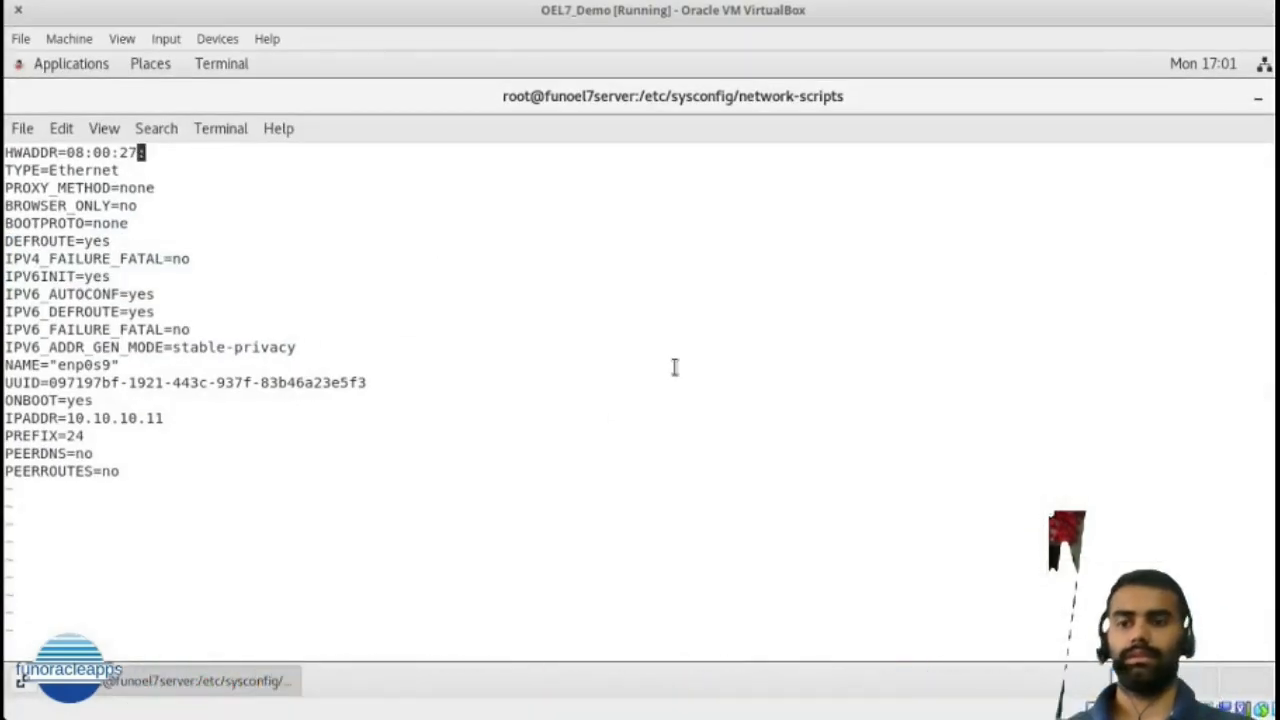
type(":E")
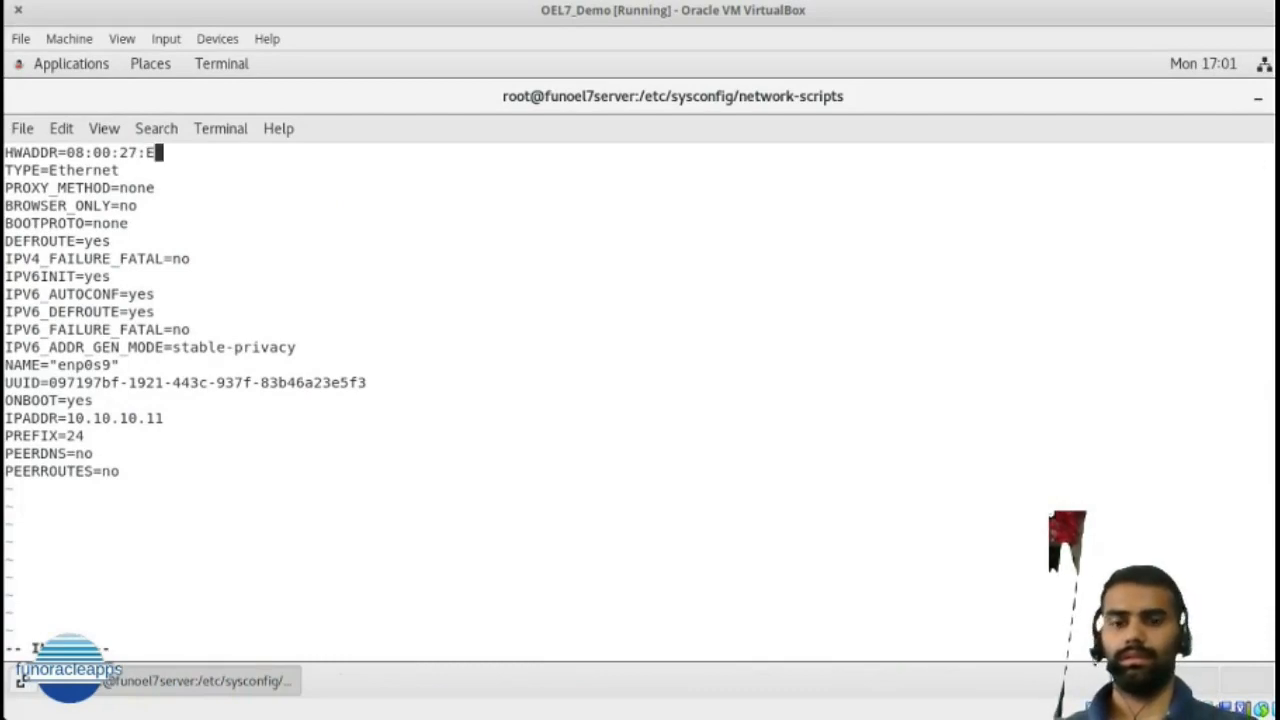
type("0")
type(":")
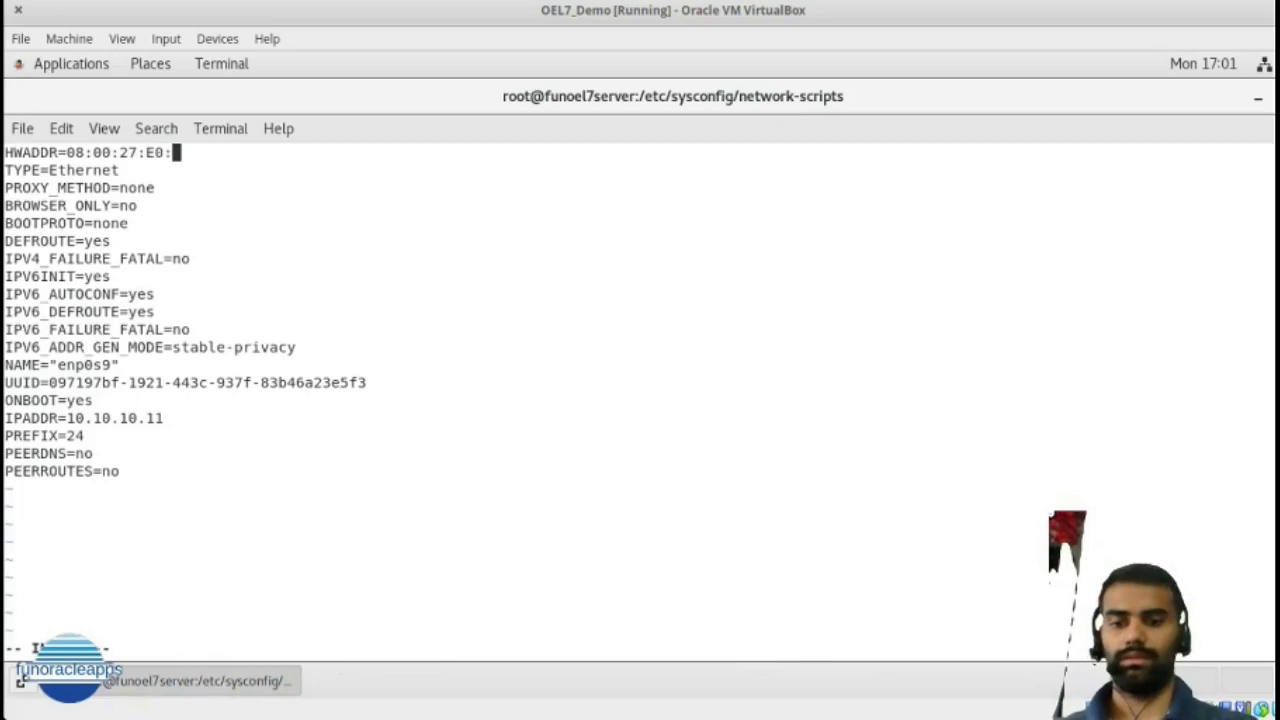
type("D0:")
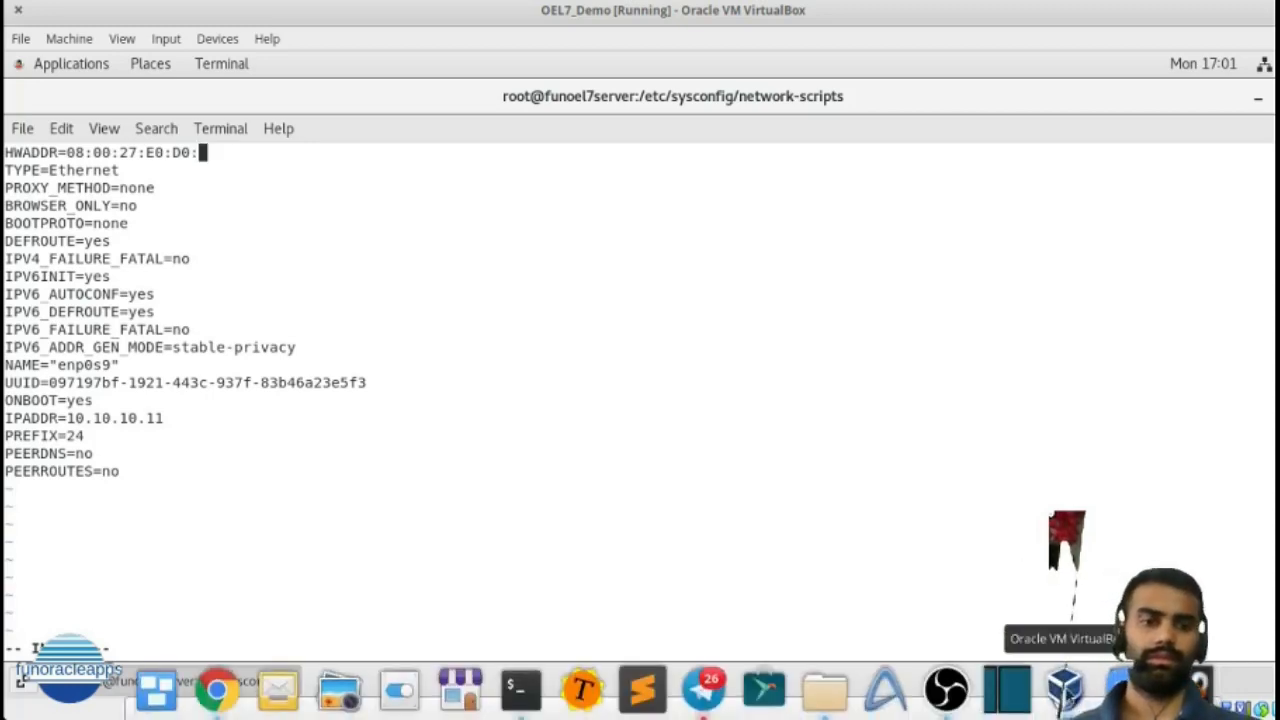
left_click(1066, 695)
left_click(1066, 697)
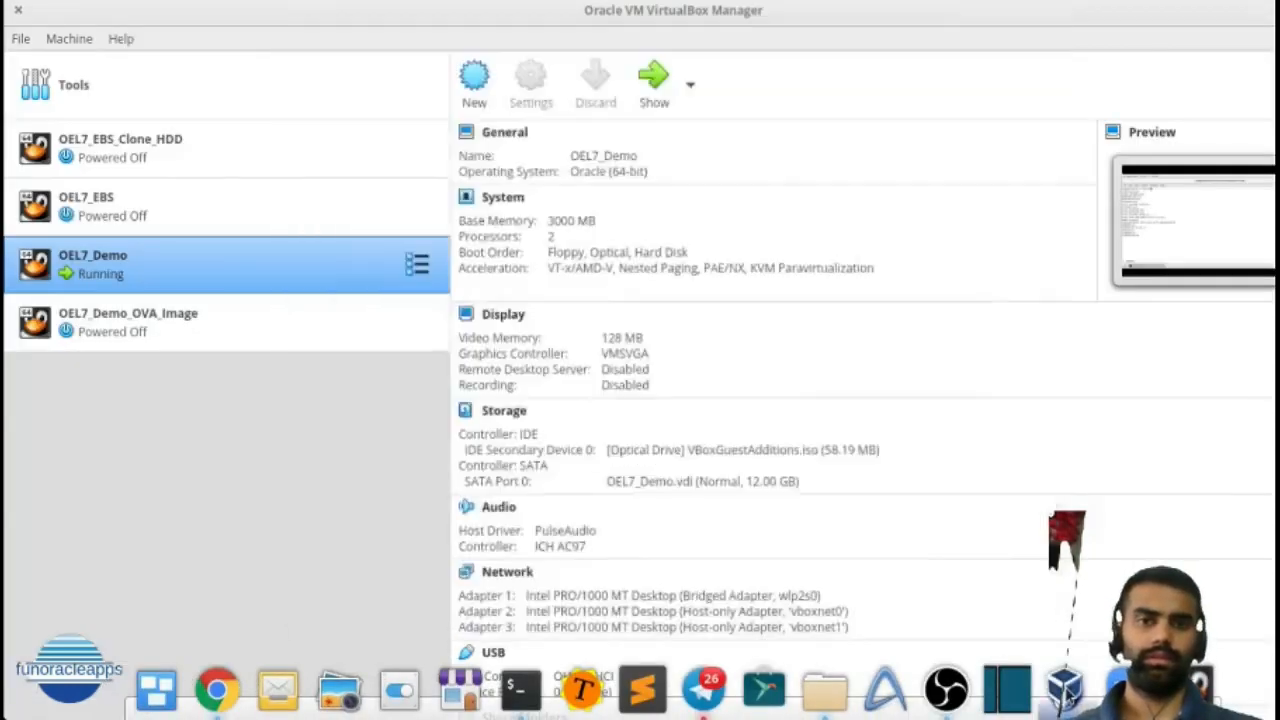
type("BE")
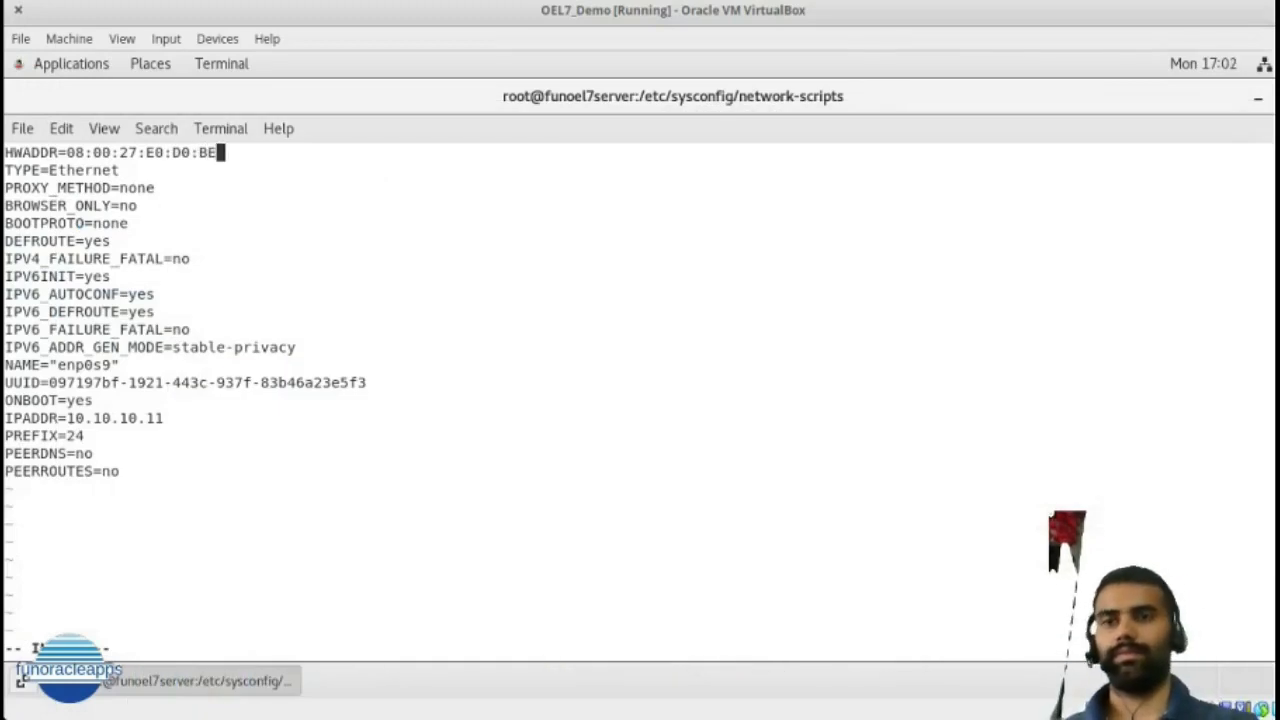
key("Escape")
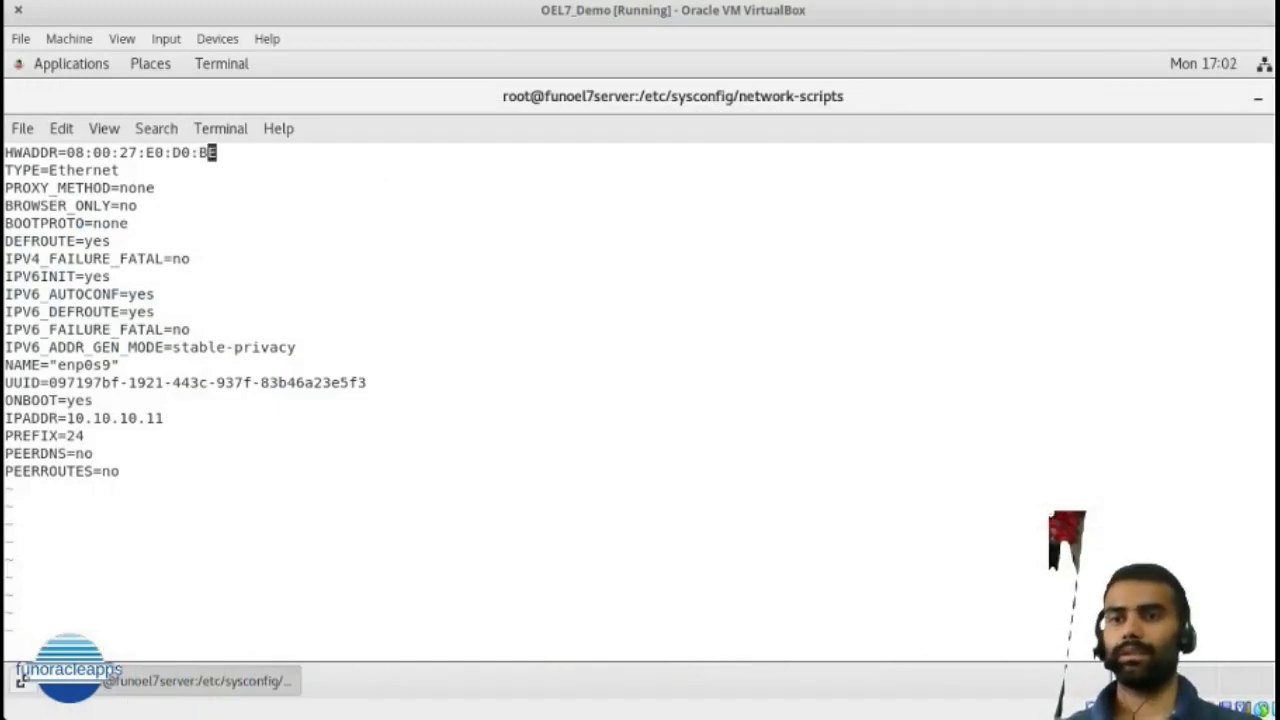
Delete the UUID line from ifcfg-enp0s9, save the file and quit the editor
key("Down")
key("Down")
key("Down")
key("Down")
key("Down")
key("Down")
key("Down")
key("Down")
key("Down")
key("Down")
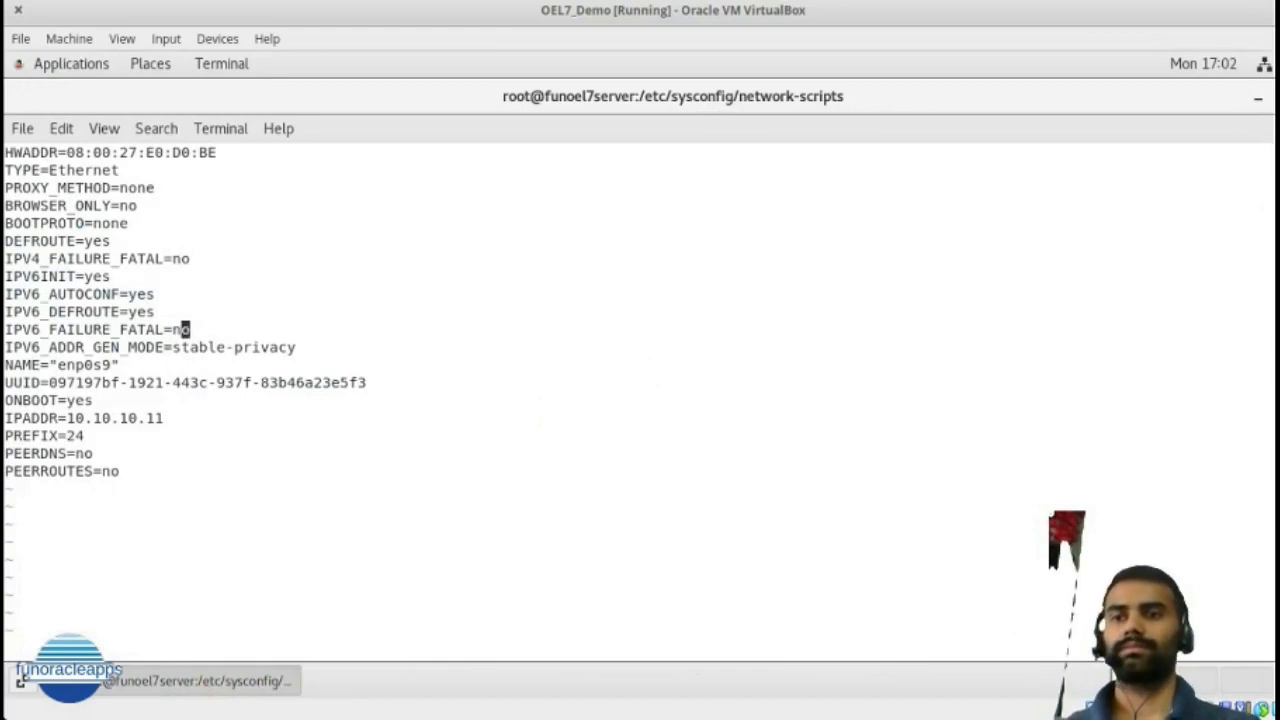
key("Down")
key("Down")
key("Down")
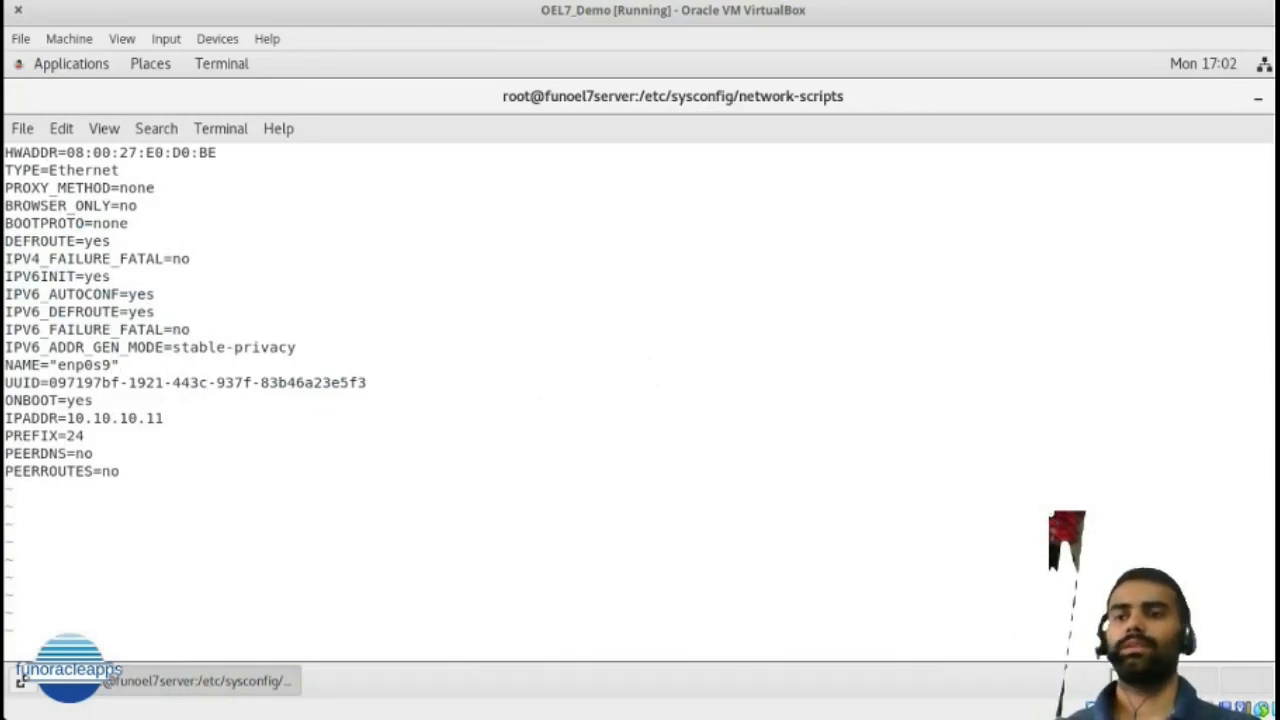
key("Left")
key("Left")
key("Left")
key("Left")
key("Left")
key("Left")
key("Left")
key("Left")
key("Left")
key("Left")
key("Left")
key("Left")
key("Left")
key("Left")
key("Left")
key("Left")
key("Left")
key("Left")
key("Left")
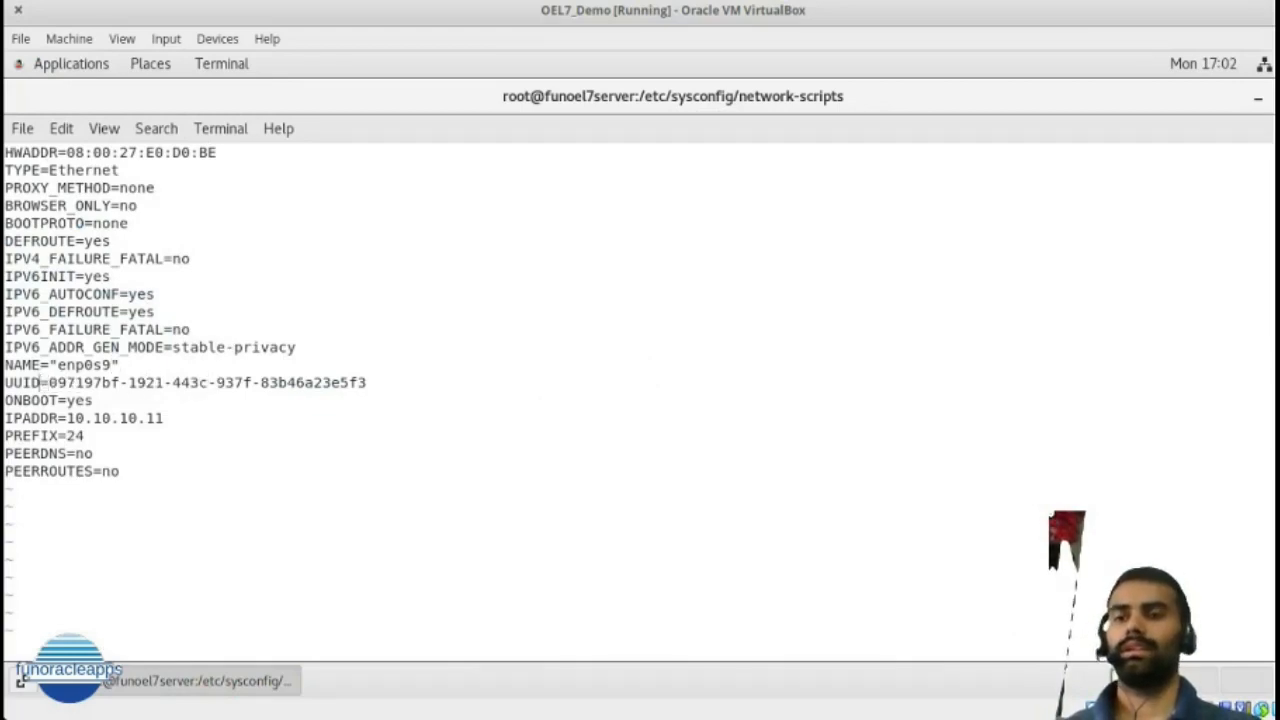
key("Left")
key("Left")
key("Left")
key("Left")
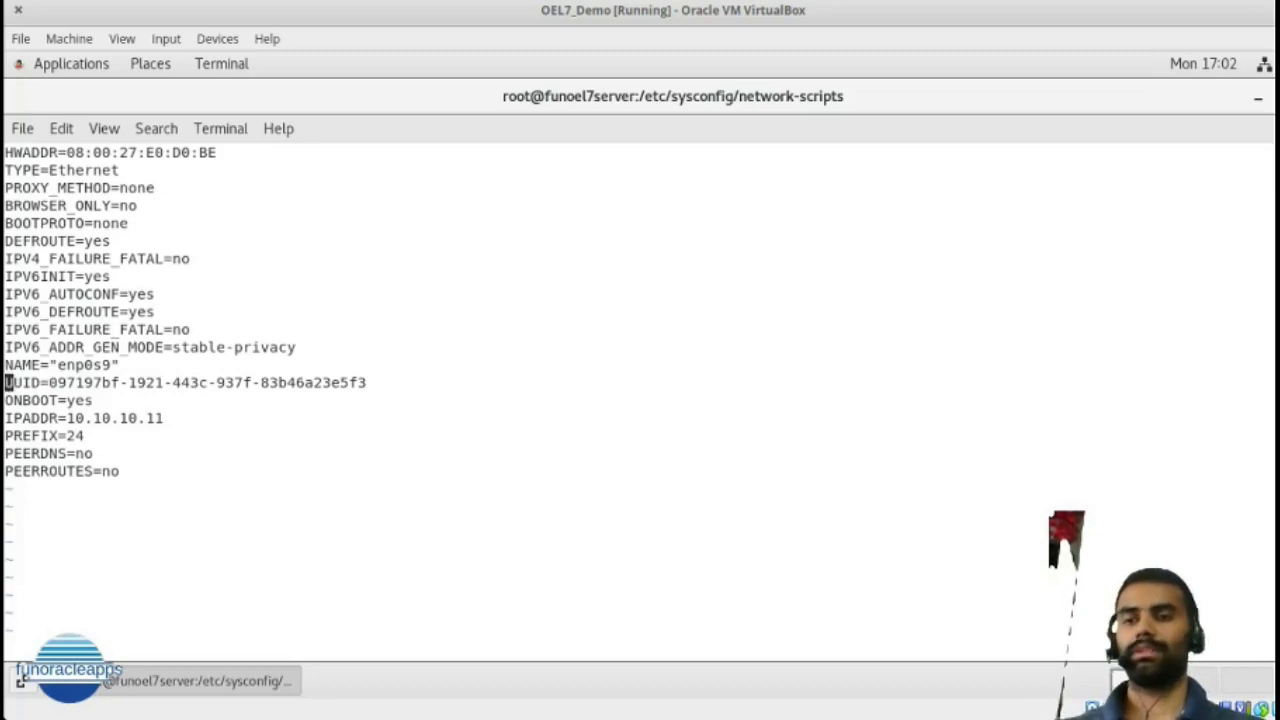
key("d")
key("d")
type(":wq")
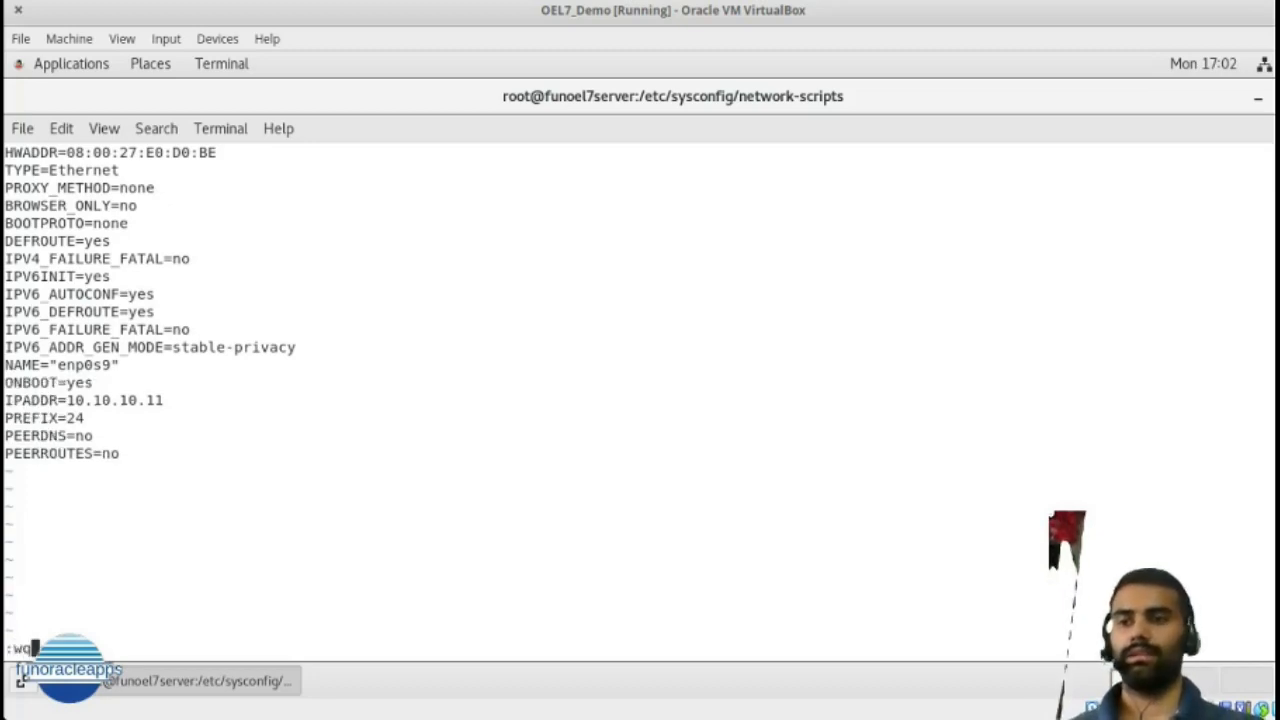
key("Return")
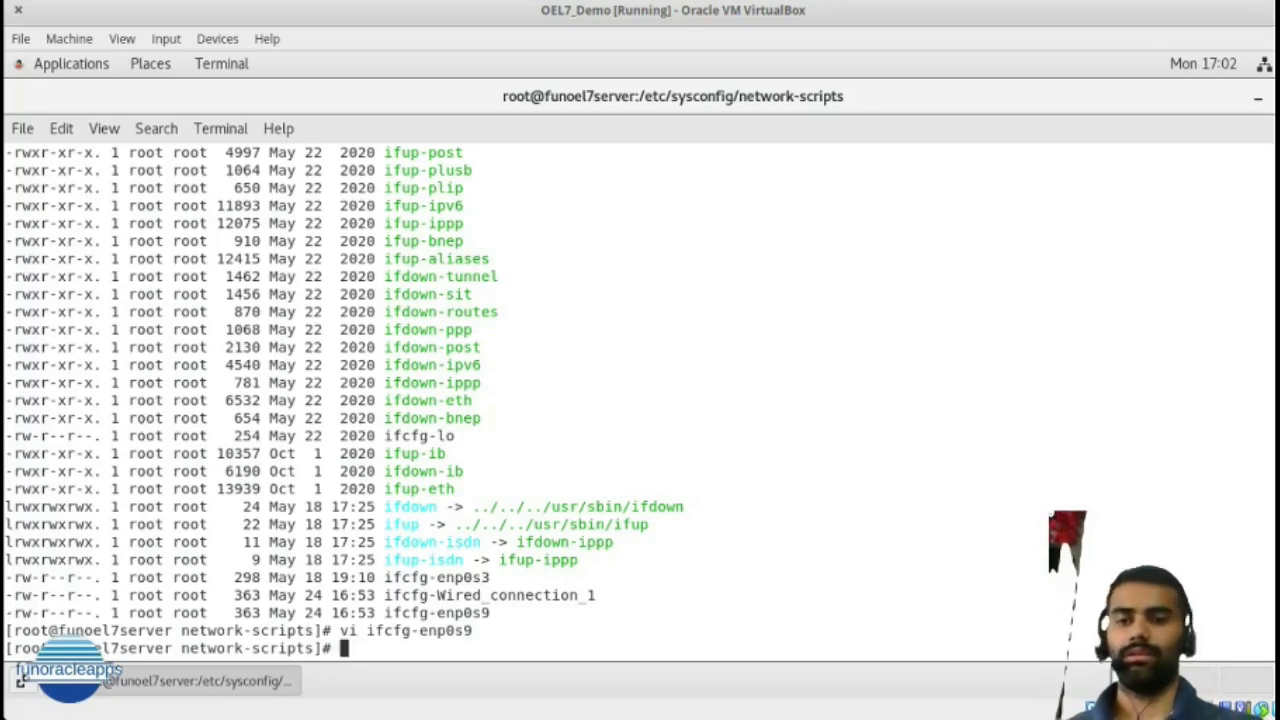
List the network-scripts files with ls -ltr and bring up the new interface by running ifup ifcfg-enp0s9
type("ls -ltr")
key("Return")
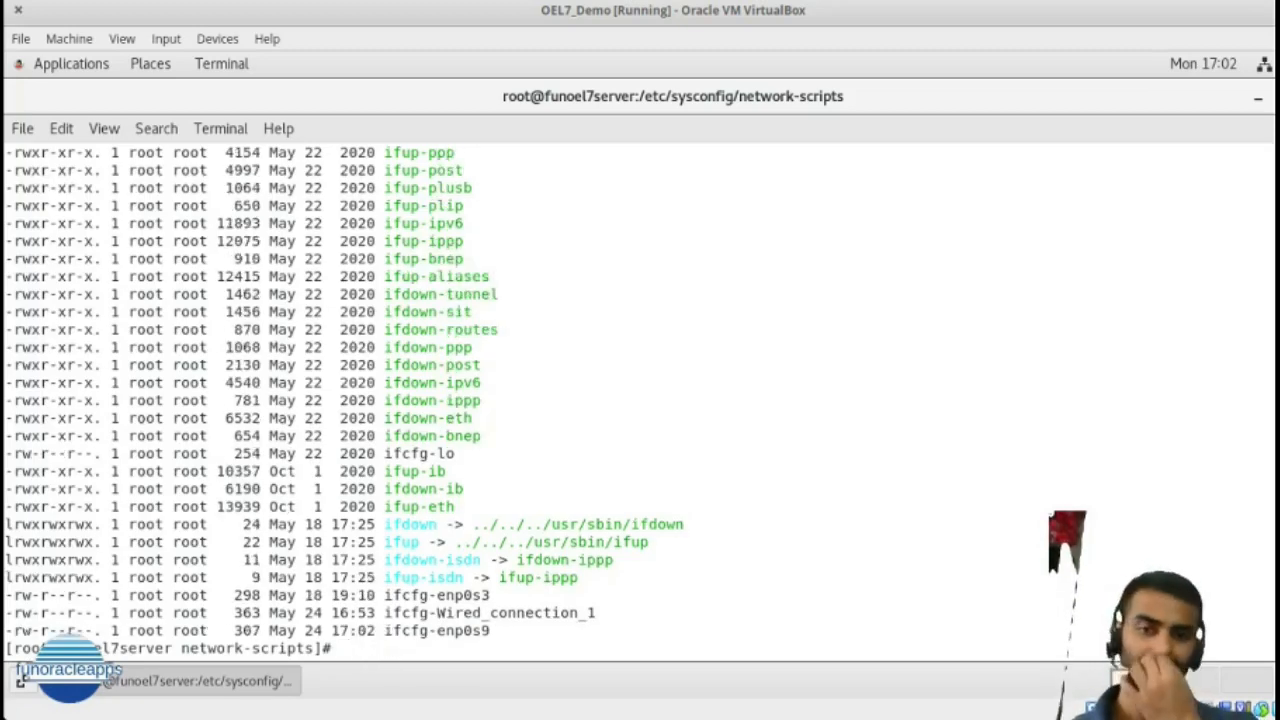
double_click(428, 630)
key("ctrl+c")
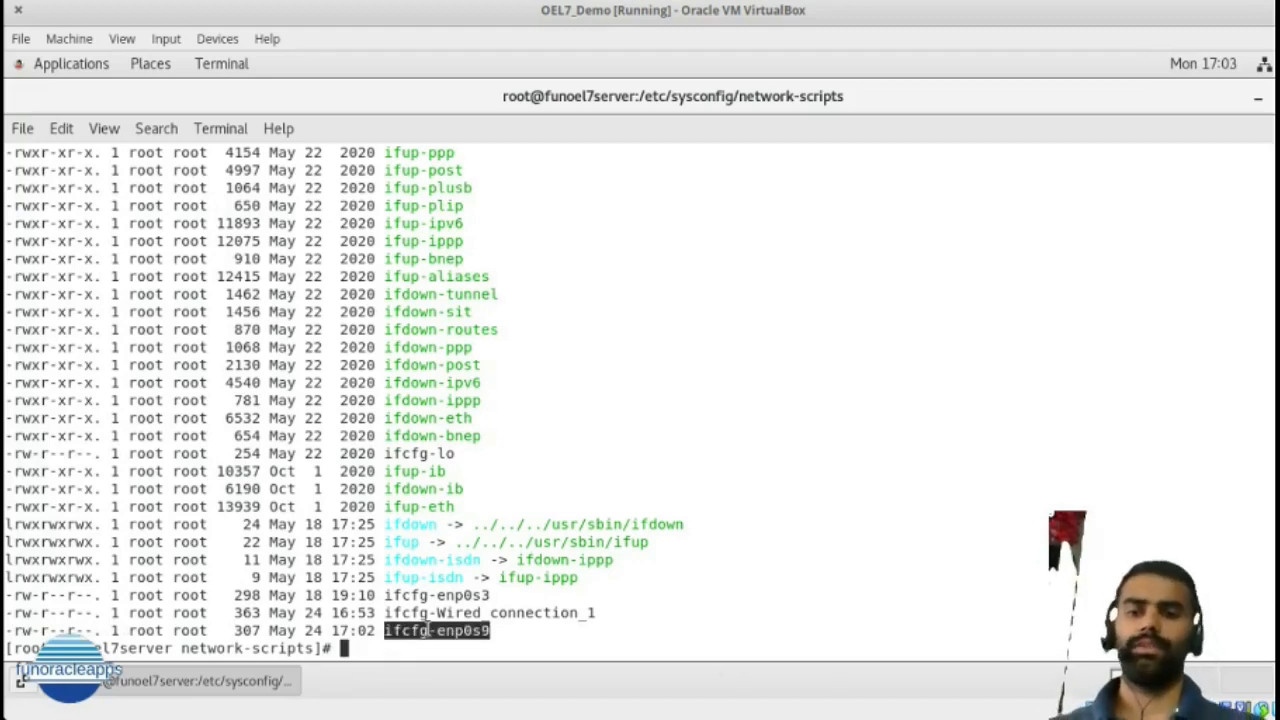
type("ifup")
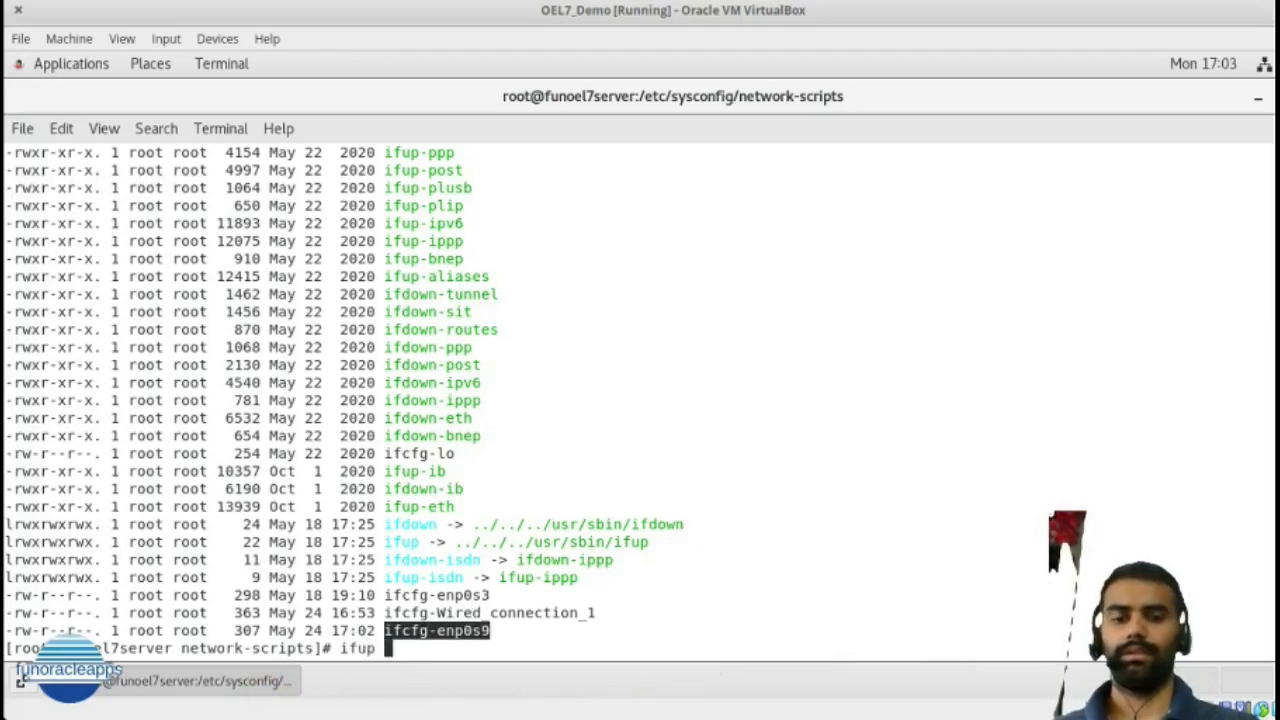
key("ctrl+shift+v")
key("Return")
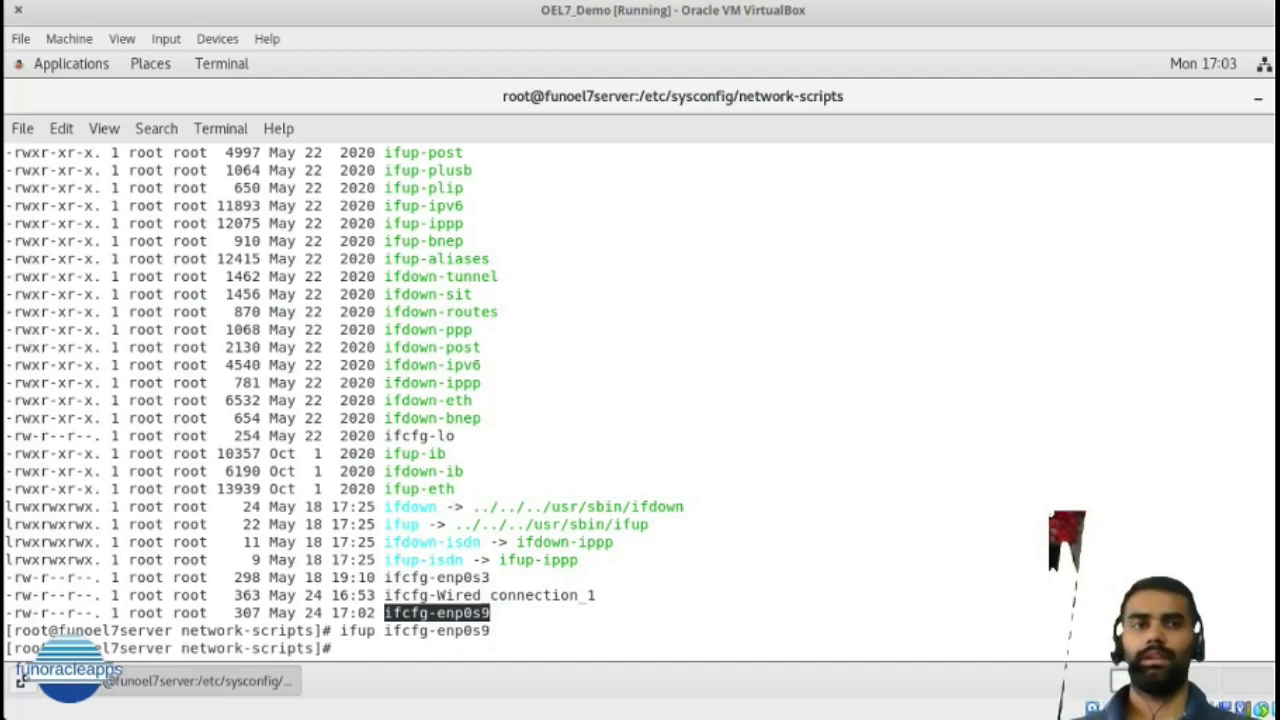
Check the VM's Ethernet connections in the system status area and run ifconfig to list all interfaces
left_click(1263, 64)
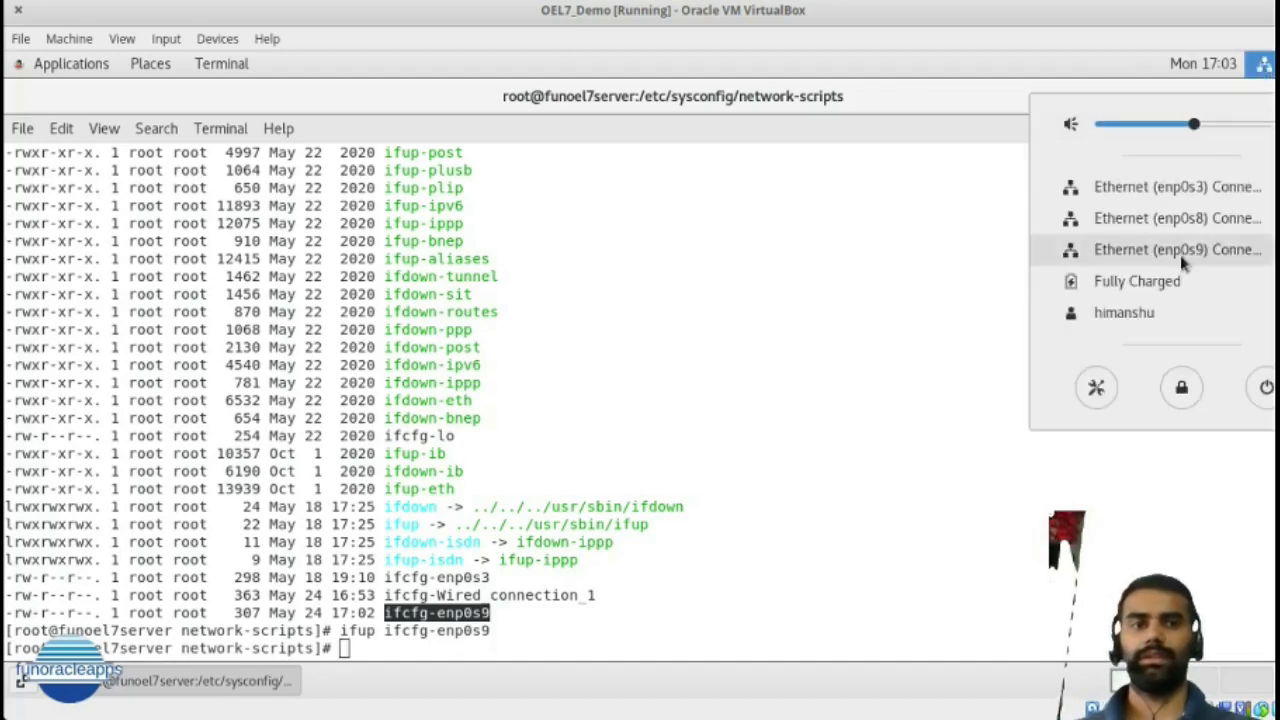
left_click(433, 636)
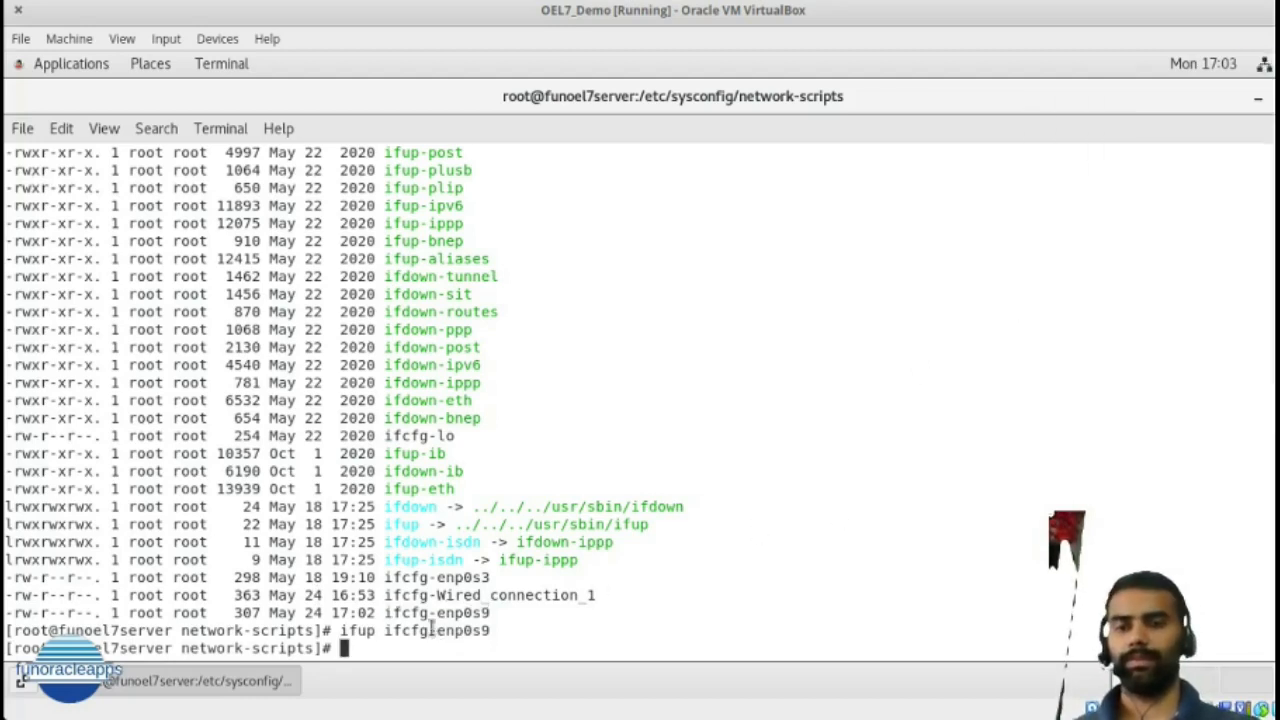
type("ifconfig")
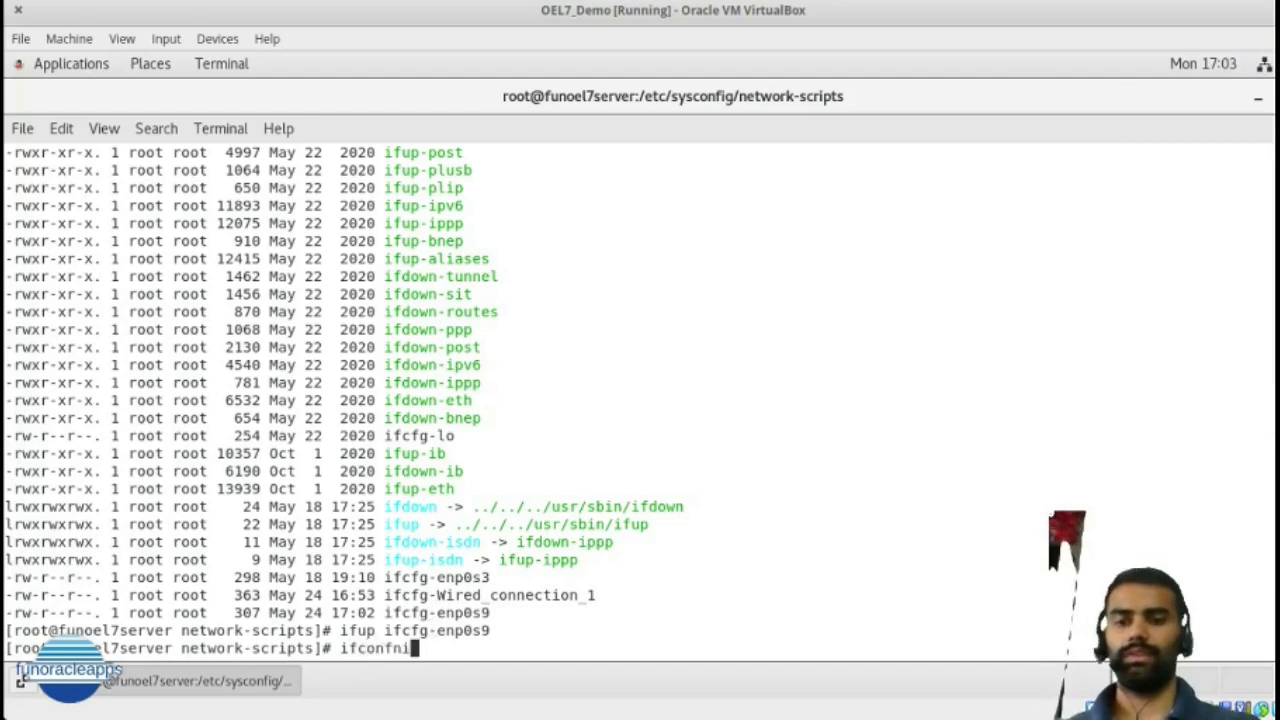
key("BackSpace")
key("BackSpace")
key("BackSpace")
type("ing")
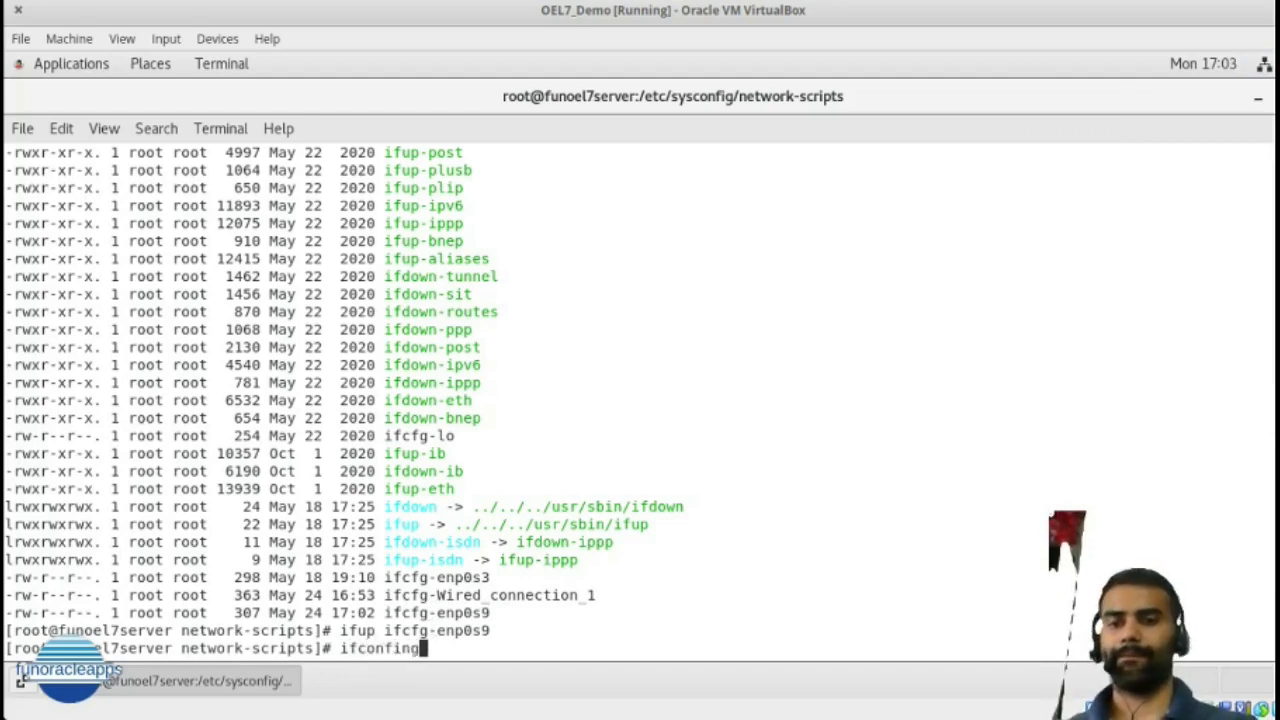
key("BackSpace")
key("BackSpace")
key("BackSpace")
type("ig")
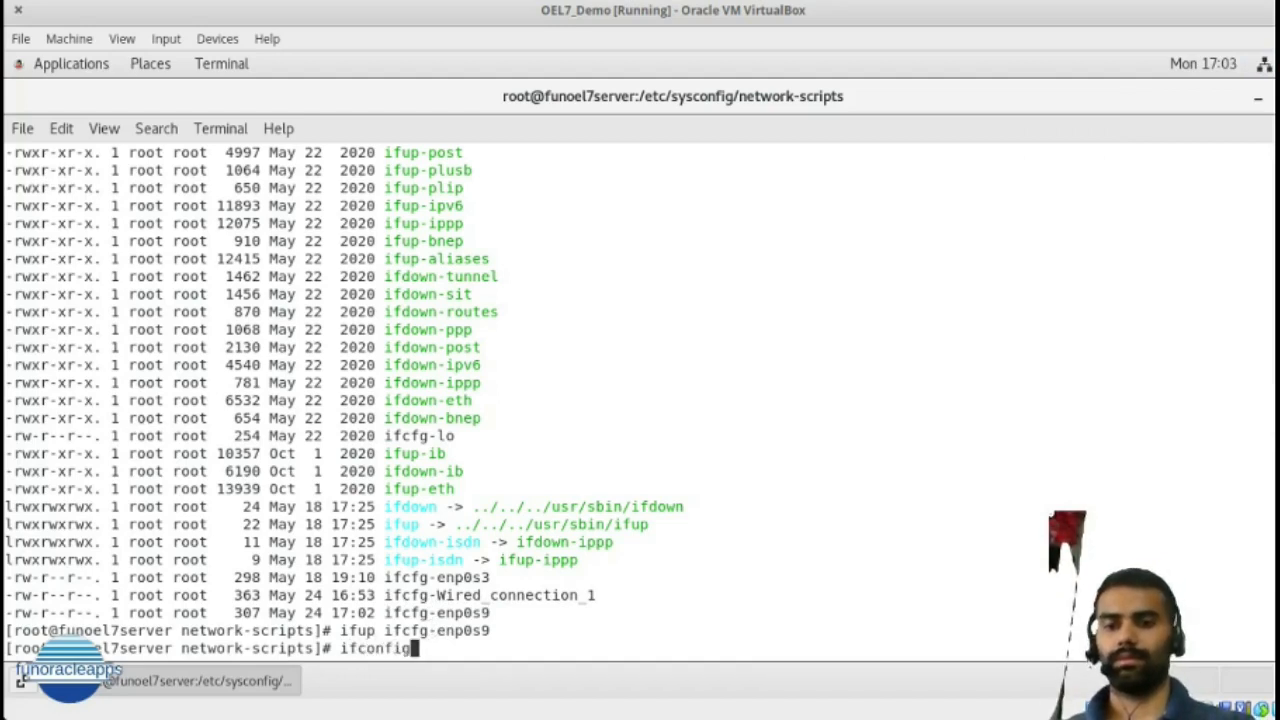
key("Return")
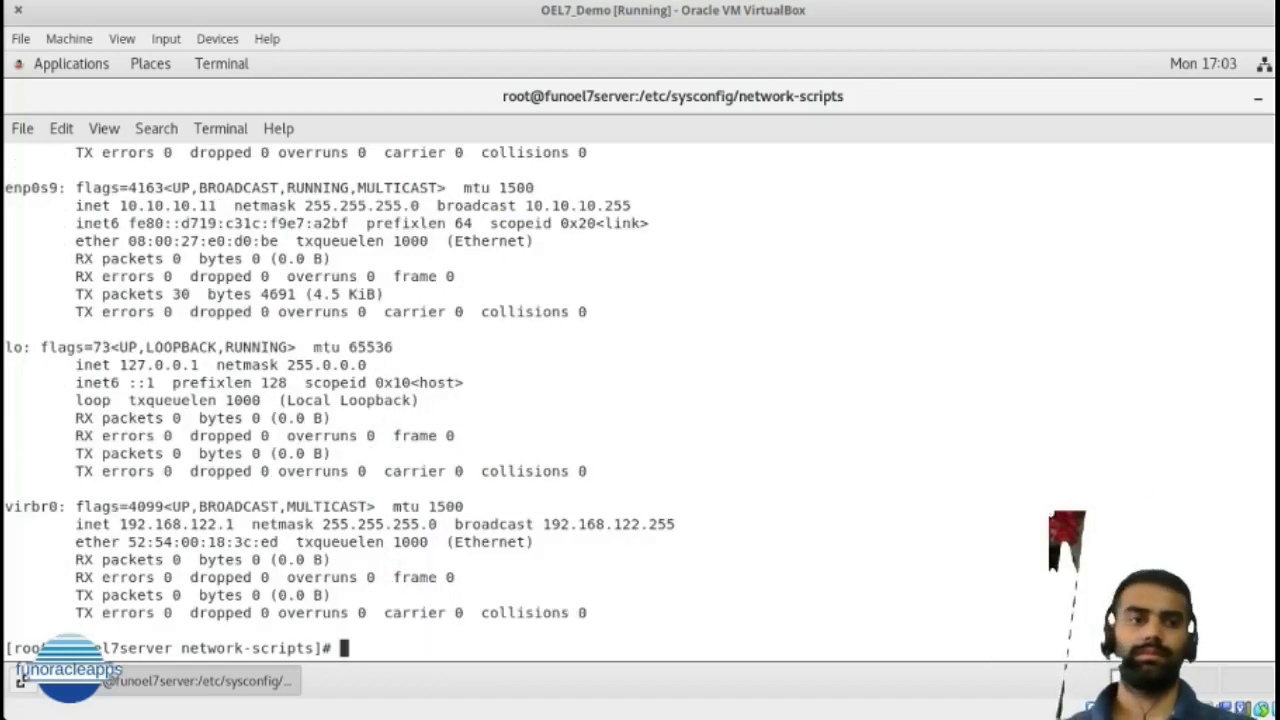
Examine the ifconfig output for the IP addresses of enp0s3, enp0s8 and enp0s9
scroll(276, 211, "up", 10)
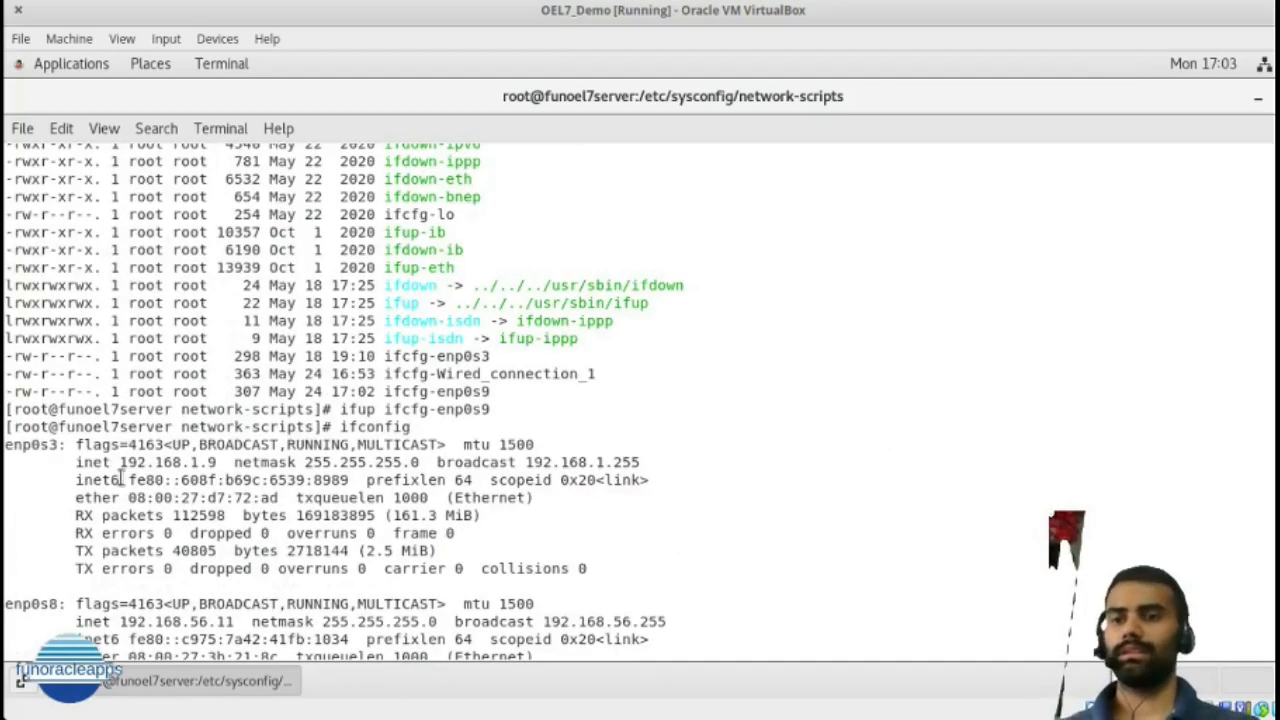
scroll(335, 400, "down", 6)
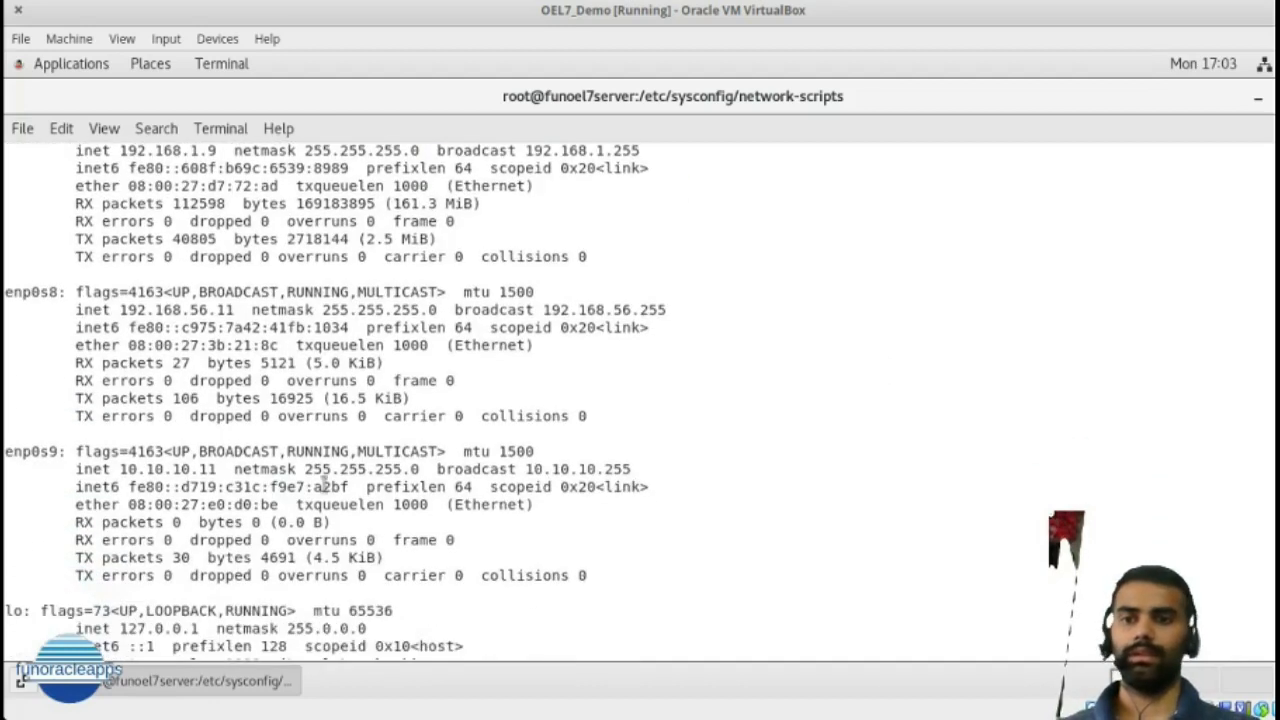
double_click(145, 468)
left_click(145, 468)
double_click(145, 468)
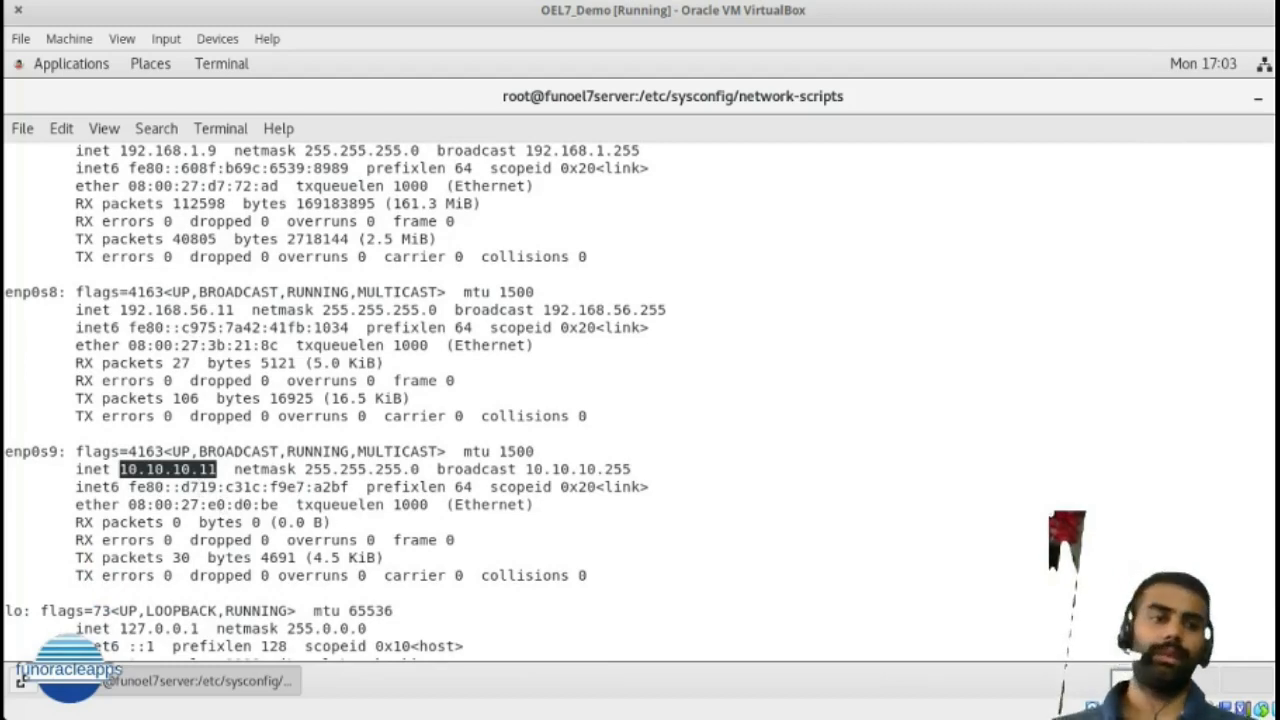
scroll(640, 400, "down", 5)
scroll(640, 400, "up", 1)
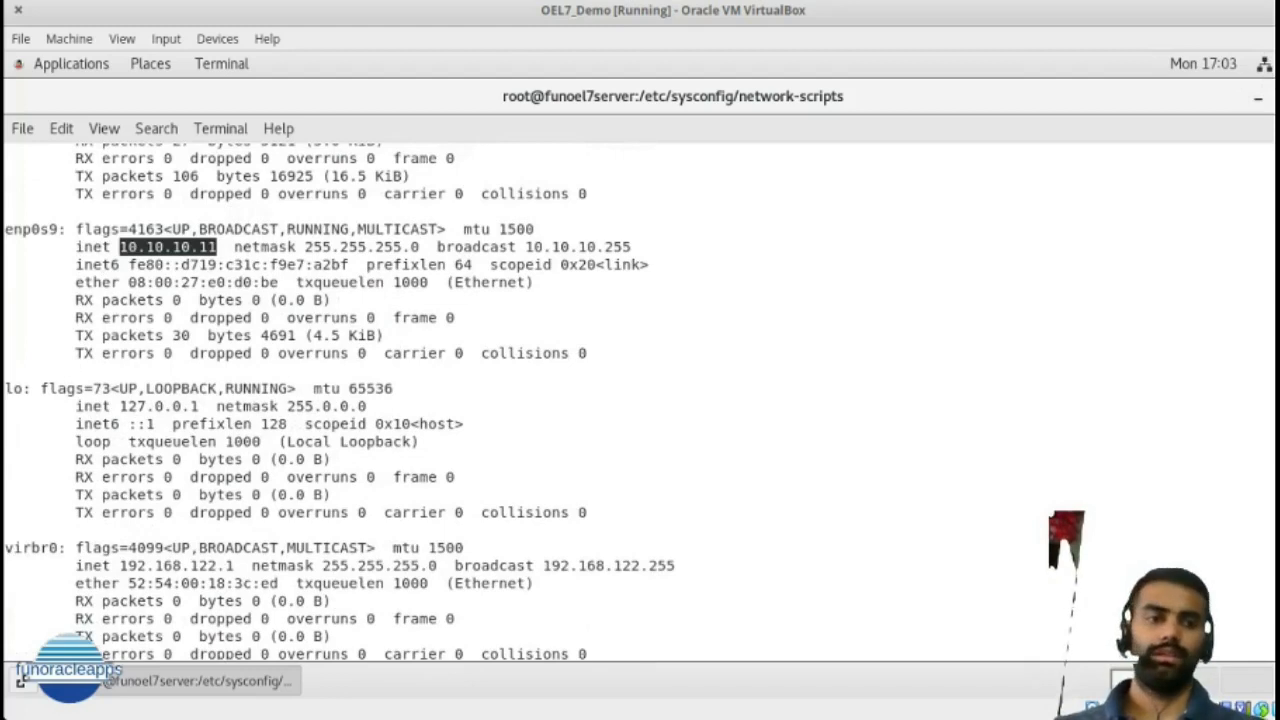
scroll(640, 400, "down", 1)
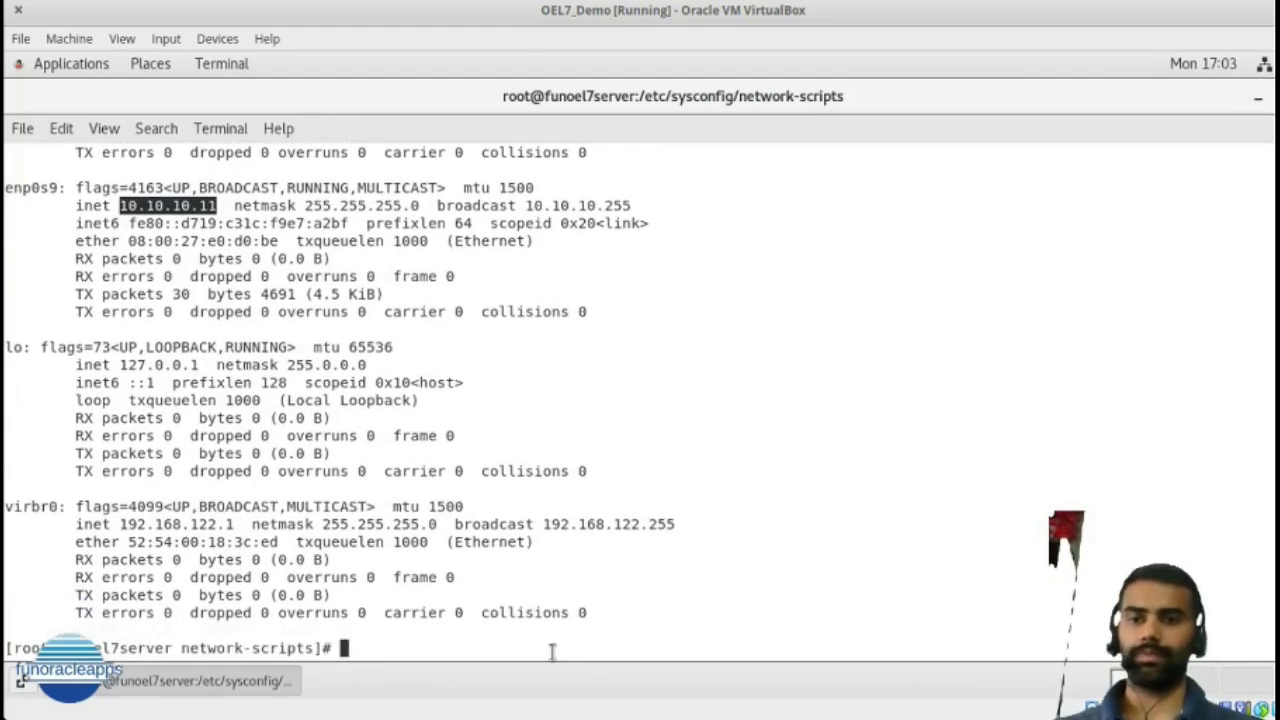
left_click(488, 650)
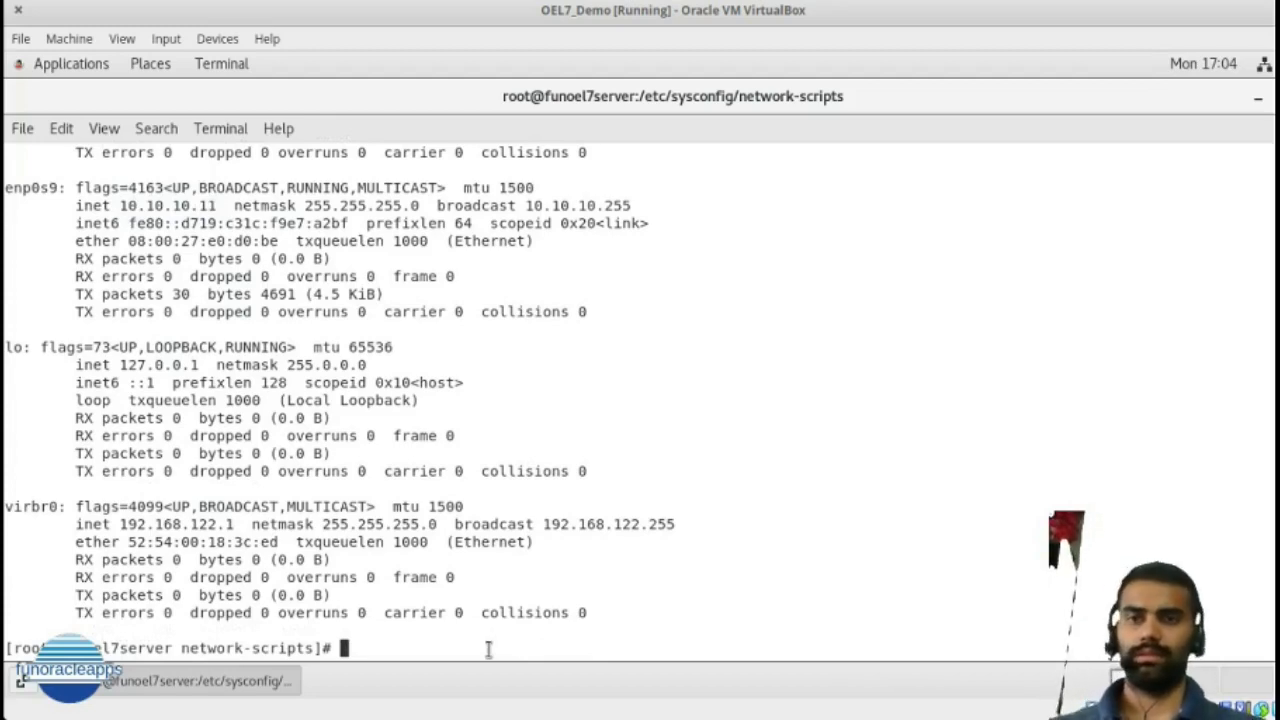
Switch to the host machine's terminal and exit the SSH session to 192.168.56.11
left_click(517, 688)
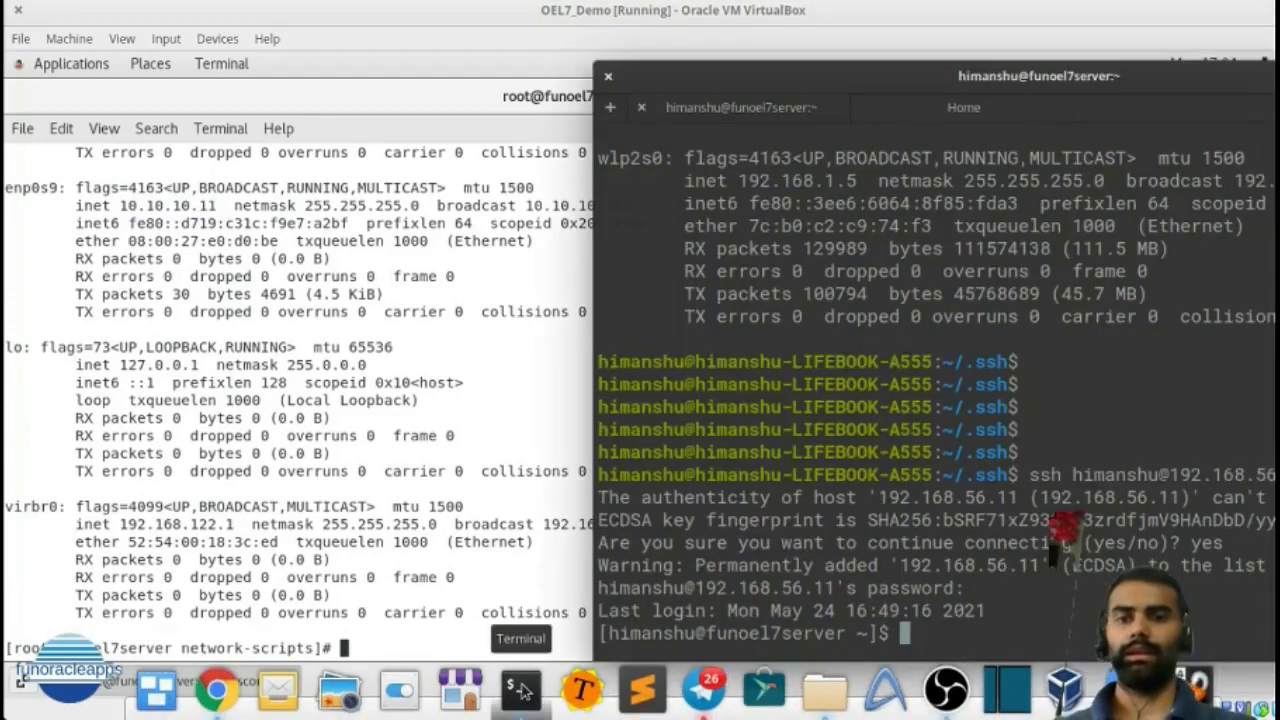
type("exxit")
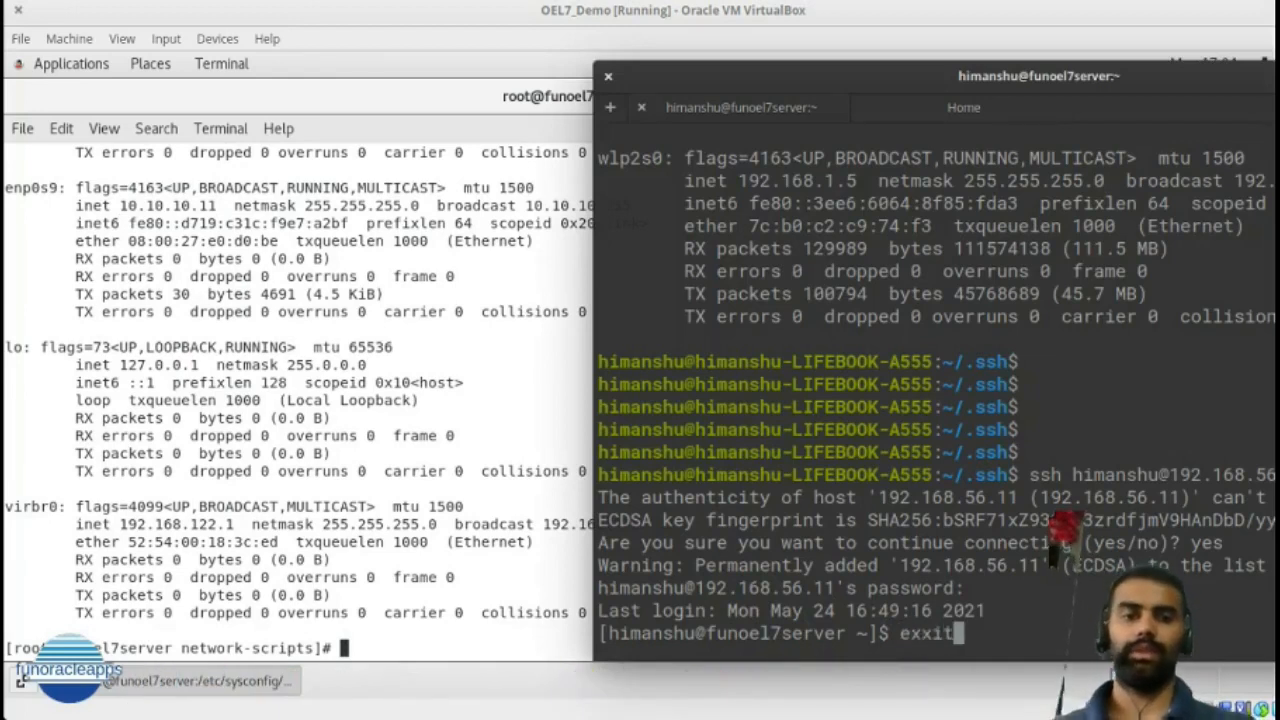
key("BackSpace")
key("BackSpace")
type("it")
key("Return")
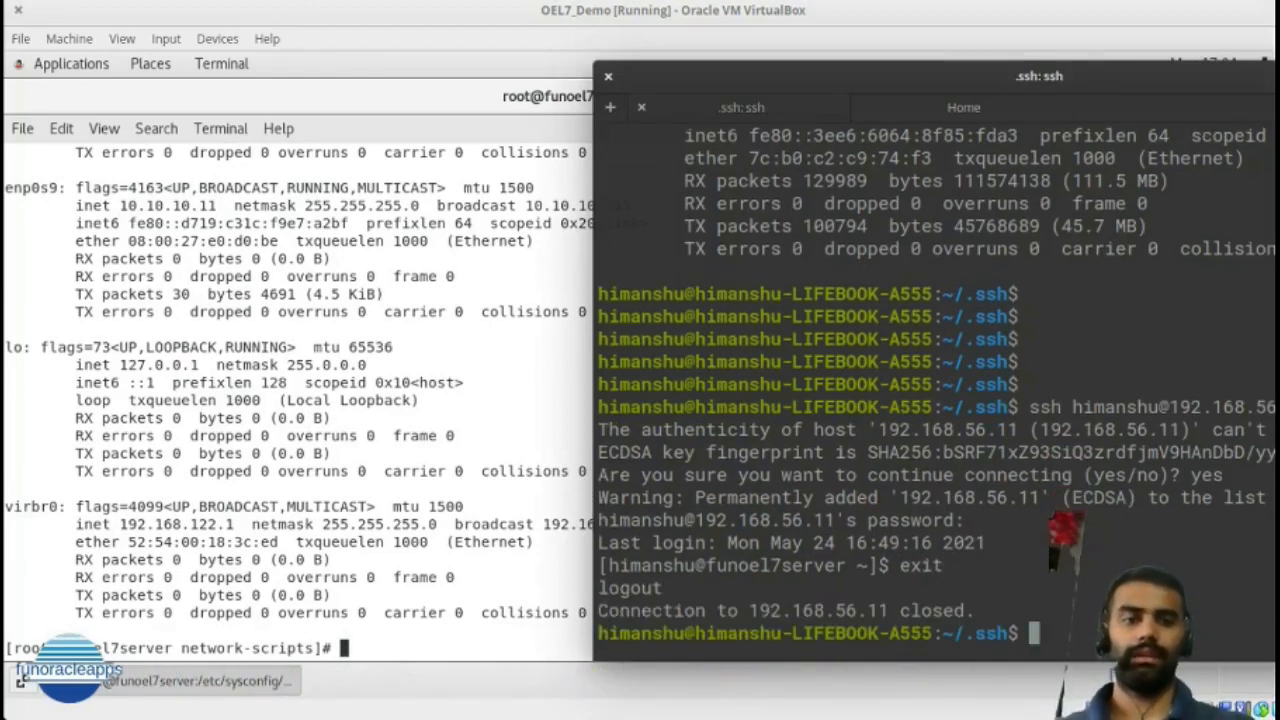
Start an SSH connection from the host to 10.10.10.11 with the same user account, reusing the earlier ssh command
key("Up")
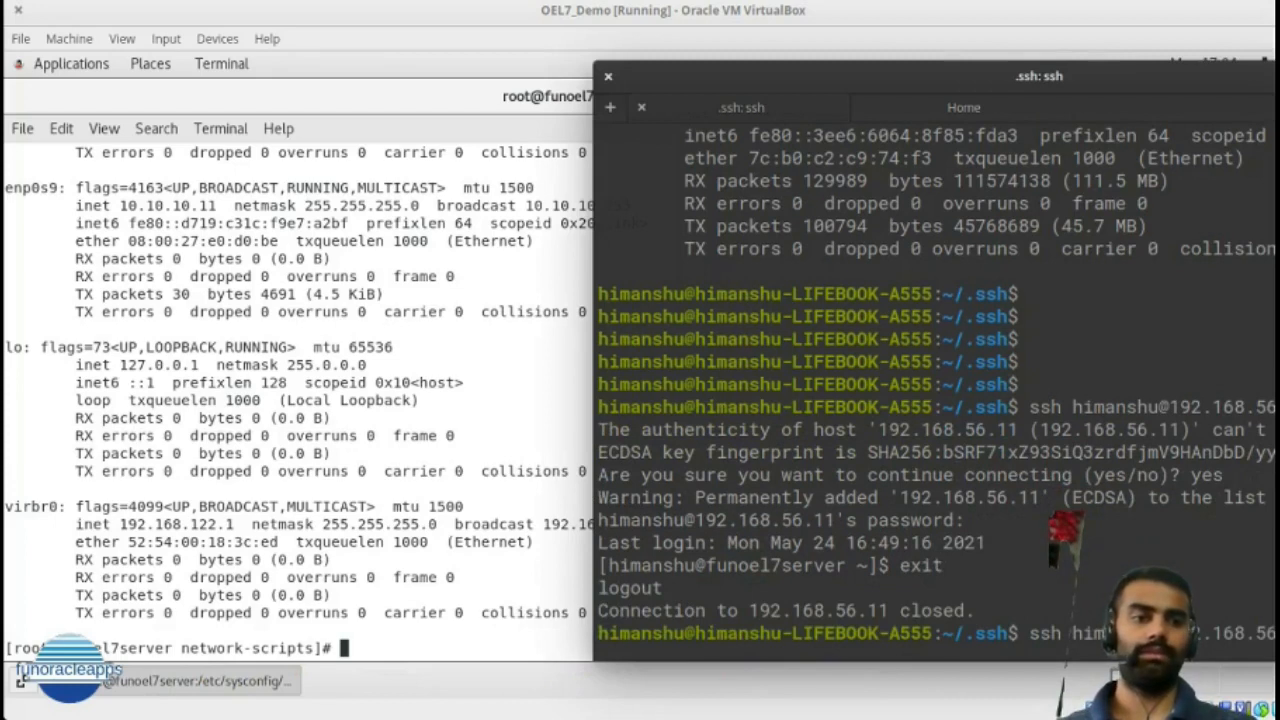
key("Left")
key("Left")
key("Left")
key("BackSpace")
key("BackSpace")
key("BackSpace")
key("BackSpace")
key("BackSpace")
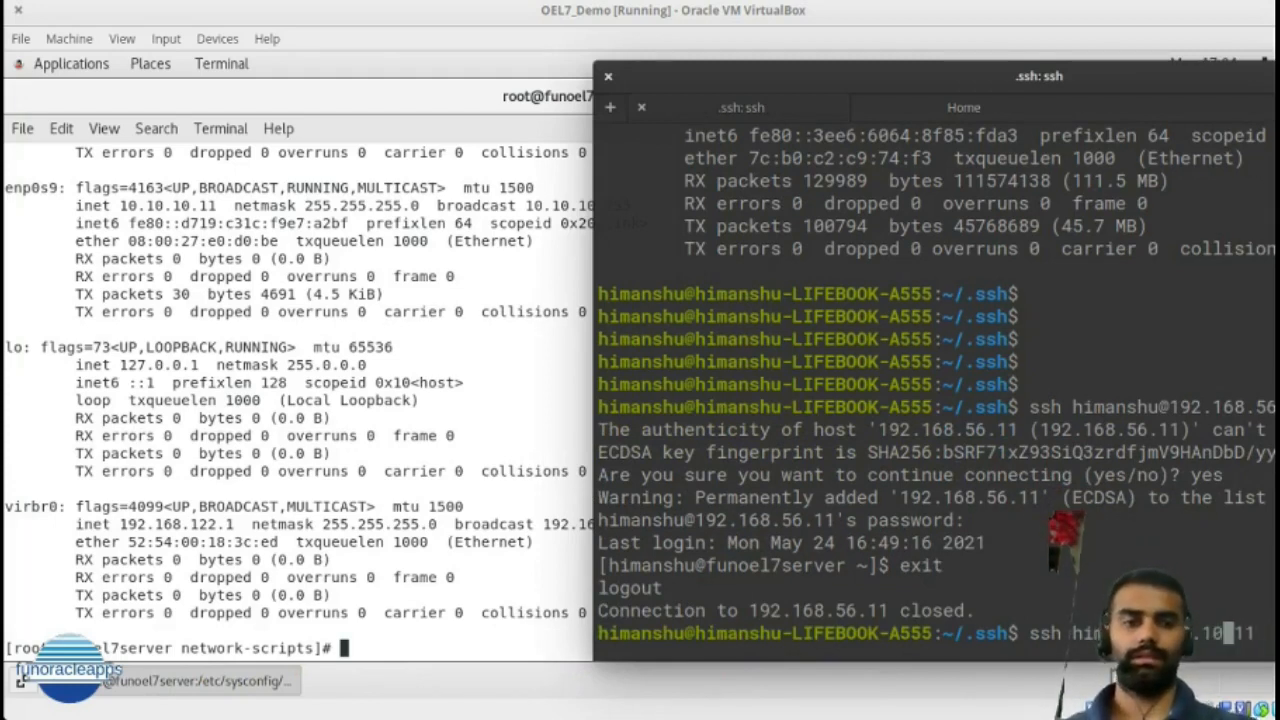
type("10")
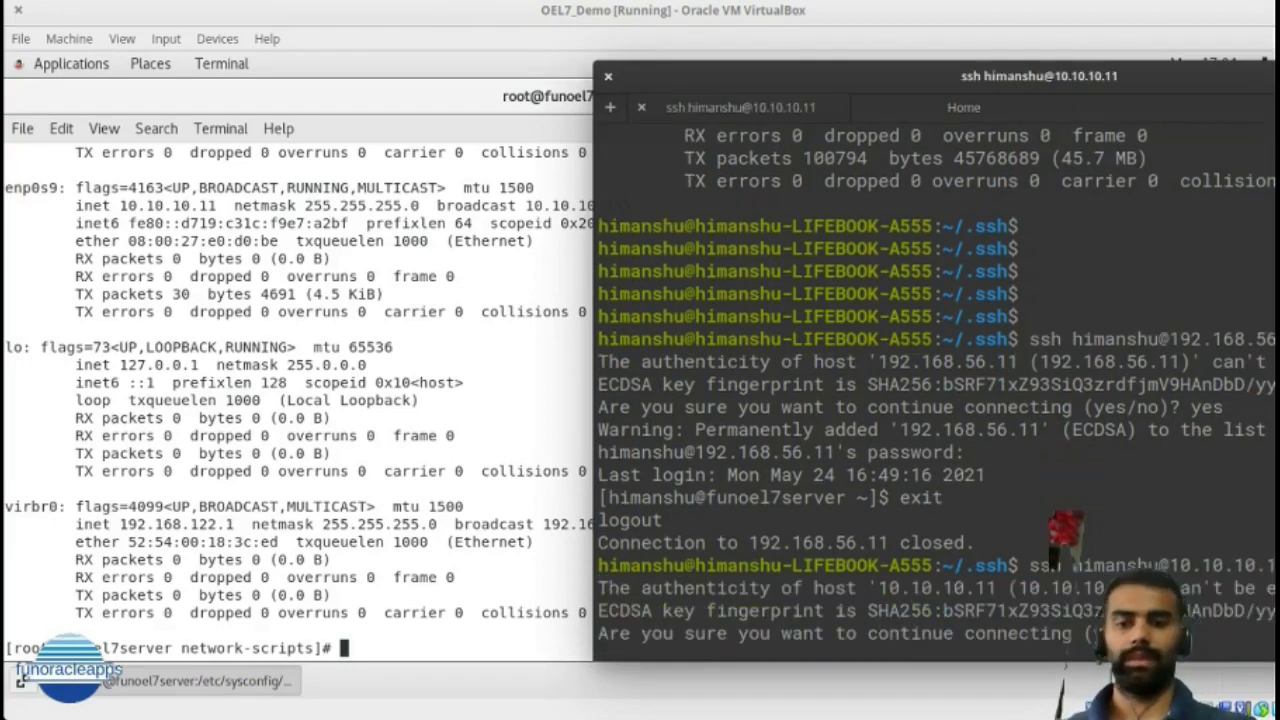
Accept the host key of 10.10.10.11 with yes and log in with the account password
type("yes")
key("Return")
key("super+Up")
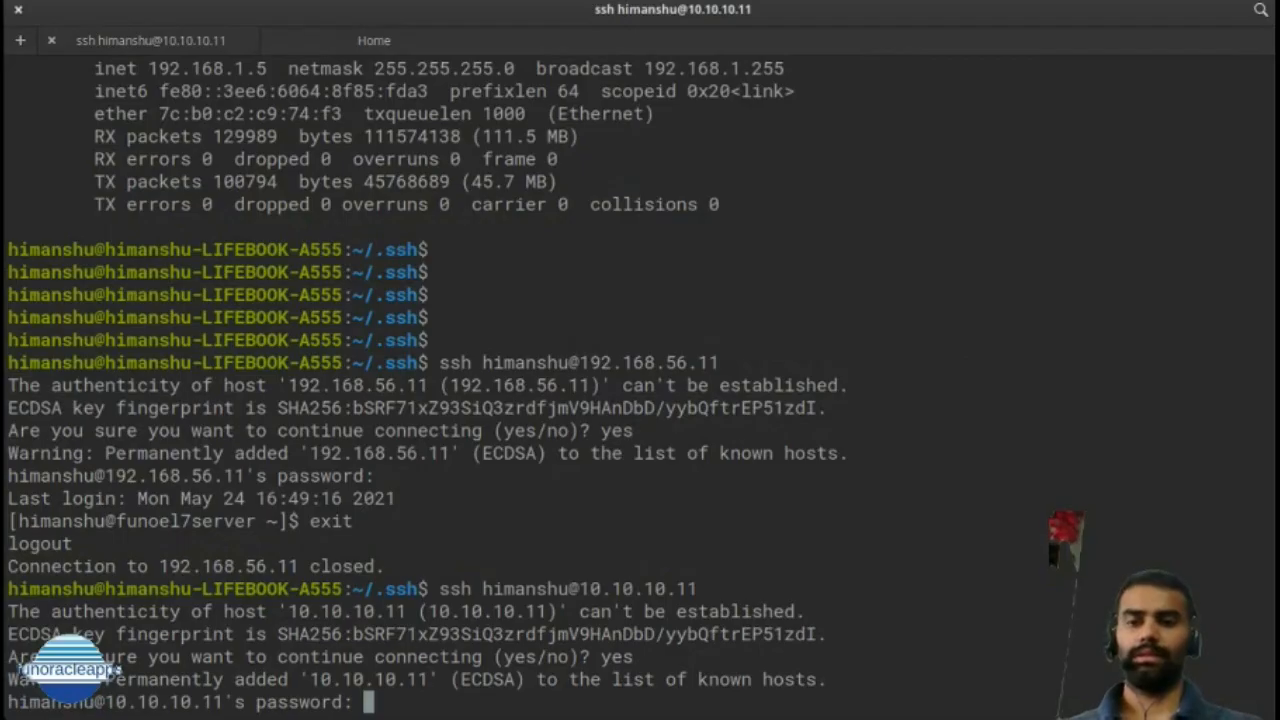
key("Return")
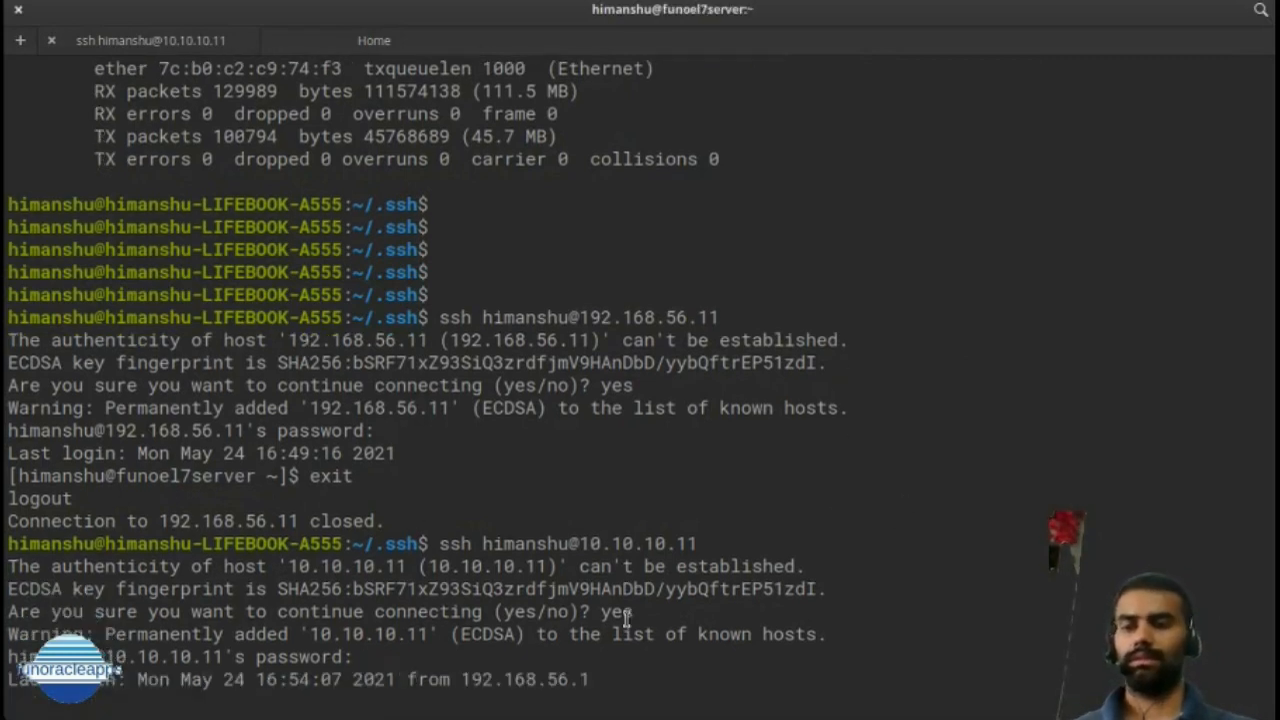
double_click(835, 15)
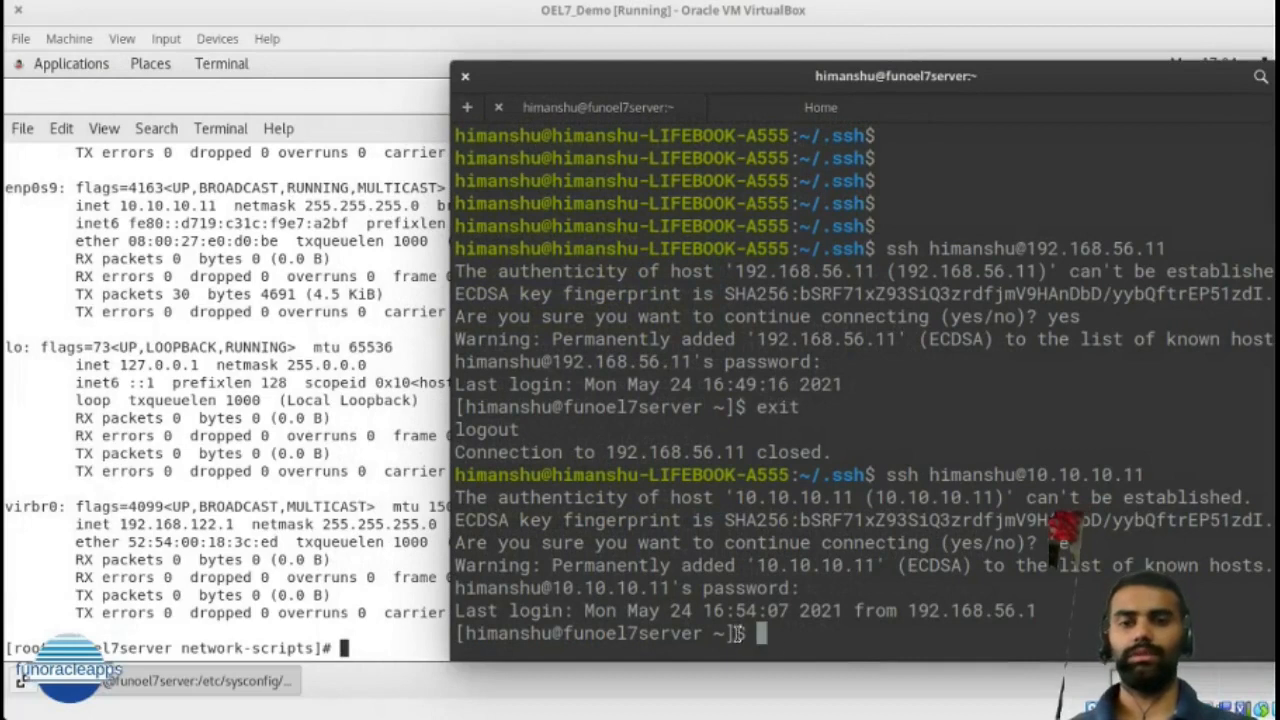
Return to the OEL7_Demo virtual machine and review its interface addresses and the list of Ethernet connections
left_click(383, 639)
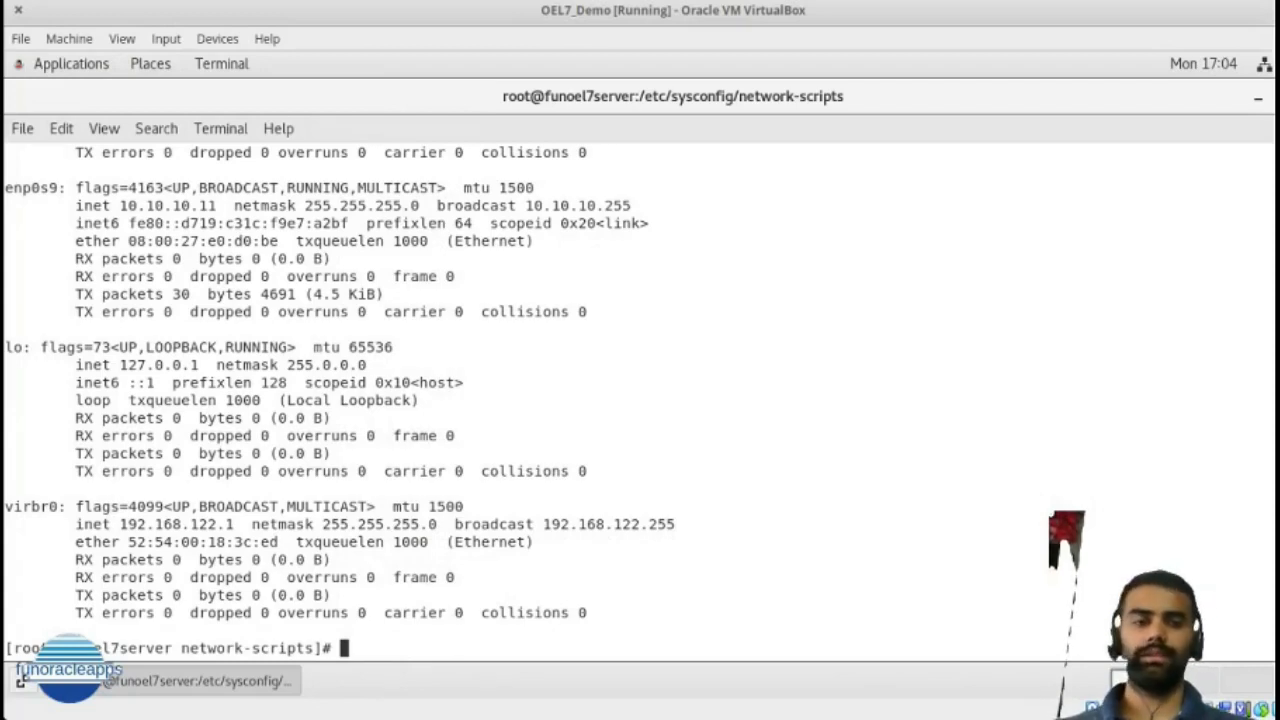
scroll(340, 400, "up", 6)
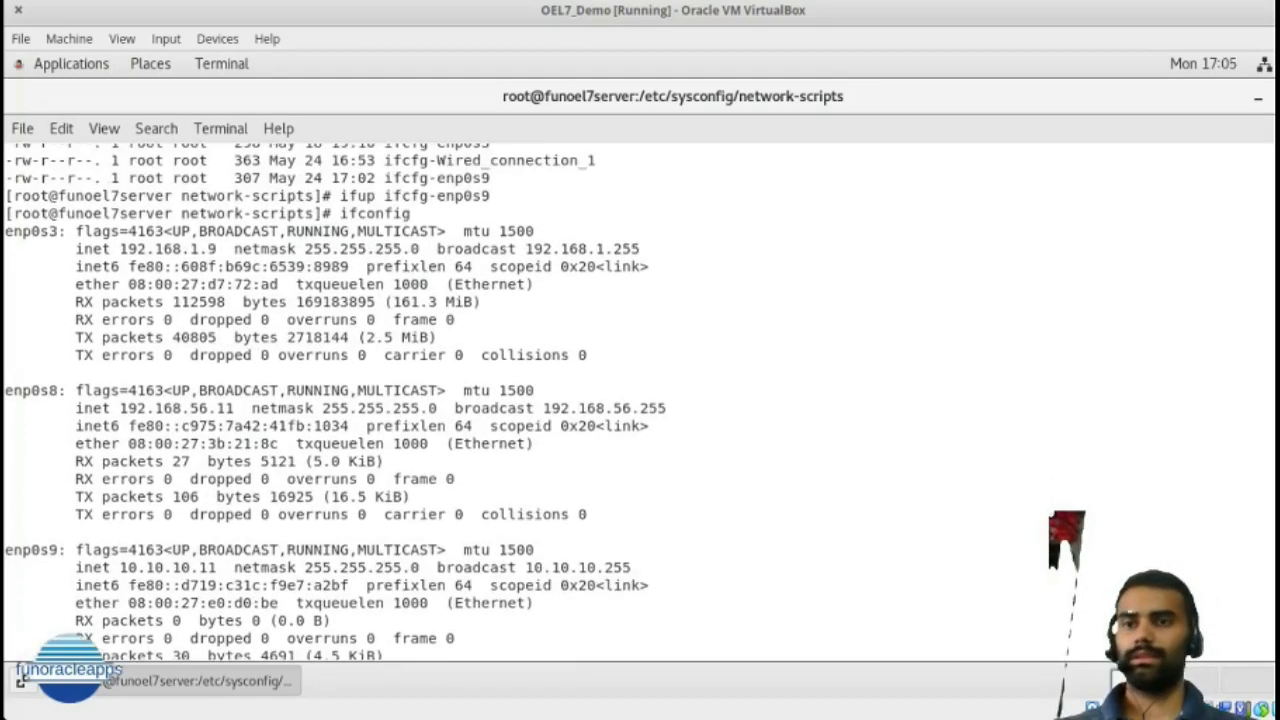
scroll(340, 400, "down", 6)
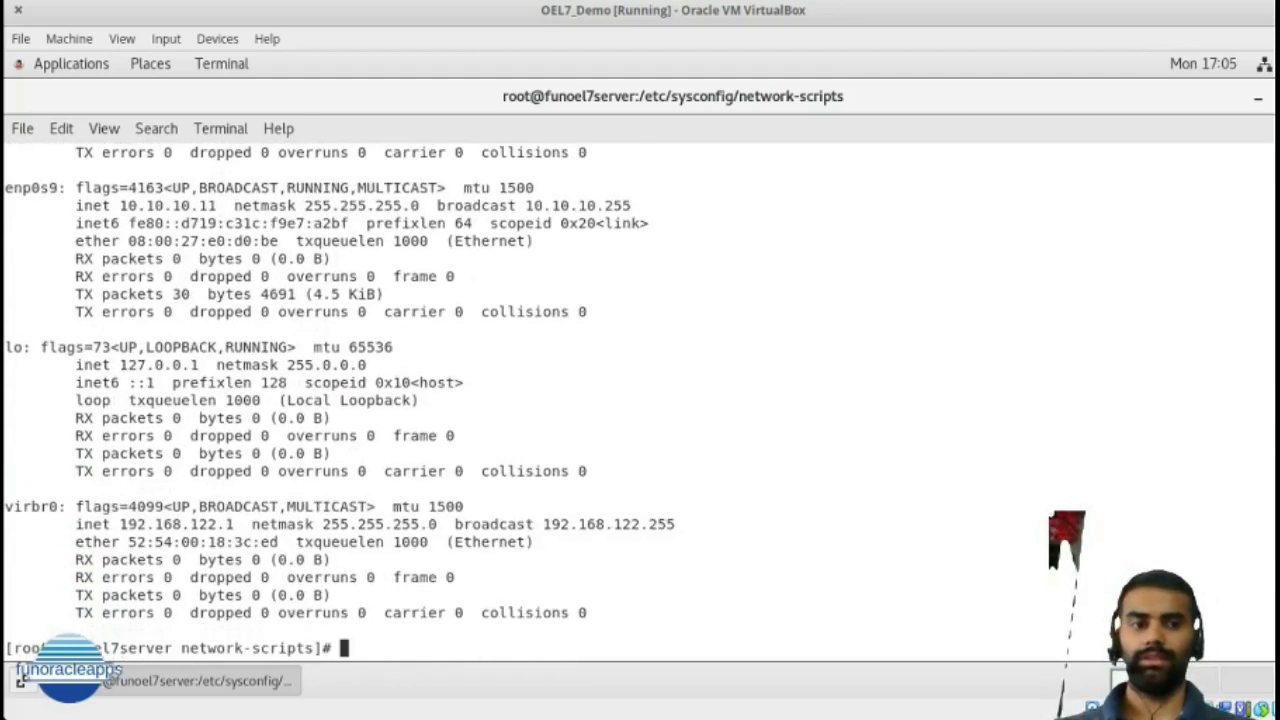
left_click(1264, 66)
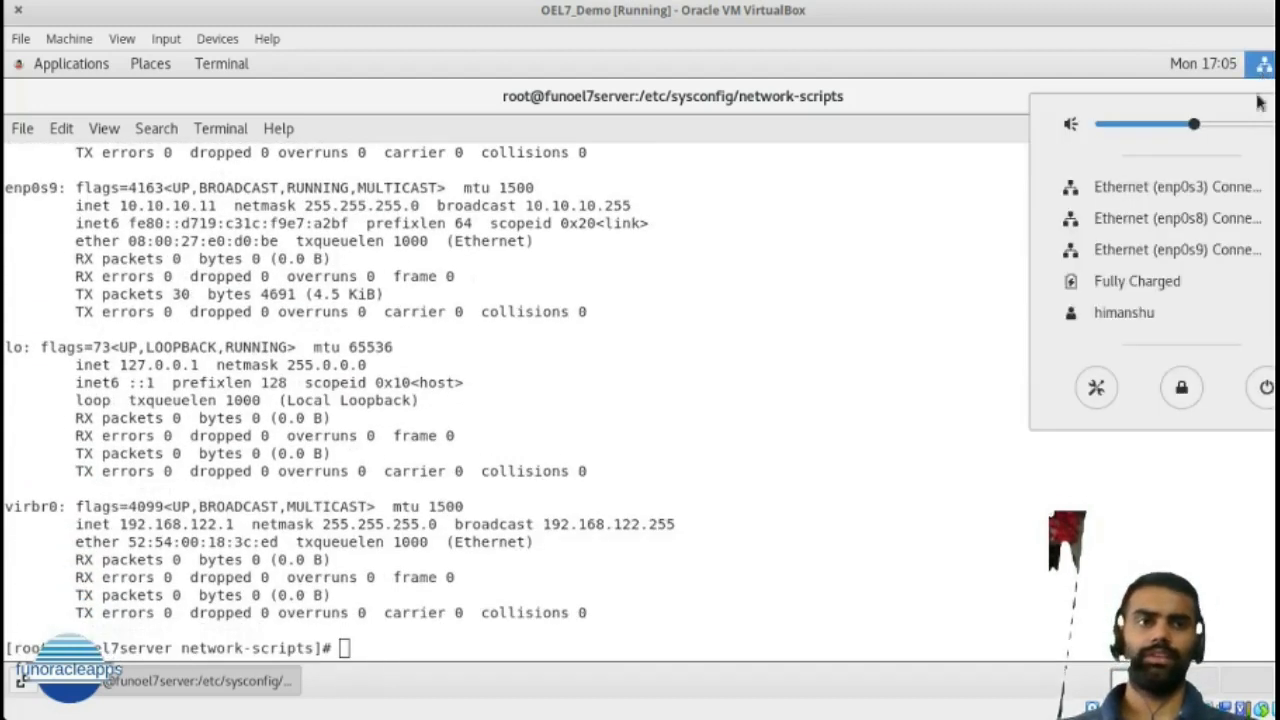
Open the wired settings of Ethernet enp0s3, review its connection details and dismiss them without applying changes
left_click(1150, 186)
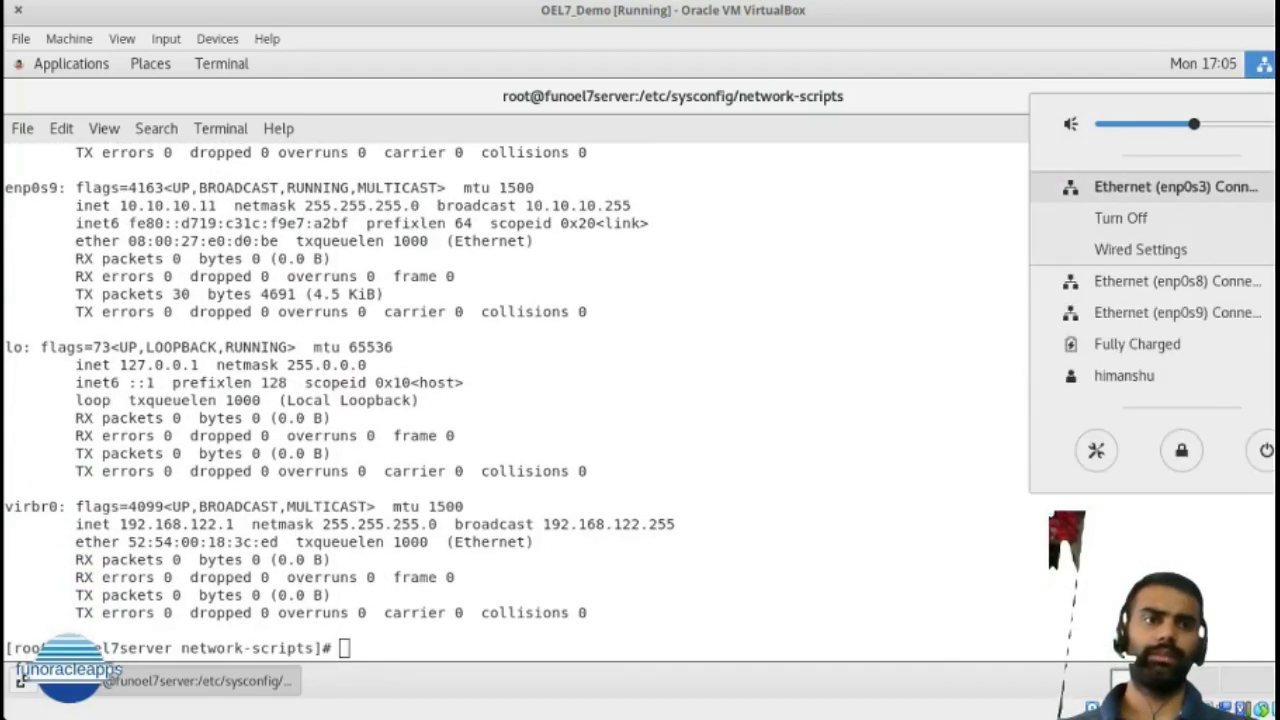
left_click(1129, 244)
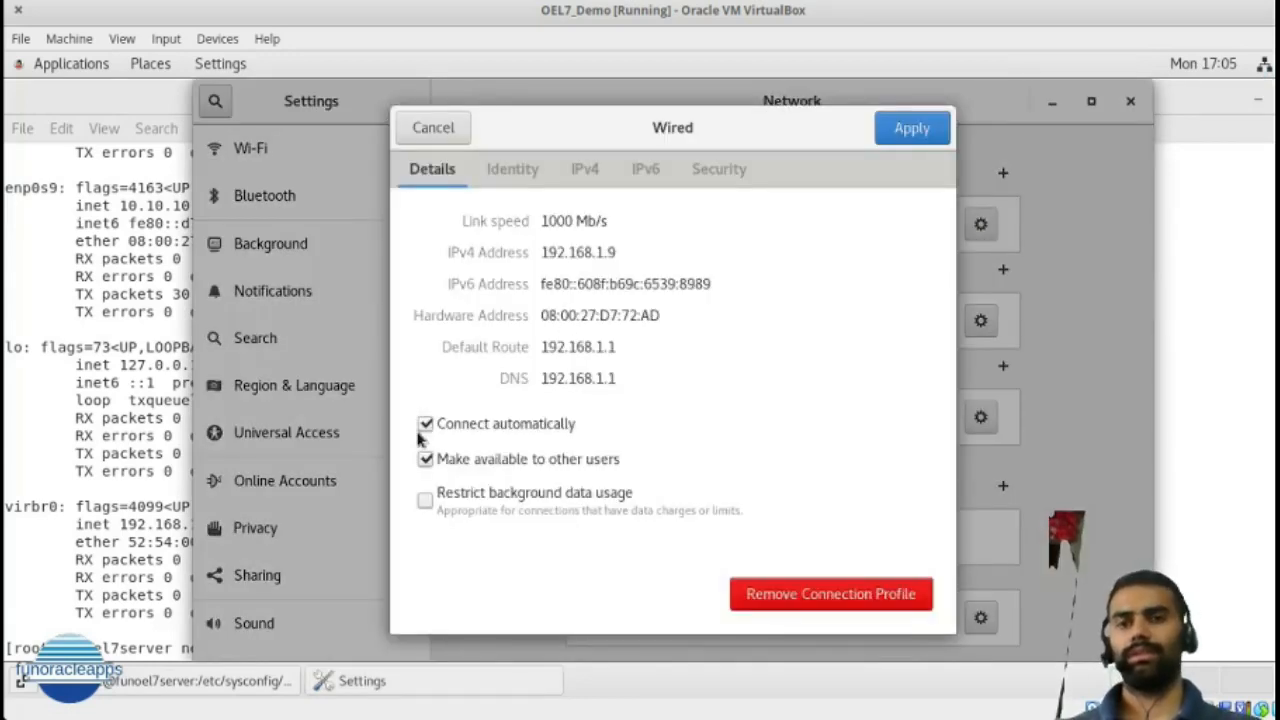
left_click(428, 134)
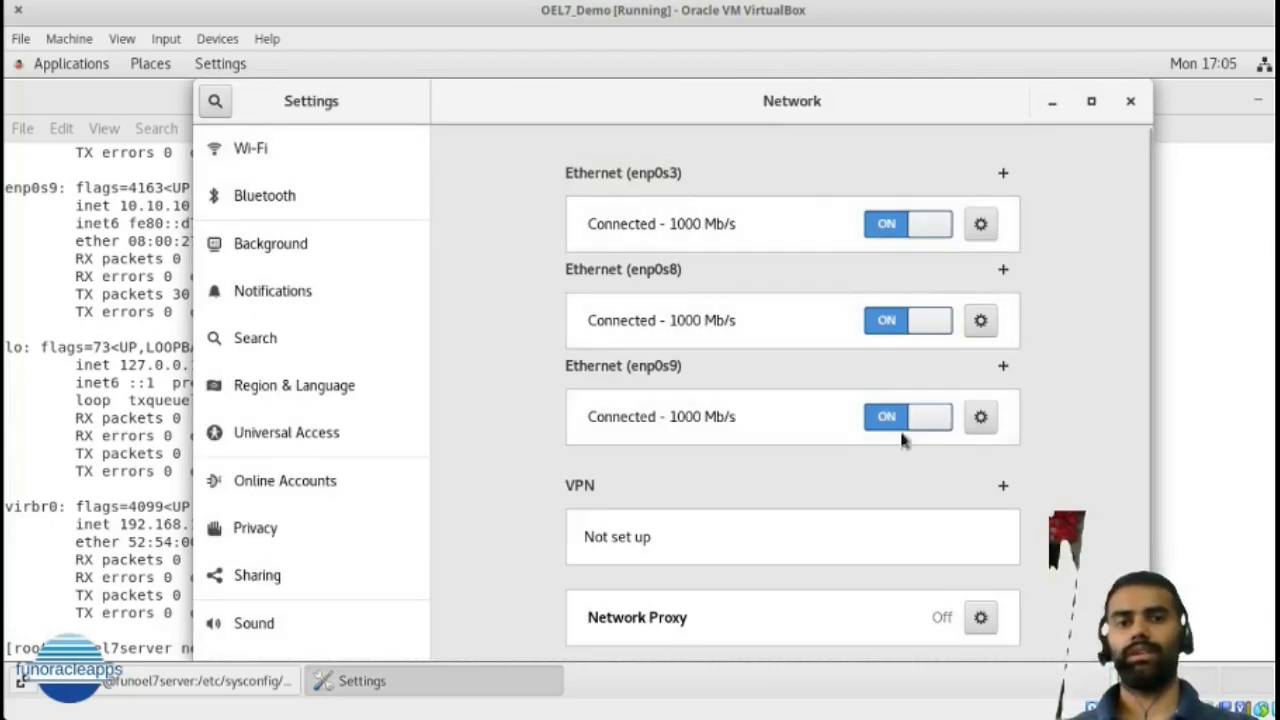
Return to the terminal, bring down enp0s9 with ifdown, and check its status in the system's Ethernet connection list
left_click(1224, 404)
type("ifup")
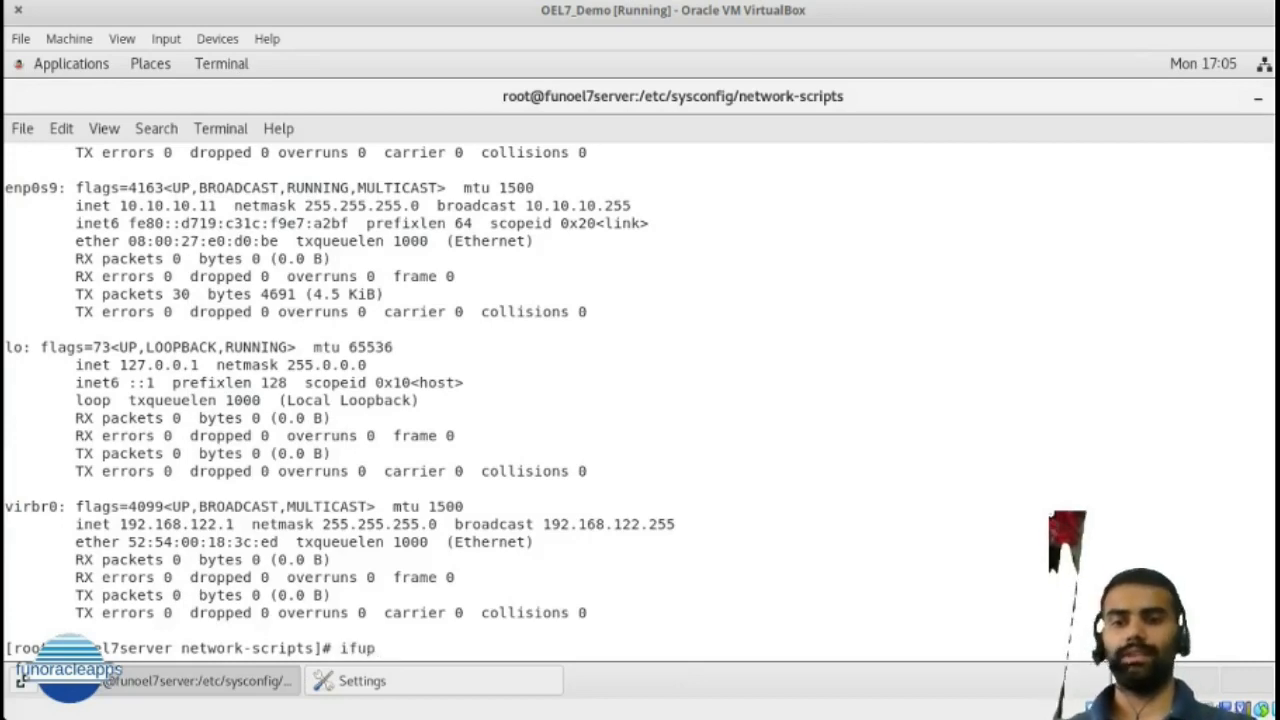
key("BackSpace")
key("BackSpace")
type("down")
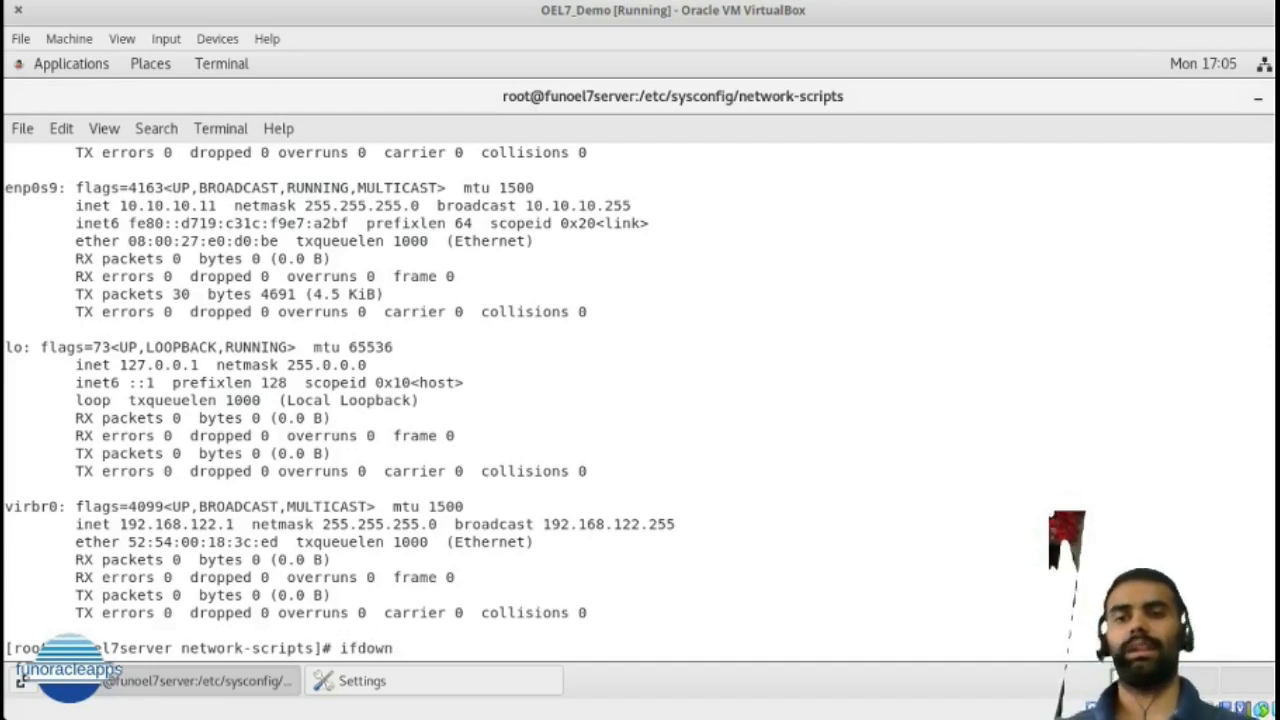
key("BackSpace")
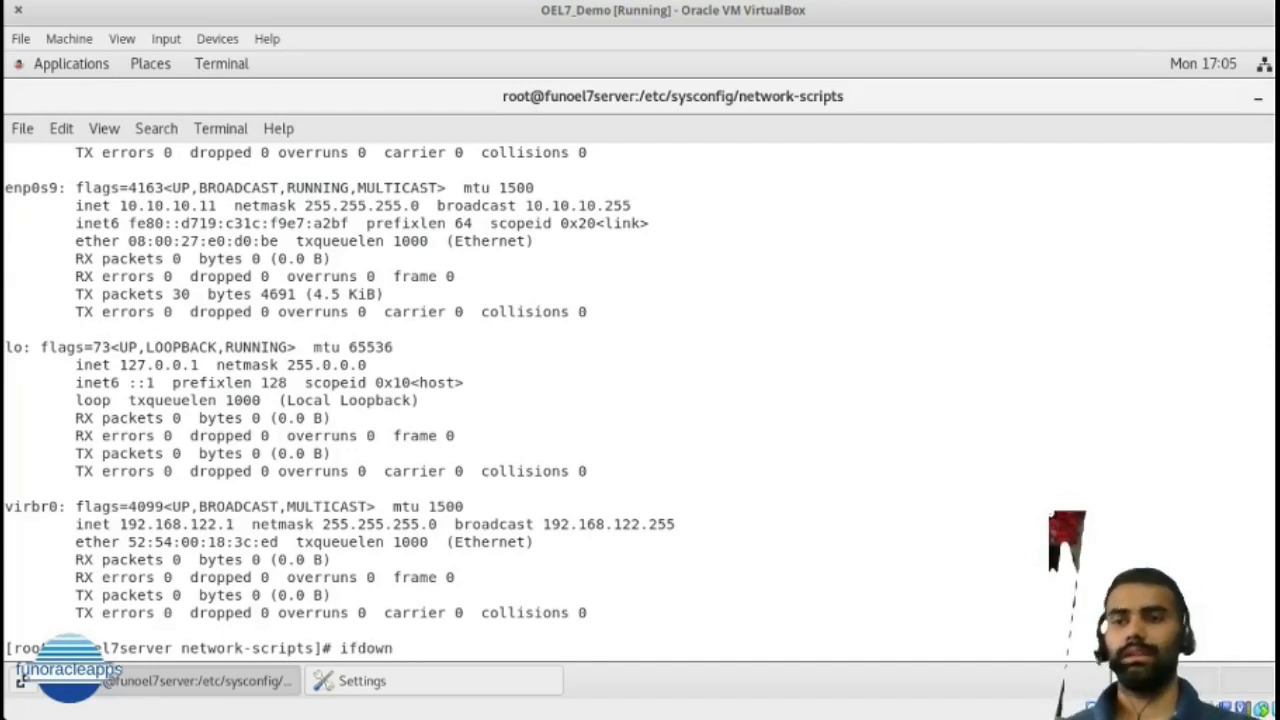
type("enp")
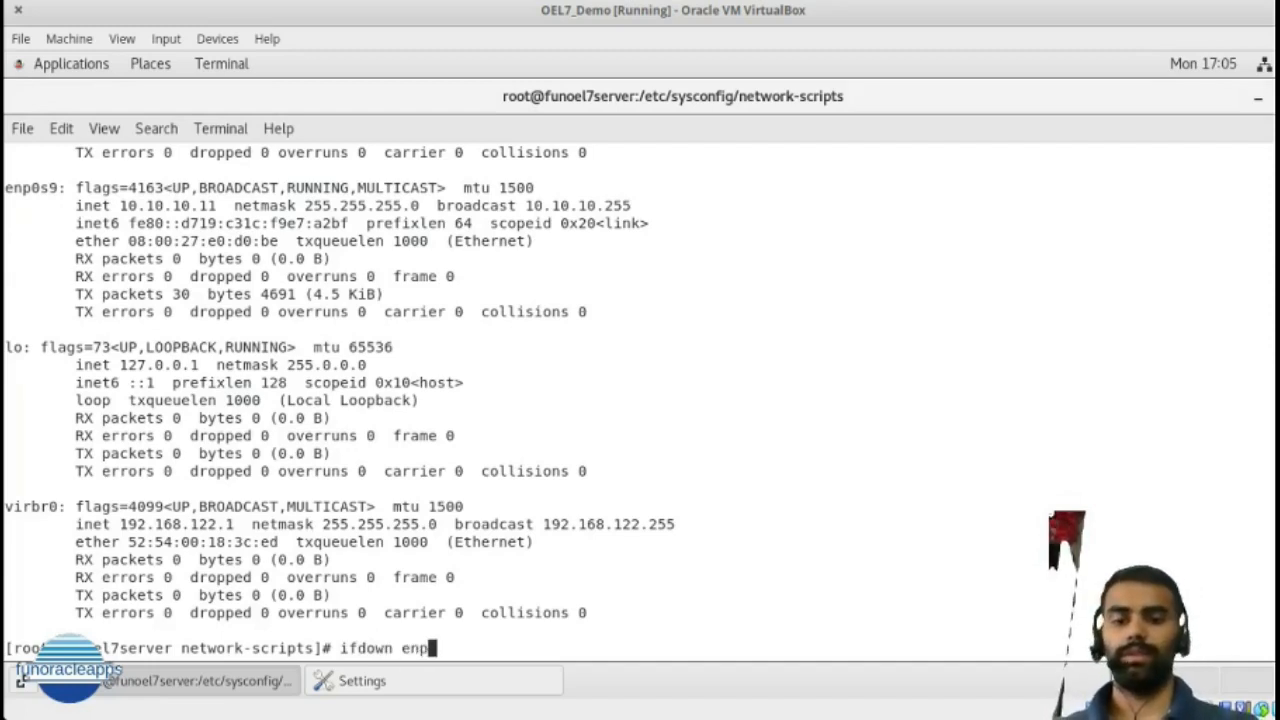
type("0s")
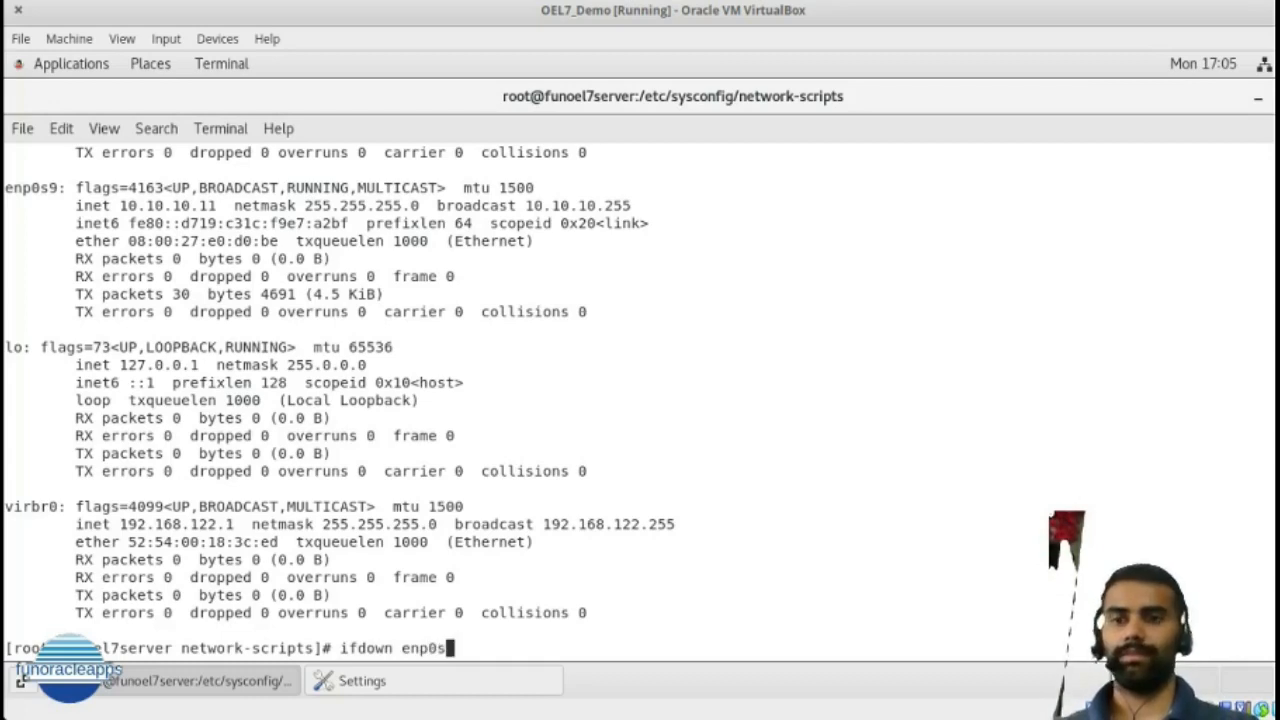
type("9")
key("Return")
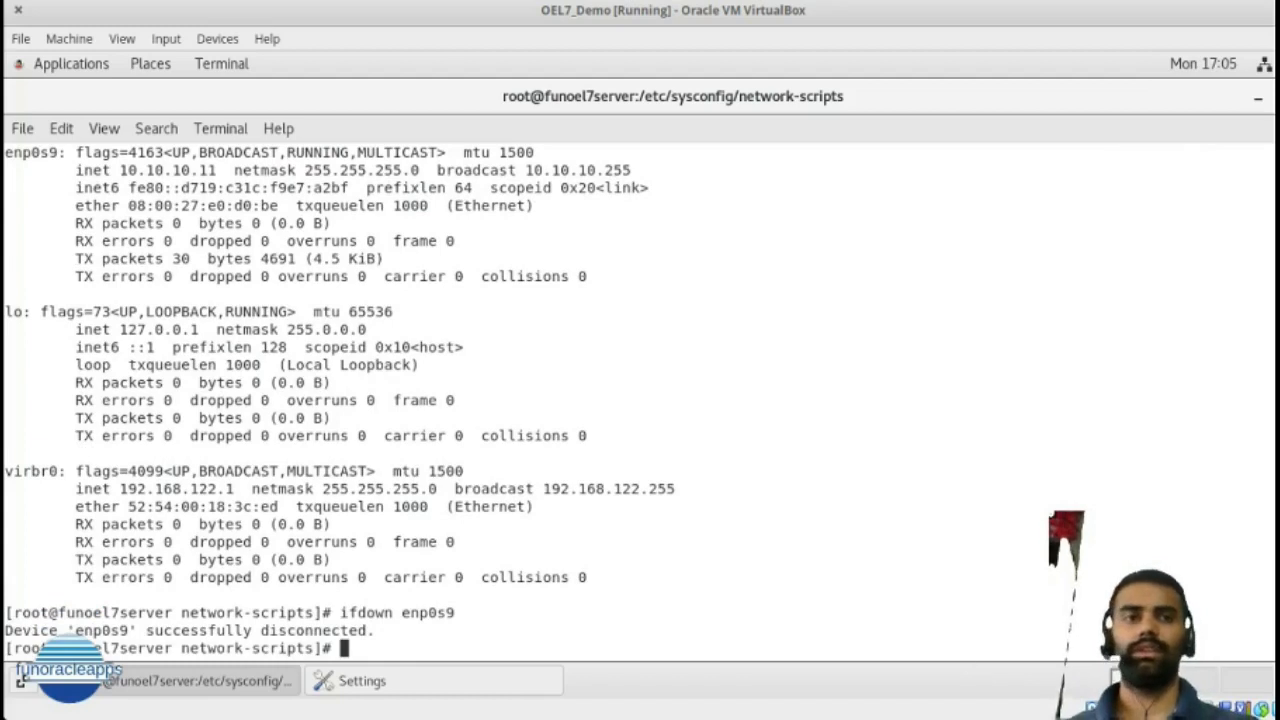
left_click(1264, 63)
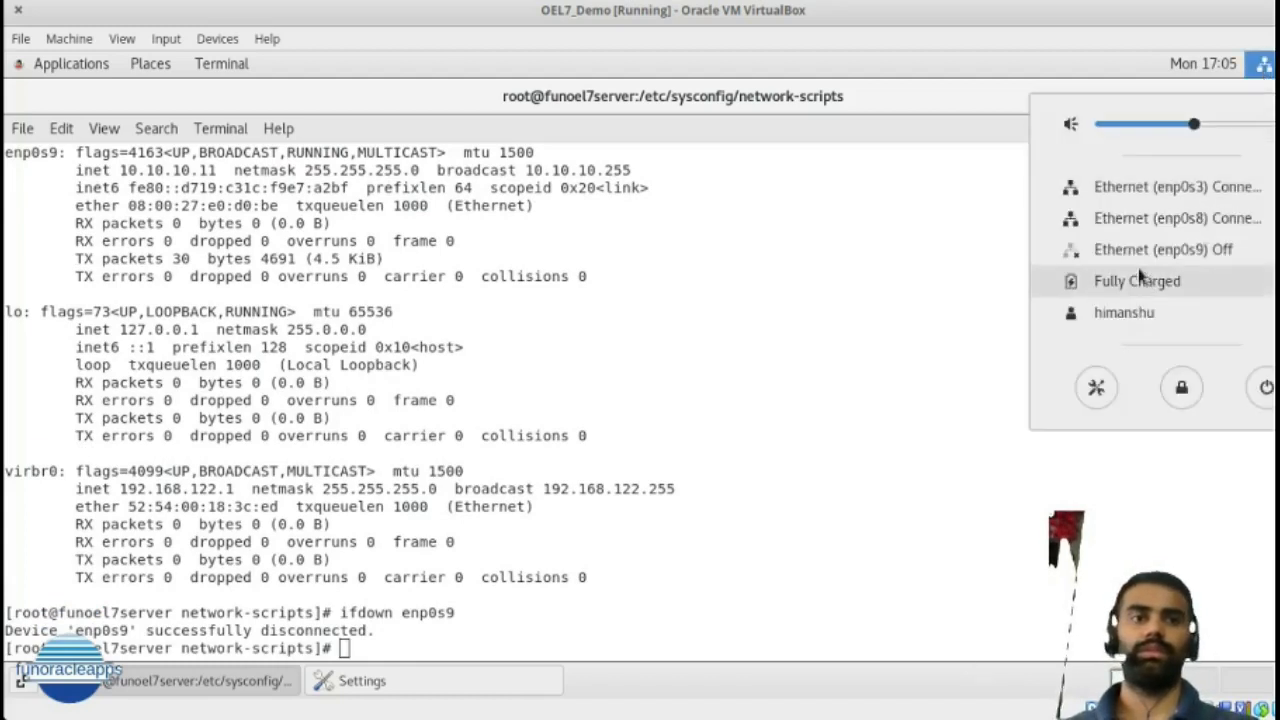
left_click(613, 507)
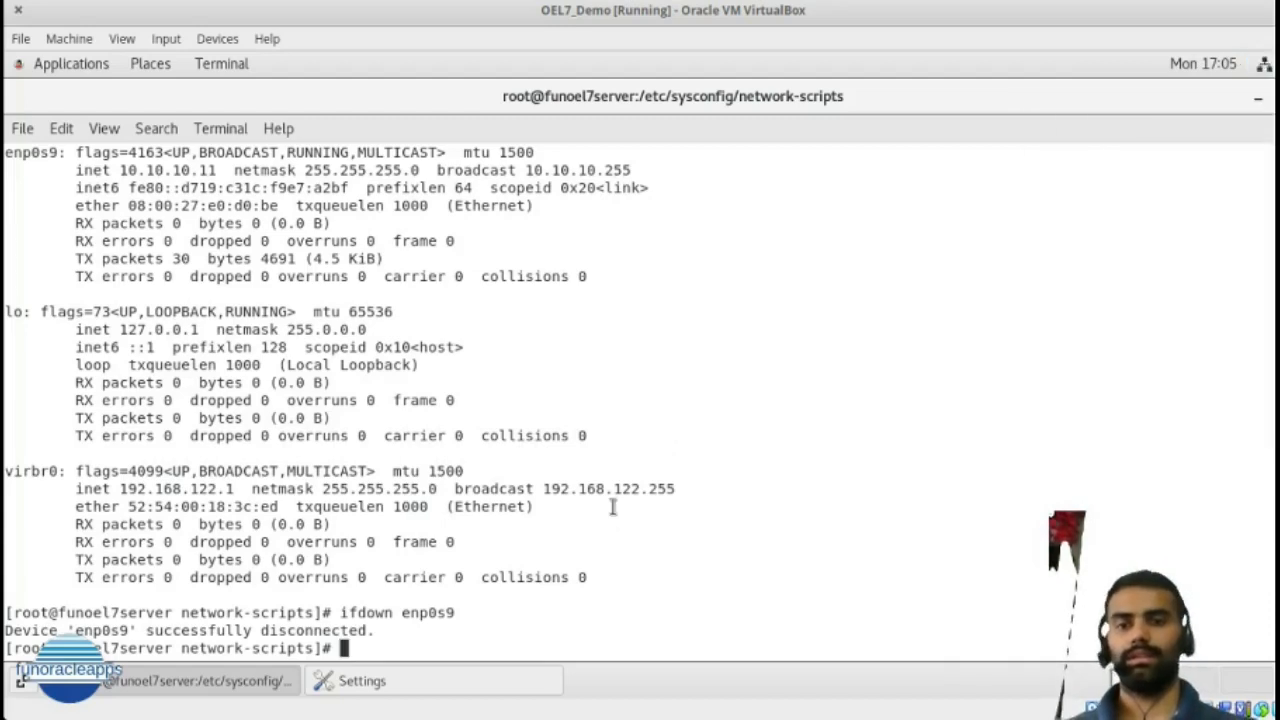
Bring enp0s9 back up by rerunning the earlier ifup command with the ifcfg- prefix removed from its argument
key("Up")
key("Up")
key("Up")
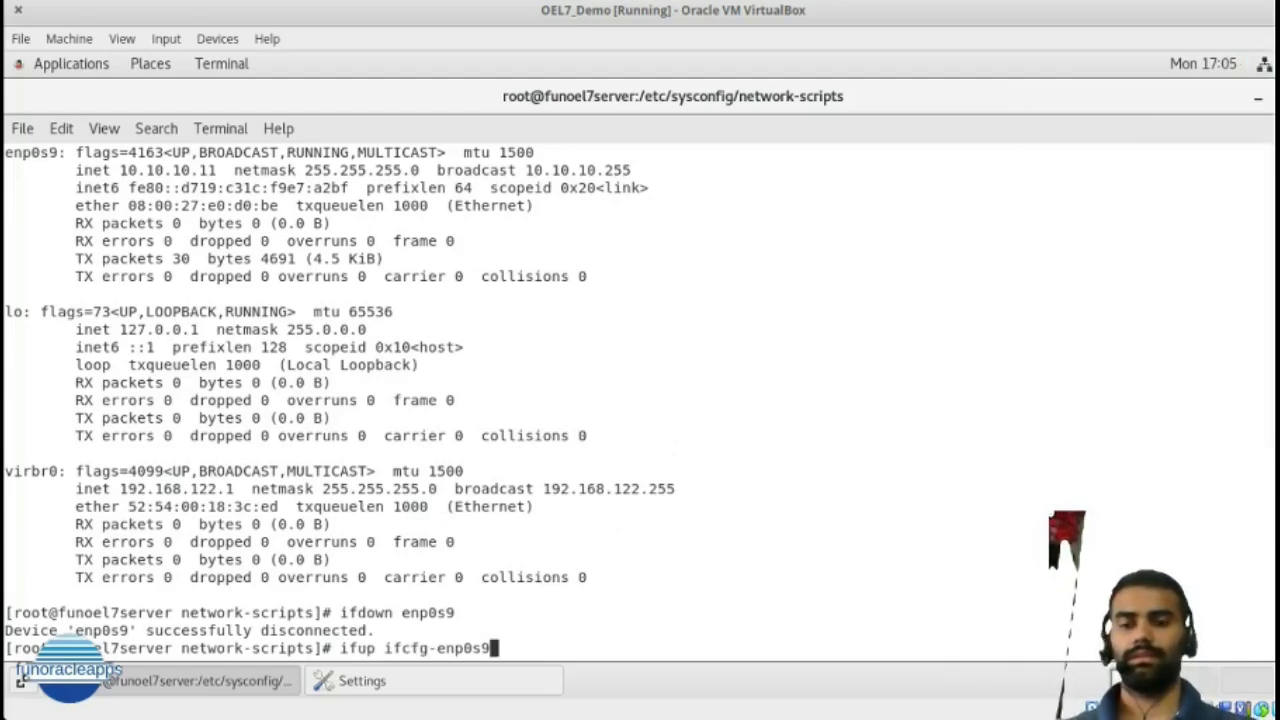
key("Left")
key("Left")
key("Left")
key("Left")
key("Left")
key("Left")
key("BackSpace")
key("BackSpace")
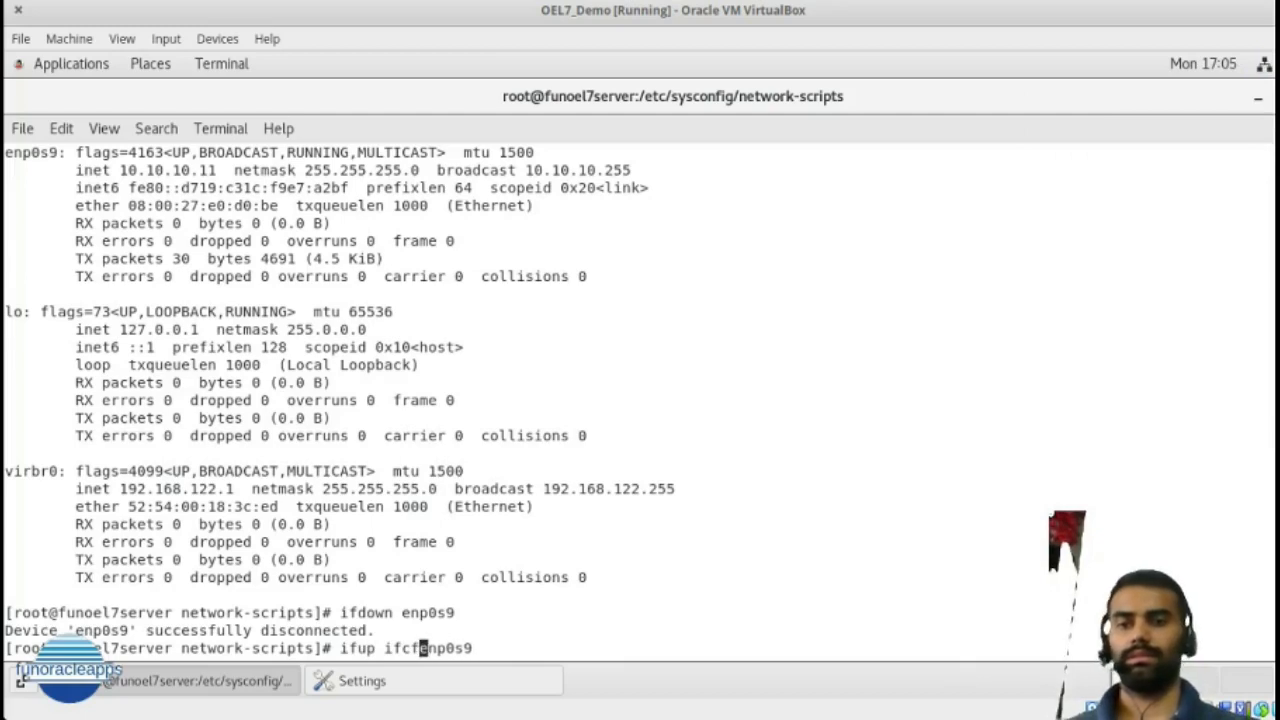
key("BackSpace")
key("BackSpace")
key("BackSpace")
key("BackSpace")
key("Return")
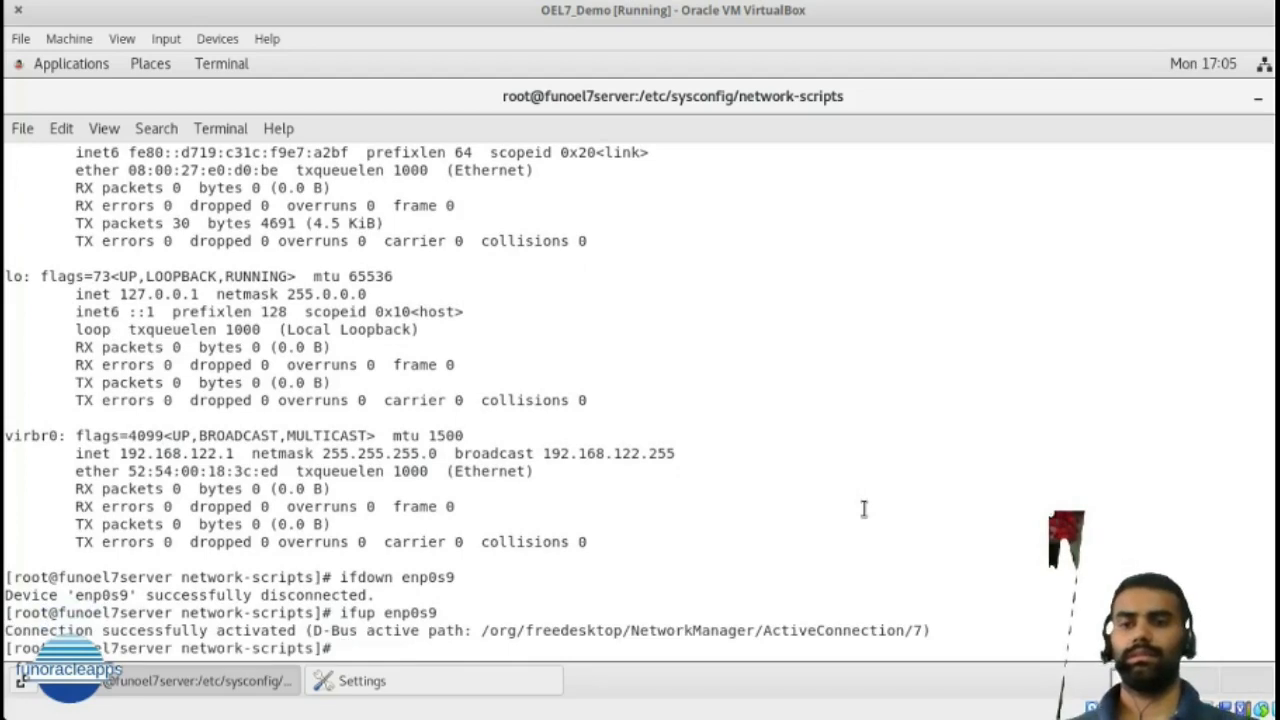
Look back through the earlier terminal output and list the network-scripts directory with ls -ltr
type("ls -ltr")
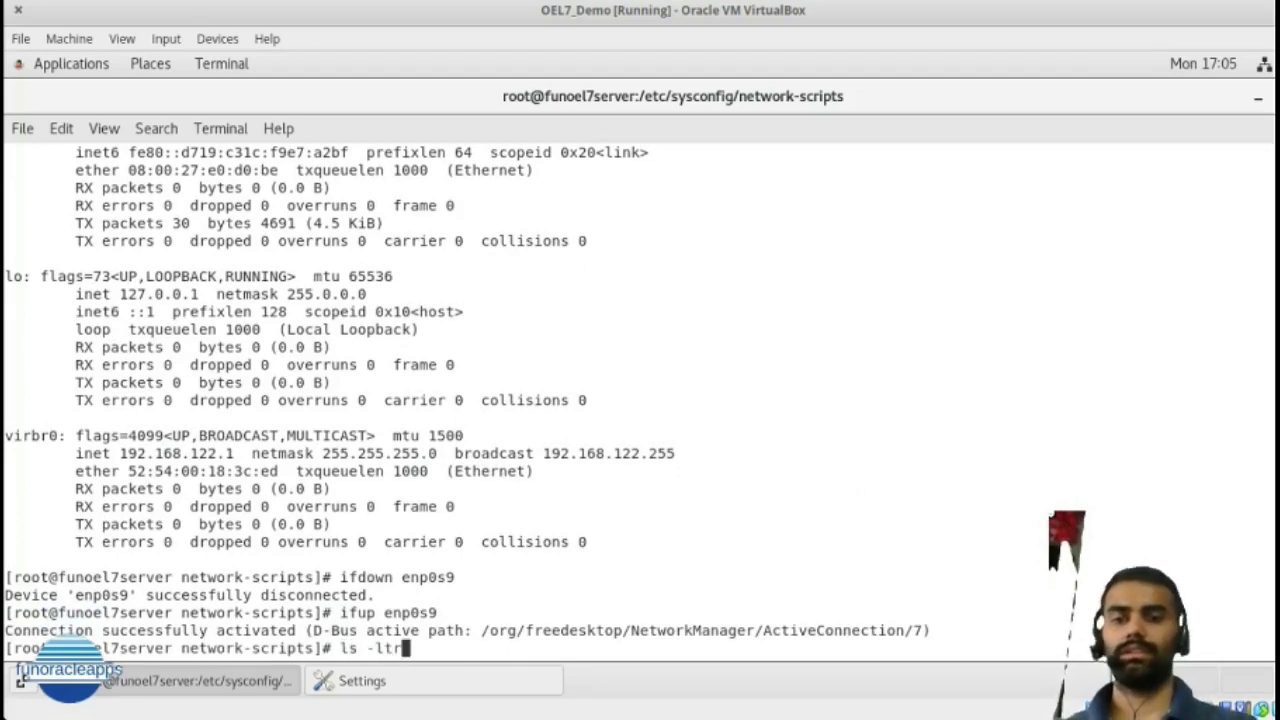
scroll(640, 400, "up", 10)
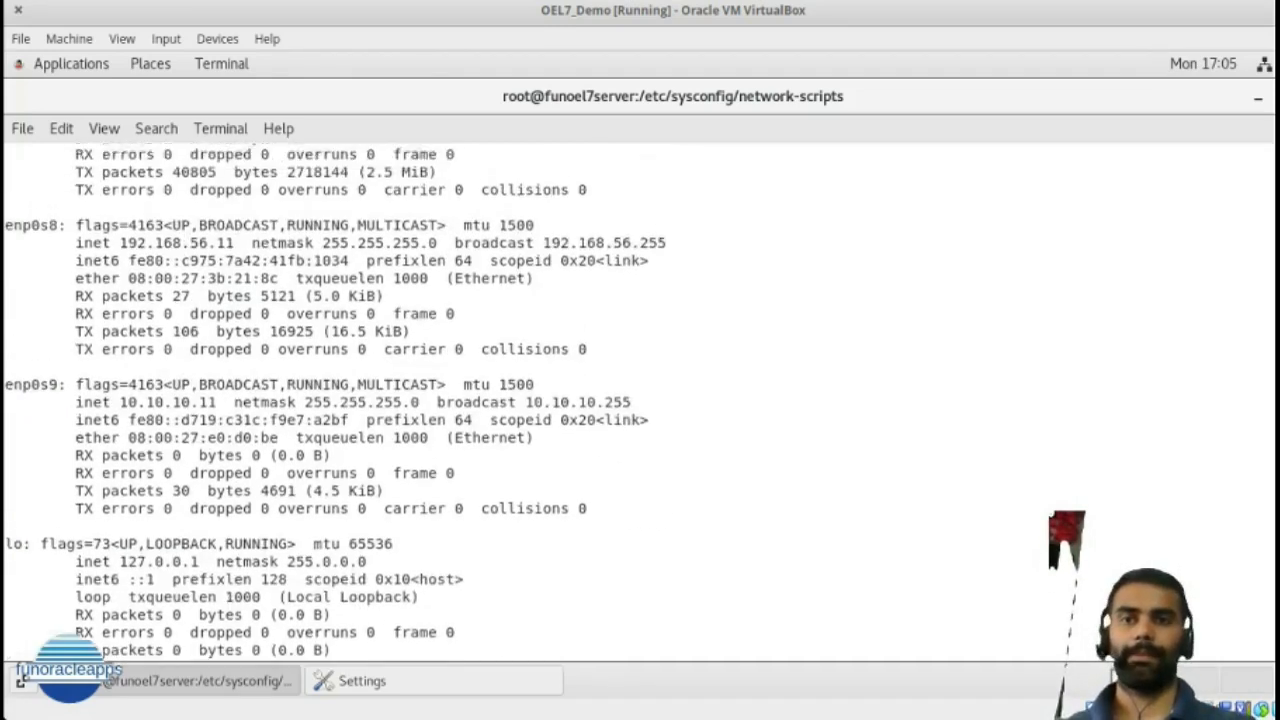
scroll(640, 400, "down", 1)
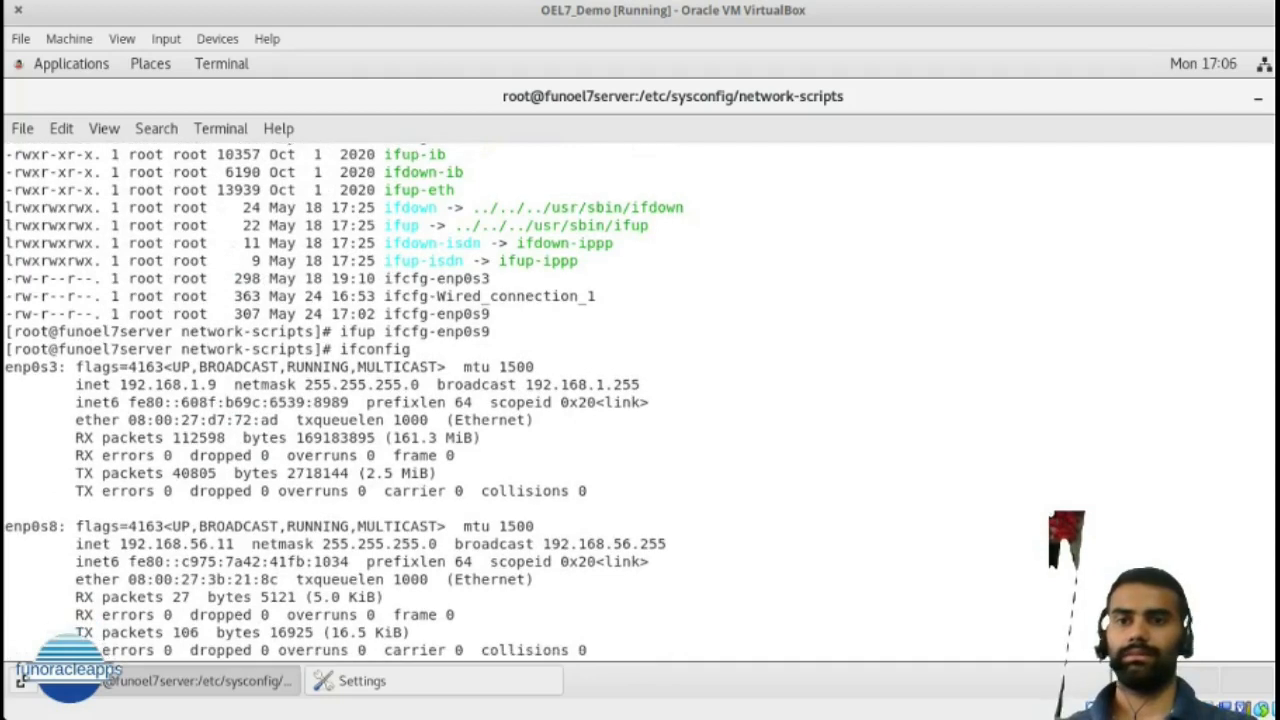
scroll(1253, 563, "down", 10)
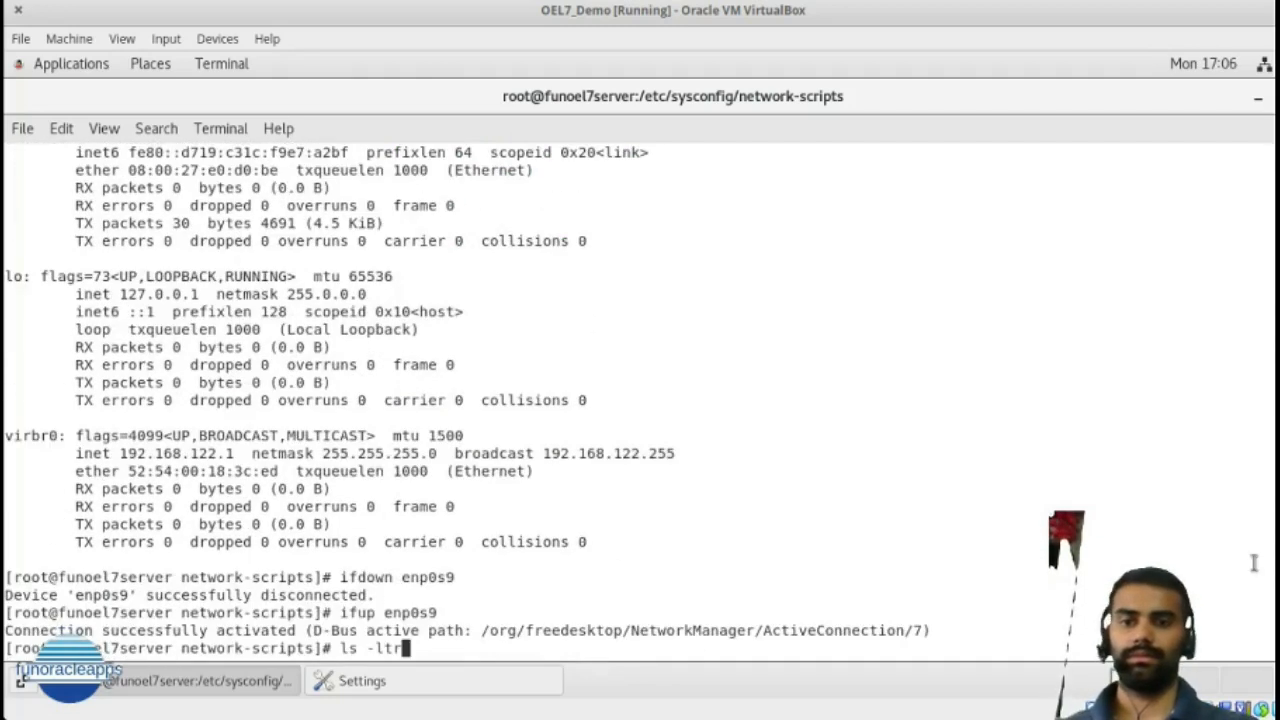
key("Return")
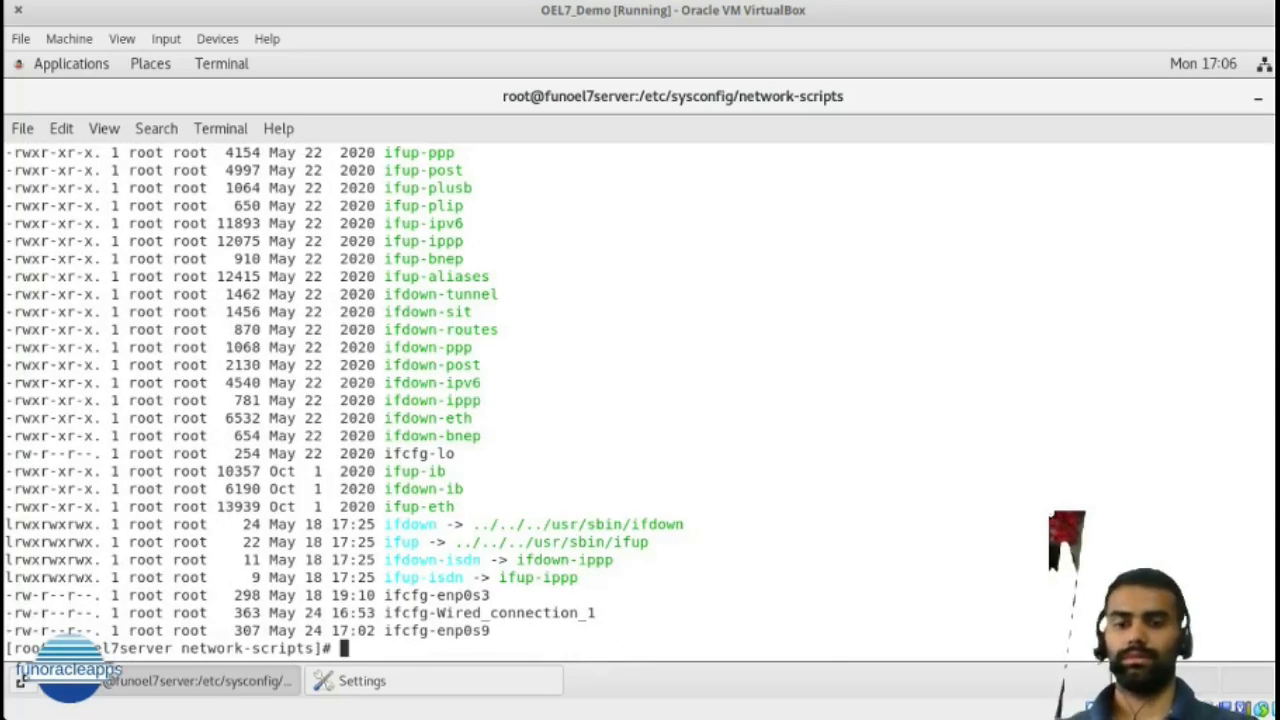
Run ifconfig to check the interface addresses after reactivating enp0s9
type("ifconfi")
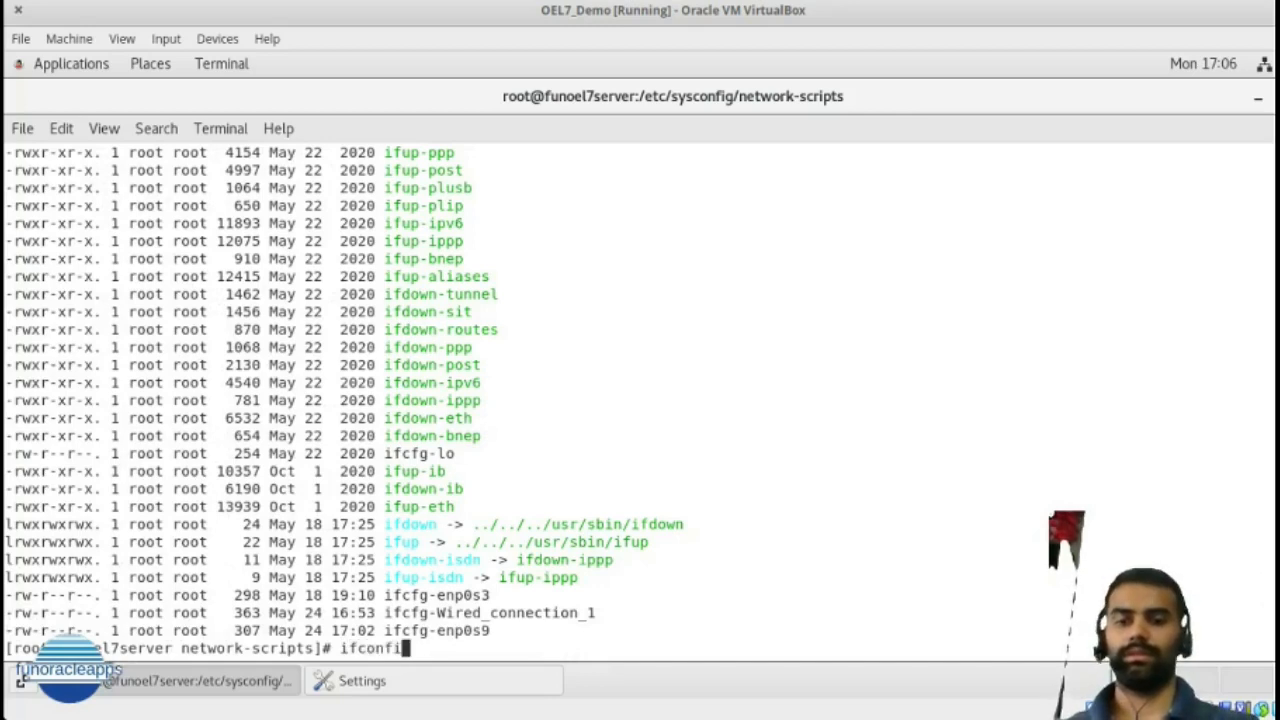
type("g")
key("Return")
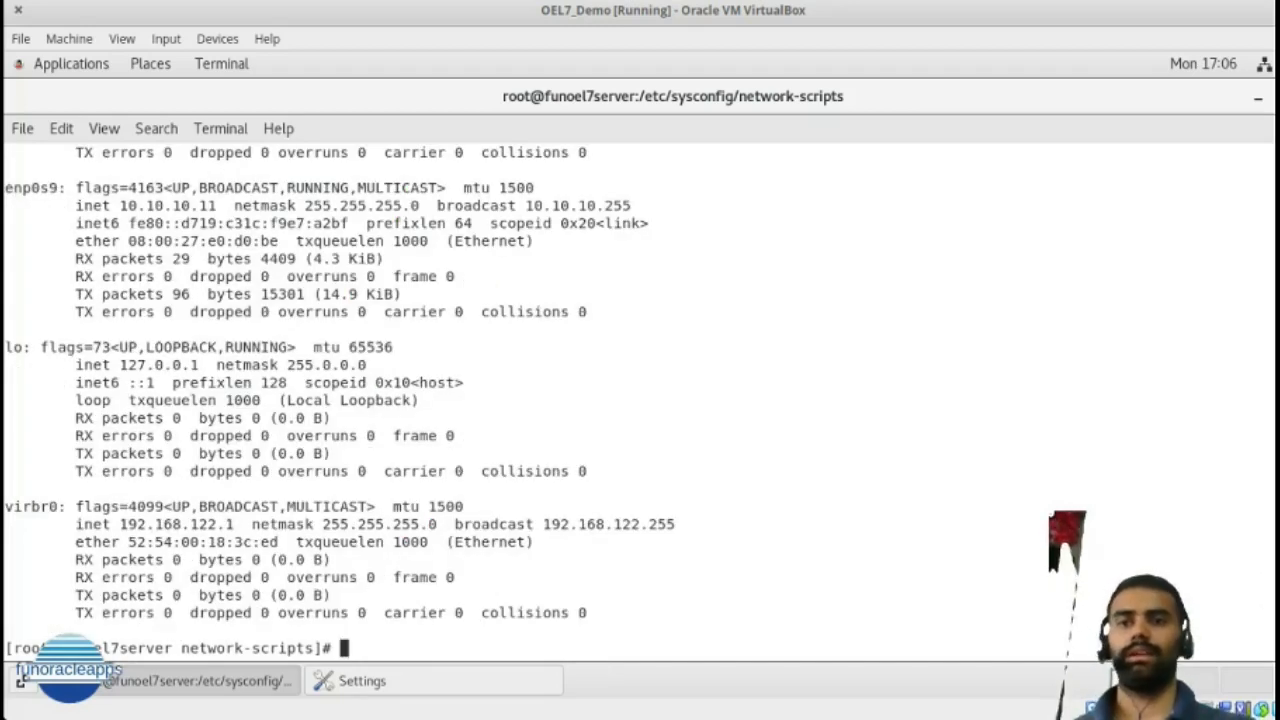